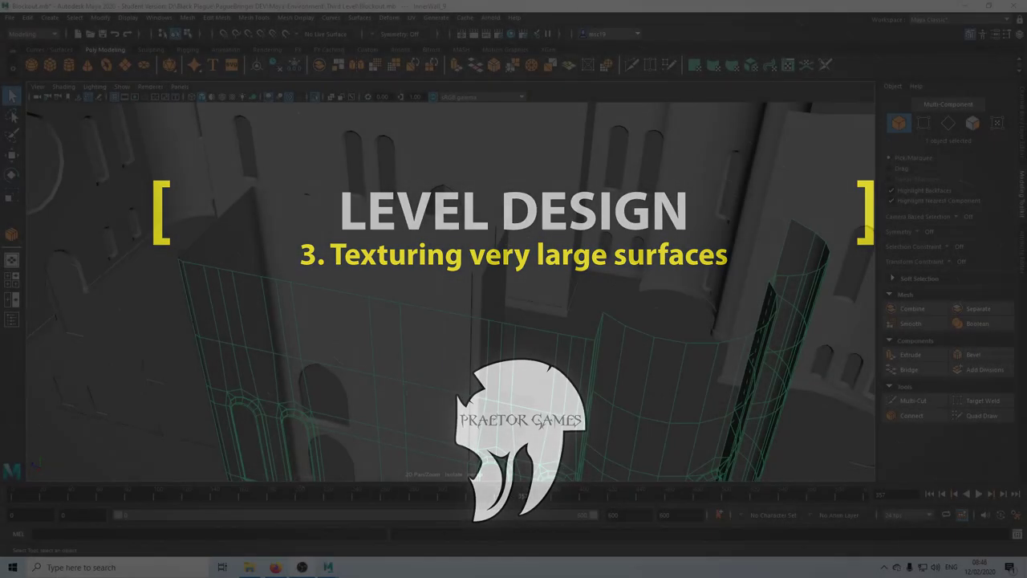
# Step: Examine the large inner wall of the level blockout, including its window and door openings, from several angles
pyautogui.press('Delete')
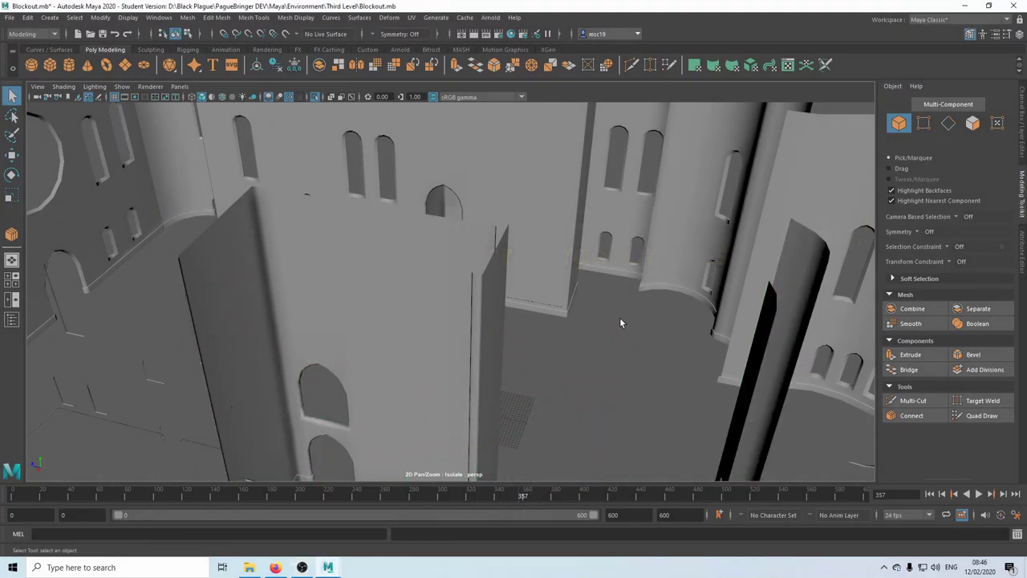
pyautogui.keyDown('alt'); pyautogui.moveTo(592, 289); pyautogui.dragTo(590, 299); pyautogui.keyUp('alt')
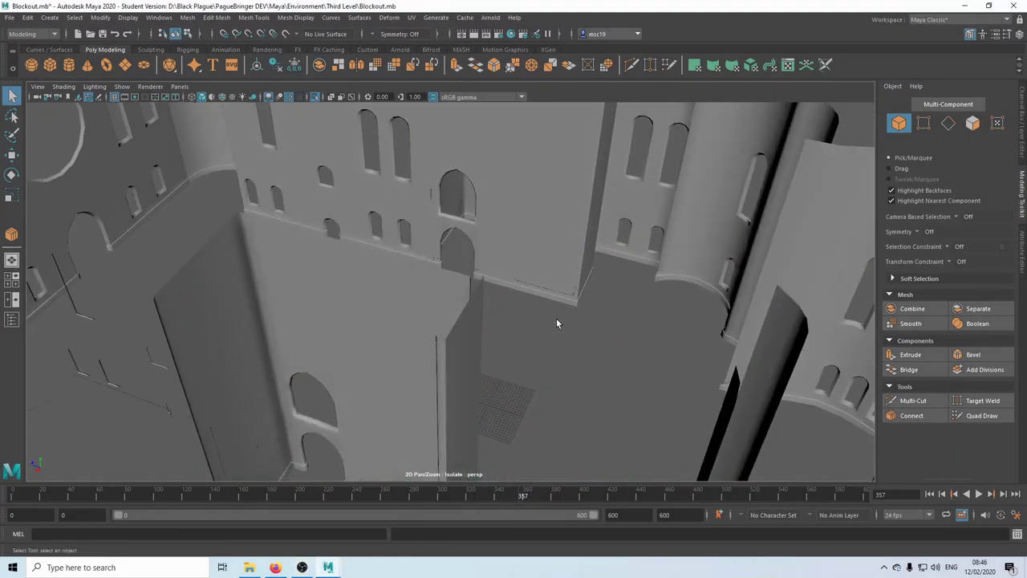
pyautogui.keyDown('alt'); pyautogui.moveTo(509, 264); pyautogui.dragTo(564, 349); pyautogui.keyUp('alt')
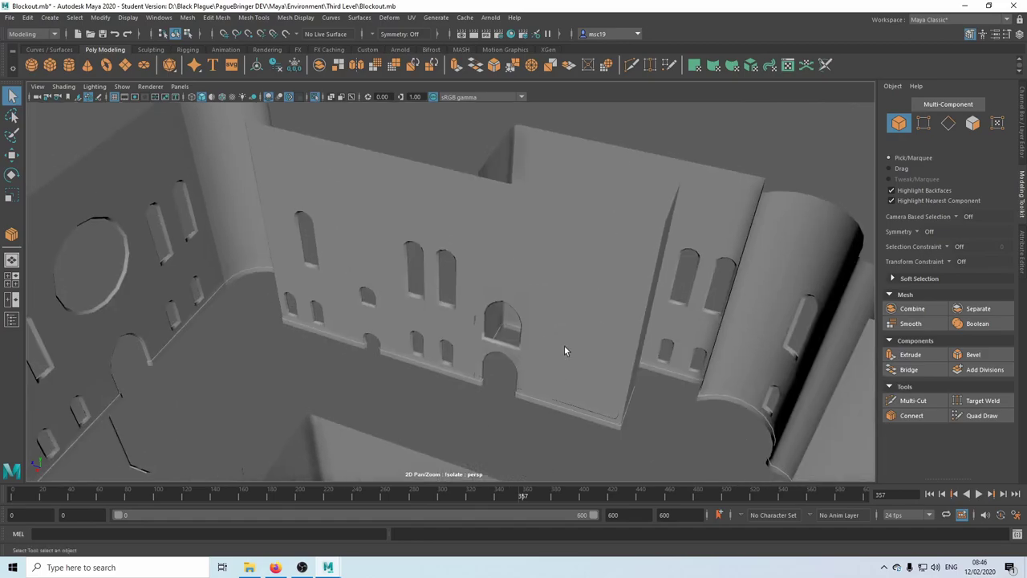
pyautogui.moveTo(506, 322)
pyautogui.keyDown('alt'); pyautogui.mouseDown()
pyautogui.moveTo(547, 332)
pyautogui.moveTo(559, 346)
pyautogui.moveTo(525, 337)
pyautogui.moveTo(557, 333)
pyautogui.moveTo(462, 302)
pyautogui.moveTo(513, 312)
pyautogui.mouseUp(); pyautogui.keyUp('alt')
pyautogui.scroll(2, 590, 341)
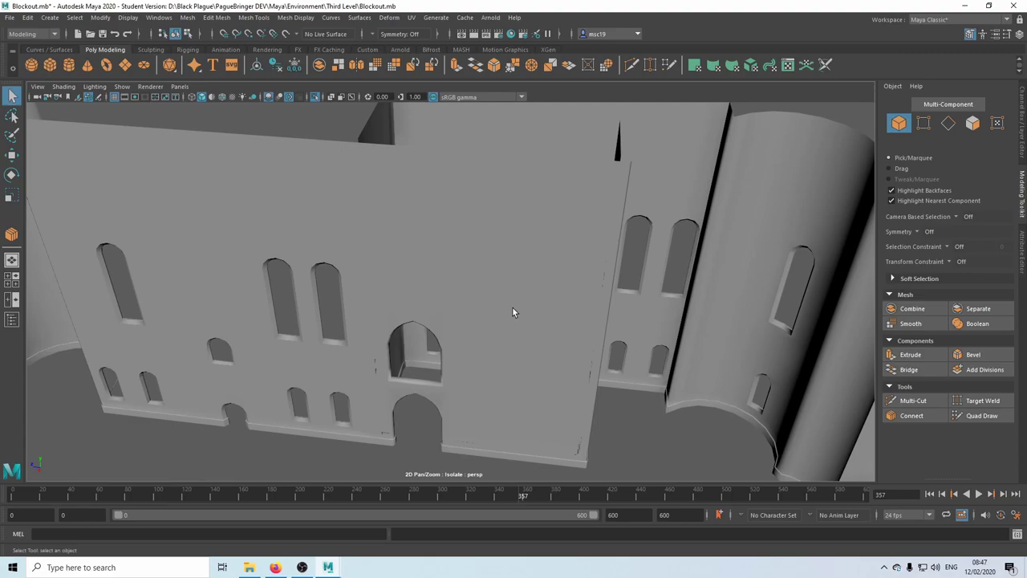
pyautogui.keyDown('alt'); pyautogui.moveTo(513, 312); pyautogui.dragTo(471, 326); pyautogui.keyUp('alt')
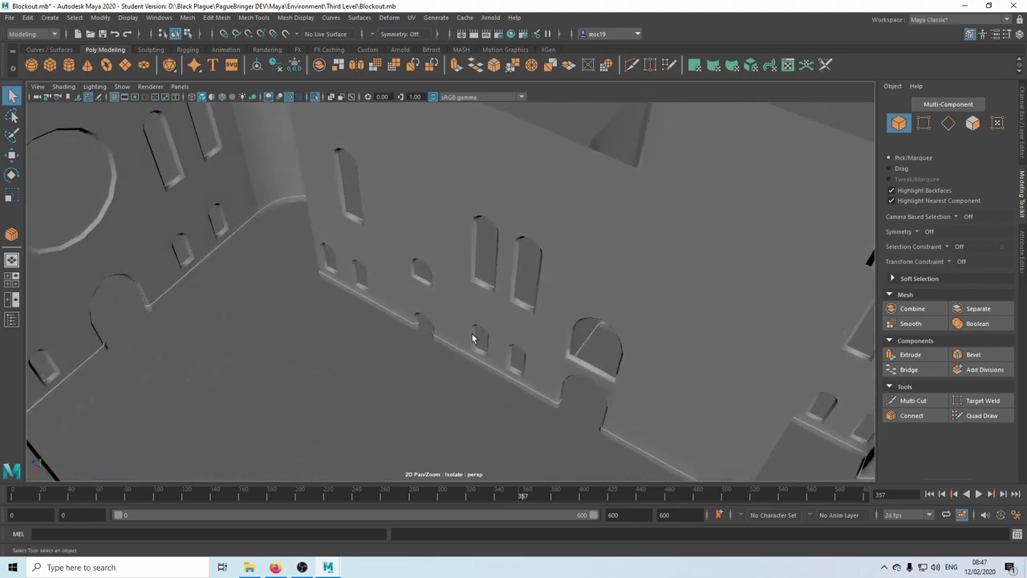
pyautogui.keyDown('alt'); pyautogui.moveTo(640, 266); pyautogui.dragTo(493, 270); pyautogui.keyUp('alt')
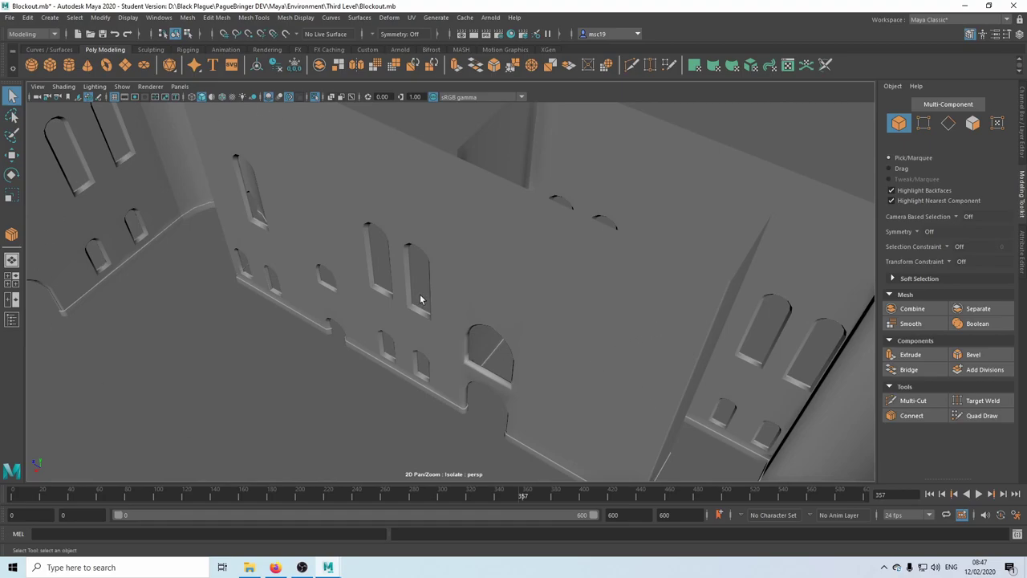
pyautogui.keyDown('alt'); pyautogui.moveTo(423, 299); pyautogui.dragTo(441, 324); pyautogui.keyUp('alt')
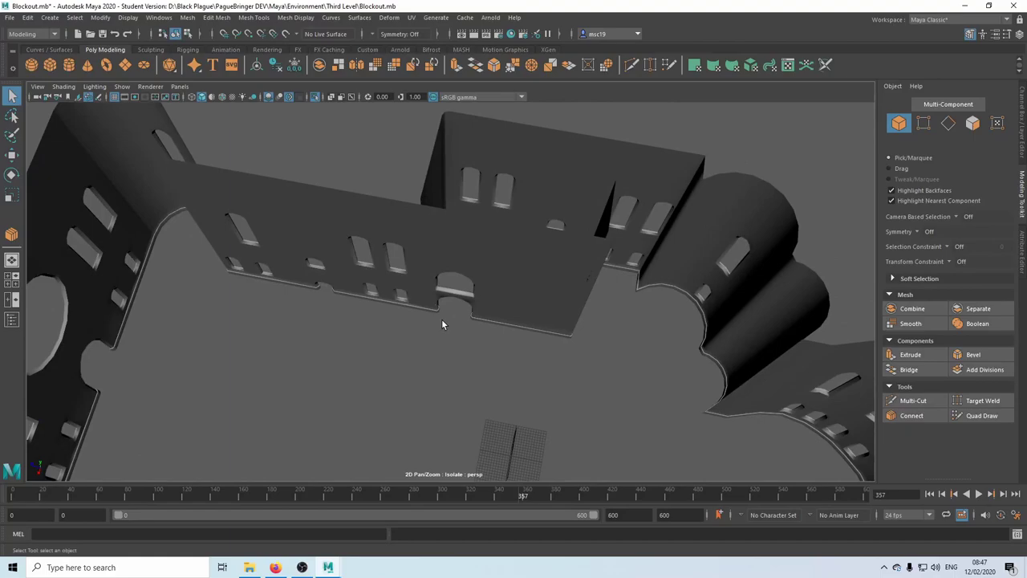
pyautogui.scroll(1, 450, 321)
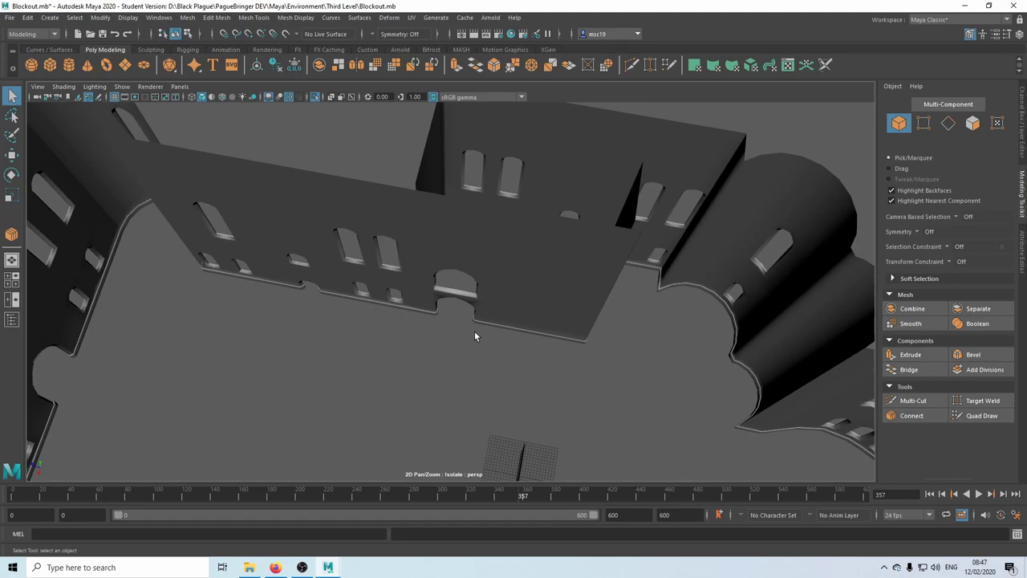
pyautogui.keyDown('alt'); pyautogui.moveTo(474, 336); pyautogui.dragTo(549, 313); pyautogui.keyUp('alt')
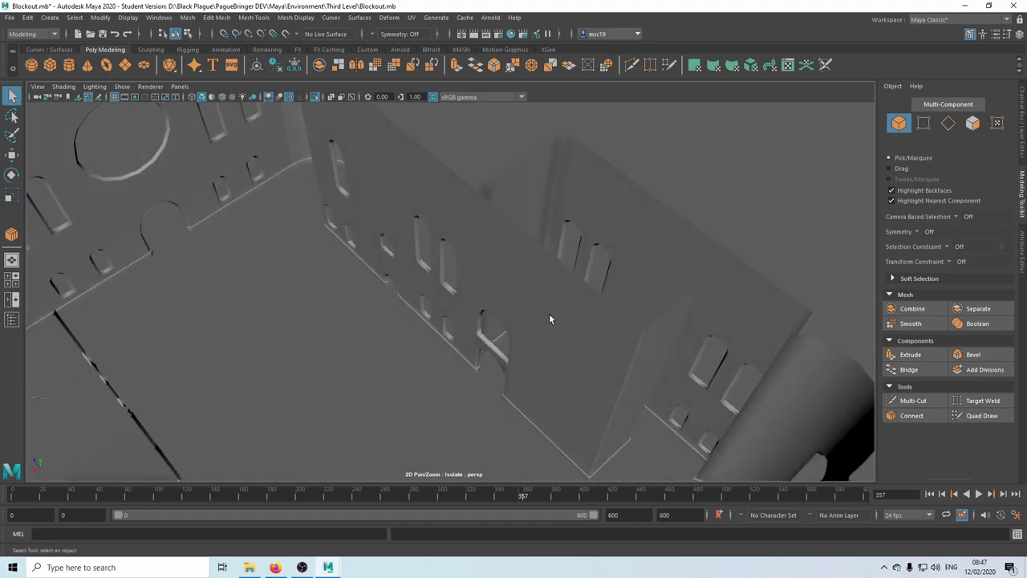
# Step: Examine the overall layout of the blockout walls from above and from inside the courtyard
pyautogui.click(549, 312)
pyautogui.keyDown('alt'); pyautogui.moveTo(410, 258); pyautogui.dragTo(423, 376); pyautogui.keyUp('alt')
pyautogui.click(422, 325)
pyautogui.keyDown('alt'); pyautogui.moveTo(486, 378); pyautogui.dragTo(487, 426); pyautogui.keyUp('alt')
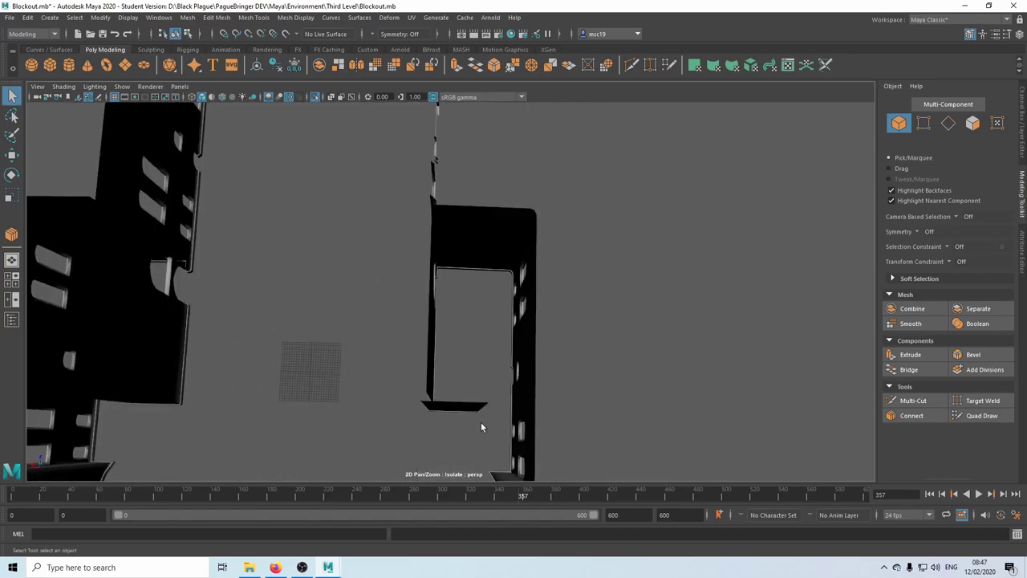
pyautogui.keyDown('alt'); pyautogui.moveTo(460, 342); pyautogui.dragTo(390, 256); pyautogui.keyUp('alt')
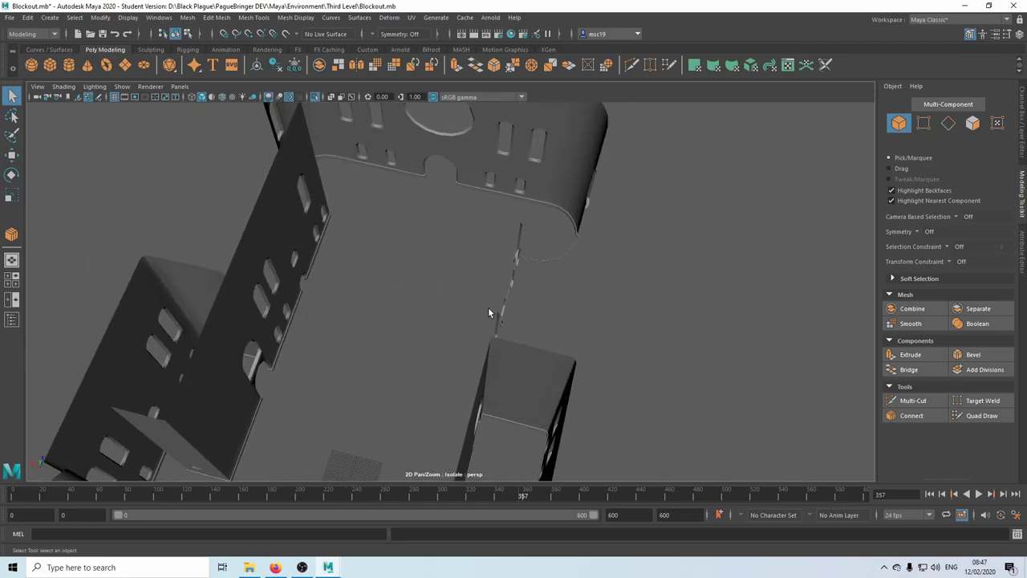
pyautogui.keyDown('alt'); pyautogui.moveTo(488, 312); pyautogui.dragTo(521, 428); pyautogui.keyUp('alt')
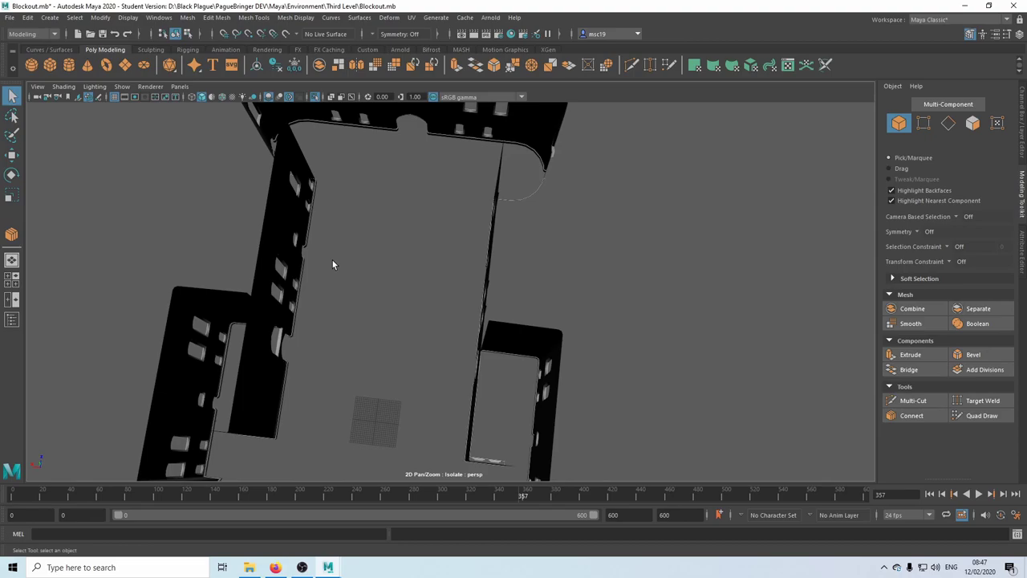
pyautogui.keyDown('alt'); pyautogui.moveTo(379, 259); pyautogui.dragTo(445, 250); pyautogui.keyUp('alt')
pyautogui.click(319, 232)
pyautogui.click(347, 190)
pyautogui.click(385, 260)
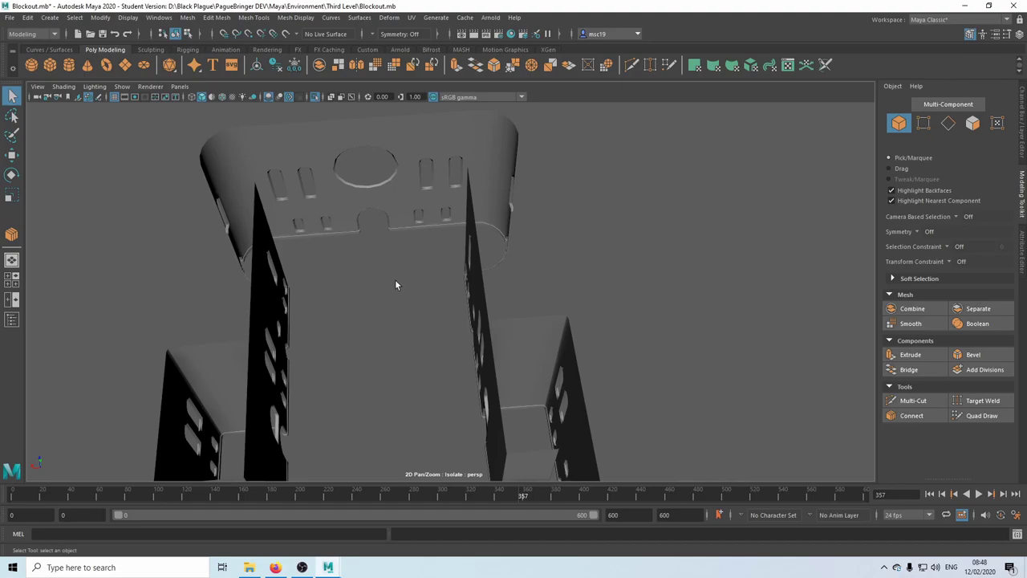
pyautogui.moveTo(395, 280)
pyautogui.keyDown('alt'); pyautogui.mouseDown()
pyautogui.moveTo(536, 281)
pyautogui.moveTo(412, 294)
pyautogui.moveTo(507, 310)
pyautogui.moveTo(458, 280)
pyautogui.moveTo(396, 289)
pyautogui.mouseUp(); pyautogui.keyUp('alt')
pyautogui.click(536, 281)
pyautogui.click(507, 314)
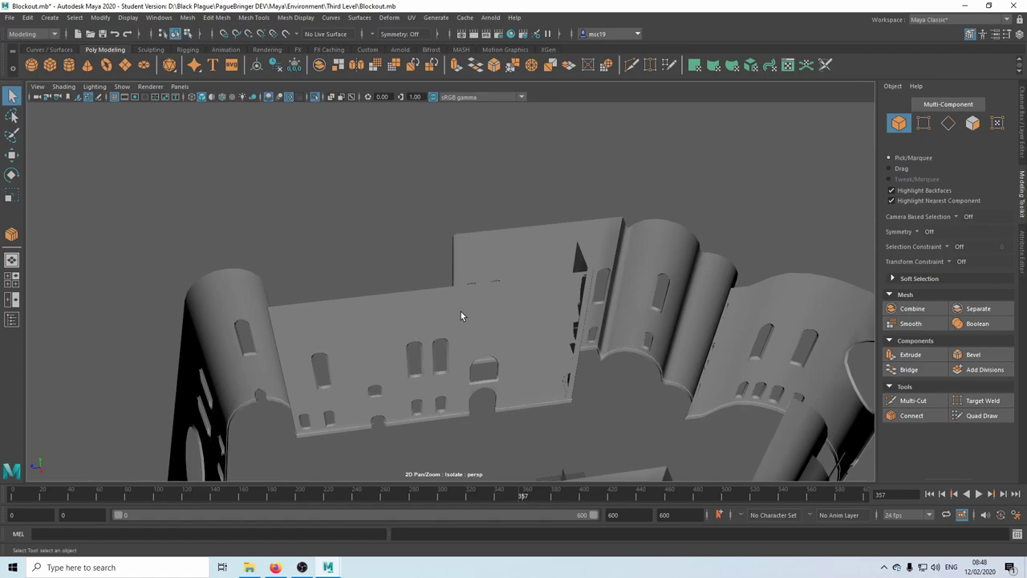
# Step: Select the InnerWall_Tile plane at the origin, frame it and display its transform attributes
pyautogui.keyDown('alt'); pyautogui.moveTo(481, 349); pyautogui.dragTo(493, 322); pyautogui.keyUp('alt')
pyautogui.click(533, 351)
pyautogui.press('f')
pyautogui.scroll(-3, 493, 321)
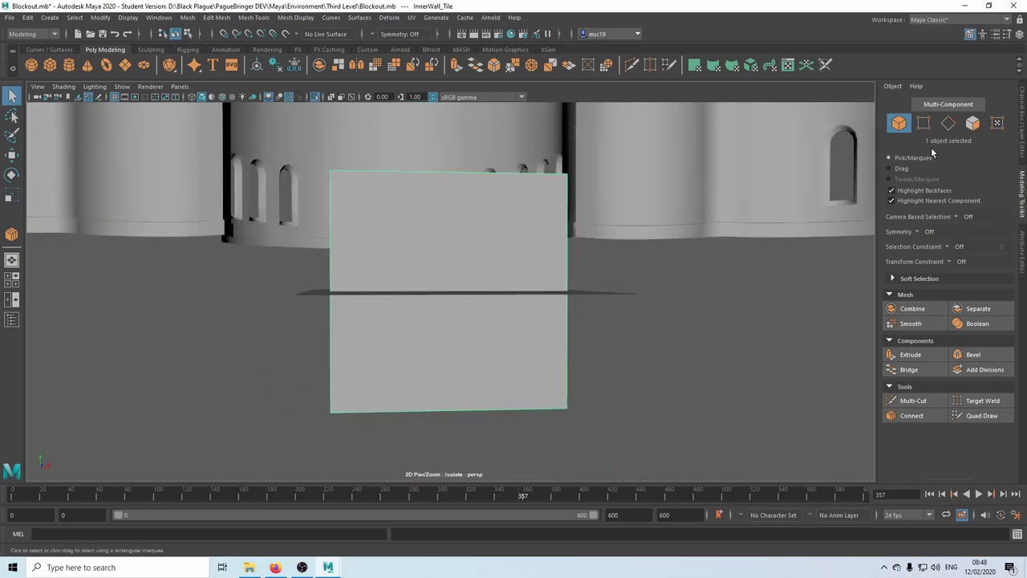
pyautogui.click(1022, 139)
pyautogui.keyDown('alt'); pyautogui.moveTo(556, 302); pyautogui.dragTo(588, 300); pyautogui.keyUp('alt')
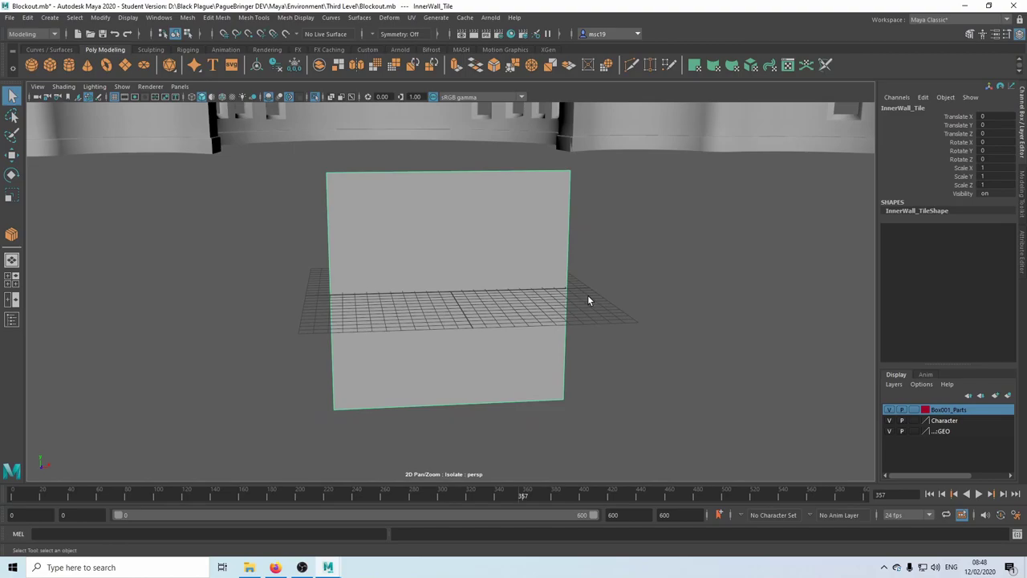
pyautogui.keyDown('alt'); pyautogui.moveTo(588, 301); pyautogui.dragTo(603, 329, button='middle'); pyautogui.keyUp('alt')
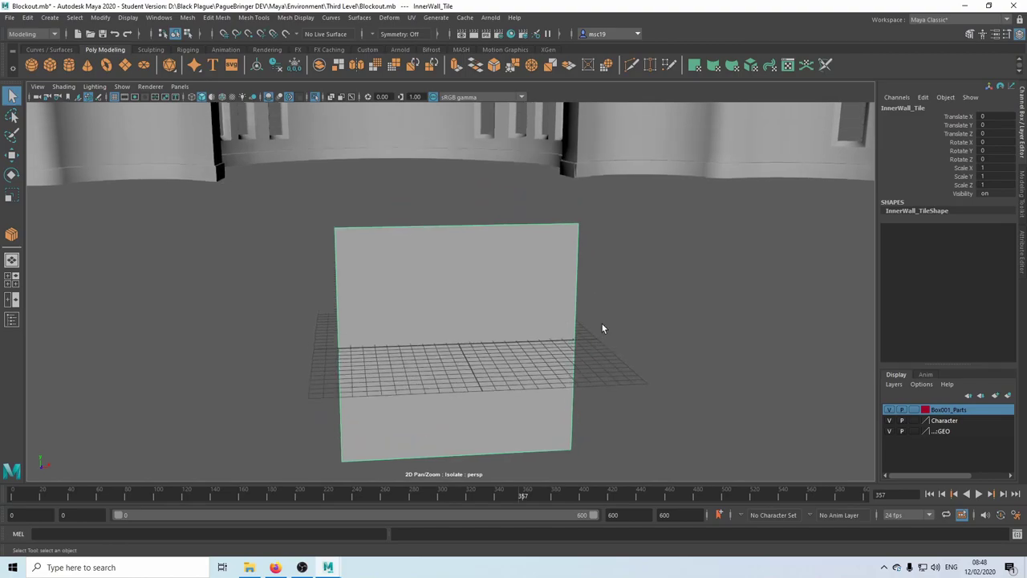
# Step: Duplicate the selected wall tile as InnerWall_Tile_HP and save the scene
pyautogui.hotkey('ctrl', 'd')
pyautogui.doubleClick(946, 107)
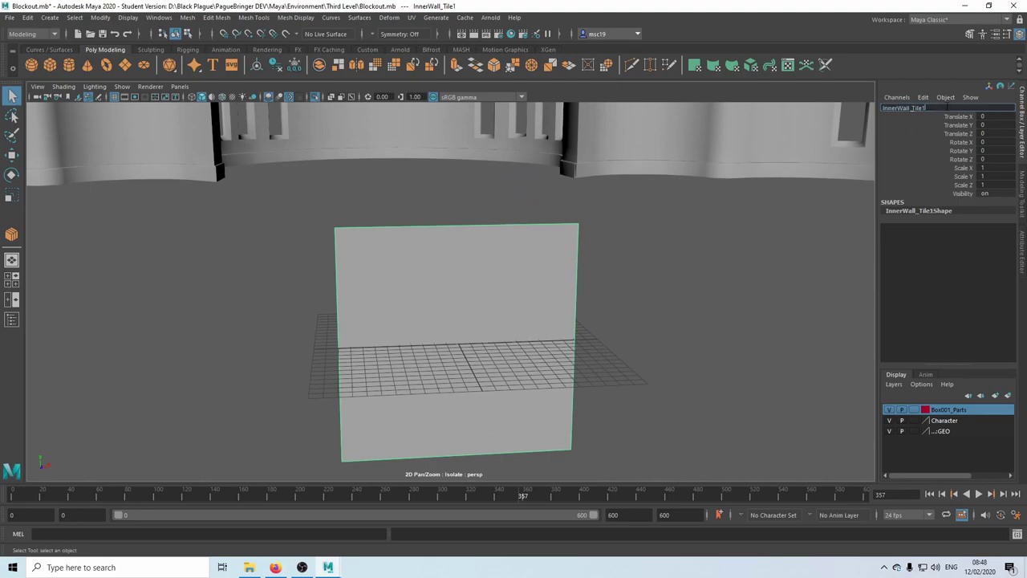
pyautogui.write('_HP')
pyautogui.press('Return')
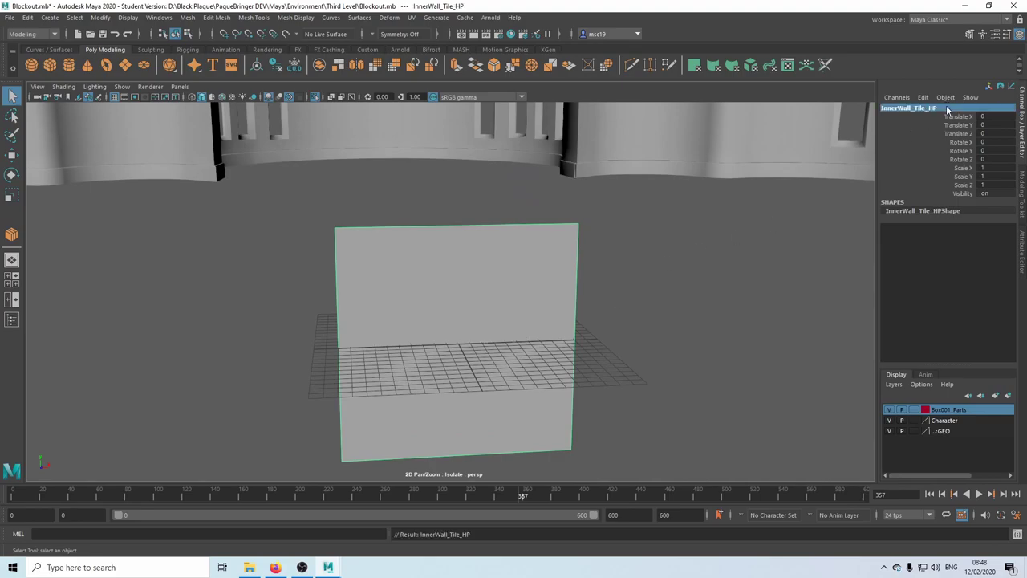
pyautogui.keyDown('alt'); pyautogui.moveTo(683, 254); pyautogui.dragTo(607, 259); pyautogui.keyUp('alt')
pyautogui.hotkey('ctrl', 's')
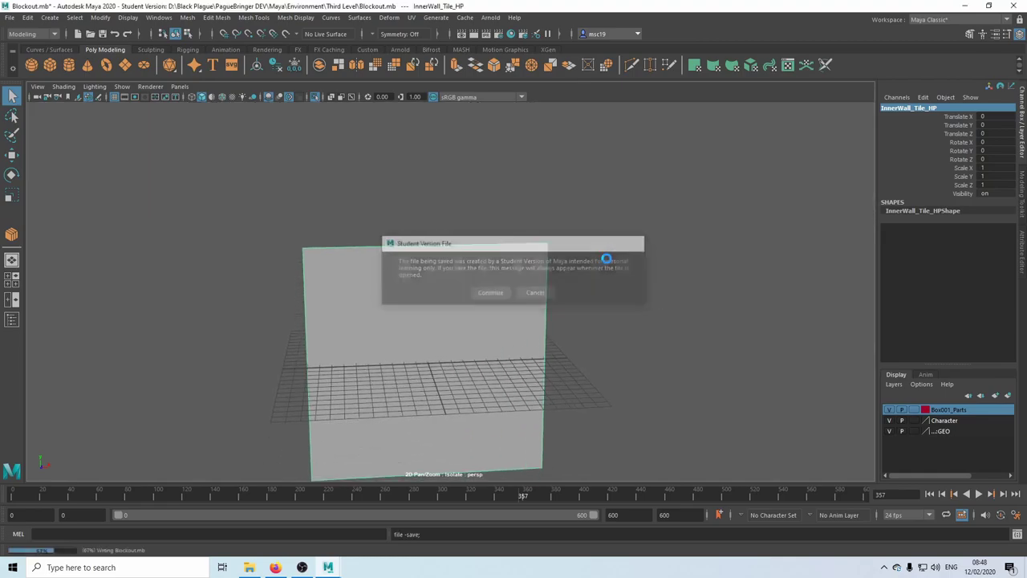
# Step: Divide the InnerWall_Tile_HP plane with 6 evenly spaced horizontal edges using the Connect tool
pyautogui.click(968, 42)
pyautogui.click(912, 416)
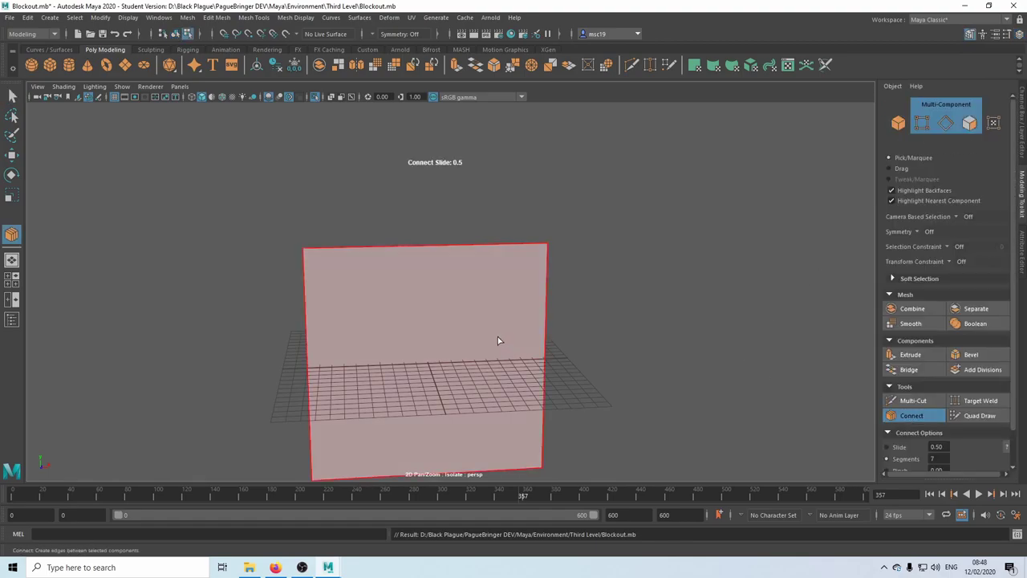
pyautogui.click(546, 343)
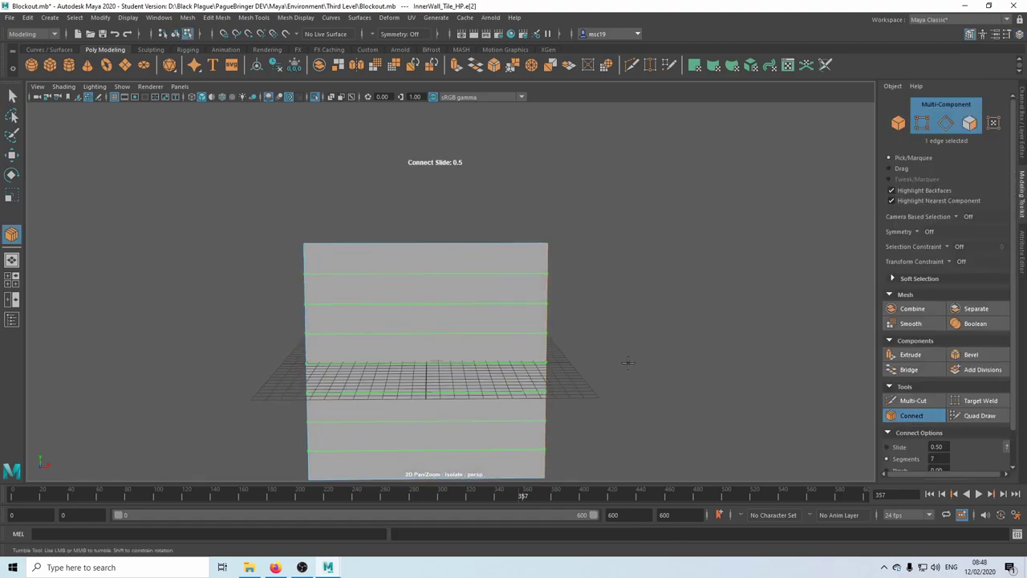
pyautogui.middleClick(680, 343)
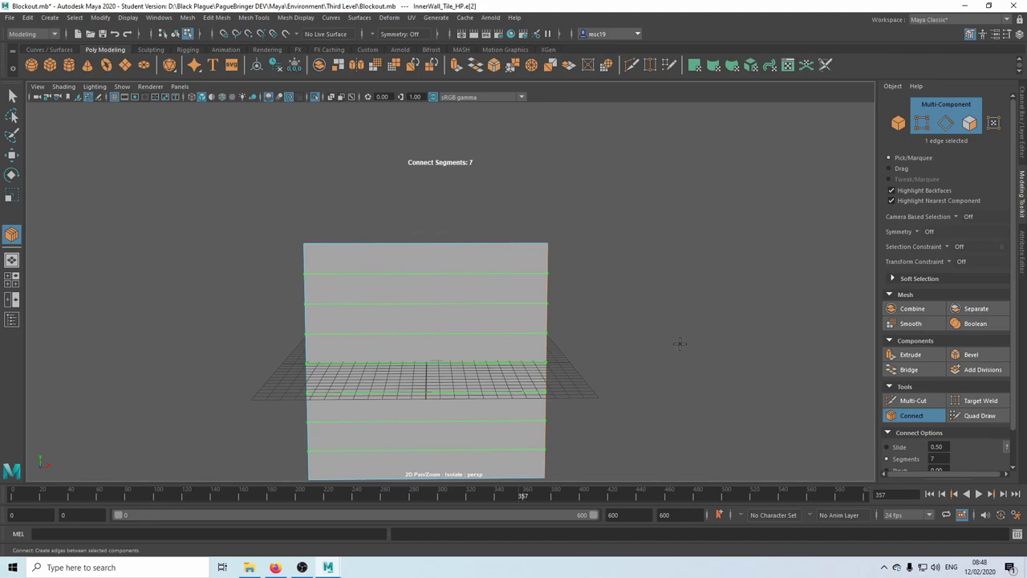
pyautogui.click(935, 458)
pyautogui.write('6')
pyautogui.press('Return')
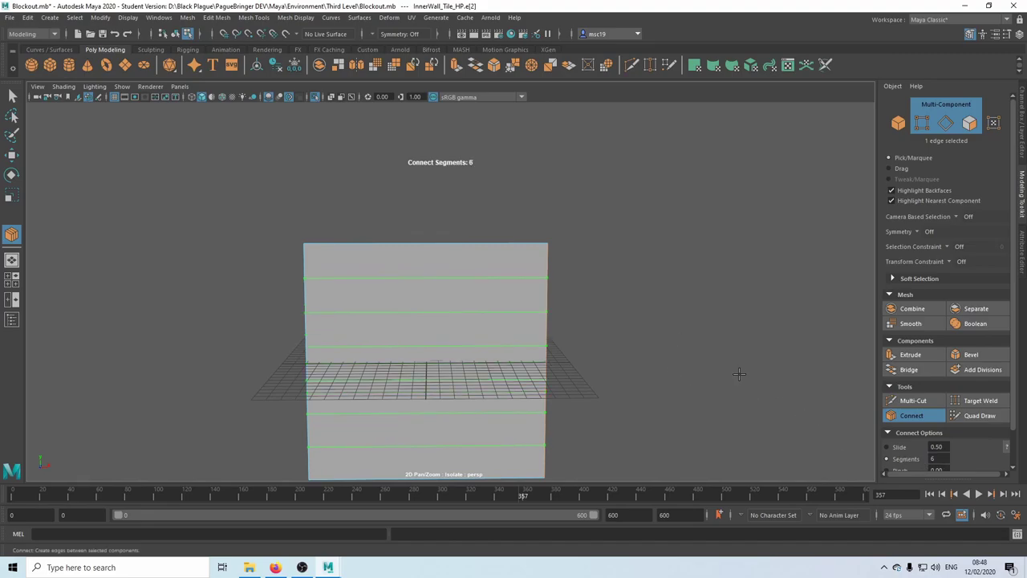
pyautogui.keyDown('alt'); pyautogui.moveTo(619, 378); pyautogui.dragTo(641, 335, button='middle'); pyautogui.keyUp('alt')
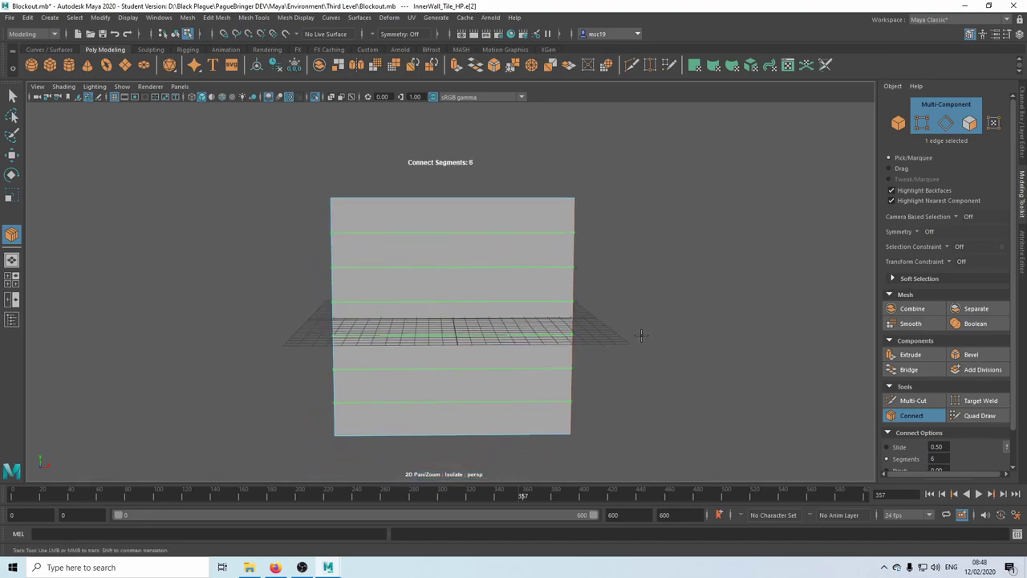
pyautogui.scroll(2, 641, 335)
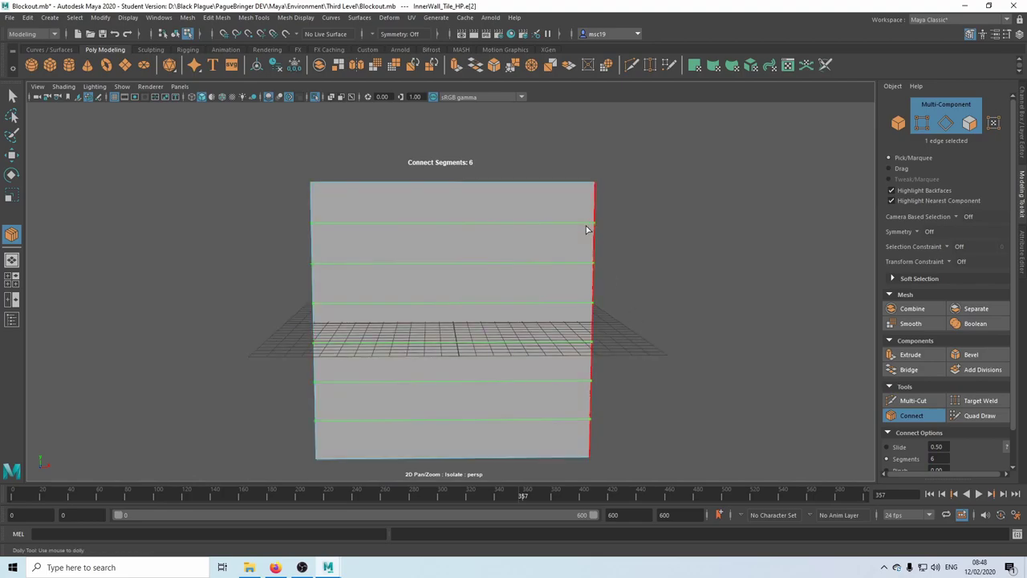
pyautogui.press('q')
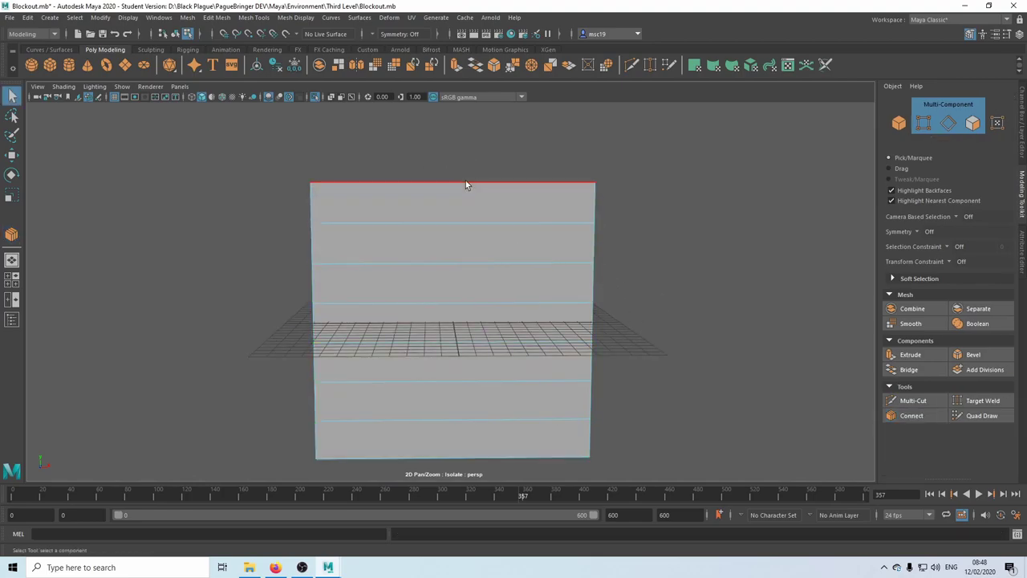
# Step: Connect the plane's upper and lower edges with 7 evenly spaced vertical segments to form a grid
pyautogui.rightClick(477, 241)
pyautogui.click(477, 209)
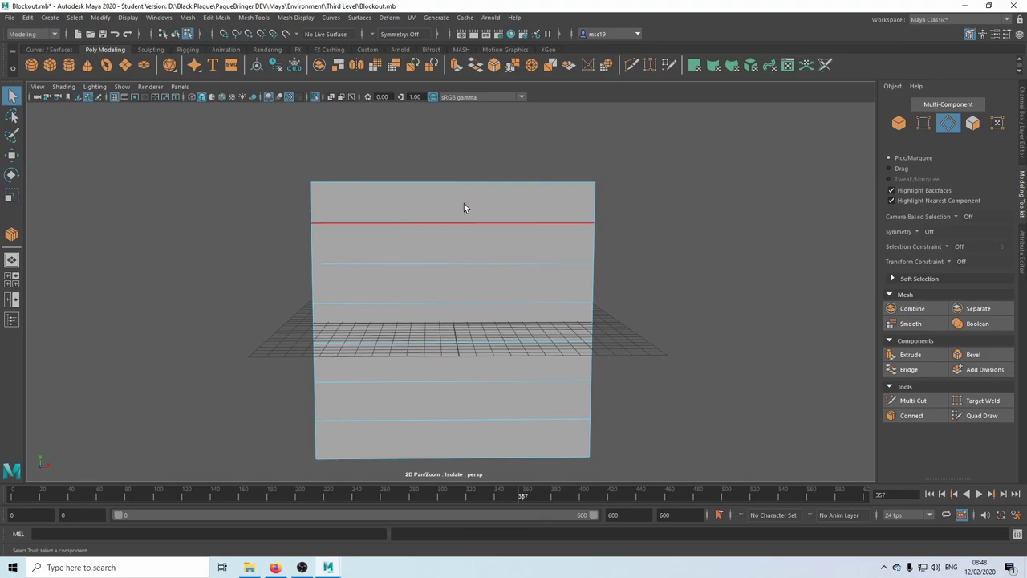
pyautogui.click(463, 190)
pyautogui.click(910, 416)
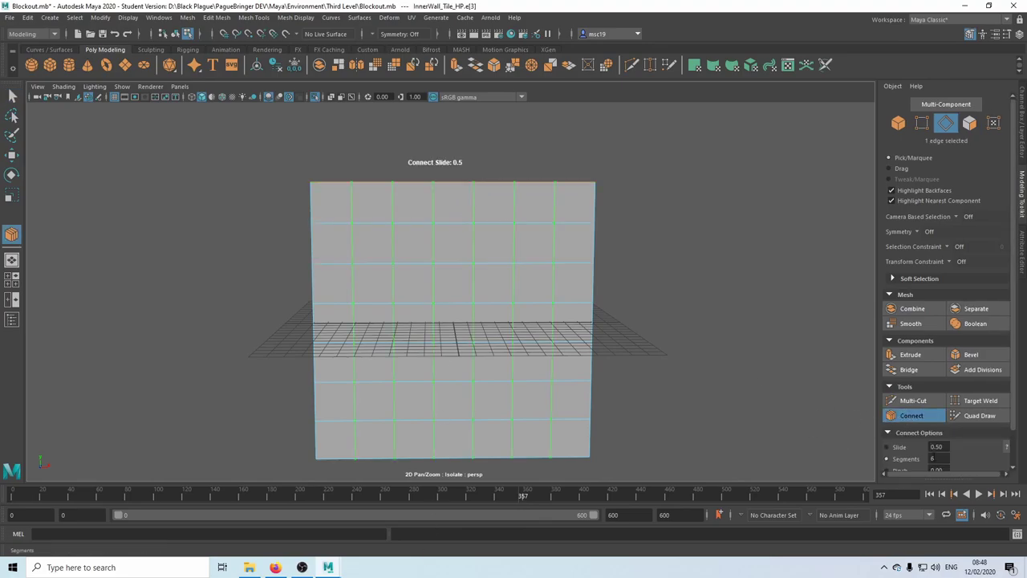
pyautogui.moveTo(937, 458); pyautogui.dragTo(914, 457)
pyautogui.write('7')
pyautogui.press('Return')
pyautogui.press('q')
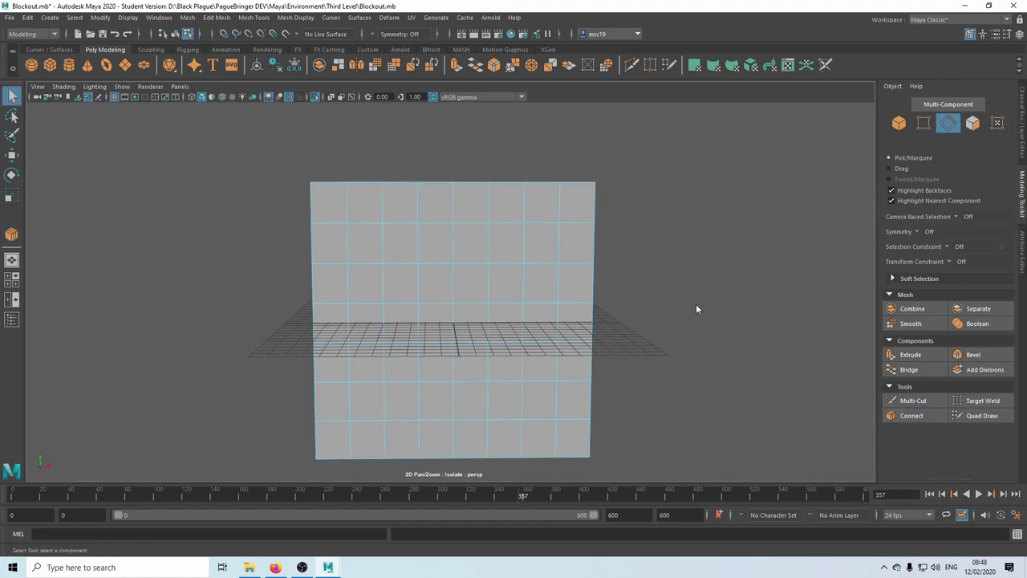
# Step: Try a face selection of scattered quads in the top two rows of the tile's grid and clear it
pyautogui.hotkey('ctrl', 'a')
pyautogui.moveTo(547, 247); pyautogui.dragTo(548, 257, button='right')
pyautogui.keyDown('alt'); pyautogui.moveTo(548, 257); pyautogui.dragTo(638, 311, button='middle'); pyautogui.keyUp('alt')
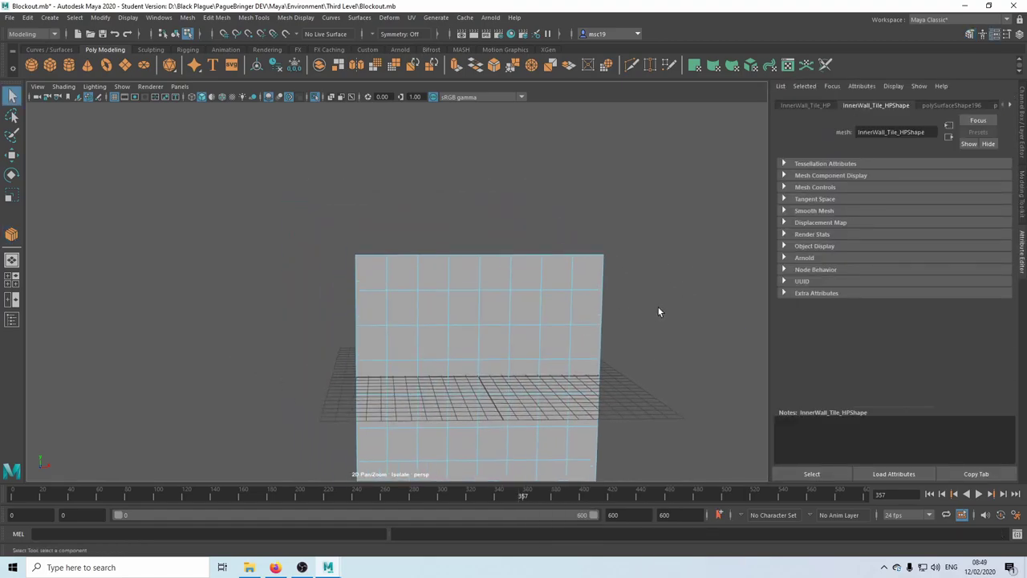
pyautogui.scroll(2, 658, 307)
pyautogui.click(634, 272)
pyautogui.keyDown('shift'); pyautogui.click(599, 275); pyautogui.keyUp('shift')
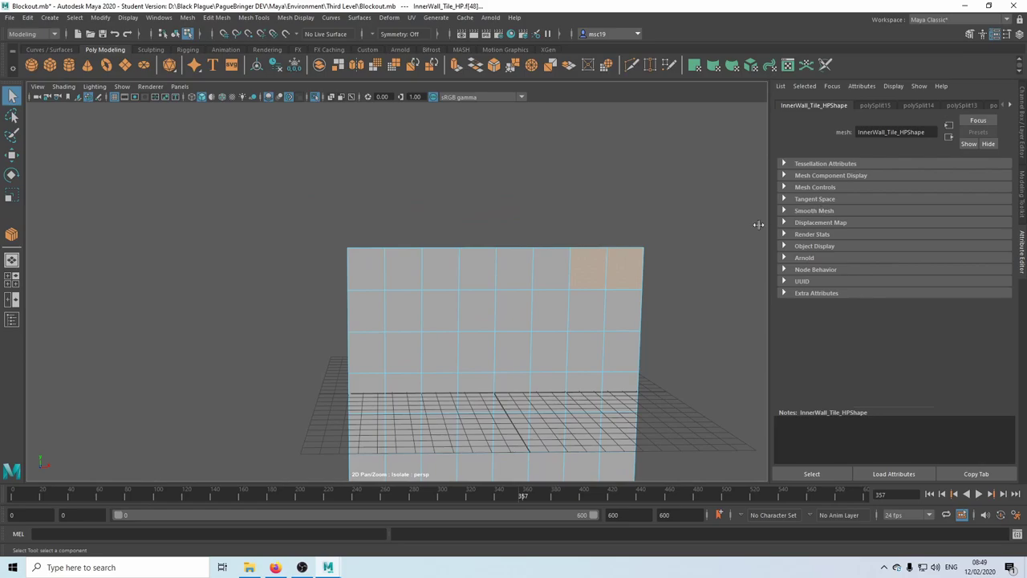
pyautogui.hotkey('ctrl', 'a')
pyautogui.keyDown('alt'); pyautogui.moveTo(771, 282); pyautogui.dragTo(734, 265, button='middle'); pyautogui.keyUp('alt')
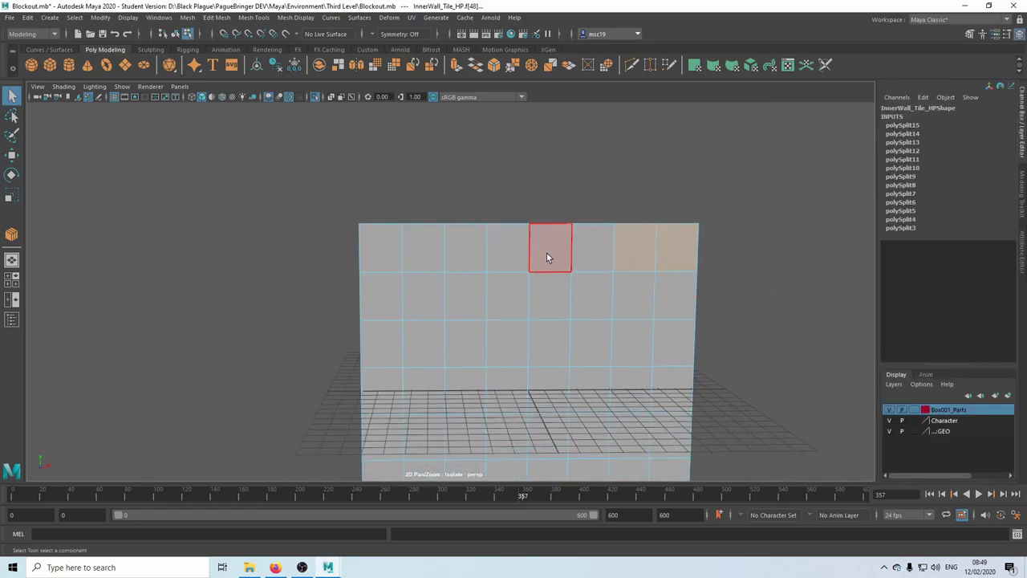
pyautogui.keyDown('shift'); pyautogui.click(517, 255); pyautogui.keyUp('shift')
pyautogui.keyDown('shift'); pyautogui.click(634, 248); pyautogui.keyUp('shift')
pyautogui.keyDown('shift'); pyautogui.click(672, 295); pyautogui.keyUp('shift')
pyautogui.keyDown('shift'); pyautogui.click(385, 298); pyautogui.keyUp('shift')
pyautogui.keyDown('alt'); pyautogui.moveTo(607, 314); pyautogui.dragTo(612, 264, button='middle'); pyautogui.keyUp('alt')
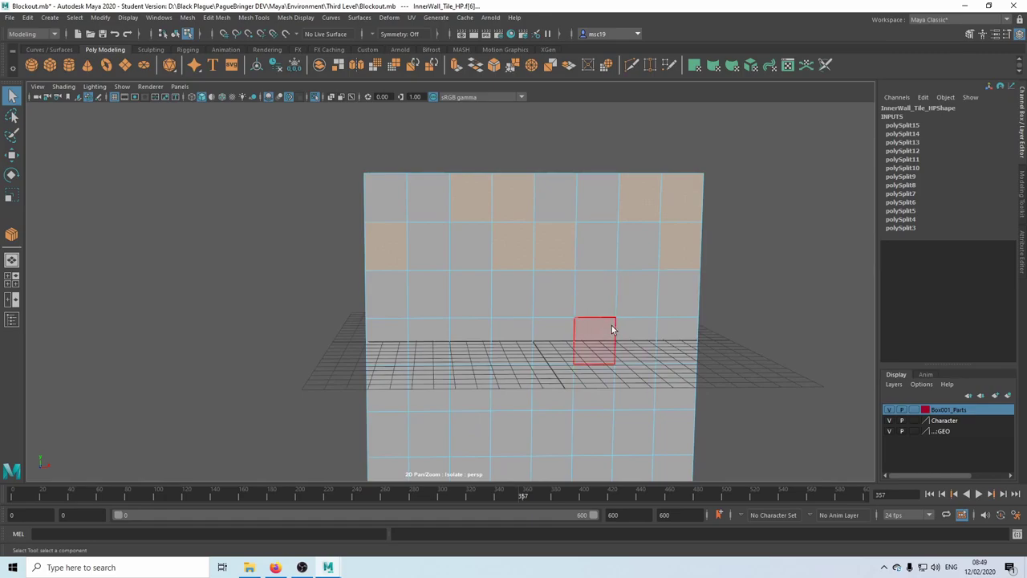
pyautogui.click(733, 277)
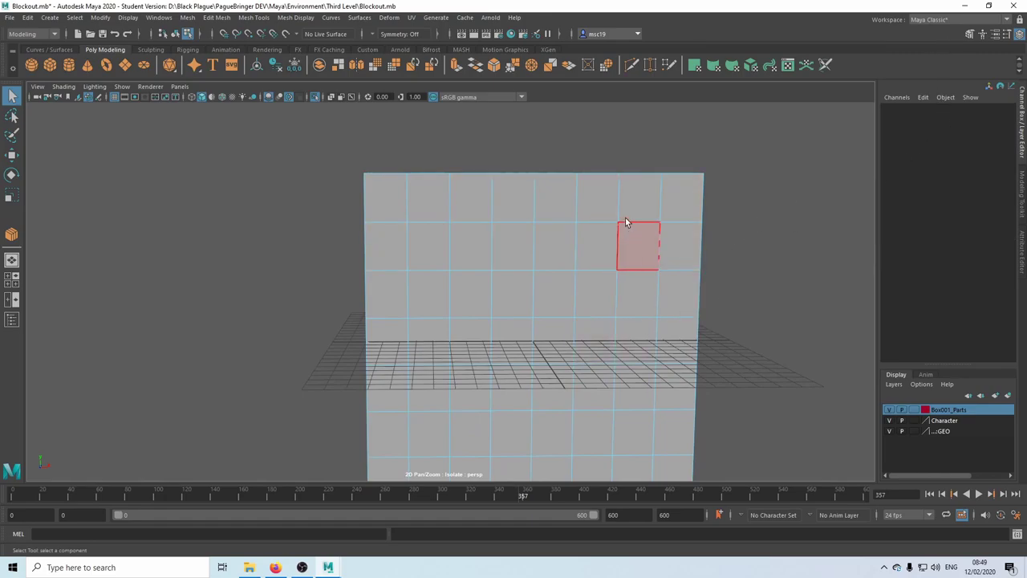
# Step: Select the face pairs in columns 3–4 and 7–8 of the tile grid's first and third rows
pyautogui.moveTo(728, 165); pyautogui.dragTo(652, 194)
pyautogui.keyDown('shift'); pyautogui.click(501, 213); pyautogui.keyUp('shift')
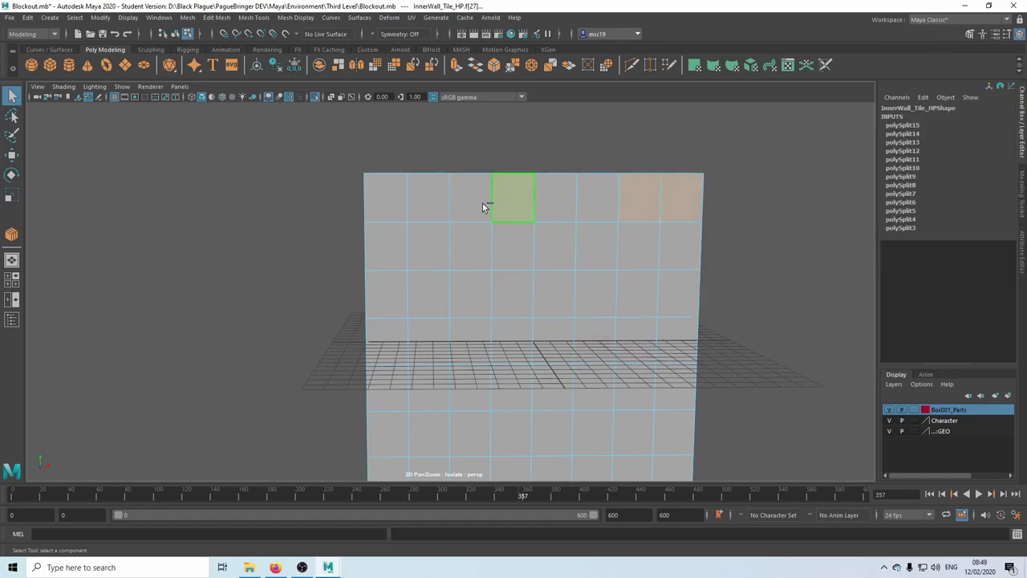
pyautogui.keyDown('shift'); pyautogui.click(481, 207); pyautogui.keyUp('shift')
pyautogui.keyDown('shift'); pyautogui.click(474, 277); pyautogui.keyUp('shift')
pyautogui.keyDown('shift'); pyautogui.click(518, 297); pyautogui.keyUp('shift')
pyautogui.keyDown('shift'); pyautogui.click(628, 291); pyautogui.keyUp('shift')
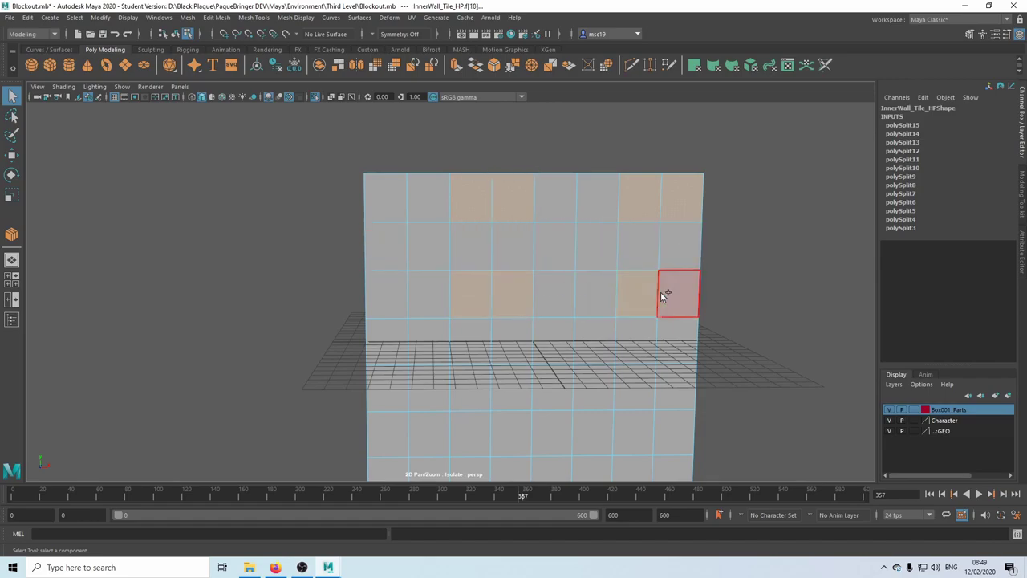
pyautogui.keyDown('shift'); pyautogui.click(667, 294); pyautogui.keyUp('shift')
# Step: Add the column 3–4 and 7–8 face pairs in the fifth and seventh rows to the selection
pyautogui.keyDown('alt'); pyautogui.moveTo(683, 355); pyautogui.dragTo(667, 337, button='middle'); pyautogui.keyUp('alt')
pyautogui.keyDown('shift'); pyautogui.click(667, 338); pyautogui.keyUp('shift')
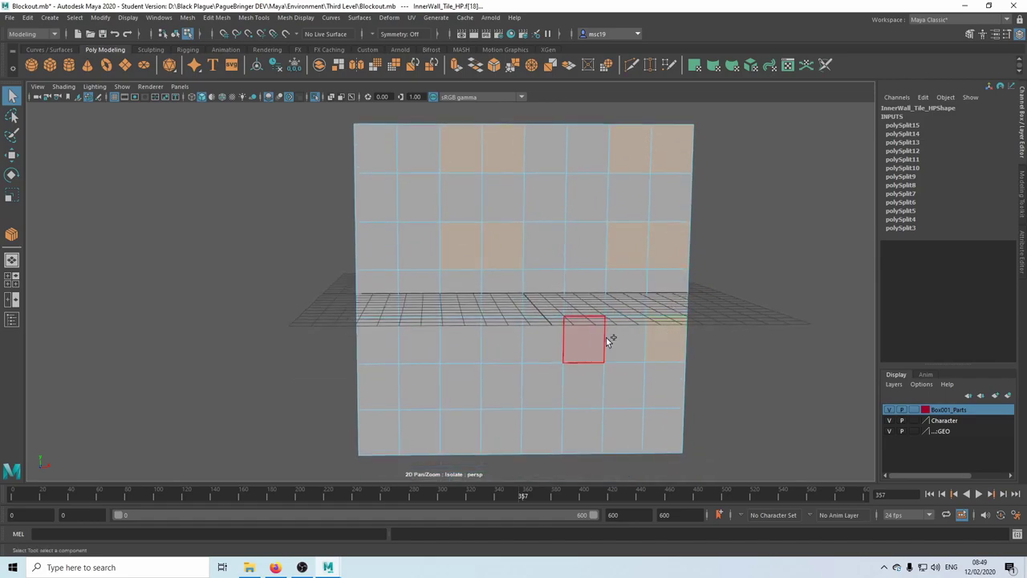
pyautogui.keyDown('shift'); pyautogui.click(609, 338); pyautogui.keyUp('shift')
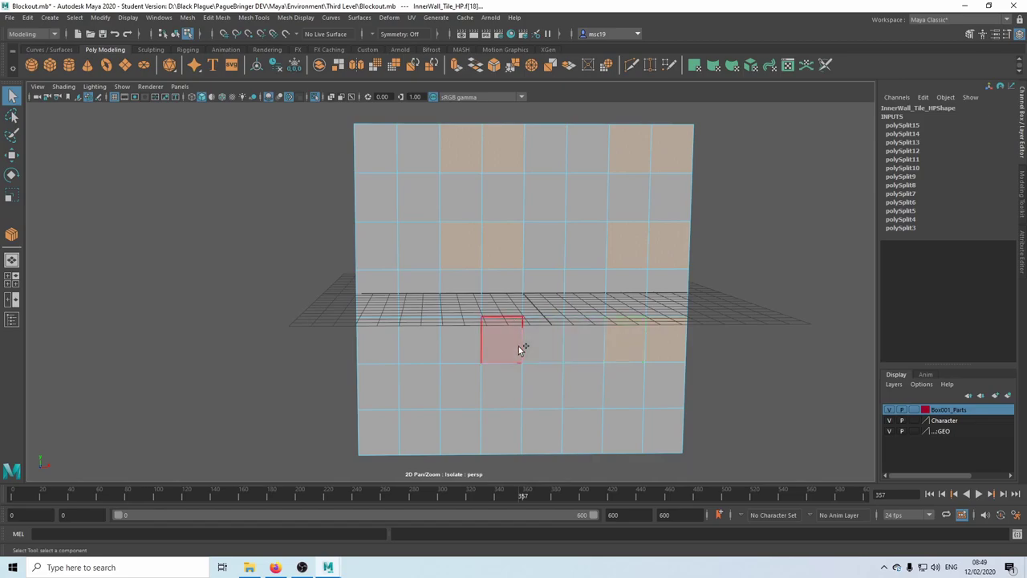
pyautogui.keyDown('shift'); pyautogui.click(463, 359); pyautogui.keyUp('shift')
pyautogui.keyDown('shift'); pyautogui.click(458, 429); pyautogui.keyUp('shift')
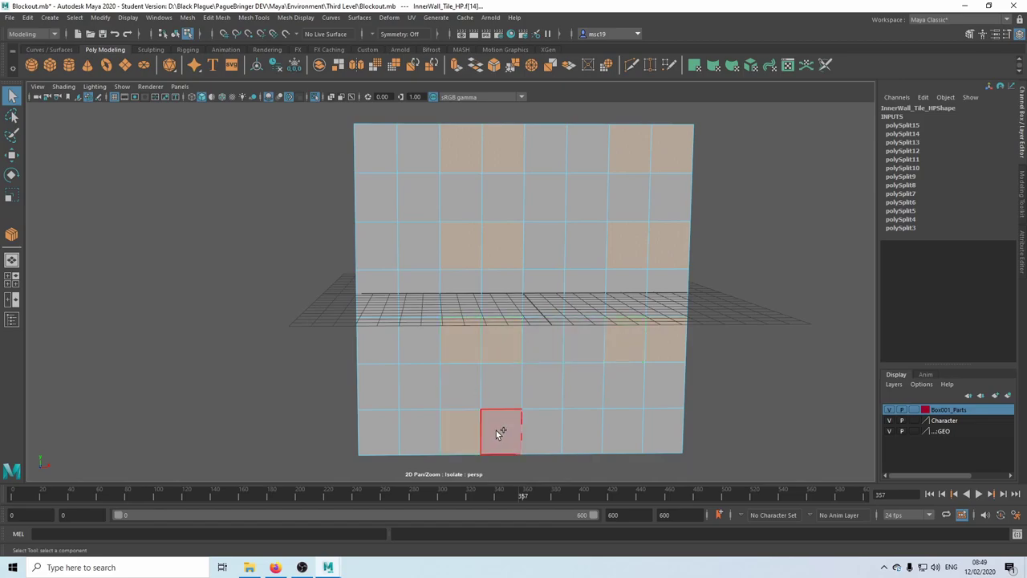
pyautogui.keyDown('shift'); pyautogui.click(500, 429); pyautogui.keyUp('shift')
pyautogui.keyDown('shift'); pyautogui.click(611, 434); pyautogui.keyUp('shift')
pyautogui.keyDown('shift'); pyautogui.click(651, 435); pyautogui.keyUp('shift')
pyautogui.keyDown('alt'); pyautogui.moveTo(652, 435); pyautogui.dragTo(697, 293); pyautogui.keyUp('alt')
# Step: Extrude the selected face pairs with a Local Translate Z of 0.4 and an Offset of 5, and clear the selection
pyautogui.hotkey('ctrl', 'e')
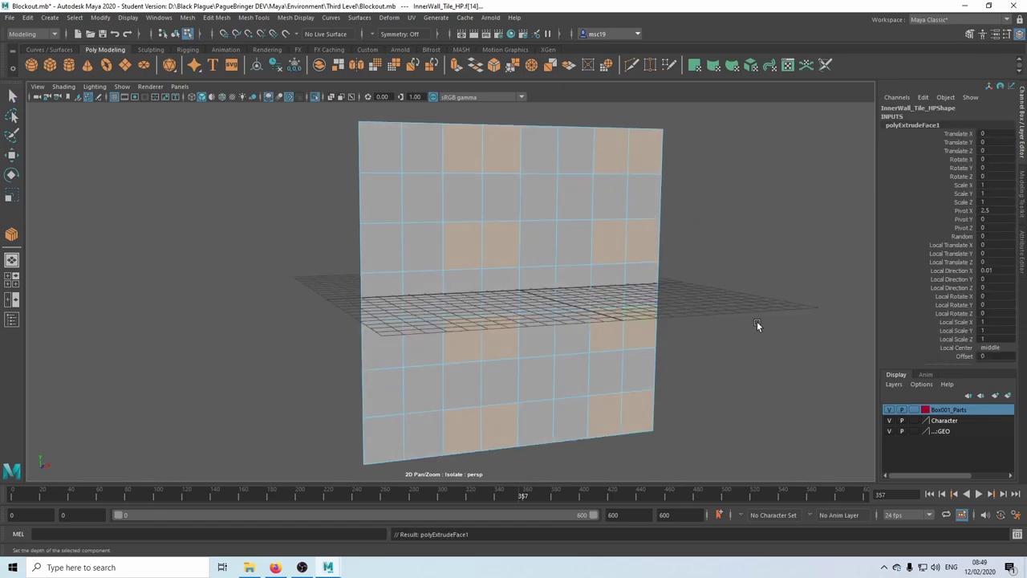
pyautogui.click(741, 313)
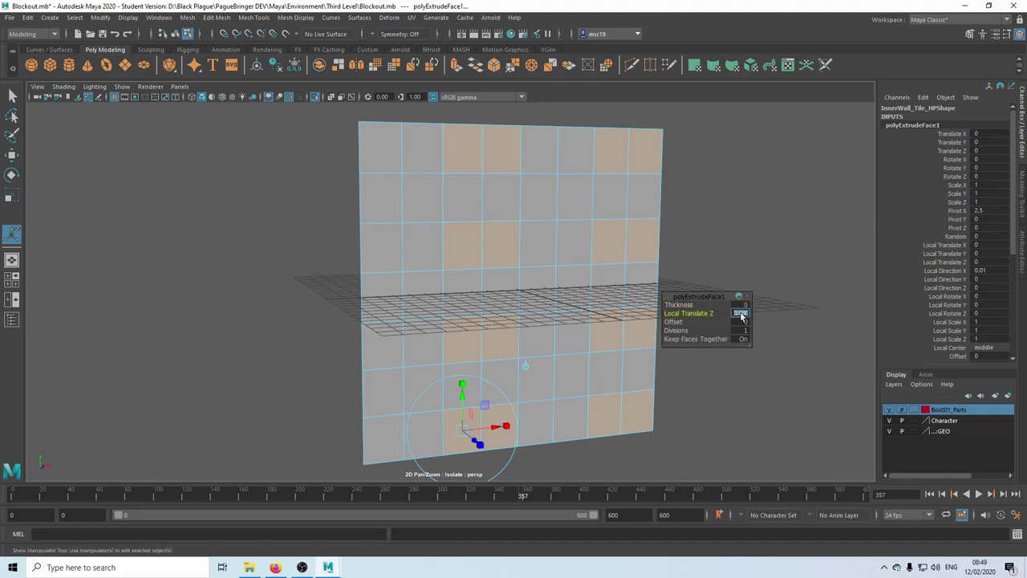
pyautogui.write('0.3')
pyautogui.press('Tab')
pyautogui.click(741, 314)
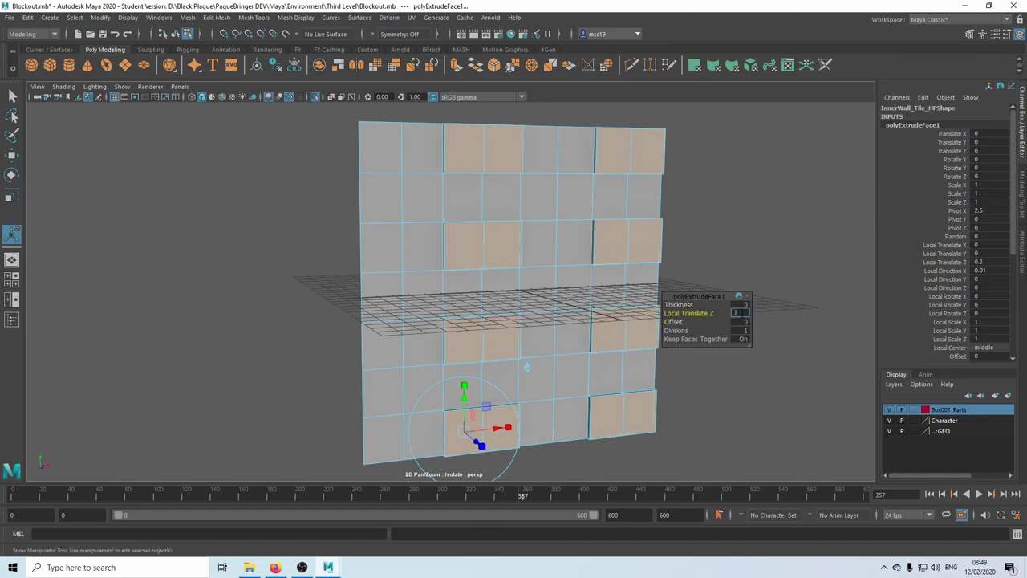
pyautogui.write('0.4')
pyautogui.press('Tab')
pyautogui.write('5')
pyautogui.press('Tab')
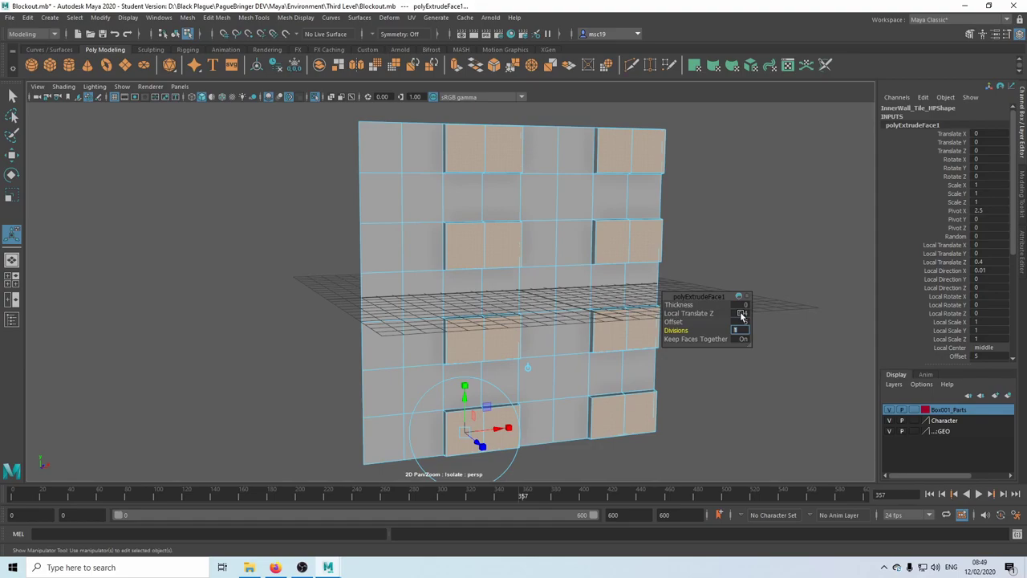
pyautogui.keyDown('alt'); pyautogui.moveTo(697, 259); pyautogui.dragTo(660, 281, button='middle'); pyautogui.keyUp('alt')
pyautogui.press('q')
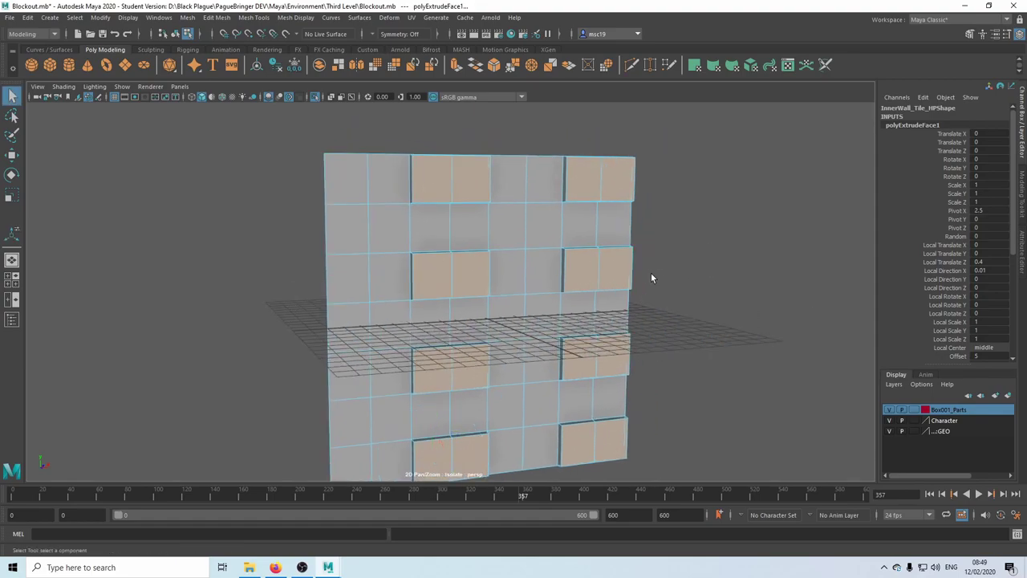
pyautogui.keyDown('alt'); pyautogui.moveTo(630, 231); pyautogui.dragTo(520, 239); pyautogui.keyUp('alt')
pyautogui.click(685, 234)
pyautogui.keyDown('alt'); pyautogui.moveTo(632, 222); pyautogui.dragTo(697, 267); pyautogui.keyUp('alt')
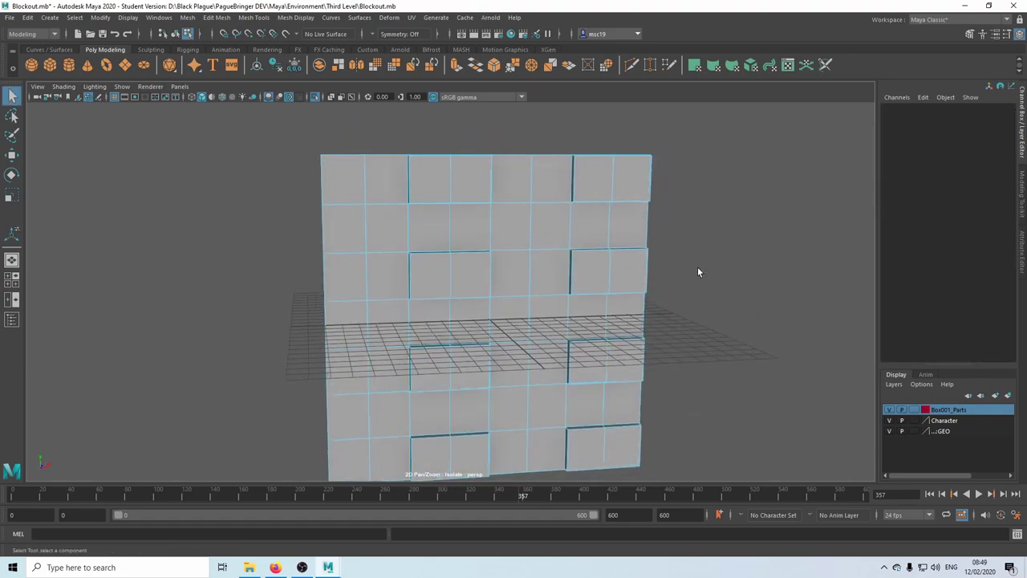
# Step: Select the flat face pairs in columns 1–2 and 5–6 of the first, third, fifth and seventh rows
pyautogui.click(511, 169)
pyautogui.moveTo(524, 138); pyautogui.dragTo(537, 166)
pyautogui.keyDown('shift'); pyautogui.moveTo(361, 141); pyautogui.dragTo(372, 167); pyautogui.keyUp('shift')
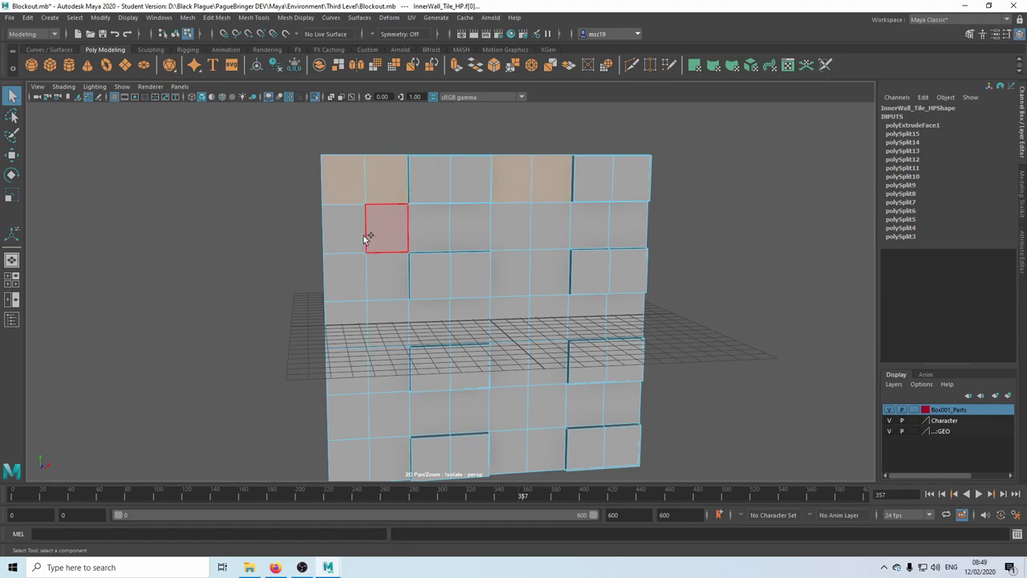
pyautogui.keyDown('shift'); pyautogui.moveTo(360, 262); pyautogui.dragTo(379, 273); pyautogui.keyUp('shift')
pyautogui.keyDown('shift'); pyautogui.moveTo(528, 284); pyautogui.dragTo(533, 287); pyautogui.keyUp('shift')
pyautogui.keyDown('shift'); pyautogui.click(354, 375); pyautogui.keyUp('shift')
pyautogui.keyDown('shift'); pyautogui.click(388, 377); pyautogui.keyUp('shift')
pyautogui.keyDown('shift'); pyautogui.click(362, 456); pyautogui.keyUp('shift')
pyautogui.keyDown('shift'); pyautogui.click(389, 458); pyautogui.keyUp('shift')
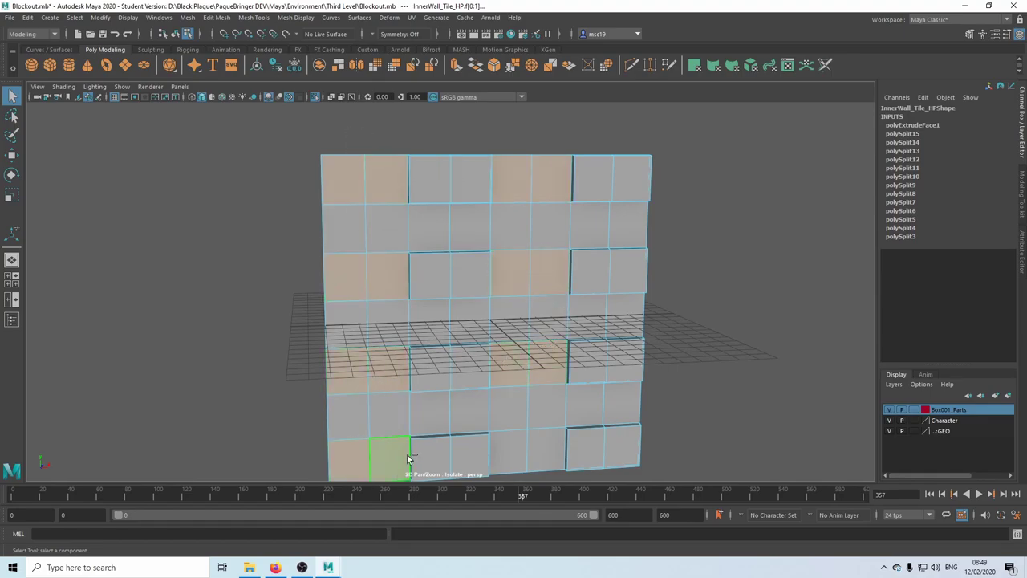
pyautogui.keyDown('shift'); pyautogui.click(512, 451); pyautogui.keyUp('shift')
pyautogui.keyDown('shift'); pyautogui.moveTo(512, 454); pyautogui.dragTo(550, 454); pyautogui.keyUp('shift')
# Step: Extrude the column 1–2 and 5–6 face pairs with Local Translate Z 0.4 and Offset 5, and deselect them
pyautogui.hotkey('ctrl', 'e')
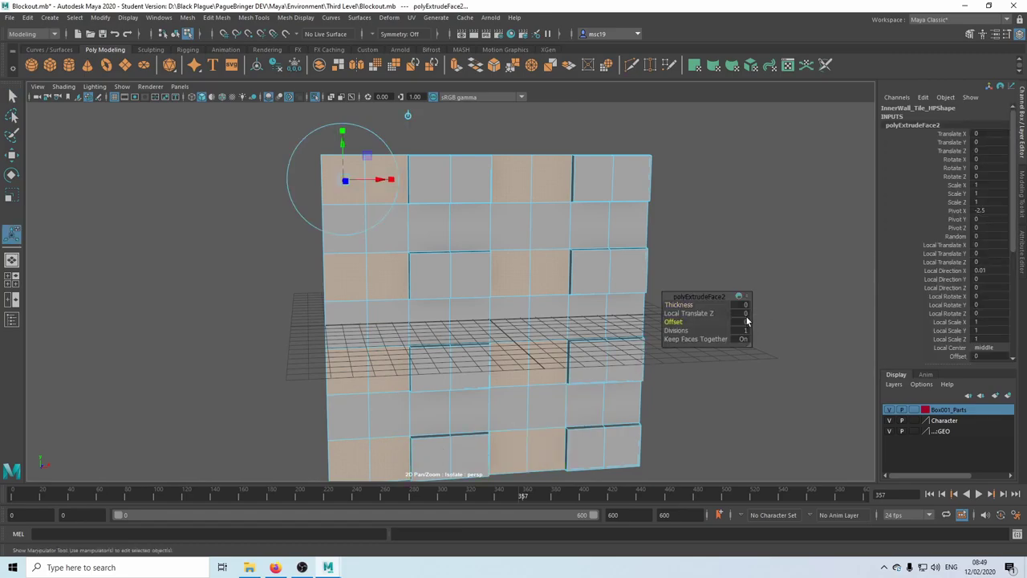
pyautogui.click(741, 314)
pyautogui.write('0.5')
pyautogui.press('Tab')
pyautogui.click(742, 314)
pyautogui.write('0.4')
pyautogui.press('Tab')
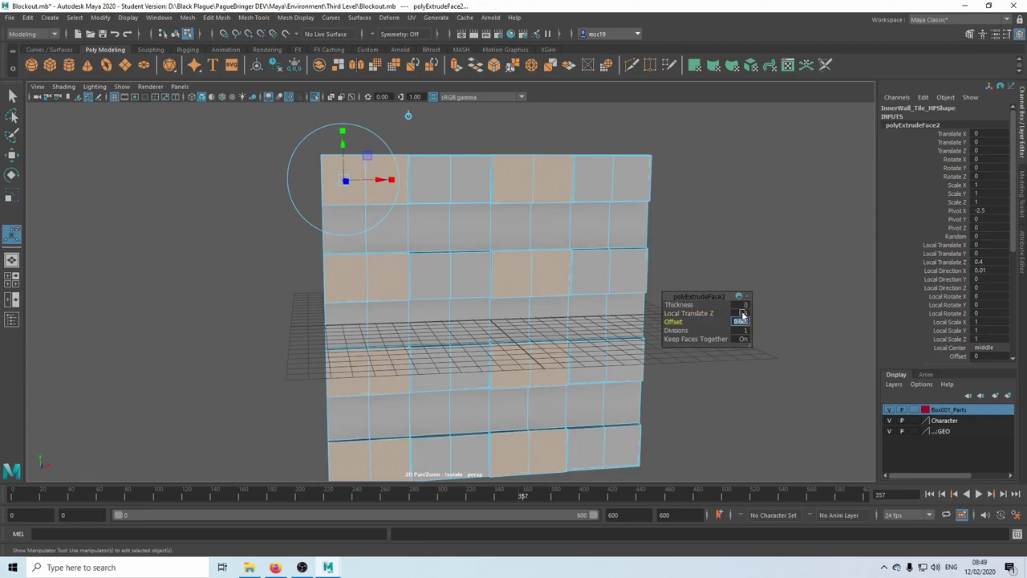
pyautogui.write('5')
pyautogui.press('Tab')
pyautogui.press('q')
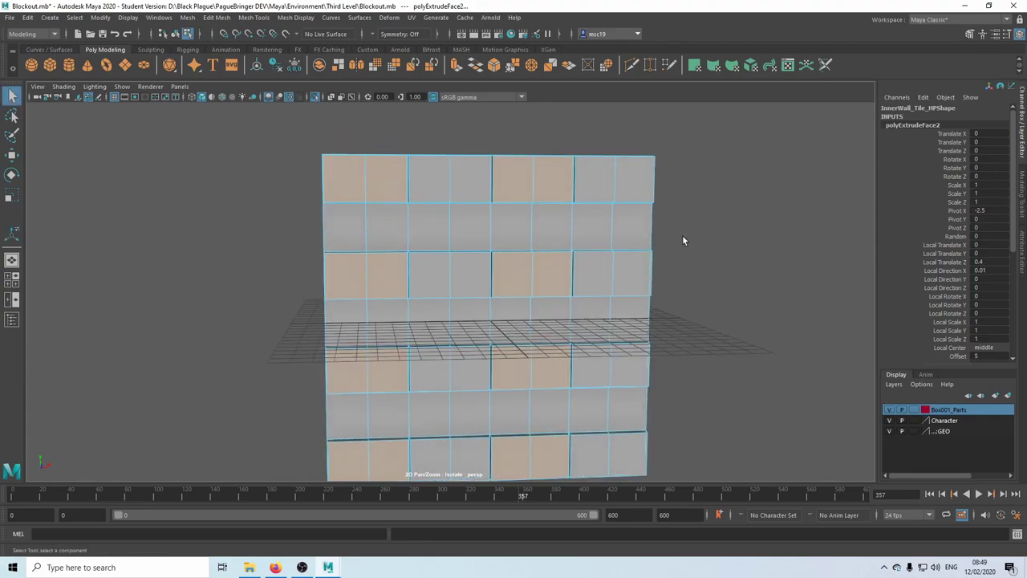
pyautogui.click(682, 234)
# Step: Select the faces in columns 1, 4, 5 and 8 of the second, fourth and sixth rows for the staggered bricks
pyautogui.click(631, 230)
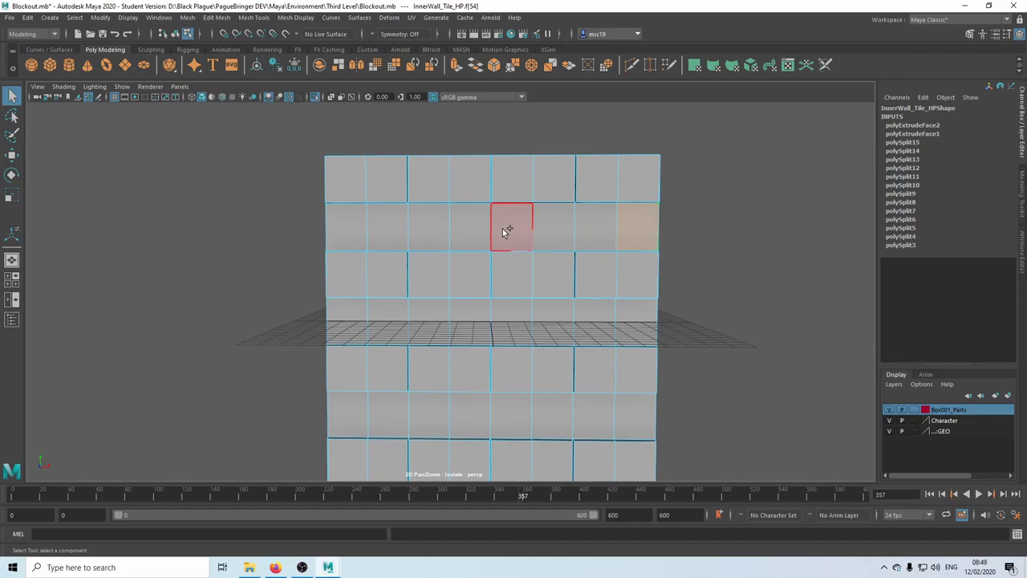
pyautogui.keyDown('shift'); pyautogui.click(469, 230); pyautogui.keyUp('shift')
pyautogui.keyDown('shift'); pyautogui.click(353, 229); pyautogui.keyUp('shift')
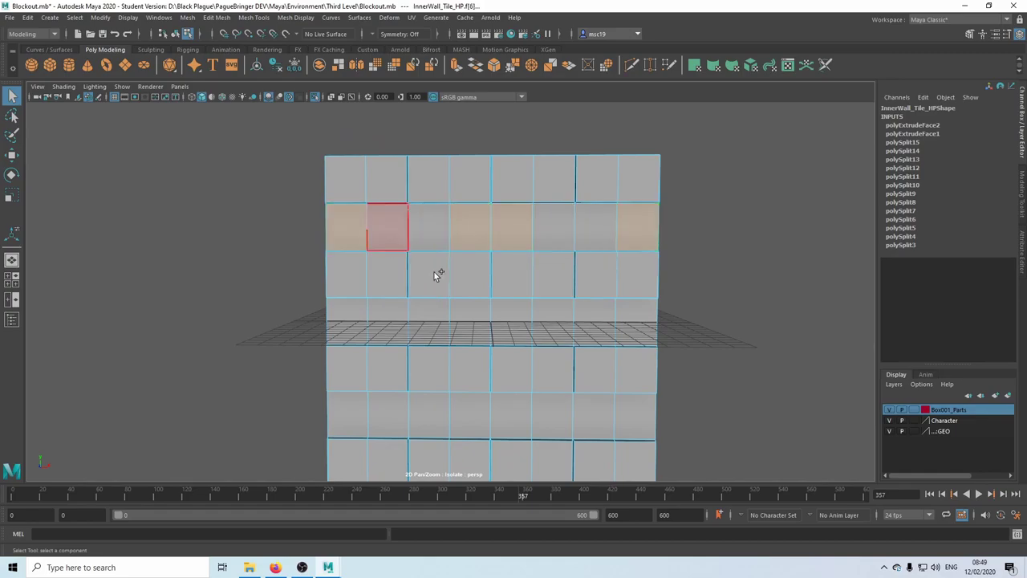
pyautogui.keyDown('shift'); pyautogui.click(642, 324); pyautogui.keyUp('shift')
pyautogui.keyDown('shift'); pyautogui.click(518, 323); pyautogui.keyUp('shift')
pyautogui.keyDown('shift'); pyautogui.click(472, 324); pyautogui.keyUp('shift')
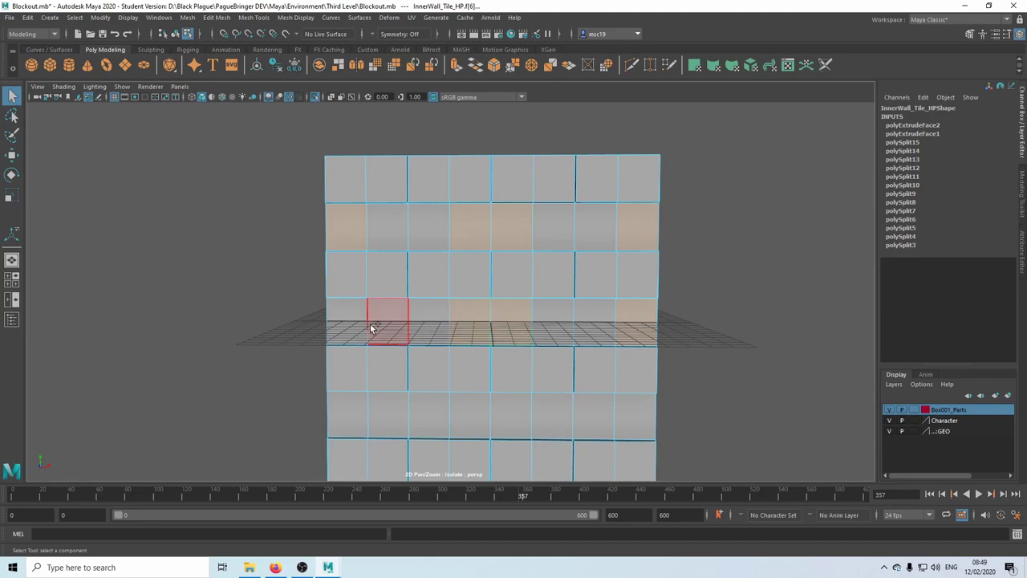
pyautogui.keyDown('alt'); pyautogui.moveTo(427, 385); pyautogui.dragTo(447, 324, button='middle'); pyautogui.keyUp('alt')
pyautogui.keyDown('shift'); pyautogui.click(479, 358); pyautogui.keyUp('shift')
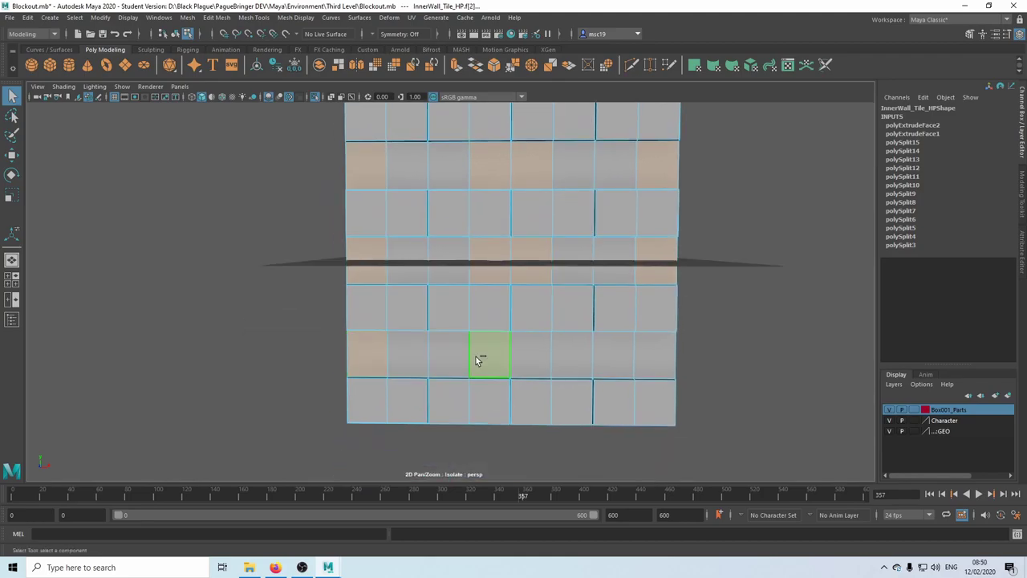
pyautogui.keyDown('shift'); pyautogui.click(523, 356); pyautogui.keyUp('shift')
pyautogui.keyDown('shift'); pyautogui.click(656, 359); pyautogui.keyUp('shift')
pyautogui.keyDown('alt'); pyautogui.moveTo(666, 357); pyautogui.dragTo(754, 357); pyautogui.keyUp('alt')
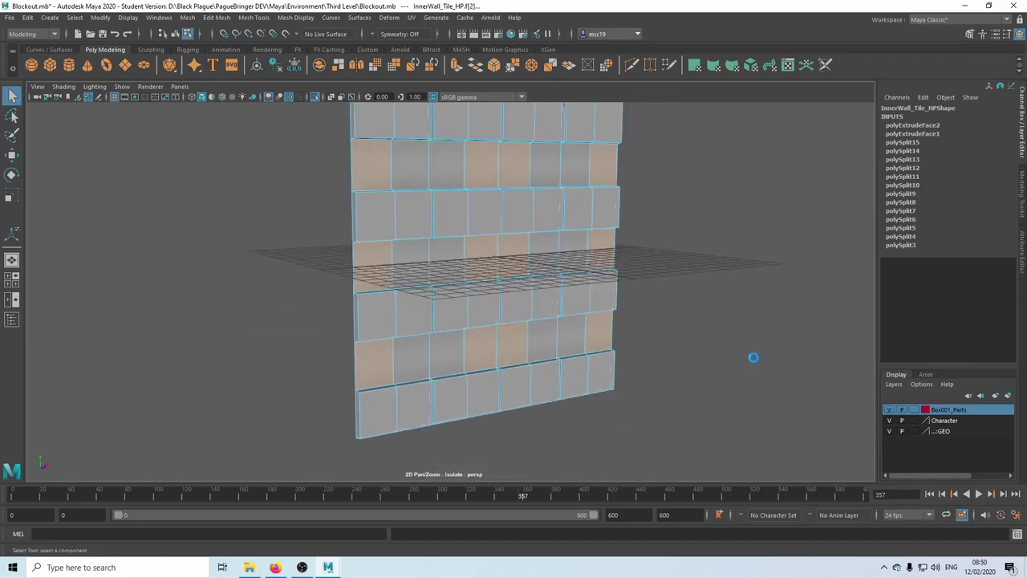
# Step: Extrude the selected staggered-row faces outward along their local Z
pyautogui.hotkey('ctrl', 'e')
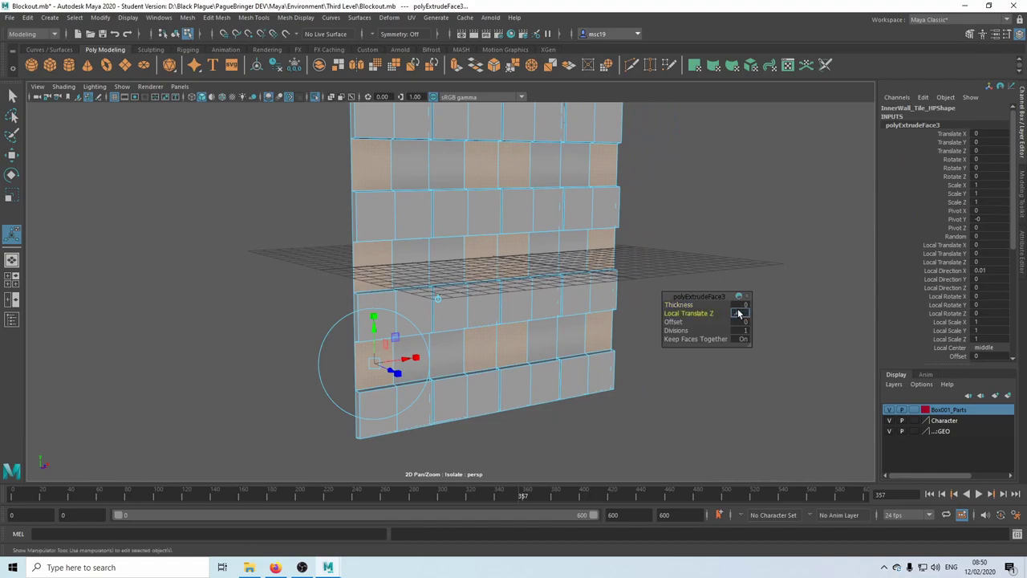
pyautogui.press('Return')
pyautogui.keyDown('alt'); pyautogui.moveTo(739, 312); pyautogui.dragTo(672, 238); pyautogui.keyUp('alt')
pyautogui.press('q')
# Step: Select the remaining recessed face pairs in columns 2–3 and 6–7 of the second, fourth and sixth rows
pyautogui.click(598, 170)
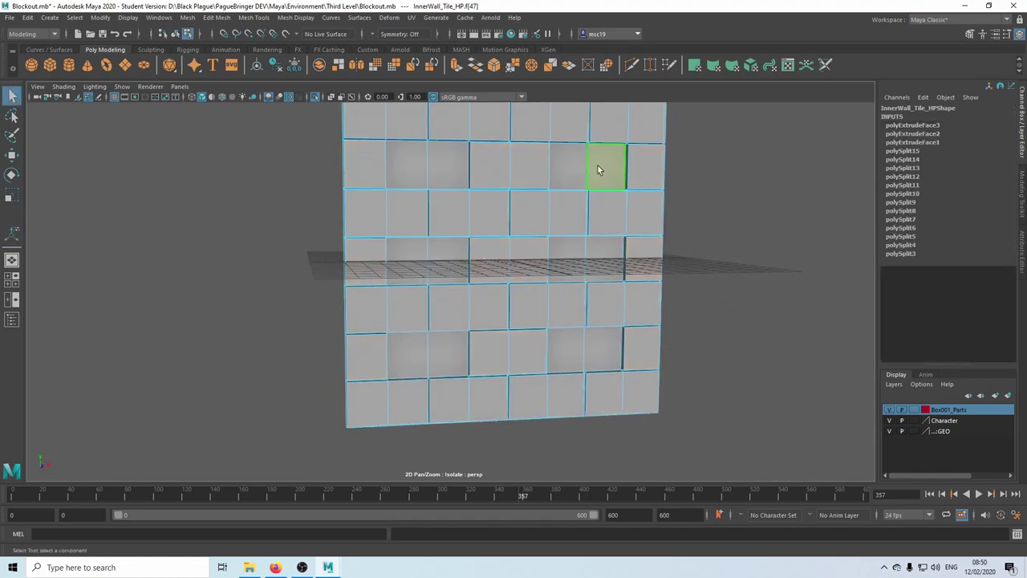
pyautogui.keyDown('shift'); pyautogui.click(568, 166); pyautogui.keyUp('shift')
pyautogui.keyDown('shift'); pyautogui.click(416, 167); pyautogui.keyUp('shift')
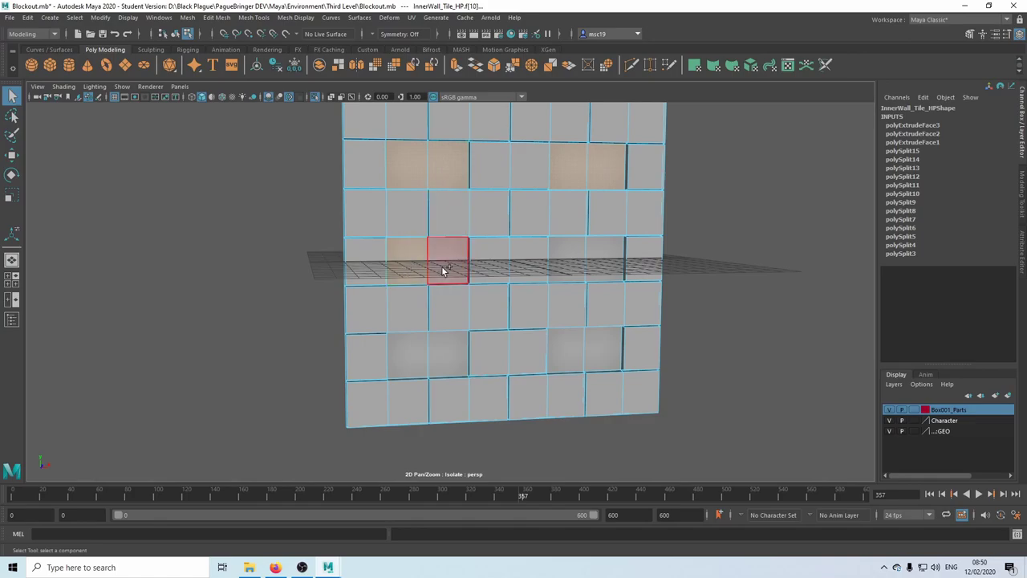
pyautogui.keyDown('shift'); pyautogui.click(604, 338); pyautogui.keyUp('shift')
pyautogui.keyDown('shift'); pyautogui.click(568, 344); pyautogui.keyUp('shift')
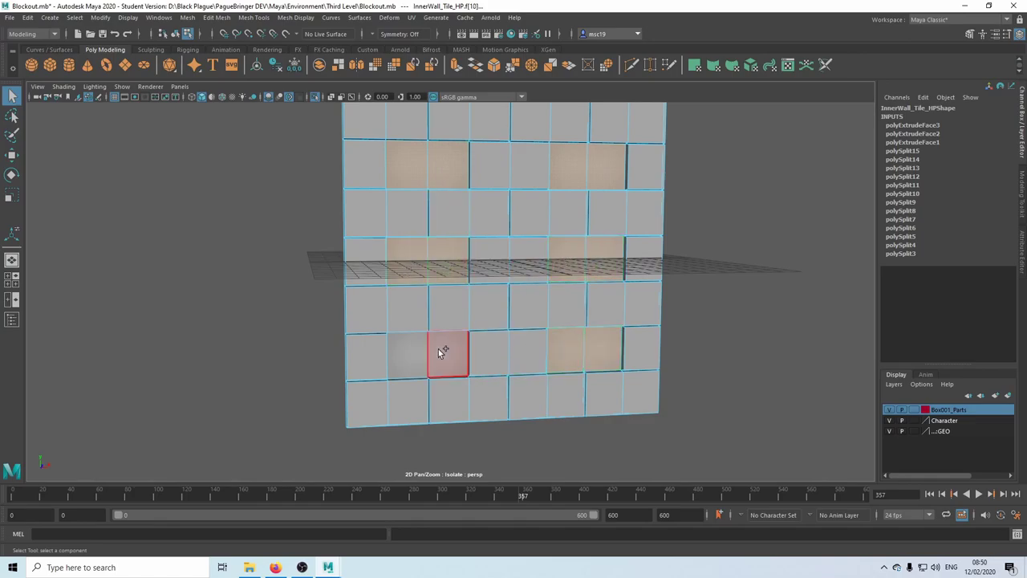
pyautogui.keyDown('shift'); pyautogui.click(442, 349); pyautogui.keyUp('shift')
pyautogui.keyDown('shift'); pyautogui.click(416, 350); pyautogui.keyUp('shift')
pyautogui.keyDown('alt'); pyautogui.moveTo(763, 277); pyautogui.dragTo(747, 302); pyautogui.keyUp('alt')
# Step: Extrude the remaining face pairs with Local Translate Z 0.4 and Offset 5, and return to object selection with nothing selected
pyautogui.hotkey('ctrl', 'e')
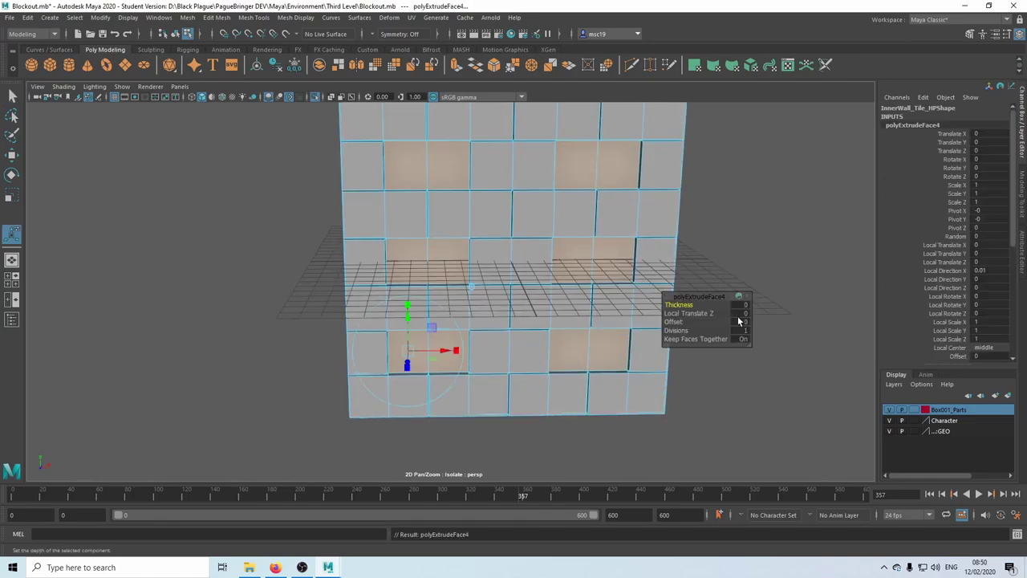
pyautogui.click(741, 321)
pyautogui.click(742, 315)
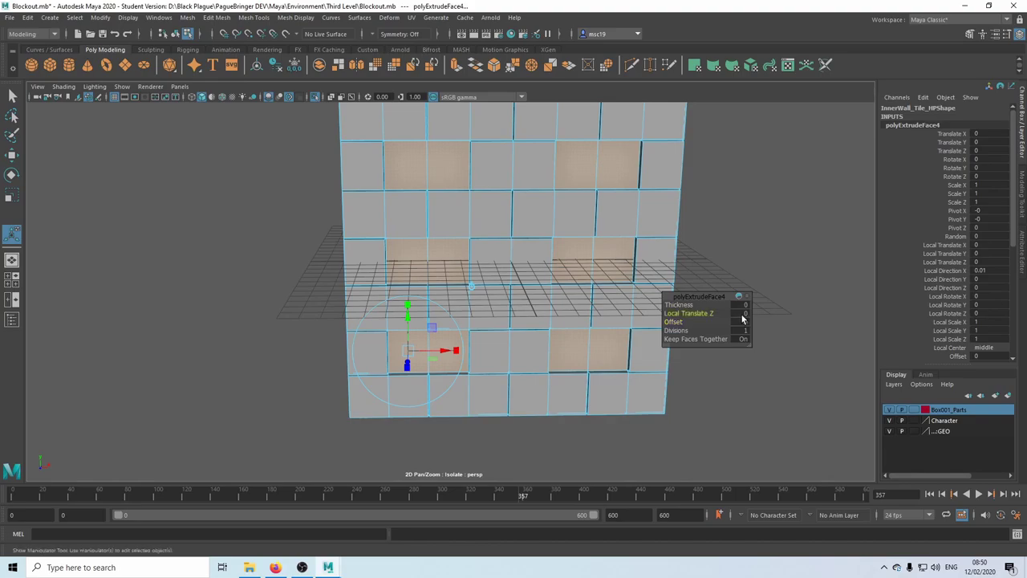
pyautogui.write('.4')
pyautogui.click(740, 321)
pyautogui.write('5')
pyautogui.press('Return')
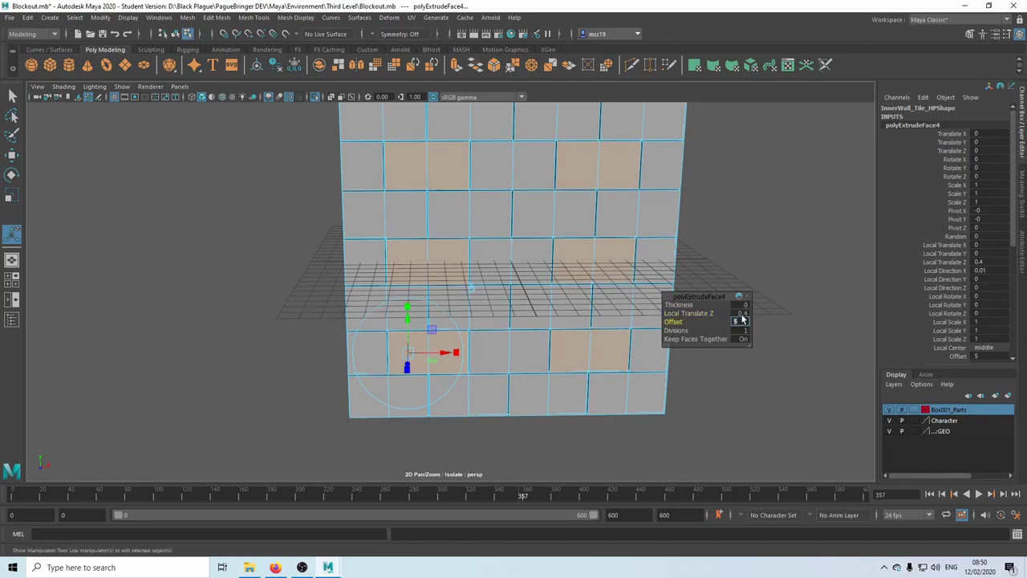
pyautogui.moveTo(554, 237); pyautogui.dragTo(628, 208, button='right')
pyautogui.click(813, 171)
# Step: Duplicate the brick tile and grid-snap the copy beside the original at Translate X -20 to test the tiling
pyautogui.scroll(-2, 626, 306)
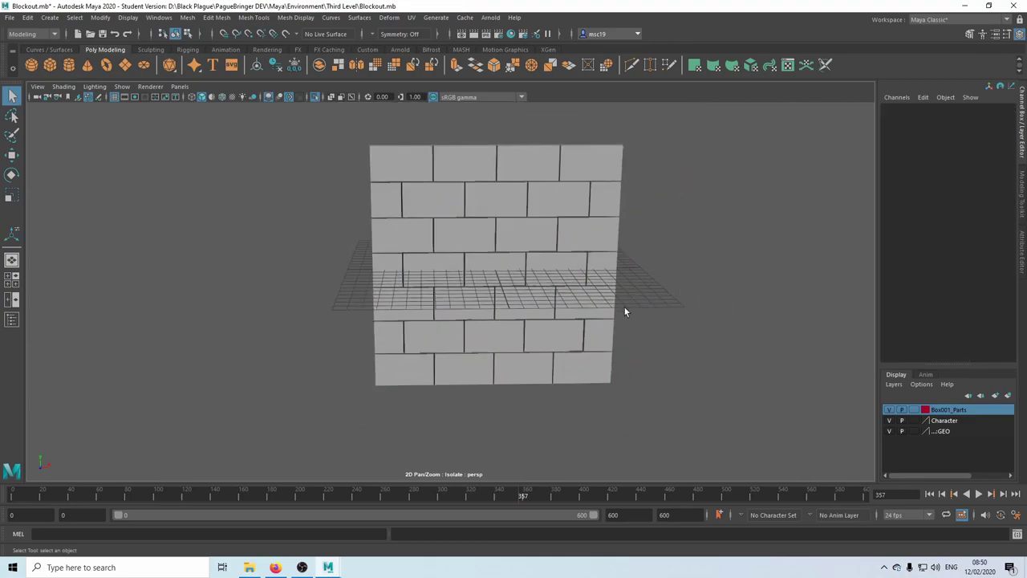
pyautogui.keyDown('alt'); pyautogui.moveTo(625, 307); pyautogui.dragTo(176, 323); pyautogui.keyUp('alt')
pyautogui.scroll(2, 600, 293)
pyautogui.click(575, 298)
pyautogui.press('w')
pyautogui.click(224, 33)
pyautogui.hotkey('ctrl', 'd')
pyautogui.click(760, 347)
# Step: Inspect the seam between the two adjoining tiles up close and delete the duplicate
pyautogui.keyDown('alt'); pyautogui.moveTo(508, 342); pyautogui.dragTo(424, 294); pyautogui.keyUp('alt')
pyautogui.keyDown('alt'); pyautogui.moveTo(424, 293); pyautogui.dragTo(550, 274, button='middle'); pyautogui.keyUp('alt')
pyautogui.scroll(2, 554, 287)
pyautogui.keyDown('alt'); pyautogui.moveTo(555, 286); pyautogui.dragTo(488, 236); pyautogui.keyUp('alt')
pyautogui.scroll(2, 510, 281)
pyautogui.keyDown('alt'); pyautogui.moveTo(490, 275); pyautogui.dragTo(419, 255); pyautogui.keyUp('alt')
pyautogui.scroll(-1, 419, 255)
pyautogui.click(419, 264)
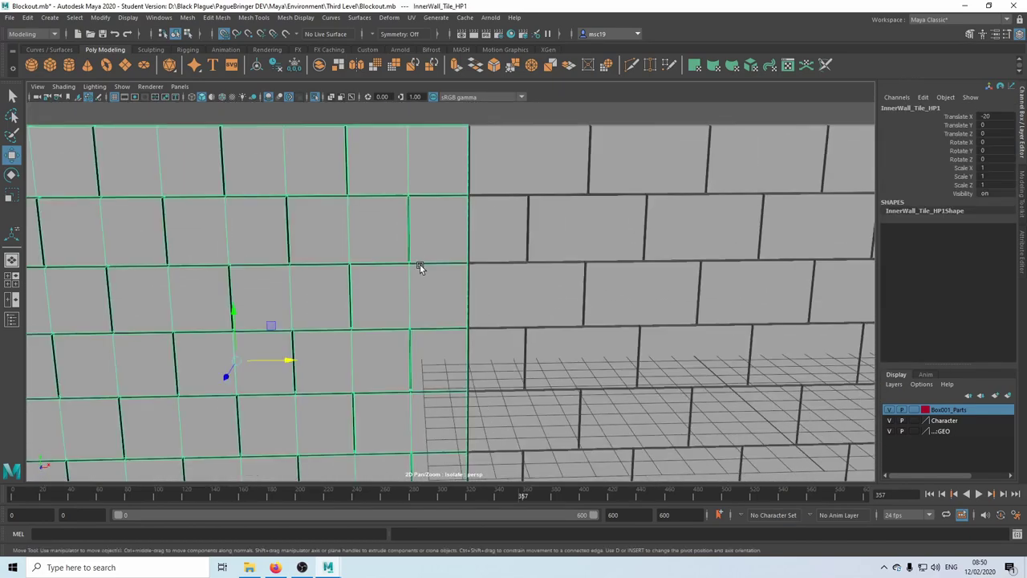
pyautogui.press('Delete')
# Step: Frame the original tile in the front view and switch to edge selection
pyautogui.click(568, 220)
pyautogui.press('space')
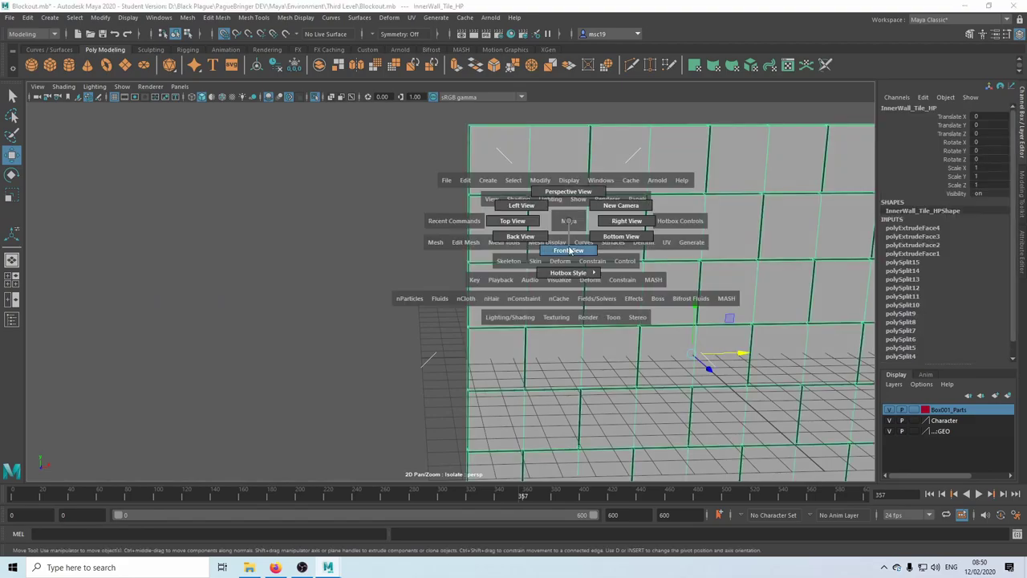
pyautogui.moveTo(568, 220); pyautogui.dragTo(573, 273)
pyautogui.press('f')
pyautogui.rightClick(421, 234)
pyautogui.moveTo(423, 229); pyautogui.dragTo(422, 204, button='right')
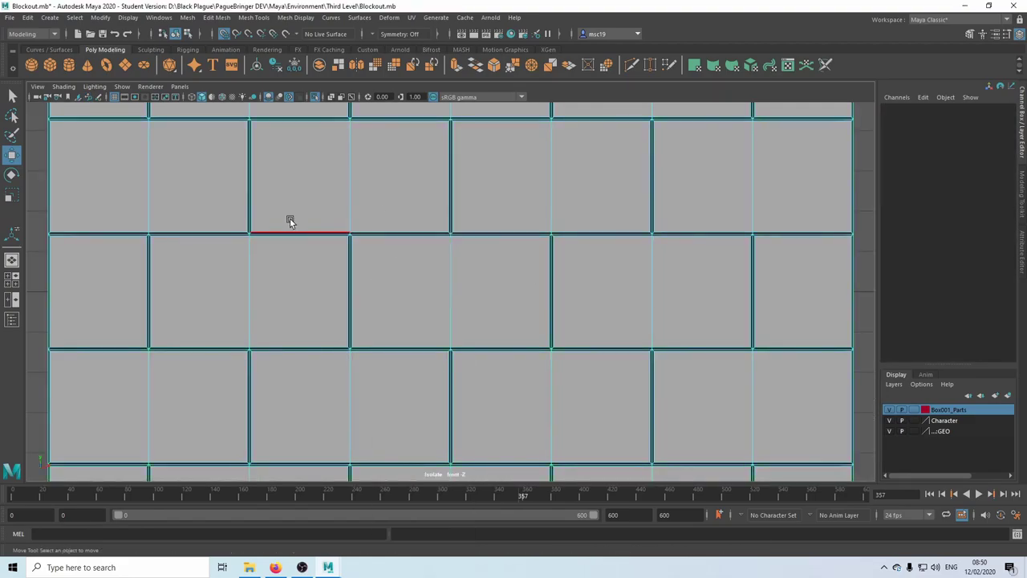
# Step: Select the outer vertical edges of the half bricks along the tile's left side and snap them outward onto the tile border
pyautogui.keyDown('alt'); pyautogui.moveTo(129, 201); pyautogui.dragTo(532, 278, button='middle'); pyautogui.keyUp('alt')
pyautogui.click(465, 256)
pyautogui.keyDown('alt'); pyautogui.moveTo(481, 329); pyautogui.dragTo(478, 109, button='middle'); pyautogui.keyUp('alt')
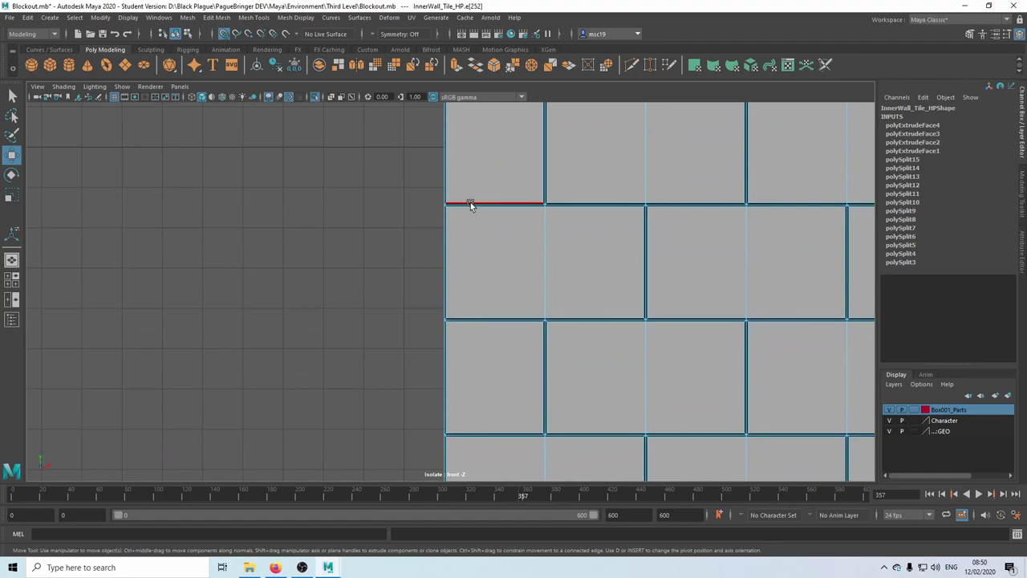
pyautogui.scroll(-1, 455, 259)
pyautogui.keyDown('shift'); pyautogui.click(449, 166); pyautogui.keyUp('shift')
pyautogui.keyDown('alt'); pyautogui.moveTo(476, 281); pyautogui.dragTo(479, 479, button='middle'); pyautogui.keyUp('alt')
pyautogui.press('q')
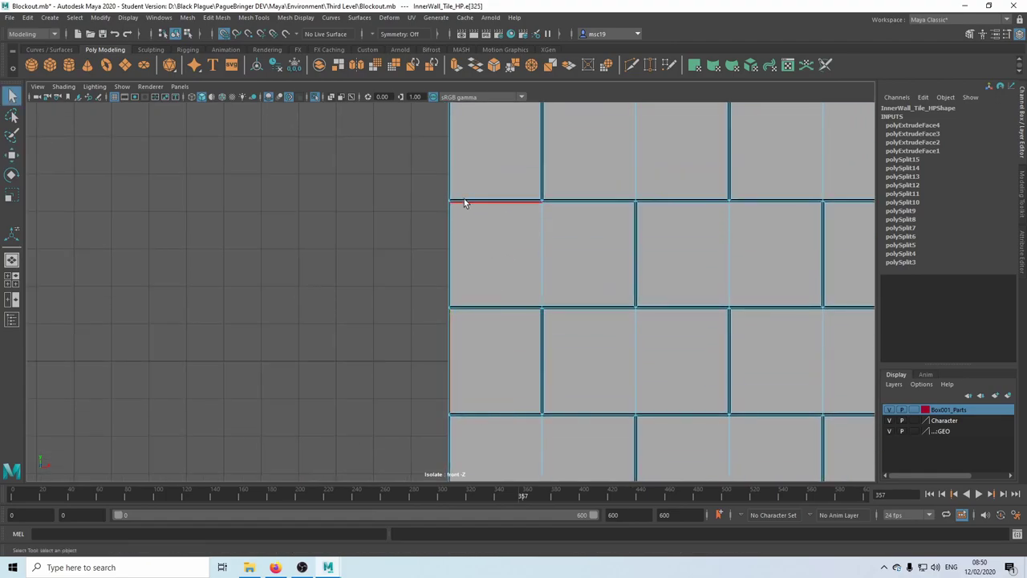
pyautogui.keyDown('shift'); pyautogui.click(453, 160); pyautogui.keyUp('shift')
pyautogui.scroll(-3, 495, 258)
pyautogui.keyDown('alt'); pyautogui.moveTo(481, 179); pyautogui.dragTo(500, 265, button='middle'); pyautogui.keyUp('alt')
pyautogui.scroll(2, 496, 273)
pyautogui.keyDown('shift'); pyautogui.click(471, 227); pyautogui.keyUp('shift')
pyautogui.keyDown('alt'); pyautogui.moveTo(525, 130); pyautogui.dragTo(537, 267, button='middle'); pyautogui.keyUp('alt')
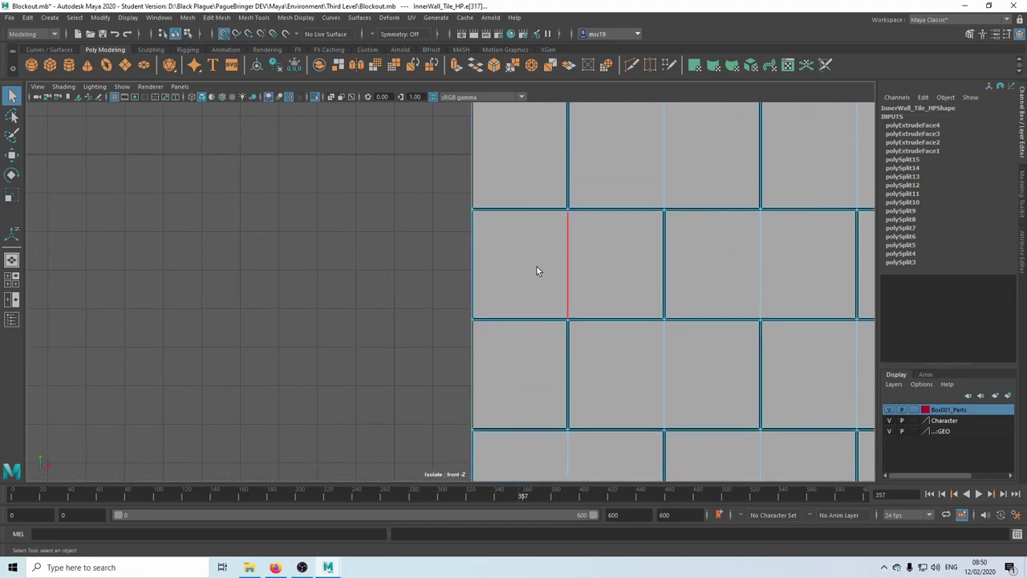
pyautogui.press('w')
pyautogui.keyDown('alt'); pyautogui.moveTo(563, 164); pyautogui.dragTo(557, 265, button='middle'); pyautogui.keyUp('alt')
pyautogui.scroll(3, 557, 265)
pyautogui.scroll(3, 557, 265)
pyautogui.moveTo(511, 215); pyautogui.dragTo(472, 215)
pyautogui.press('4')
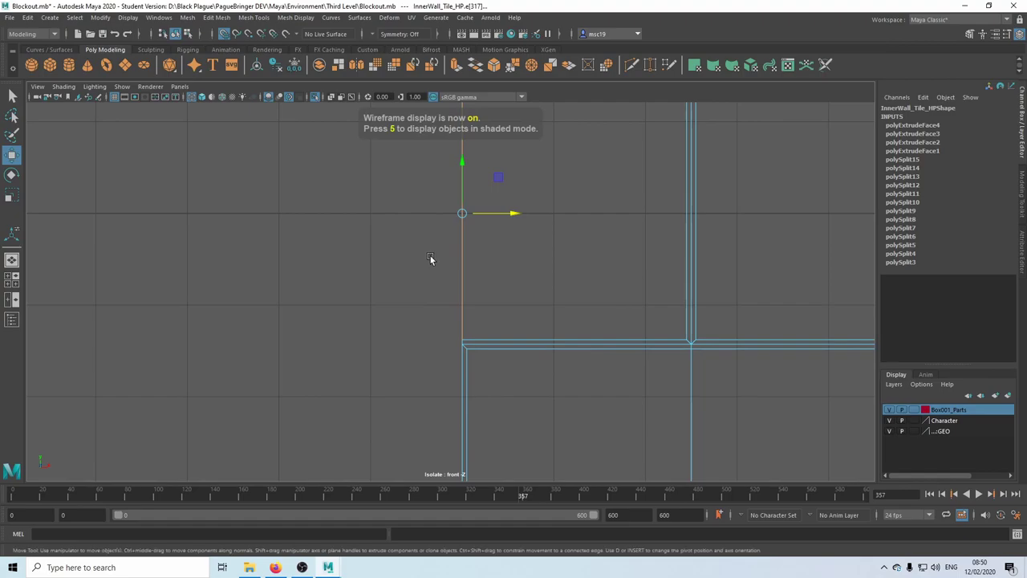
pyautogui.click(431, 258)
# Step: Select the outer vertical edges of the half bricks along the tile's right side and align them with the tile border
pyautogui.scroll(-5, 450, 268)
pyautogui.press('5')
pyautogui.moveTo(589, 264)
pyautogui.keyDown('alt'); pyautogui.mouseDown(button='middle')
pyautogui.moveTo(229, 378)
pyautogui.moveTo(431, 260)
pyautogui.moveTo(538, 357)
pyautogui.mouseUp(button='middle'); pyautogui.keyUp('alt')
pyautogui.click(539, 356)
pyautogui.press('q')
pyautogui.scroll(3, 570, 287)
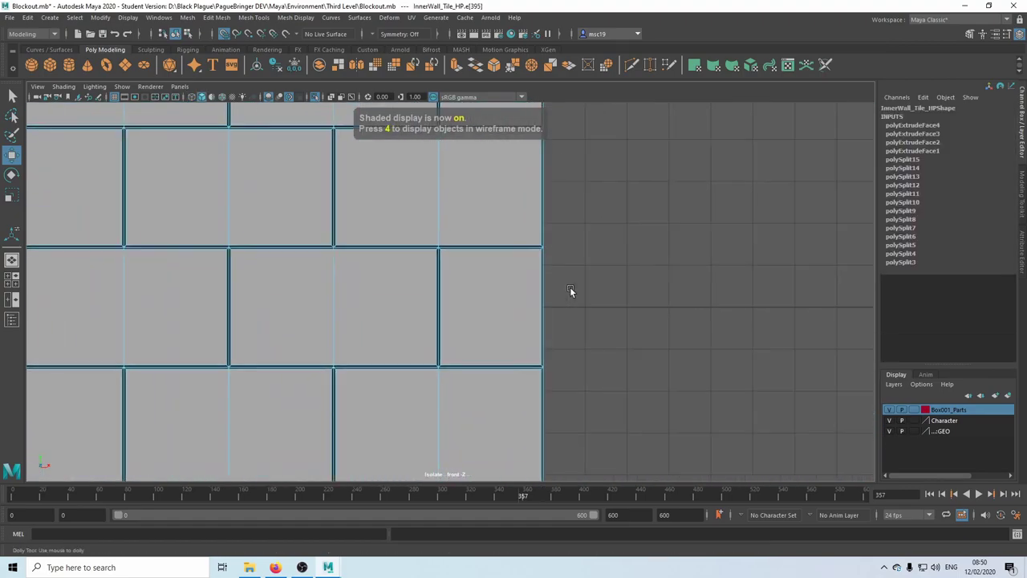
pyautogui.keyDown('shift'); pyautogui.click(561, 317); pyautogui.keyUp('shift')
pyautogui.keyDown('alt'); pyautogui.moveTo(603, 390); pyautogui.dragTo(579, 159, button='middle'); pyautogui.keyUp('alt')
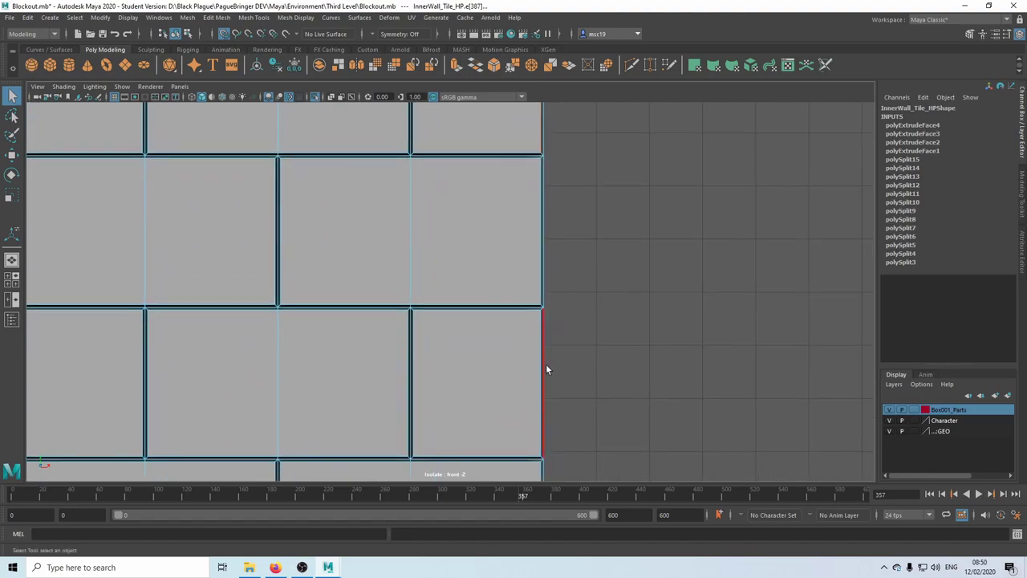
pyautogui.keyDown('shift'); pyautogui.click(546, 364); pyautogui.keyUp('shift')
pyautogui.keyDown('alt'); pyautogui.moveTo(562, 411); pyautogui.dragTo(595, 183, button='middle'); pyautogui.keyUp('alt')
pyautogui.keyDown('alt'); pyautogui.moveTo(611, 236); pyautogui.dragTo(541, 545, button='middle'); pyautogui.keyUp('alt')
pyautogui.scroll(2, 593, 296)
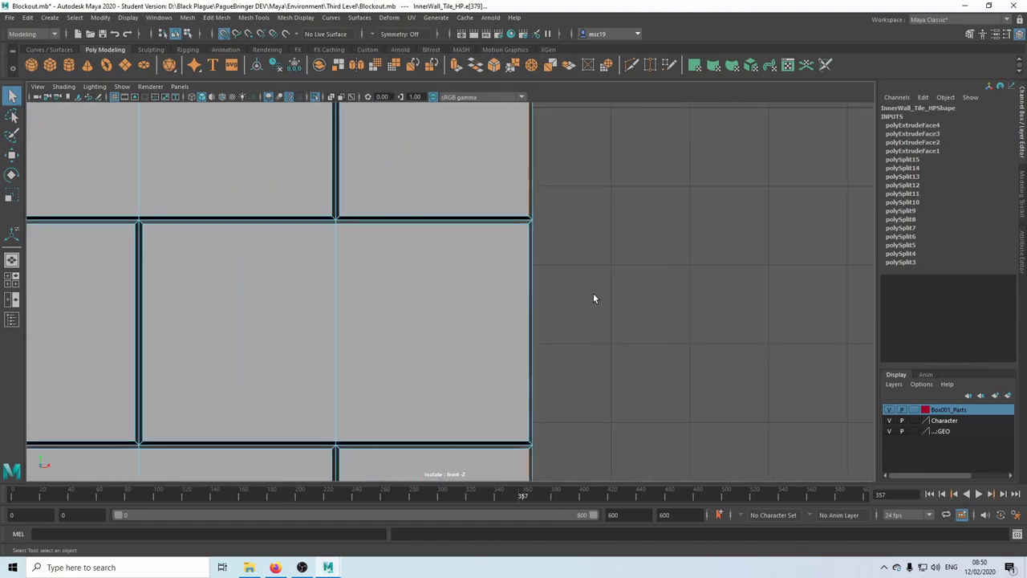
pyautogui.press('w')
pyautogui.keyDown('alt'); pyautogui.moveTo(587, 264); pyautogui.dragTo(545, 488, button='middle'); pyautogui.keyUp('alt')
pyautogui.scroll(1, 530, 357)
pyautogui.press('4')
pyautogui.moveTo(536, 342); pyautogui.dragTo(526, 344)
pyautogui.press('5')
pyautogui.scroll(-3, 555, 325)
# Step: Duplicate the whole tile in the perspective view and snap the copy beside the original at Translate X -20
pyautogui.press('q')
pyautogui.press('space')
pyautogui.moveTo(493, 302); pyautogui.dragTo(513, 248)
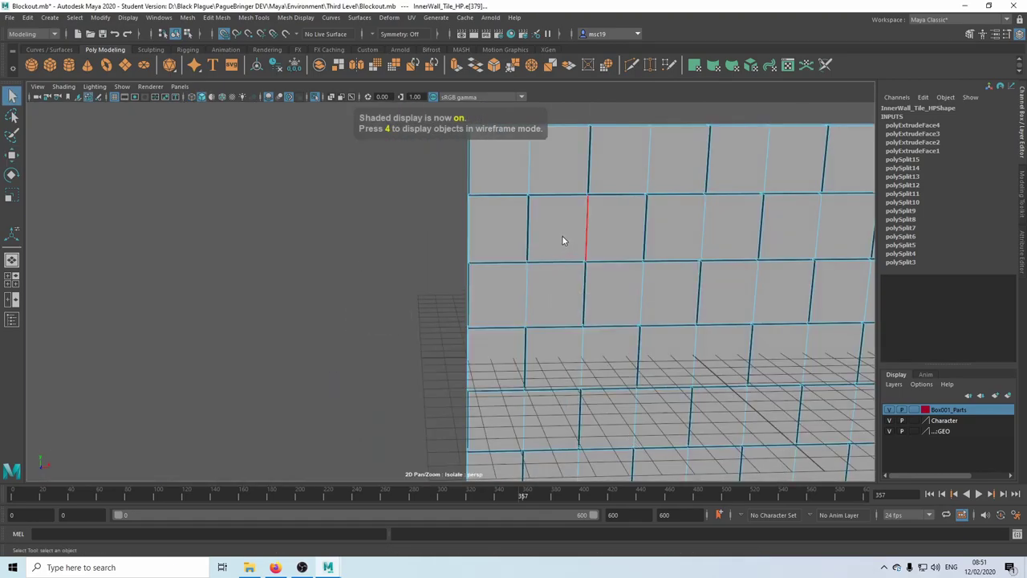
pyautogui.moveTo(562, 235); pyautogui.dragTo(603, 208, button='right')
pyautogui.scroll(-5, 630, 246)
pyautogui.press('w')
pyautogui.hotkey('ctrl', 'd')
pyautogui.moveTo(589, 316); pyautogui.dragTo(367, 330)
pyautogui.click(691, 341)
# Step: Inspect the seam between the two tiles from several angles and delete the duplicate
pyautogui.scroll(5, 544, 347)
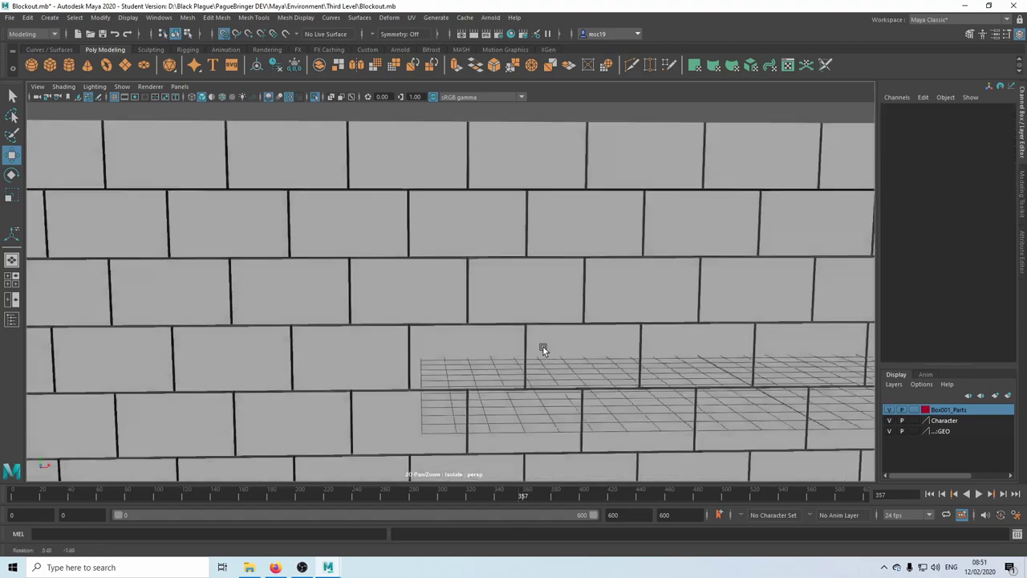
pyautogui.keyDown('alt'); pyautogui.moveTo(544, 347); pyautogui.dragTo(539, 300); pyautogui.keyUp('alt')
pyautogui.scroll(-2, 521, 333)
pyautogui.keyDown('alt'); pyautogui.moveTo(510, 351); pyautogui.dragTo(528, 296, button='middle'); pyautogui.keyUp('alt')
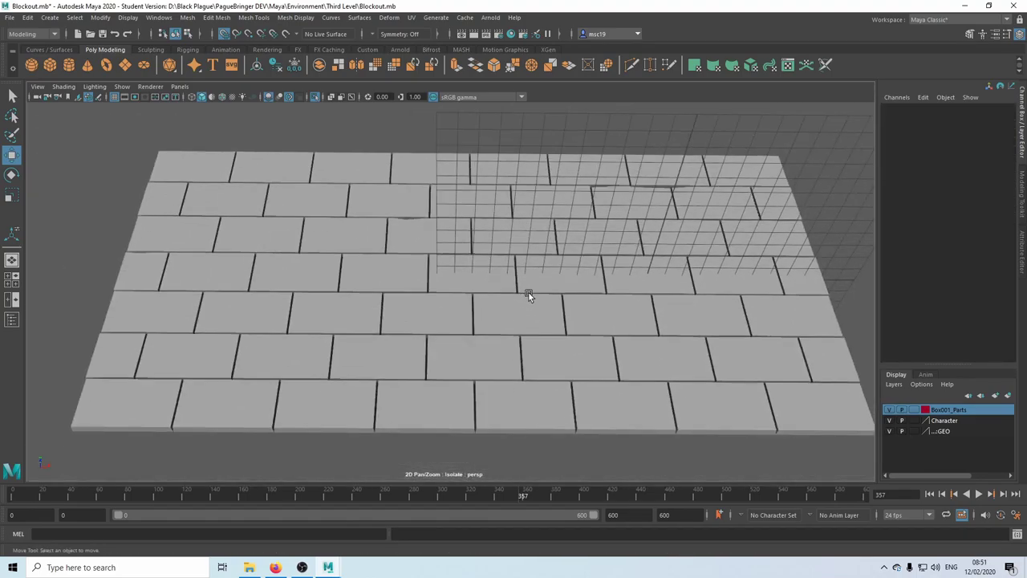
pyautogui.keyDown('alt'); pyautogui.moveTo(504, 298); pyautogui.dragTo(421, 275); pyautogui.keyUp('alt')
pyautogui.click(421, 275)
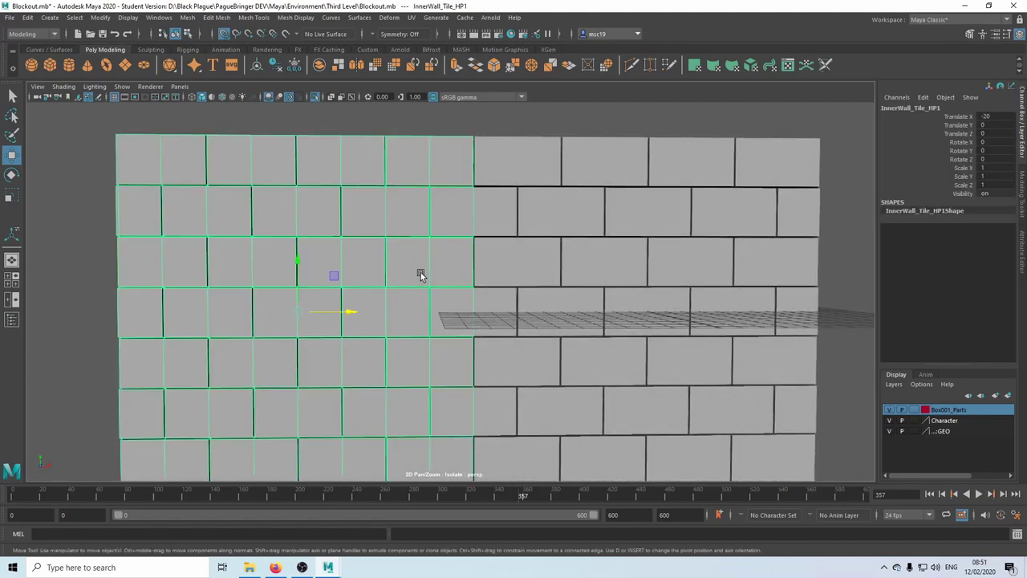
pyautogui.press('Delete')
# Step: Save the scene and delete the outer side faces of the half-brick rows at both ends of the tile
pyautogui.click(584, 217)
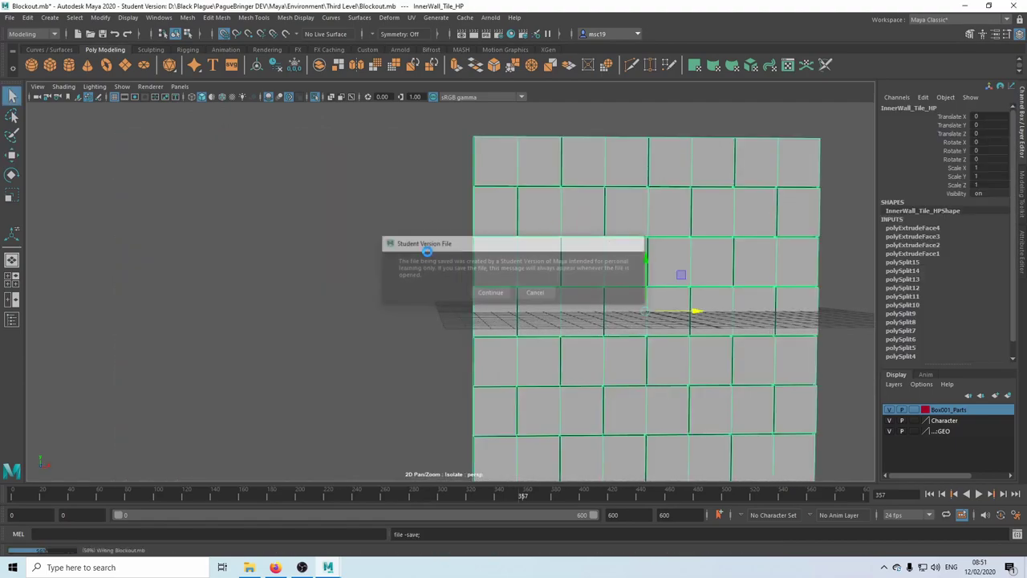
pyautogui.keyDown('alt'); pyautogui.moveTo(581, 218); pyautogui.dragTo(578, 223); pyautogui.keyUp('alt')
pyautogui.moveTo(577, 224); pyautogui.dragTo(578, 249, button='right')
pyautogui.scroll(3, 557, 229)
pyautogui.press('q')
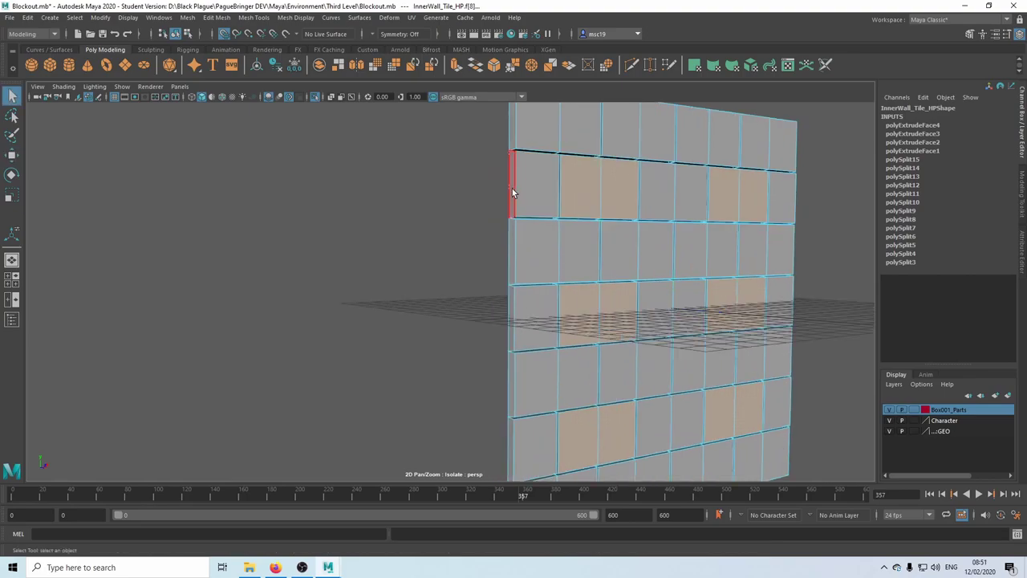
pyautogui.click(512, 188)
pyautogui.keyDown('shift'); pyautogui.click(512, 308); pyautogui.keyUp('shift')
pyautogui.keyDown('alt'); pyautogui.moveTo(515, 361); pyautogui.dragTo(507, 295); pyautogui.keyUp('alt')
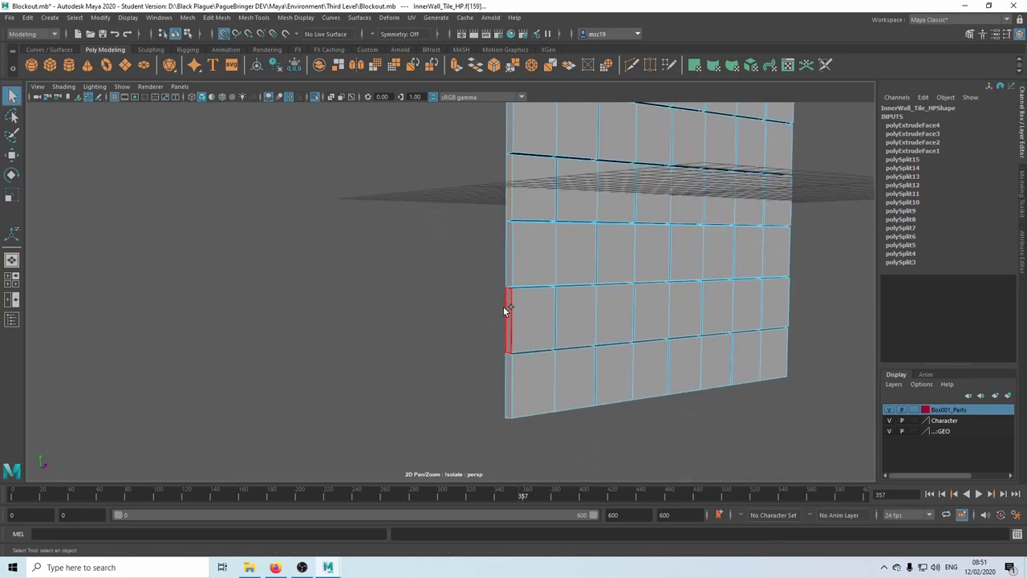
pyautogui.keyDown('alt'); pyautogui.moveTo(699, 316); pyautogui.dragTo(650, 304); pyautogui.keyUp('alt')
pyautogui.keyDown('alt'); pyautogui.moveTo(650, 305); pyautogui.dragTo(653, 327, button='middle'); pyautogui.keyUp('alt')
pyautogui.keyDown('shift'); pyautogui.click(607, 271); pyautogui.keyUp('shift')
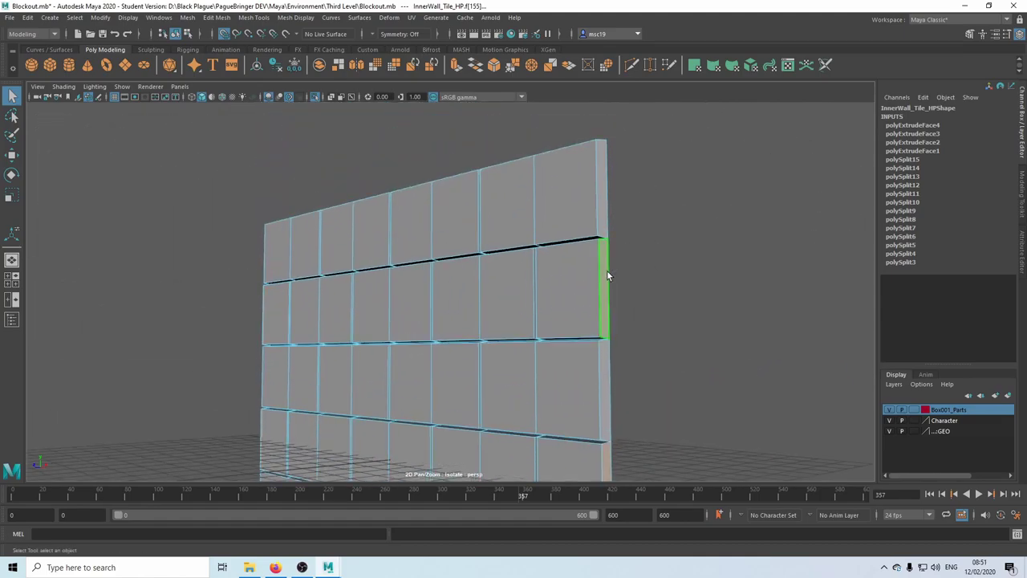
pyautogui.press('Delete')
# Step: Return to object selection, clear the tile's construction history and frame the whole tile
pyautogui.click(613, 202)
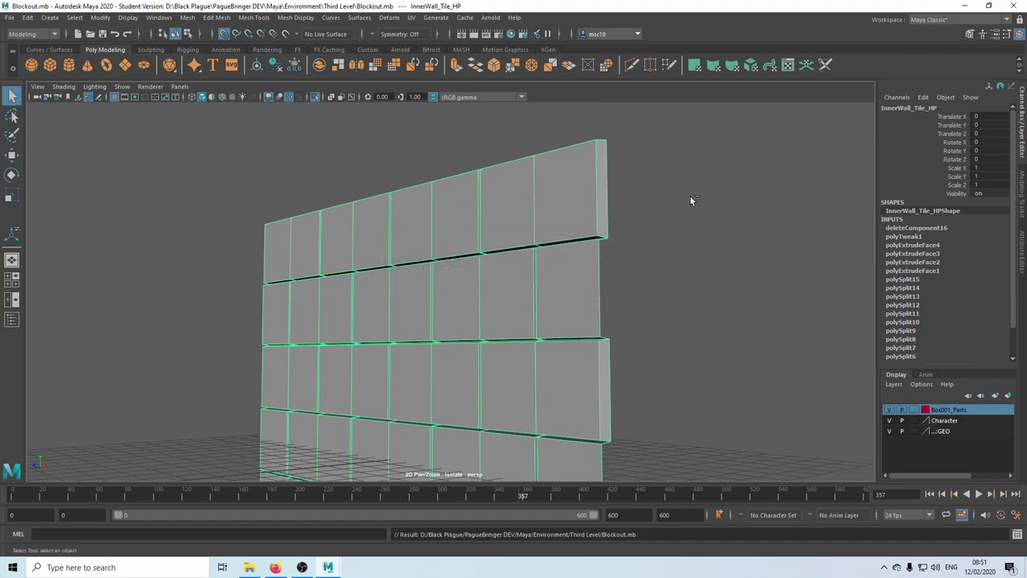
pyautogui.keyDown('alt'); pyautogui.moveTo(459, 259); pyautogui.dragTo(587, 273); pyautogui.keyUp('alt')
pyautogui.press('f')
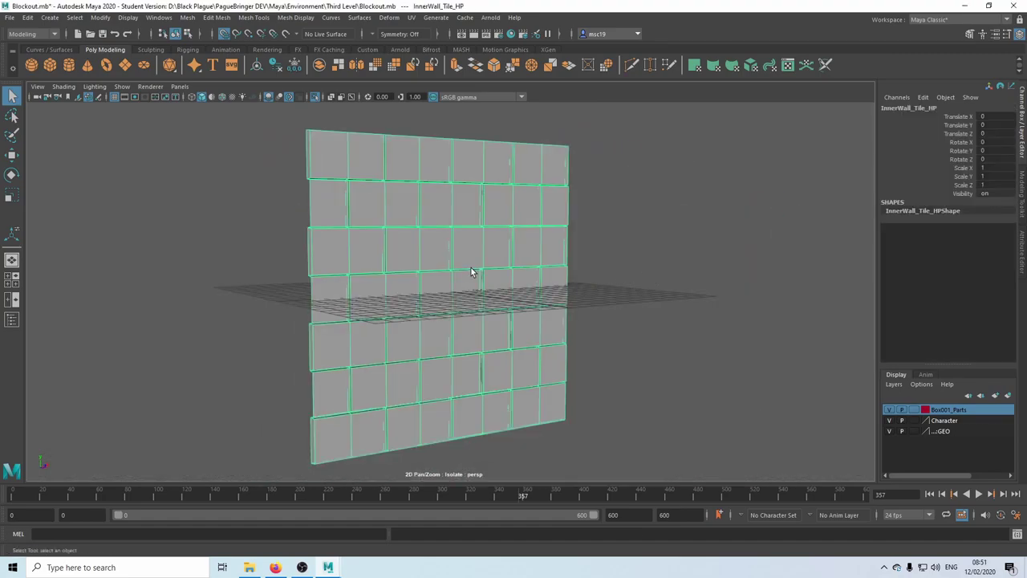
# Step: Preview the tile with smooth mesh display, examine the rounded bricks and restore the unsmoothed display
pyautogui.press('3')
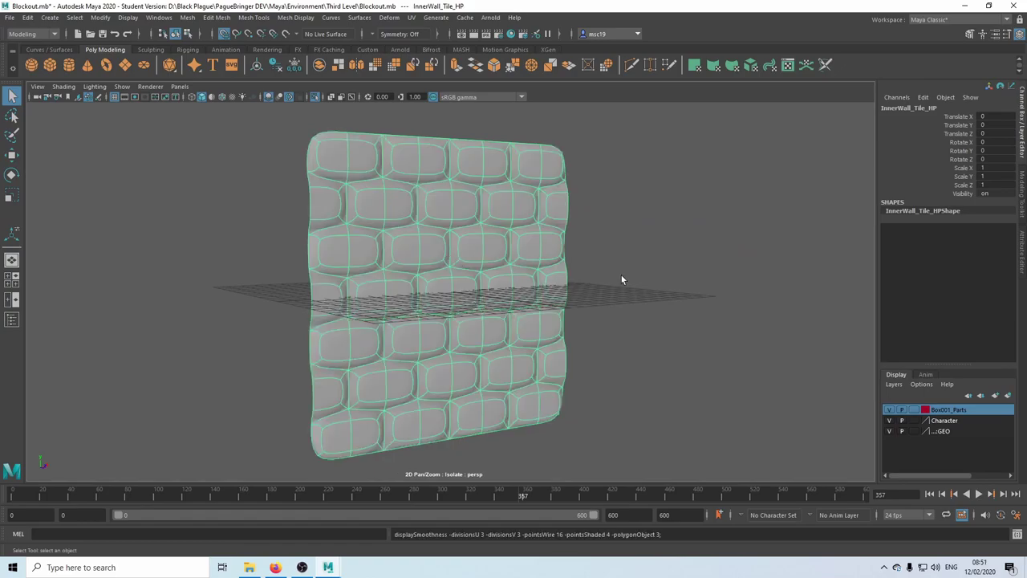
pyautogui.click(622, 275)
pyautogui.keyDown('alt'); pyautogui.moveTo(622, 276); pyautogui.dragTo(526, 298); pyautogui.keyUp('alt')
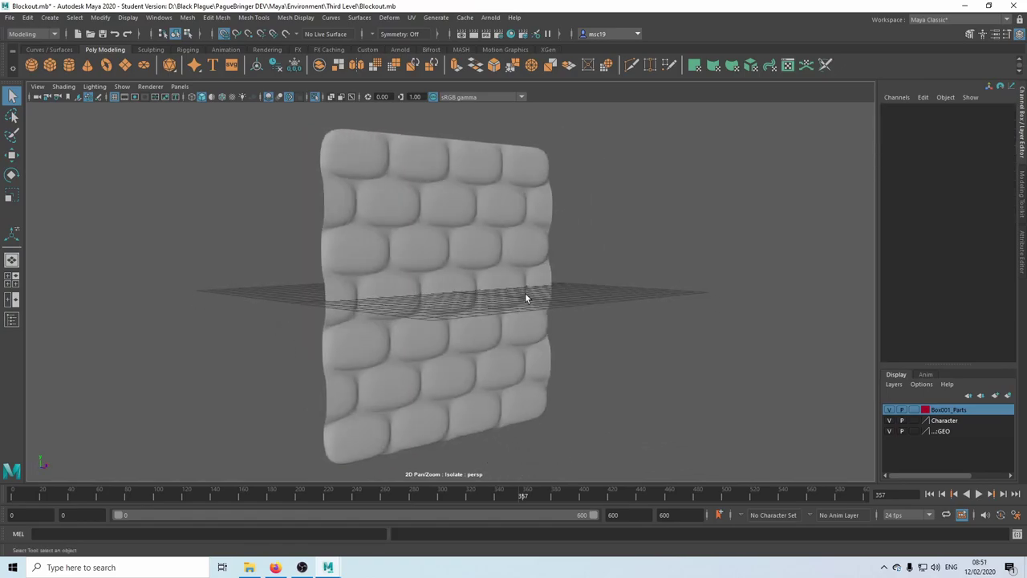
pyautogui.click(464, 251)
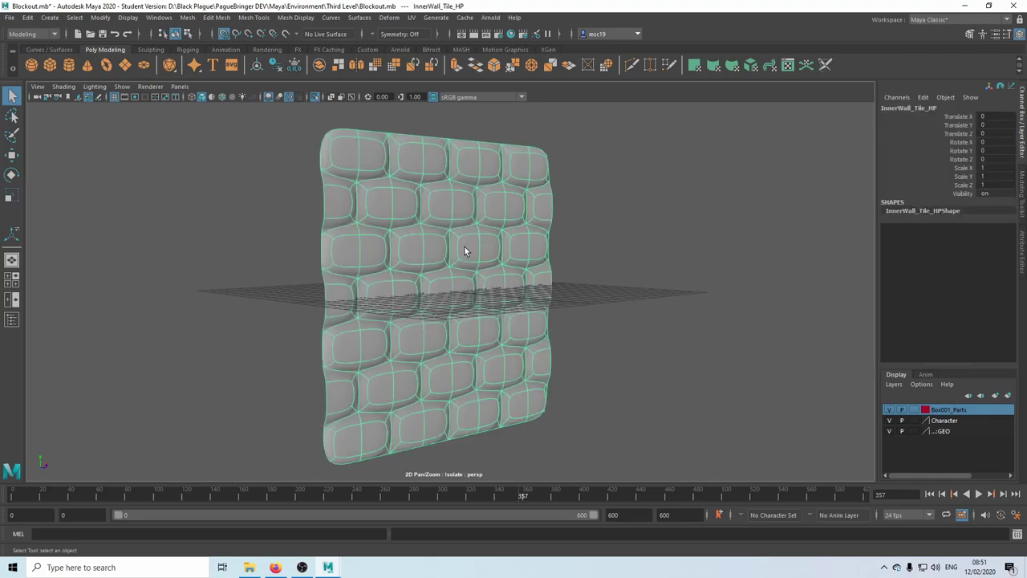
pyautogui.press('1')
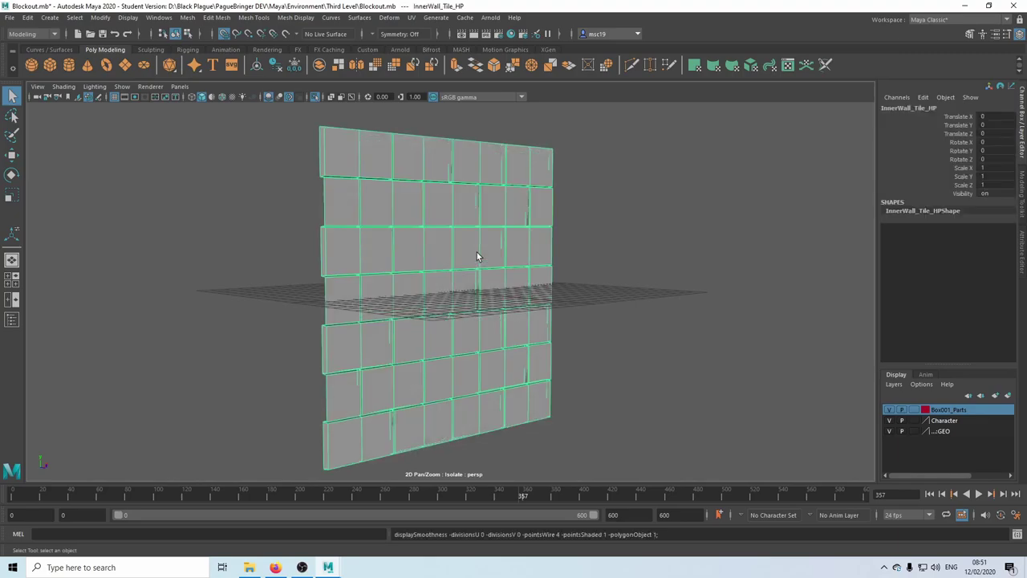
# Step: Save the scene and switch to edge selection with the tile's top brick row in close view
pyautogui.hotkey('ctrl', 's')
pyautogui.press('Return')
pyautogui.keyDown('alt'); pyautogui.moveTo(401, 136); pyautogui.dragTo(460, 217, button='middle'); pyautogui.keyUp('alt')
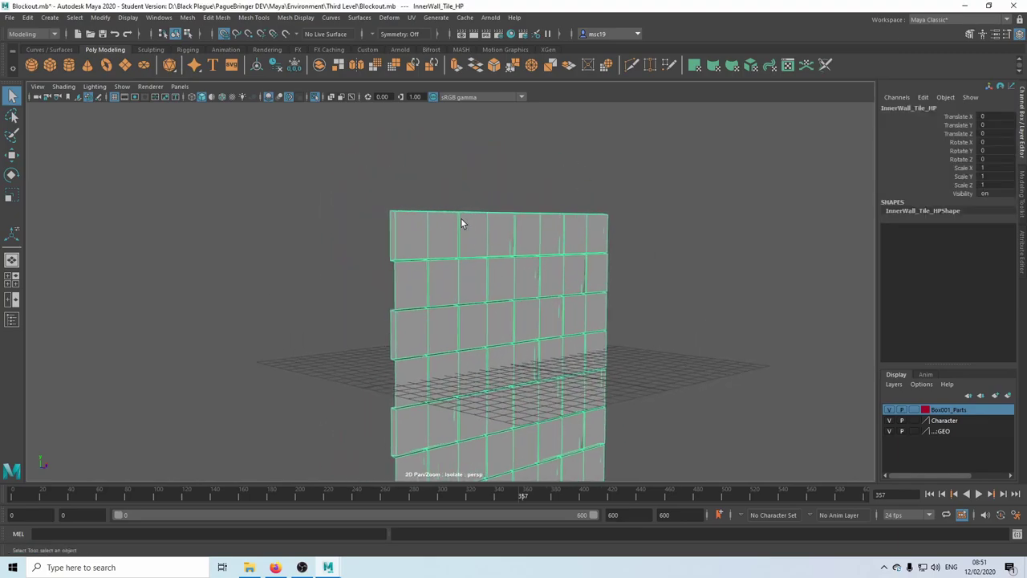
pyautogui.moveTo(475, 238); pyautogui.dragTo(461, 186, button='right')
pyautogui.scroll(5, 460, 184)
pyautogui.moveTo(460, 184)
pyautogui.keyDown('alt'); pyautogui.mouseDown()
pyautogui.moveTo(415, 200)
pyautogui.moveTo(449, 204)
pyautogui.moveTo(457, 194)
pyautogui.mouseUp(); pyautogui.keyUp('alt')
pyautogui.click(456, 197)
pyautogui.moveTo(587, 272)
pyautogui.keyDown('alt'); pyautogui.mouseDown()
pyautogui.moveTo(444, 255)
pyautogui.moveTo(579, 273)
pyautogui.mouseUp(); pyautogui.keyUp('alt')
pyautogui.click(664, 254)
pyautogui.keyDown('alt'); pyautogui.moveTo(665, 255); pyautogui.dragTo(594, 261); pyautogui.keyUp('alt')
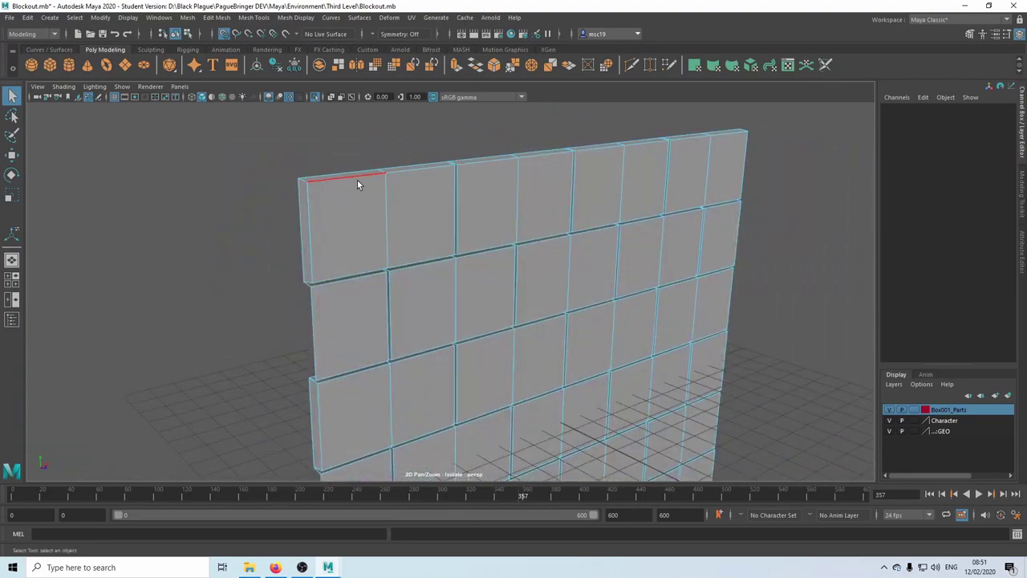
# Step: Select the front outline edges of every brick in the top row and bevel them with Fraction 0.3
pyautogui.click(356, 180)
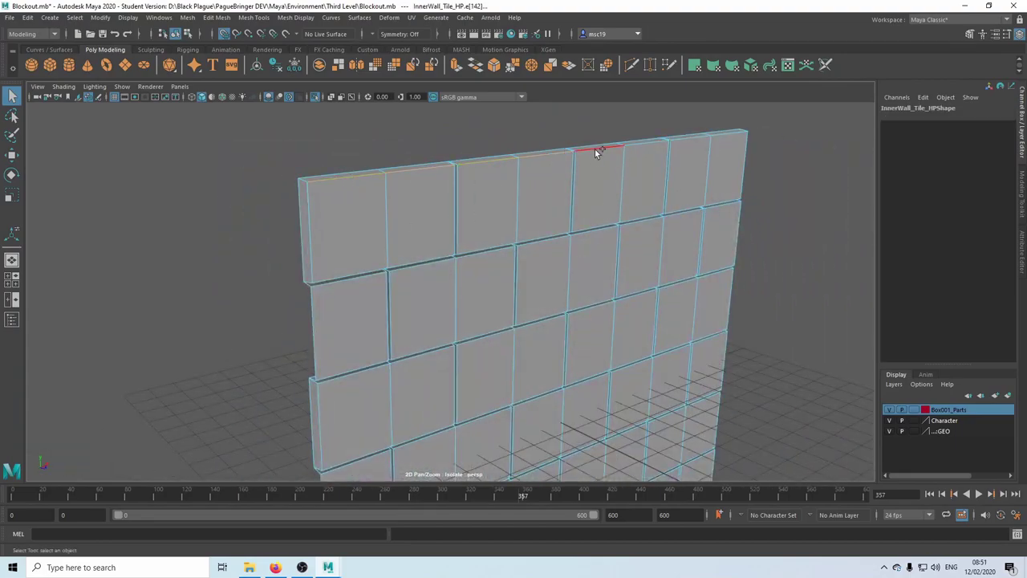
pyautogui.keyDown('shift'); pyautogui.click(685, 139); pyautogui.keyUp('shift')
pyautogui.keyDown('shift'); pyautogui.click(723, 137); pyautogui.keyUp('shift')
pyautogui.keyDown('shift'); pyautogui.click(721, 194); pyautogui.keyUp('shift')
pyautogui.keyDown('shift'); pyautogui.click(682, 200); pyautogui.keyUp('shift')
pyautogui.keyDown('shift'); pyautogui.click(642, 209); pyautogui.keyUp('shift')
pyautogui.keyDown('shift'); pyautogui.click(589, 222); pyautogui.keyUp('shift')
pyautogui.keyDown('shift'); pyautogui.click(545, 230); pyautogui.keyUp('shift')
pyautogui.keyDown('shift'); pyautogui.click(487, 242); pyautogui.keyUp('shift')
pyautogui.keyDown('shift'); pyautogui.click(418, 252); pyautogui.keyUp('shift')
pyautogui.keyDown('shift'); pyautogui.click(351, 263); pyautogui.keyUp('shift')
pyautogui.keyDown('shift'); pyautogui.click(335, 239); pyautogui.keyUp('shift')
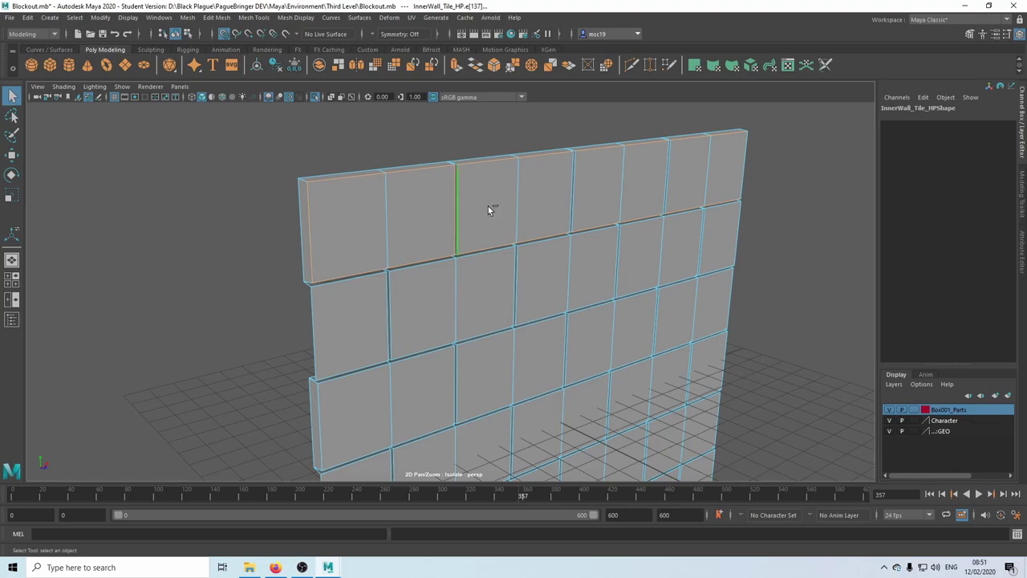
pyautogui.keyDown('shift'); pyautogui.click(665, 172); pyautogui.keyUp('shift')
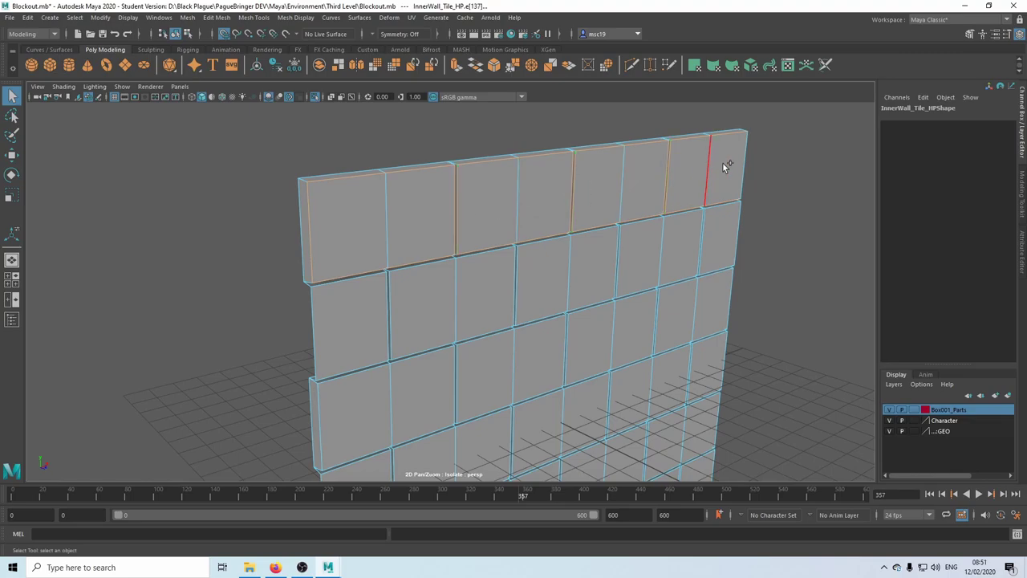
pyautogui.click(969, 34)
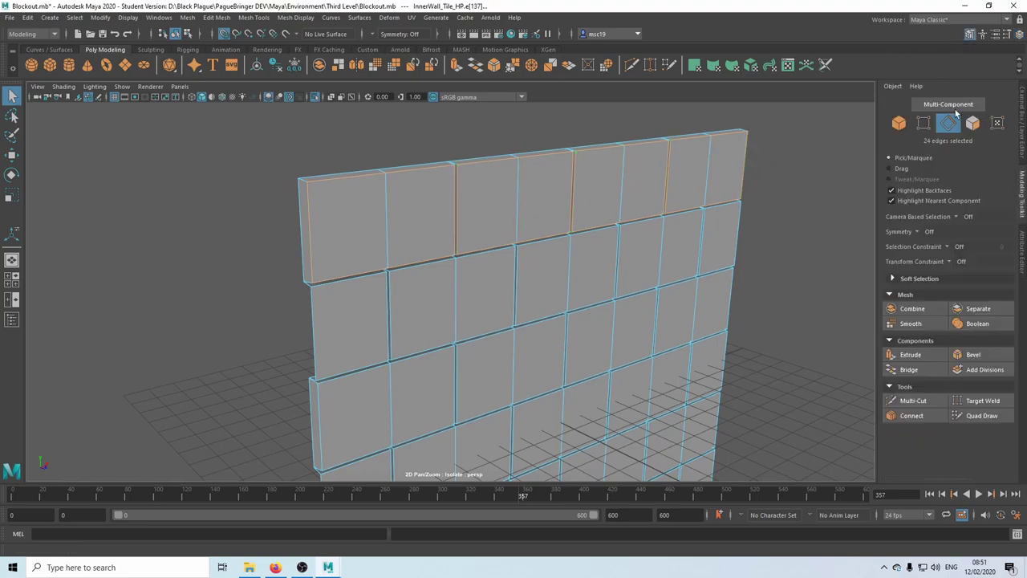
pyautogui.click(973, 354)
pyautogui.keyDown('alt'); pyautogui.moveTo(616, 241); pyautogui.dragTo(493, 229); pyautogui.keyUp('alt')
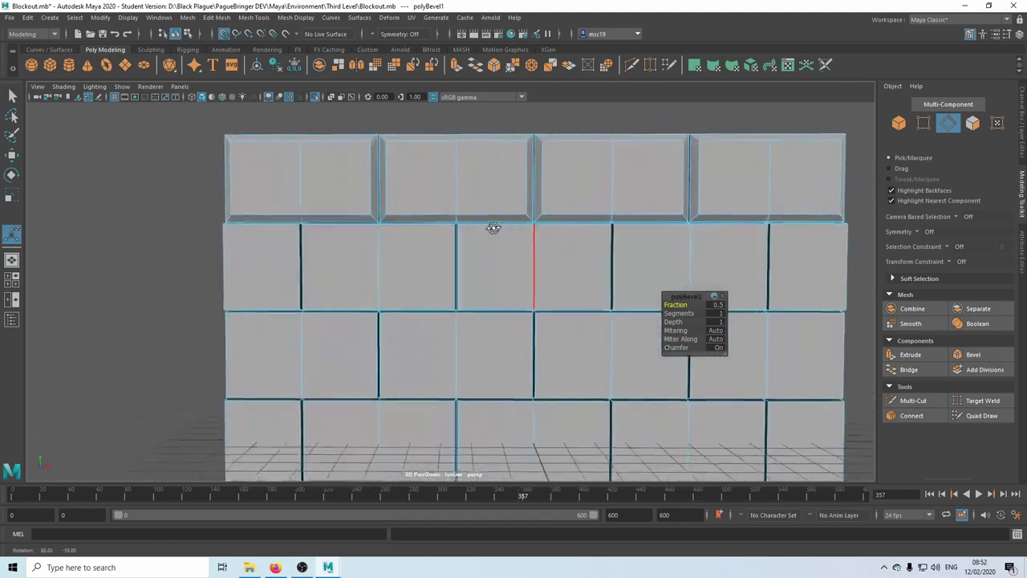
pyautogui.click(716, 304)
pyautogui.write('.3')
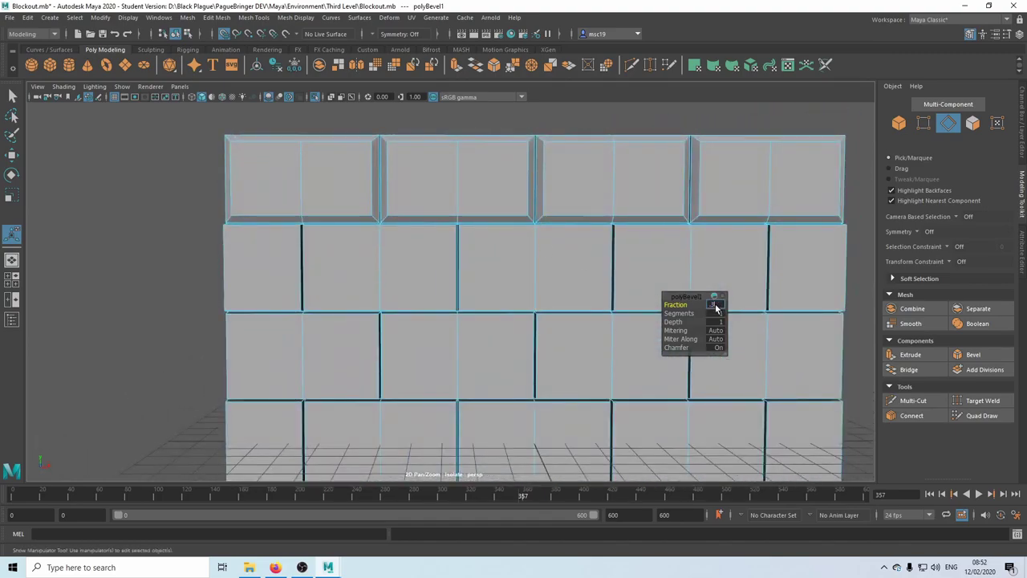
pyautogui.press('Return')
# Step: Return to object selection, save the scene and select the tile
pyautogui.keyDown('alt'); pyautogui.moveTo(475, 202); pyautogui.dragTo(467, 249, button='middle'); pyautogui.keyUp('alt')
pyautogui.press('q')
pyautogui.moveTo(466, 250); pyautogui.dragTo(406, 273, button='right')
pyautogui.keyDown('alt'); pyautogui.moveTo(406, 272); pyautogui.dragTo(472, 278); pyautogui.keyUp('alt')
pyautogui.hotkey('ctrl', 's')
pyautogui.click(491, 290)
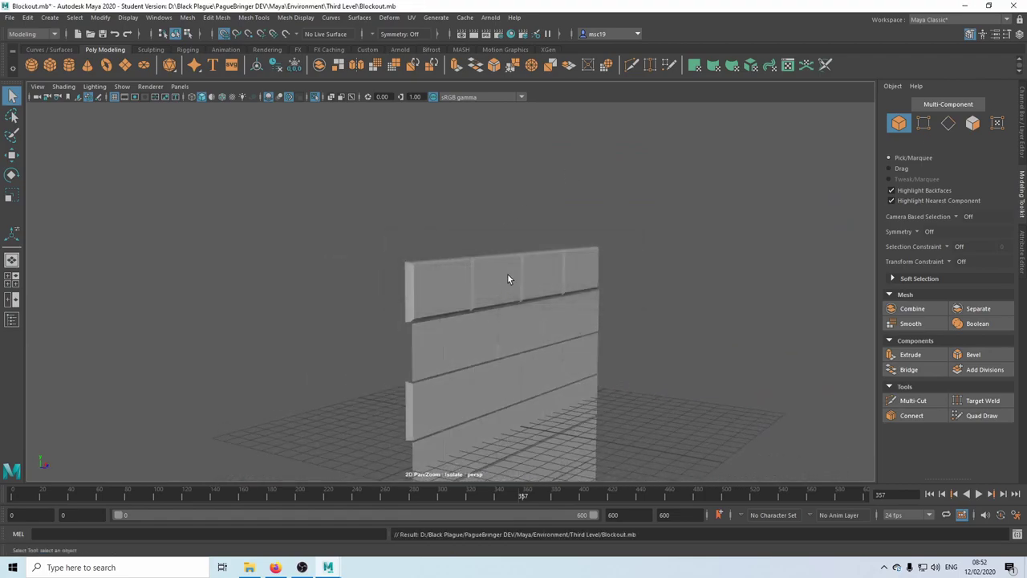
pyautogui.scroll(2, 508, 277)
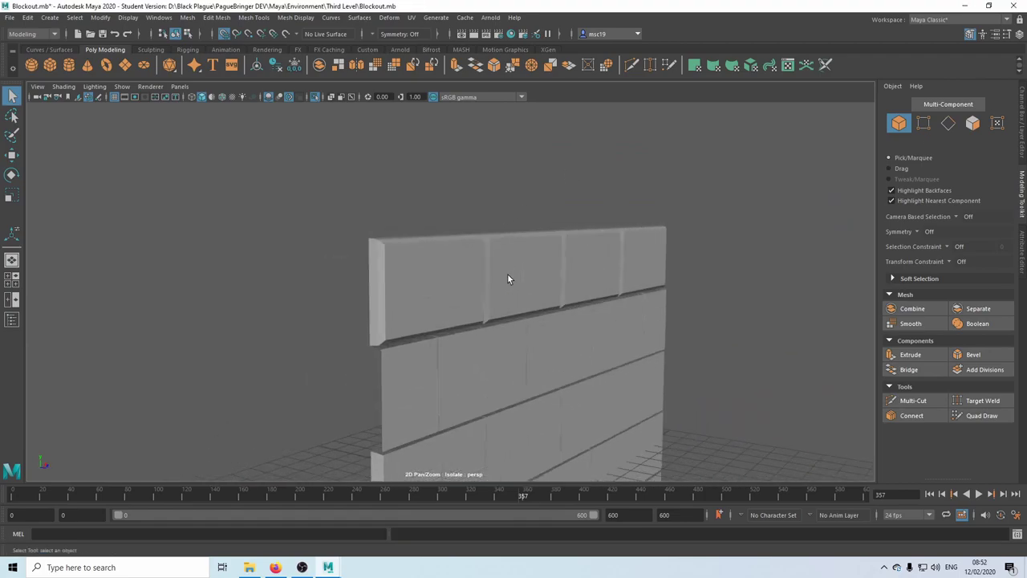
pyautogui.click(562, 290)
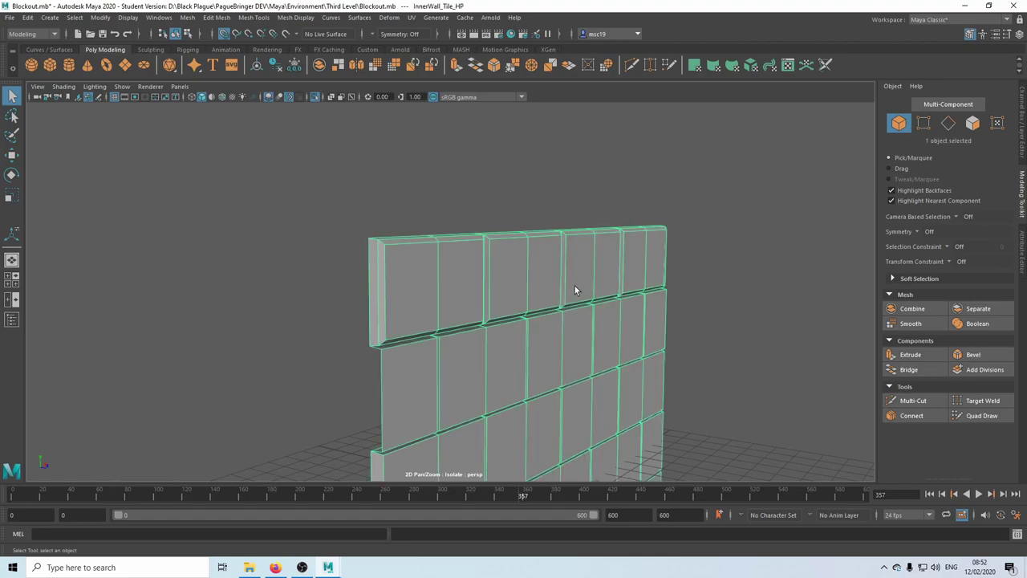
pyautogui.keyDown('alt'); pyautogui.moveTo(575, 285); pyautogui.dragTo(613, 277); pyautogui.keyUp('alt')
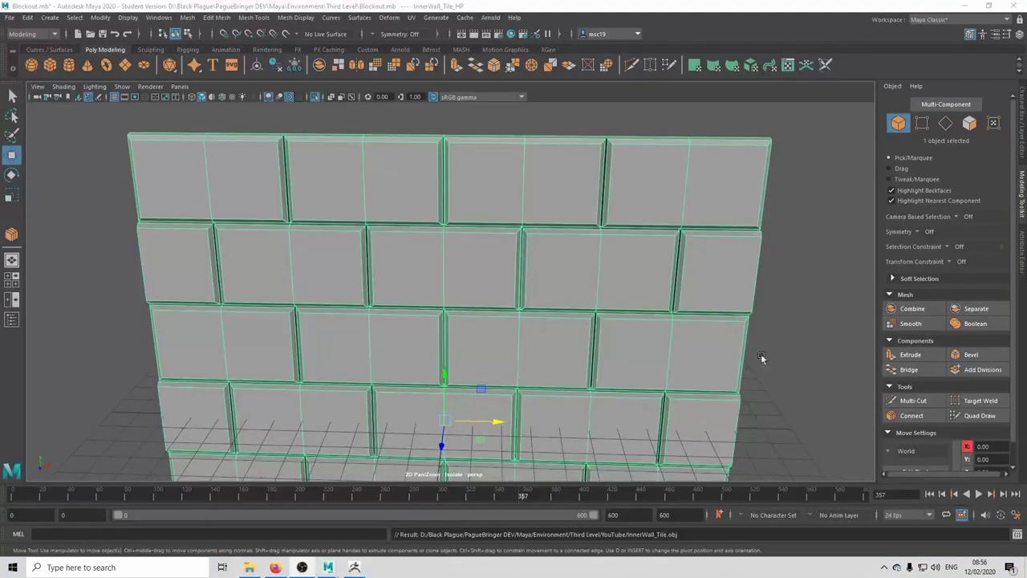
# Step: Examine the bevelled bricks across the whole tile without the selection wireframe
pyautogui.click(789, 358)
pyautogui.keyDown('alt'); pyautogui.moveTo(562, 342); pyautogui.dragTo(520, 341); pyautogui.keyUp('alt')
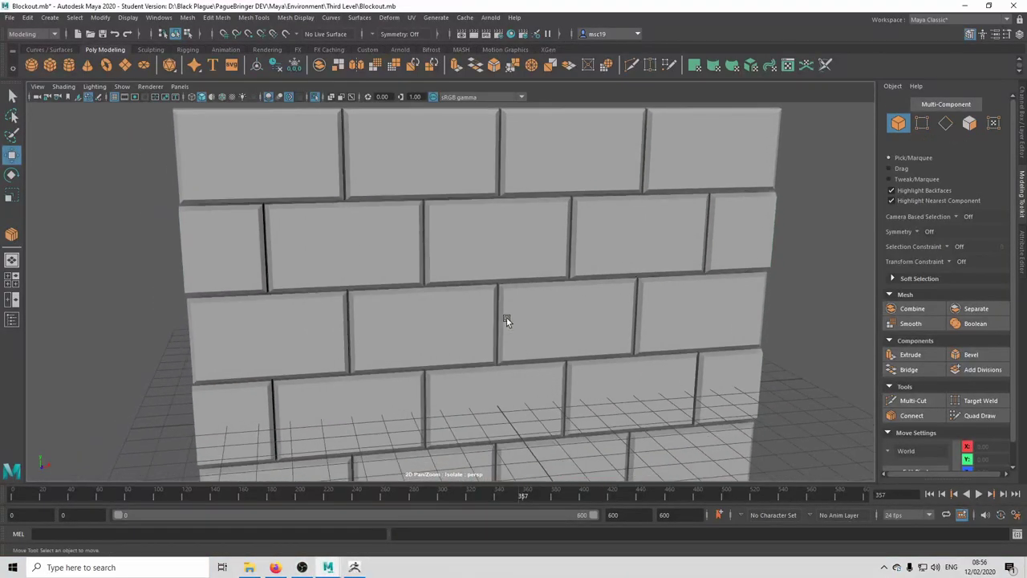
pyautogui.click(506, 318)
pyautogui.press('f')
pyautogui.click(639, 326)
pyautogui.keyDown('alt'); pyautogui.moveTo(638, 326); pyautogui.dragTo(525, 295); pyautogui.keyUp('alt')
pyautogui.scroll(3, 524, 295)
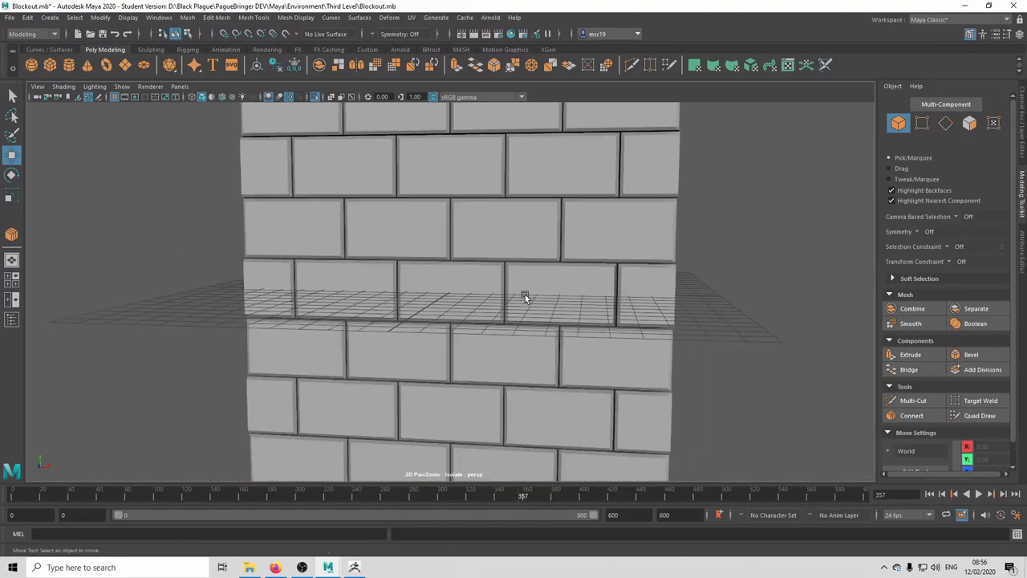
# Step: Select the wall tile, examine its bricks in smooth mesh preview, and return it to unsmoothed display
pyautogui.click(525, 295)
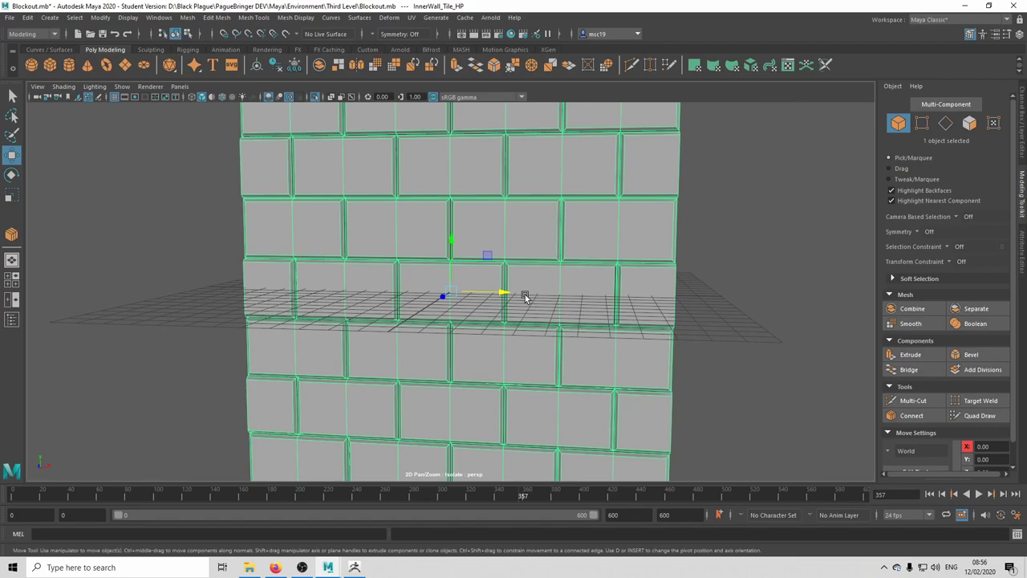
pyautogui.press('3')
pyautogui.keyDown('alt'); pyautogui.moveTo(539, 256); pyautogui.dragTo(538, 359, button='middle'); pyautogui.keyUp('alt')
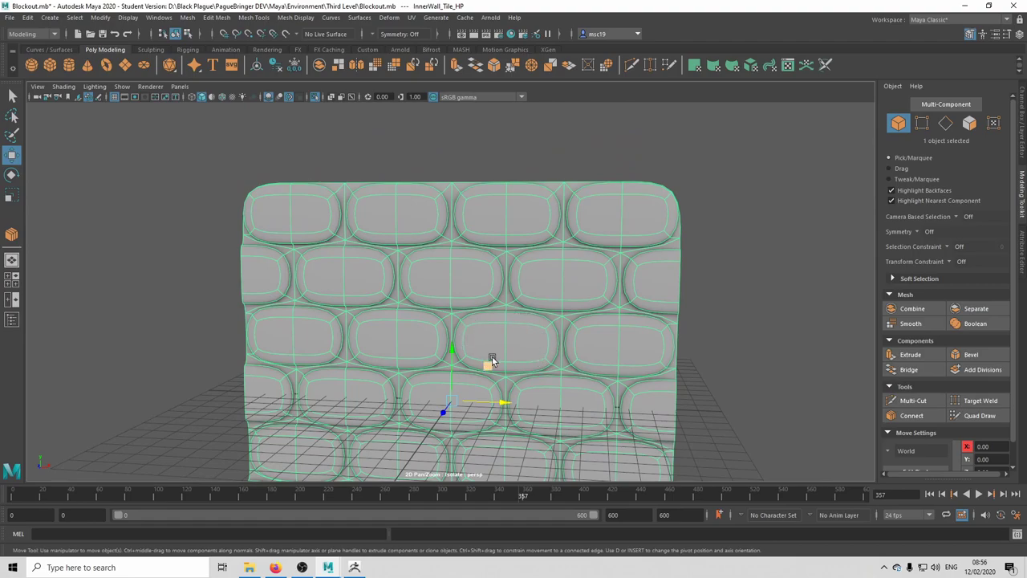
pyautogui.keyDown('alt'); pyautogui.moveTo(496, 316); pyautogui.dragTo(493, 229); pyautogui.keyUp('alt')
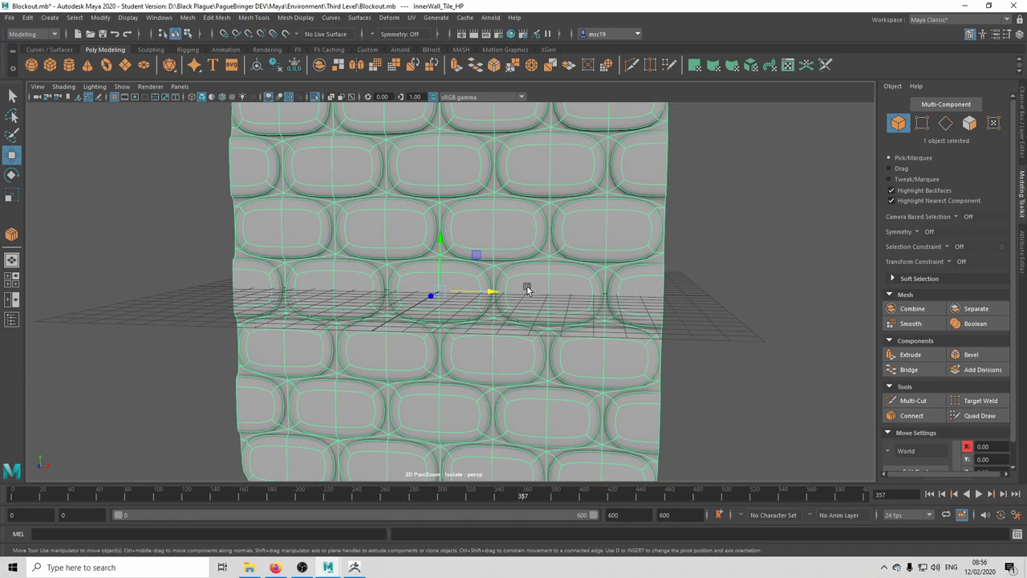
pyautogui.press('1')
pyautogui.keyDown('alt'); pyautogui.moveTo(362, 260); pyautogui.dragTo(450, 248); pyautogui.keyUp('alt')
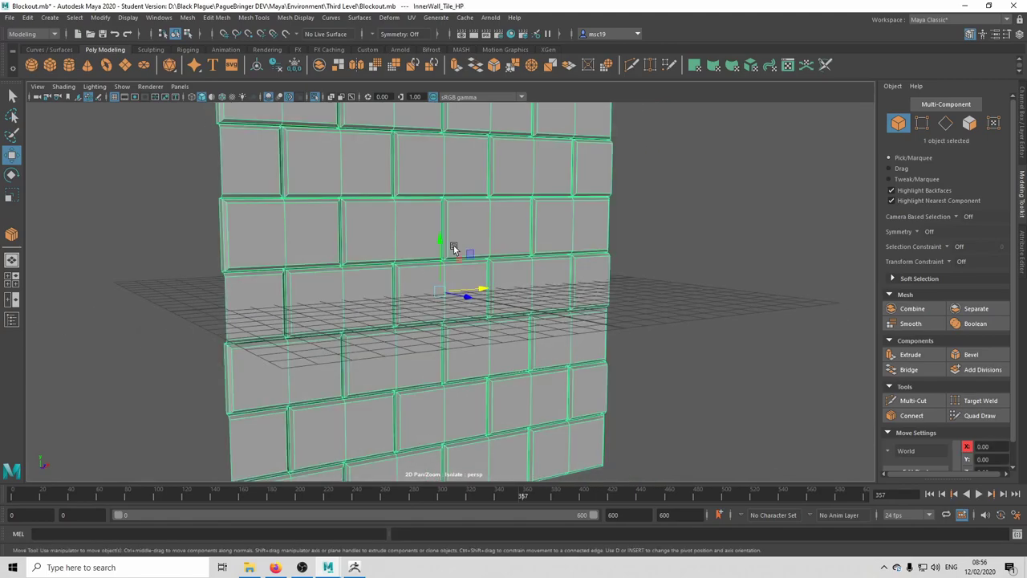
# Step: Turn on grid snapping and delete the object selected beside the brick wall tile
pyautogui.moveTo(542, 261)
pyautogui.keyDown('alt'); pyautogui.mouseDown()
pyautogui.moveTo(212, 297)
pyautogui.moveTo(98, 296)
pyautogui.mouseUp(); pyautogui.keyUp('alt')
pyautogui.click(225, 34)
pyautogui.scroll(-3, 422, 207)
pyautogui.click(461, 301)
pyautogui.keyDown('alt'); pyautogui.moveTo(461, 301); pyautogui.dragTo(361, 271); pyautogui.keyUp('alt')
pyautogui.keyDown('alt'); pyautogui.moveTo(360, 272); pyautogui.dragTo(634, 294, button='middle'); pyautogui.keyUp('alt')
pyautogui.scroll(3, 441, 282)
pyautogui.press('q')
pyautogui.click(453, 257)
pyautogui.press('Delete')
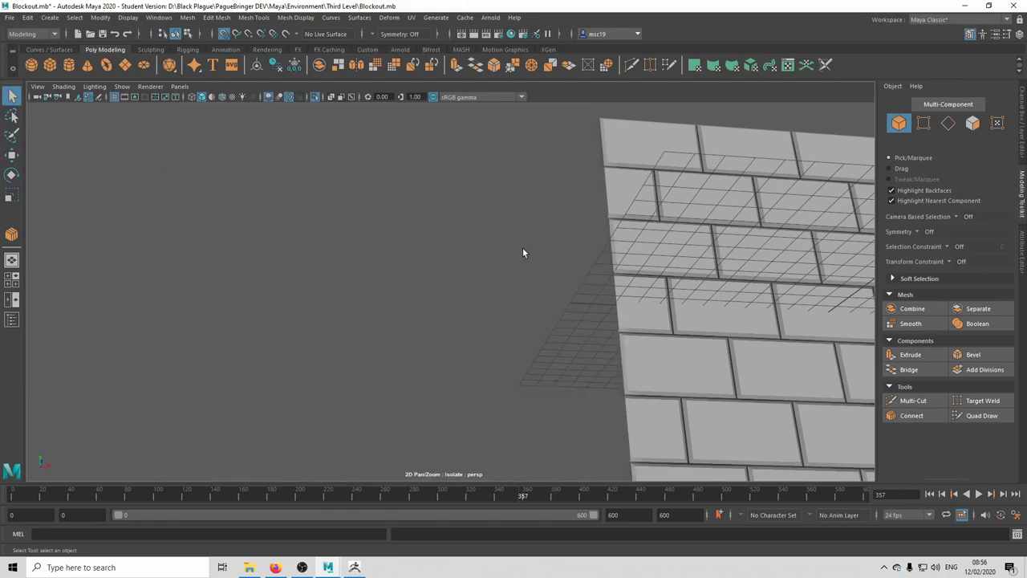
# Step: Frame the tile, switch to ZBrush to test one subdivision of InnerWall_Tile, step back down a level and return to Maya
pyautogui.click(667, 216)
pyautogui.press('f')
pyautogui.keyDown('alt'); pyautogui.moveTo(657, 243); pyautogui.dragTo(556, 265); pyautogui.keyUp('alt')
pyautogui.click(647, 244)
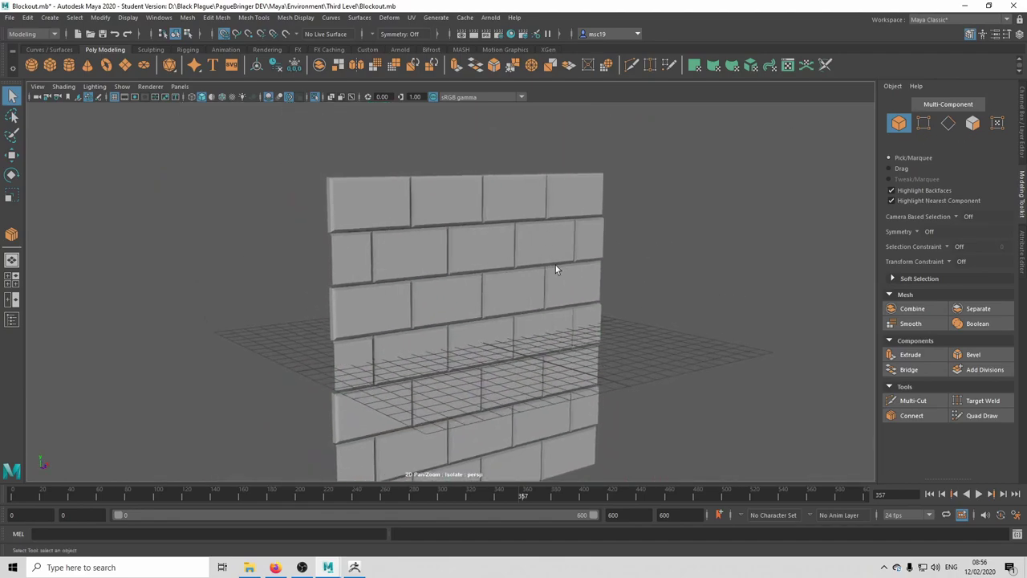
pyautogui.click(355, 567)
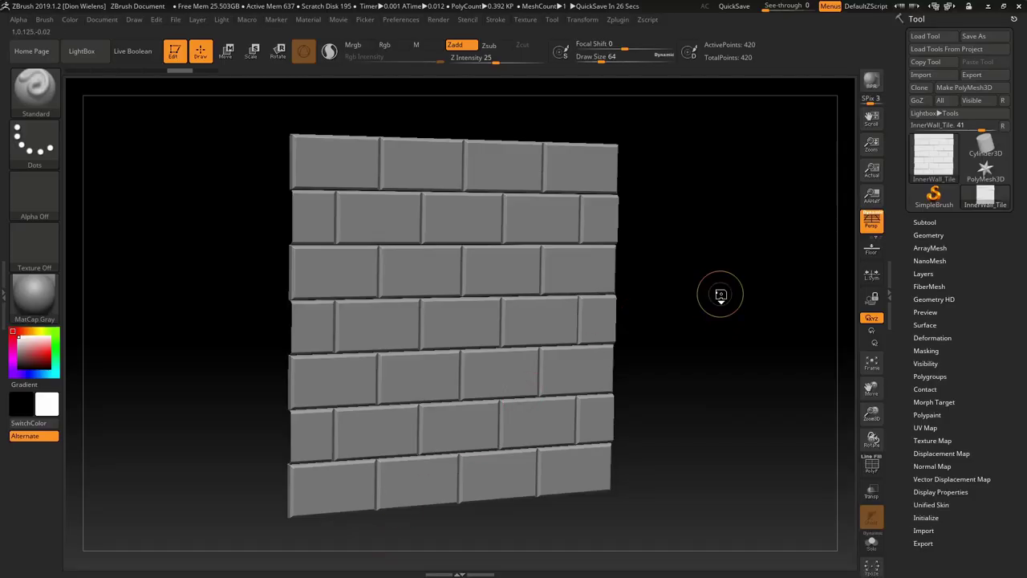
pyautogui.hotkey('ctrl', 'd')
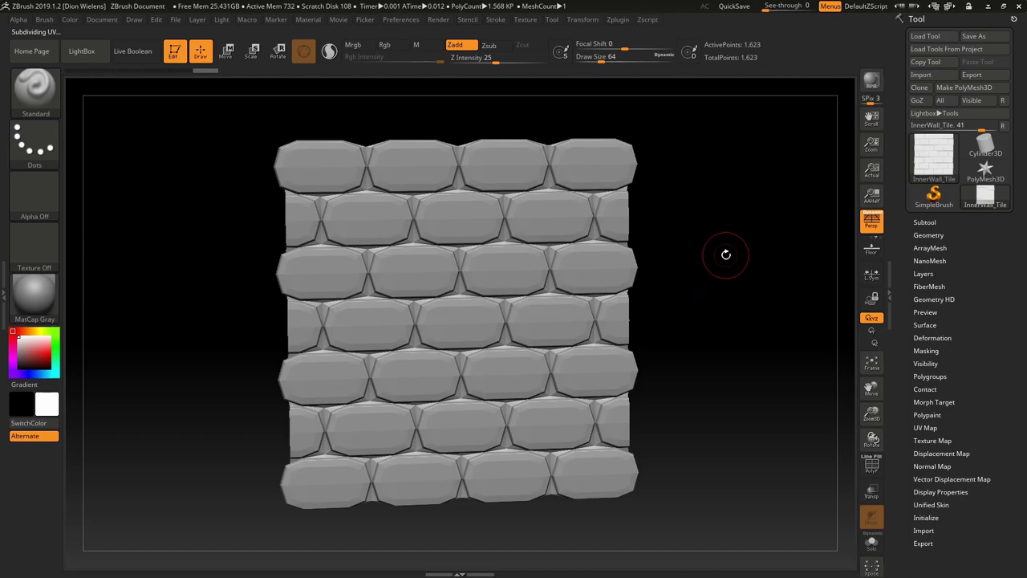
pyautogui.hotkey('shift', 'd')
pyautogui.hotkey('alt', 'Tab')
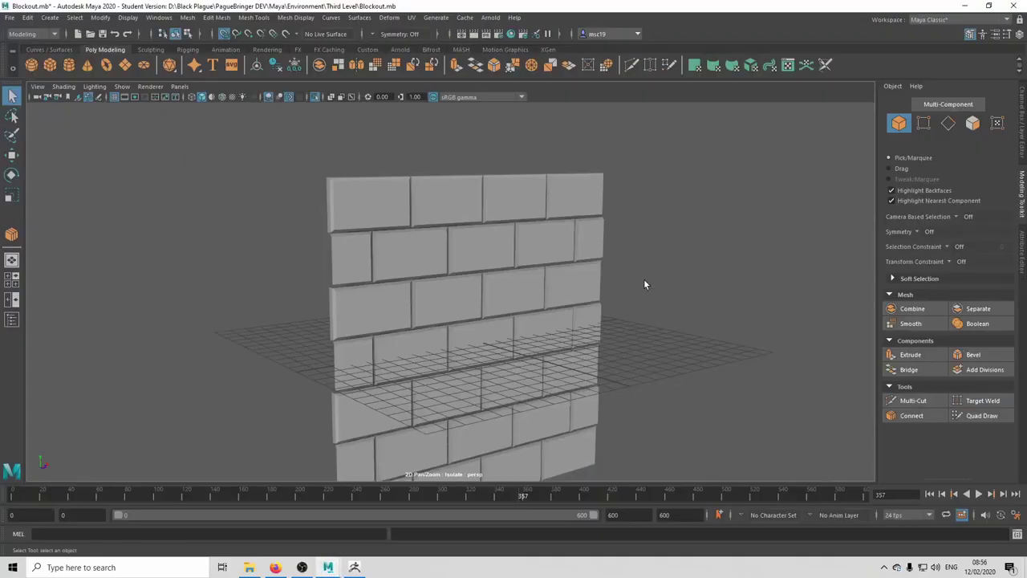
# Step: Connect the first column of the tile's top-left brick with 2 segments and a pinch of 1.88, adding vertical support loops
pyautogui.scroll(3, 477, 238)
pyautogui.click(476, 239)
pyautogui.keyDown('alt'); pyautogui.moveTo(478, 240); pyautogui.dragTo(533, 252); pyautogui.keyUp('alt')
pyautogui.keyDown('alt'); pyautogui.moveTo(533, 252); pyautogui.dragTo(574, 310, button='middle'); pyautogui.keyUp('alt')
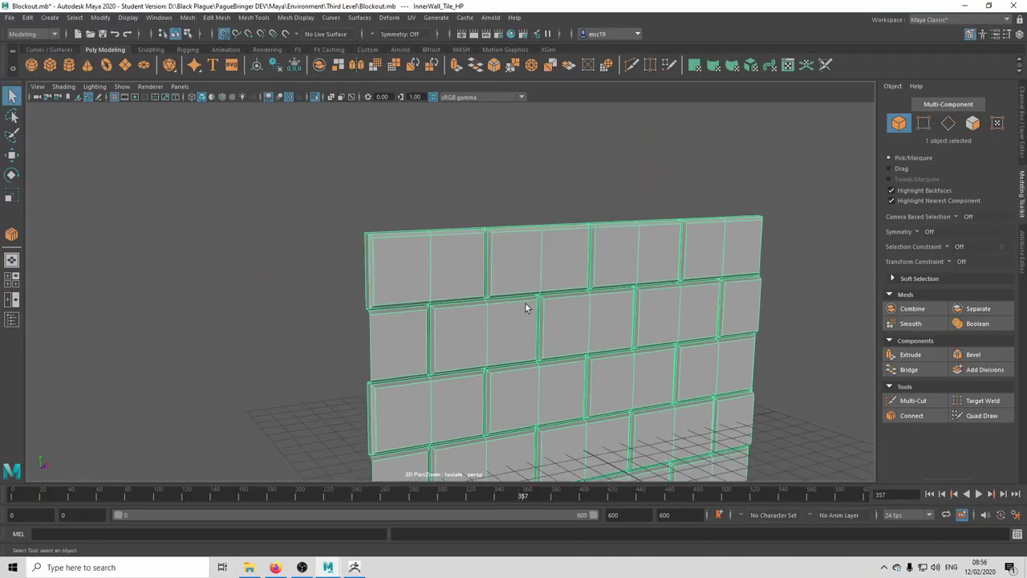
pyautogui.scroll(4, 529, 301)
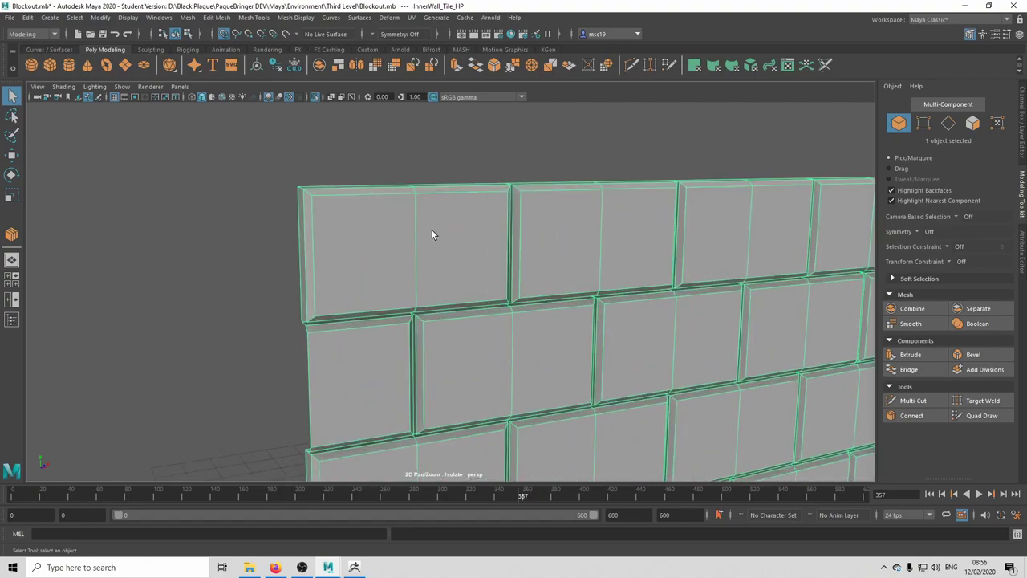
pyautogui.moveTo(432, 230); pyautogui.dragTo(431, 202, button='right')
pyautogui.click(364, 195)
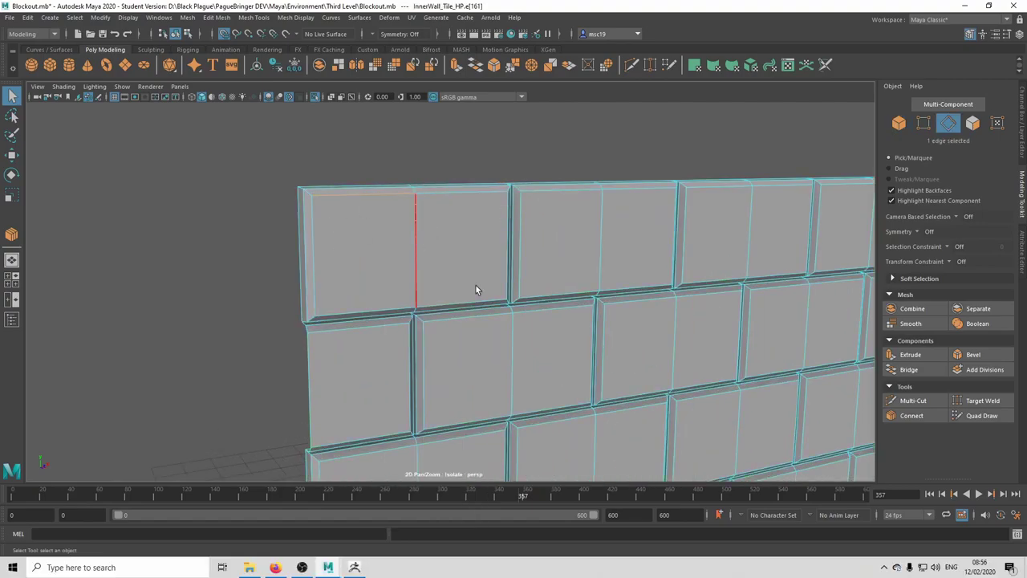
pyautogui.click(912, 415)
pyautogui.press('Tab')
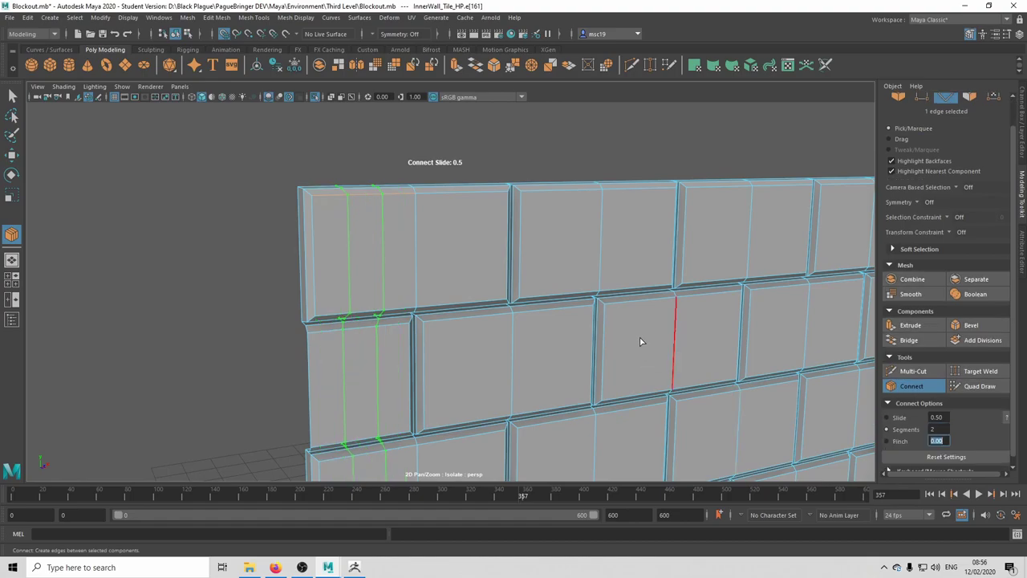
pyautogui.keyDown('alt'); pyautogui.moveTo(642, 342); pyautogui.dragTo(587, 315, button='middle'); pyautogui.keyUp('alt')
pyautogui.click(897, 444)
pyautogui.moveTo(539, 357); pyautogui.dragTo(739, 385, button='middle')
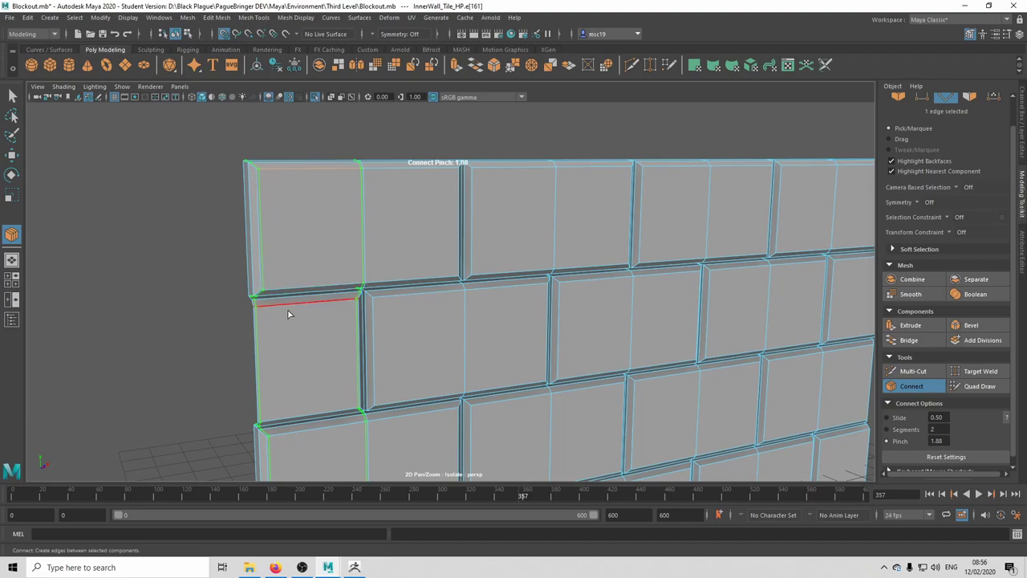
pyautogui.press('q')
# Step: Inspect the new vertical loops in wireframe and compare the tile's smoothed and unsmoothed display
pyautogui.press('4')
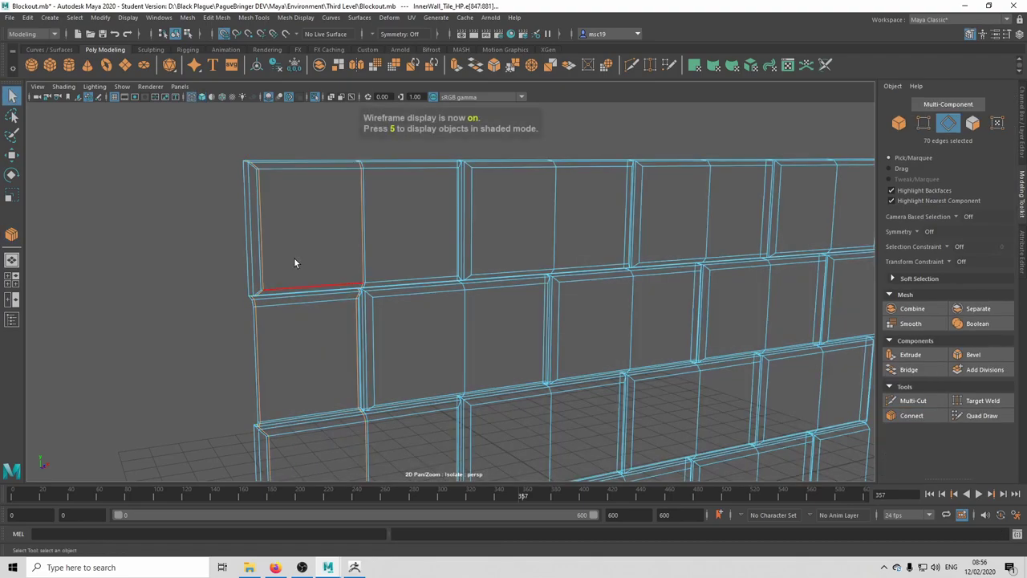
pyautogui.press('5')
pyautogui.press('3')
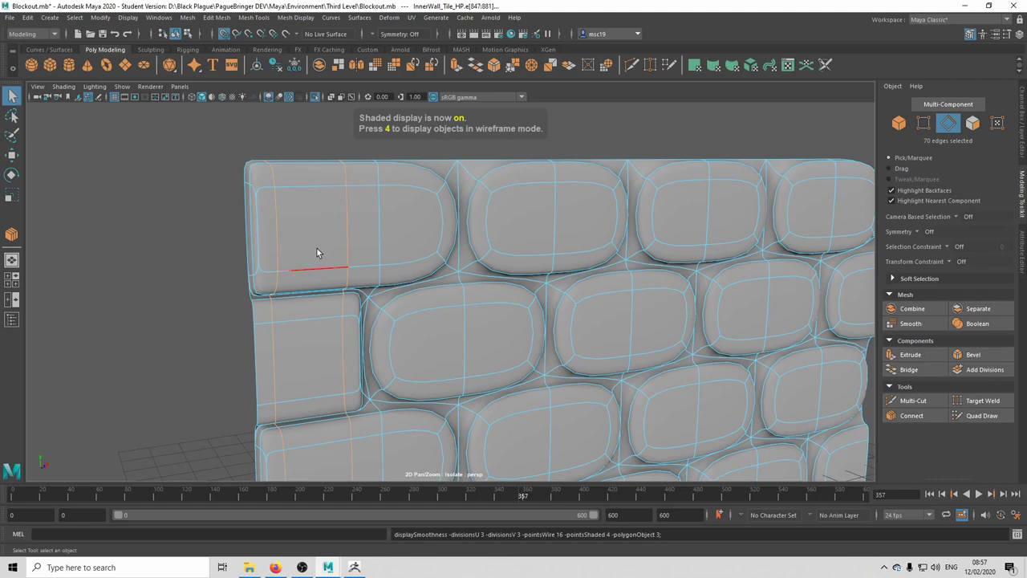
pyautogui.press('1')
pyautogui.click(200, 300)
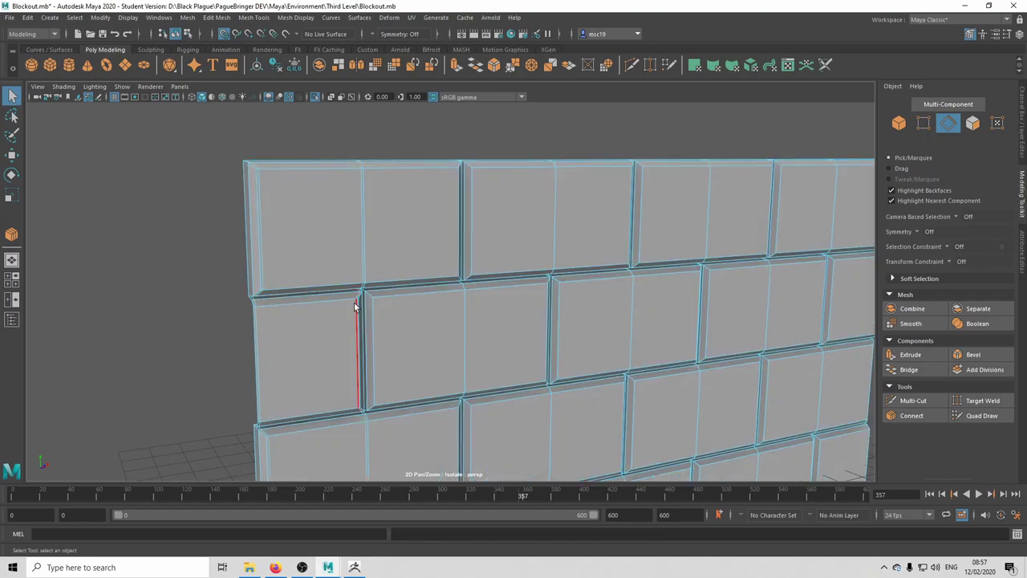
pyautogui.press('3')
pyautogui.press('1')
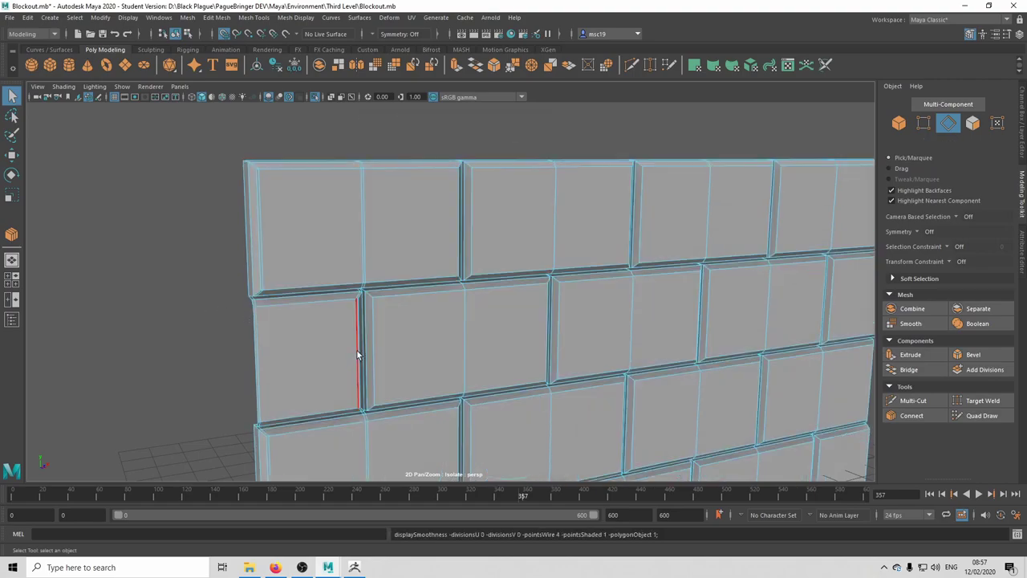
# Step: Connect the second to fifth columns of the tile with the same two-segment pinched loops
pyautogui.click(419, 278)
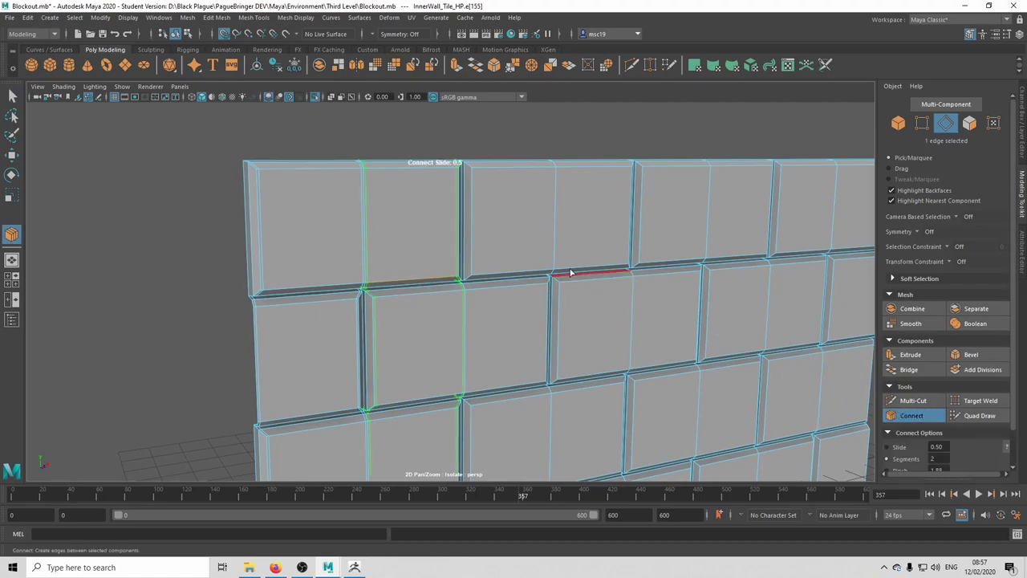
pyautogui.click(517, 270)
pyautogui.click(941, 415)
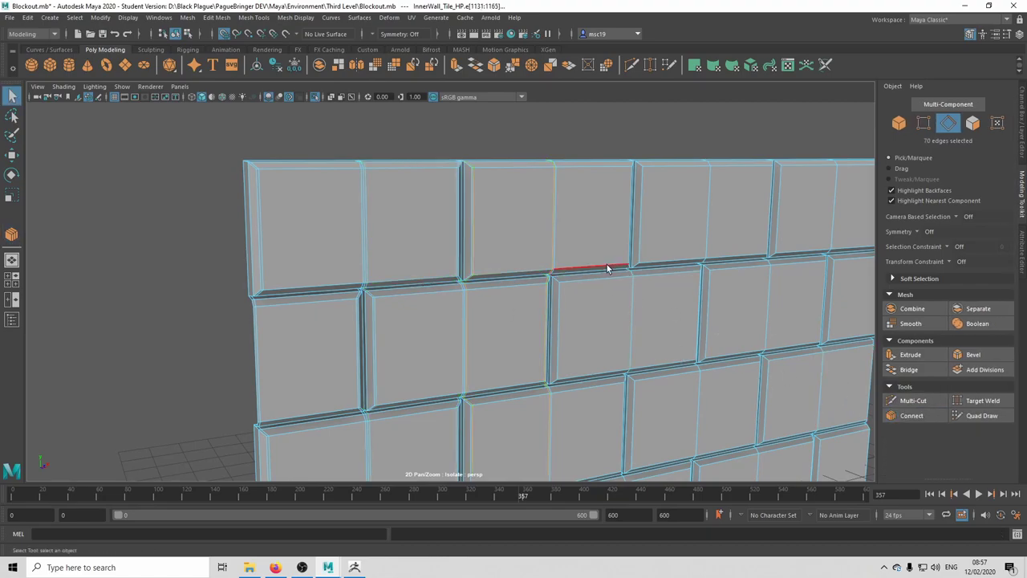
pyautogui.click(677, 258)
pyautogui.click(902, 415)
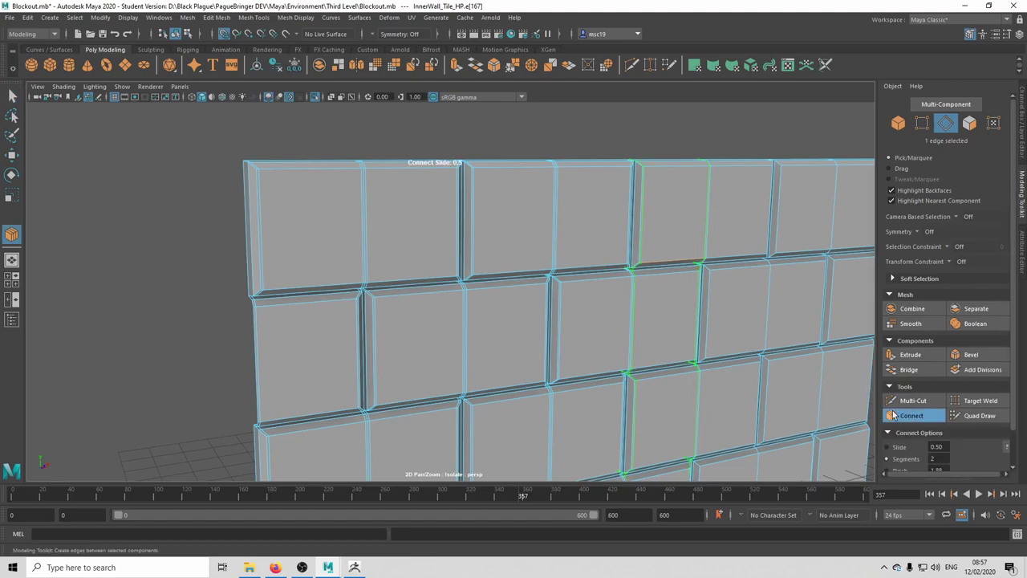
pyautogui.press('q')
# Step: Add two-segment pinched loops to the last three columns and check the tile in smooth mesh preview
pyautogui.keyDown('alt'); pyautogui.moveTo(740, 277); pyautogui.dragTo(547, 261, button='middle'); pyautogui.keyUp('alt')
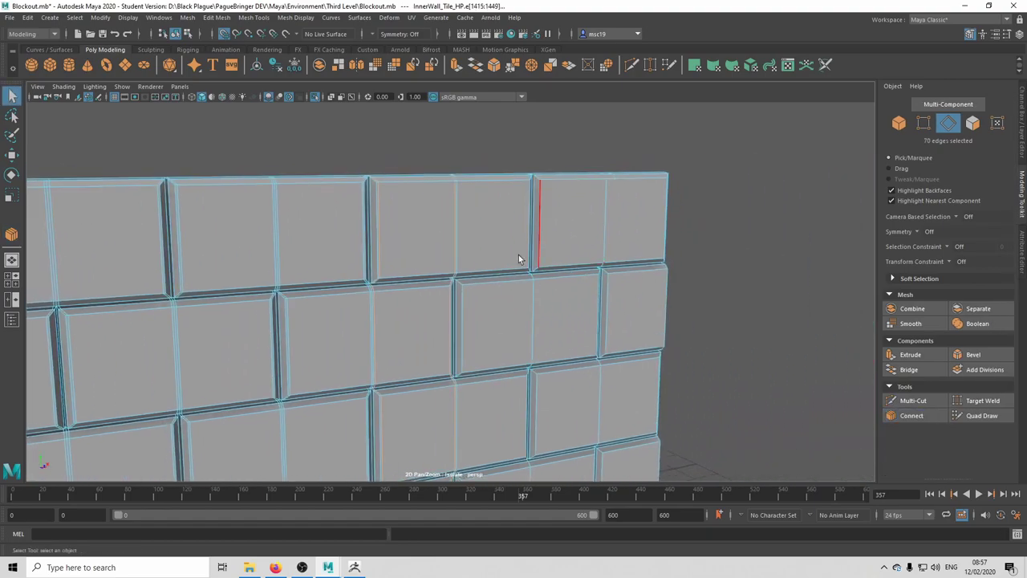
pyautogui.click(922, 416)
pyautogui.press('q')
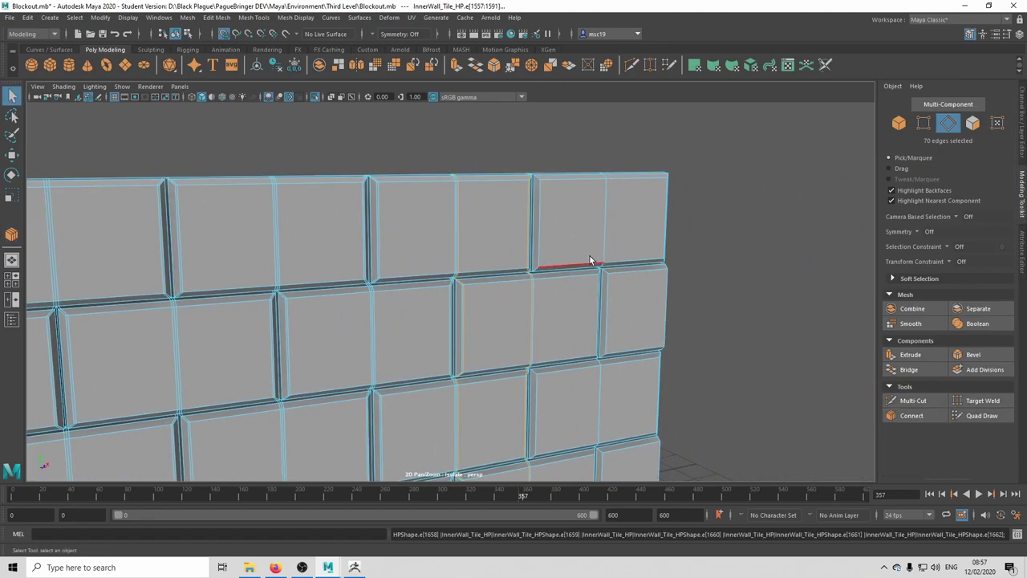
pyautogui.click(590, 261)
pyautogui.click(900, 414)
pyautogui.press('q')
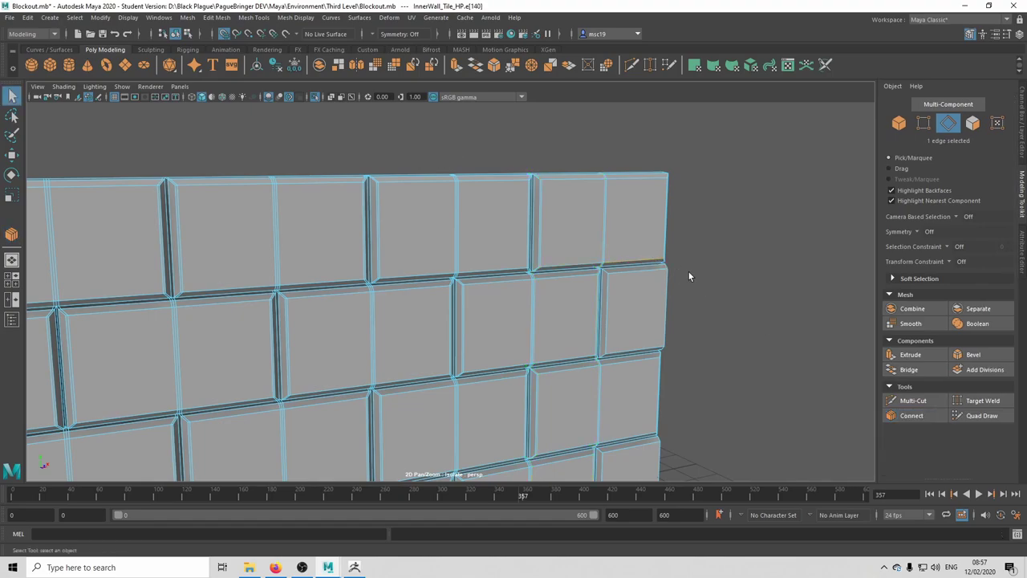
pyautogui.keyDown('alt'); pyautogui.moveTo(793, 327); pyautogui.dragTo(748, 311, button='right'); pyautogui.keyUp('alt')
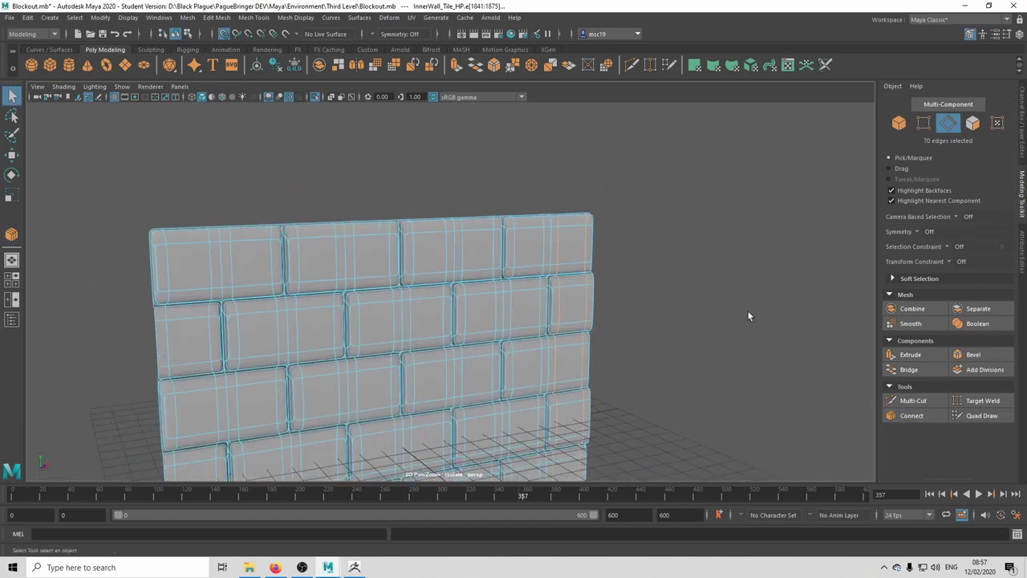
pyautogui.keyDown('alt'); pyautogui.moveTo(748, 311); pyautogui.dragTo(615, 297); pyautogui.keyUp('alt')
pyautogui.keyDown('alt'); pyautogui.moveTo(615, 297); pyautogui.dragTo(666, 308, button='right'); pyautogui.keyUp('alt')
pyautogui.press('1')
# Step: Connect the side edges of the top four brick rows with 2 segments, adding horizontal support loops along each row
pyautogui.click(710, 236)
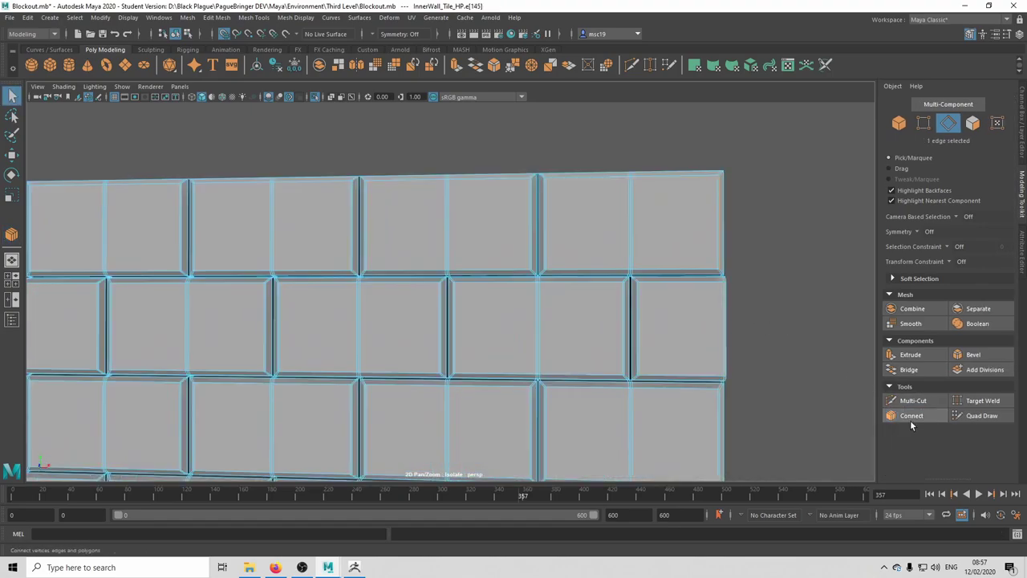
pyautogui.click(913, 416)
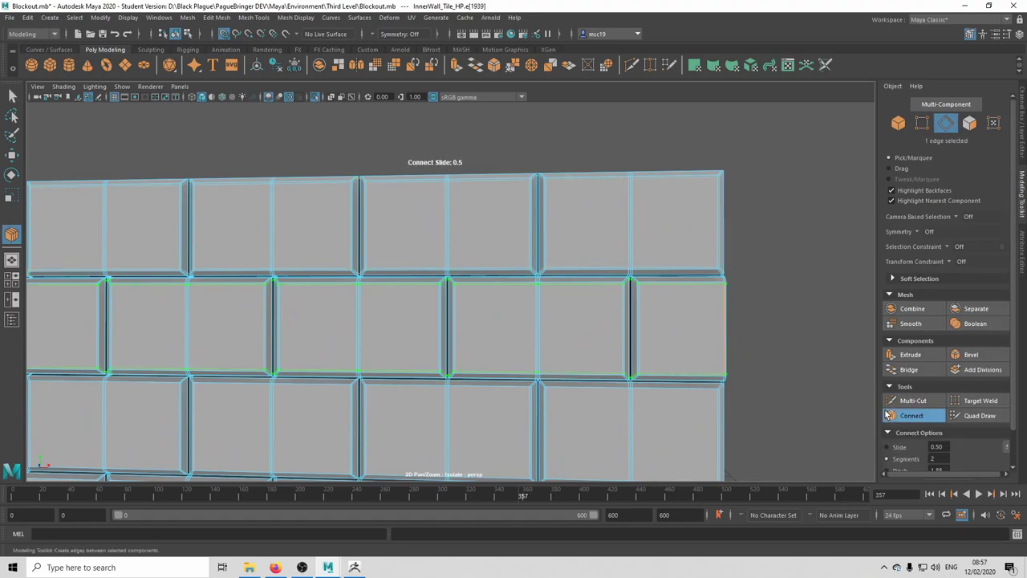
pyautogui.press('q')
pyautogui.keyDown('alt'); pyautogui.moveTo(759, 393); pyautogui.dragTo(738, 286); pyautogui.keyUp('alt')
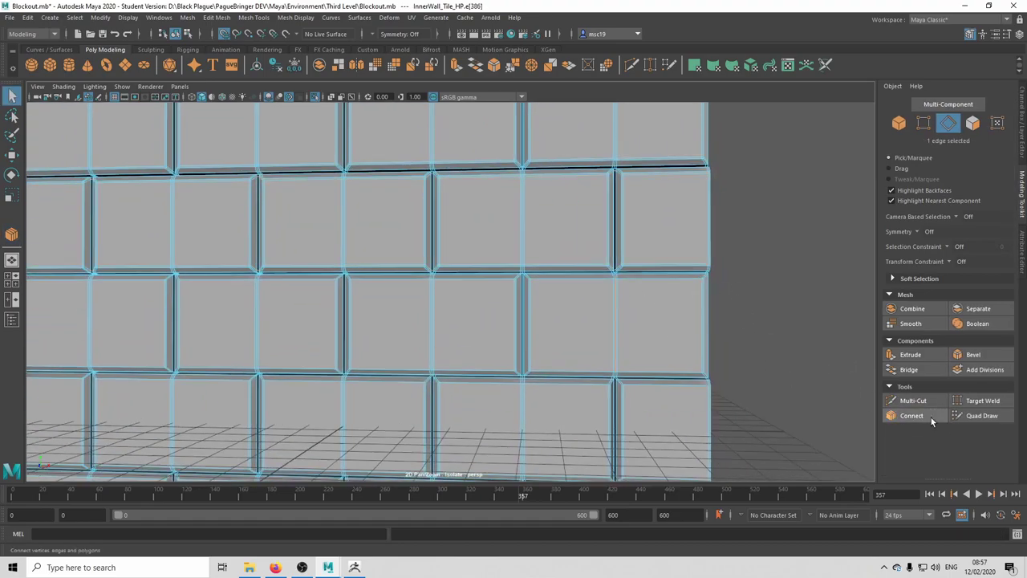
pyautogui.click(912, 416)
pyautogui.click(645, 416)
pyautogui.click(923, 413)
pyautogui.press('q')
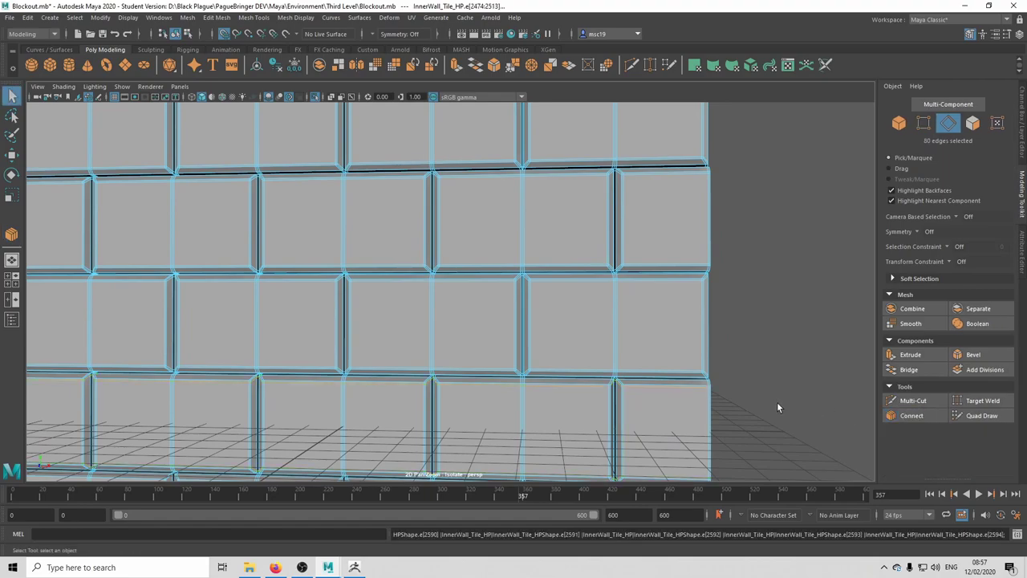
# Step: Add horizontal two-segment support loops to the bottom three brick rows
pyautogui.keyDown('alt'); pyautogui.moveTo(677, 419); pyautogui.dragTo(688, 294, button='middle'); pyautogui.keyUp('alt')
pyautogui.click(641, 393)
pyautogui.click(908, 415)
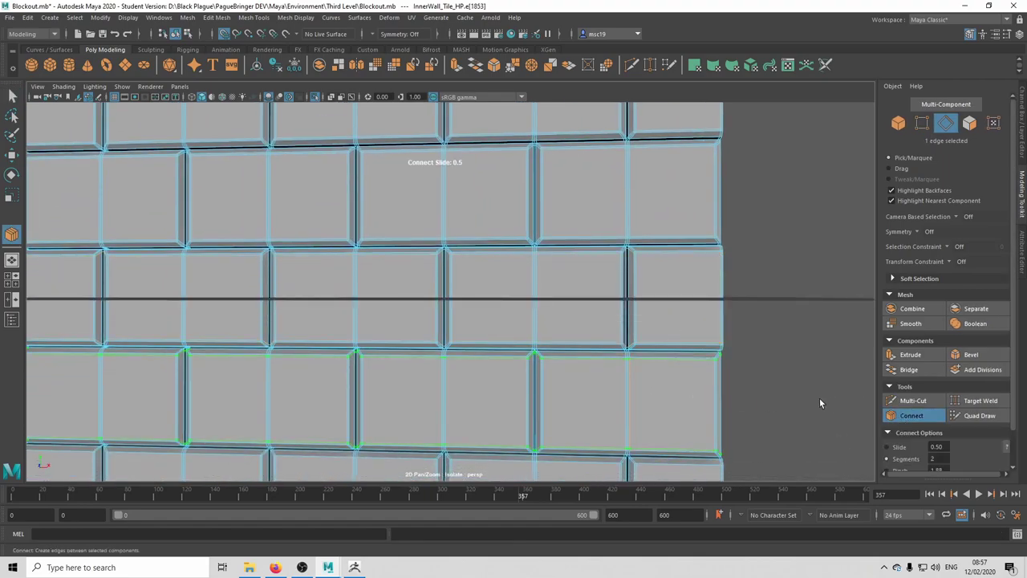
pyautogui.press('q')
pyautogui.keyDown('alt'); pyautogui.moveTo(741, 419); pyautogui.dragTo(628, 351); pyautogui.keyUp('alt')
pyautogui.click(628, 351)
pyautogui.click(912, 416)
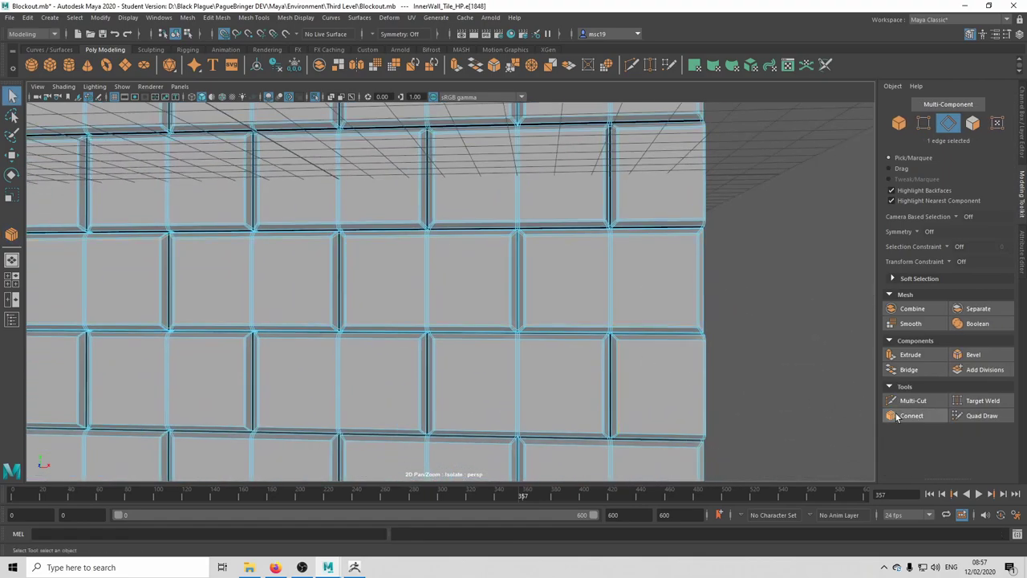
pyautogui.press('q')
pyautogui.keyDown('alt'); pyautogui.moveTo(685, 380); pyautogui.dragTo(622, 353); pyautogui.keyUp('alt')
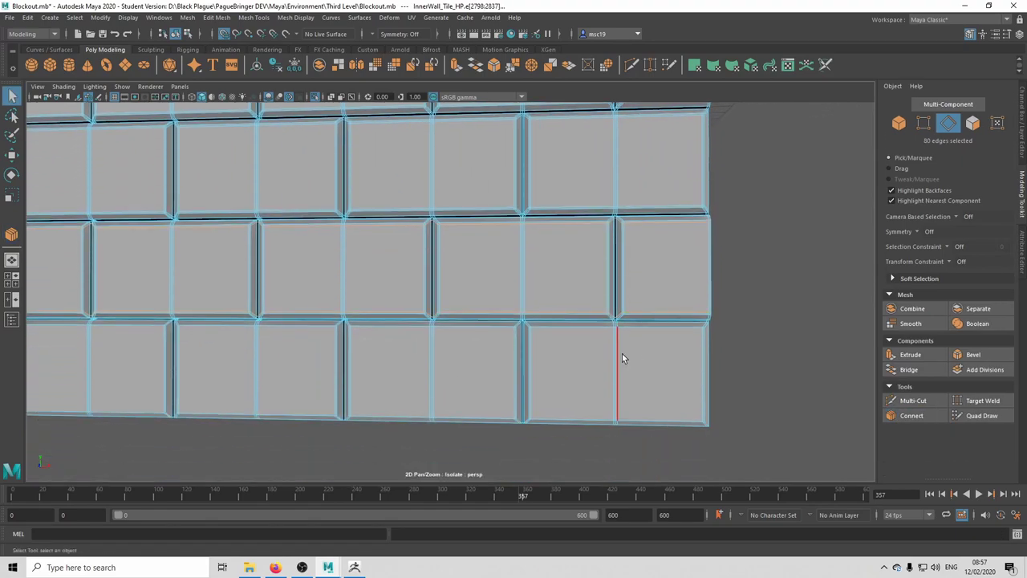
pyautogui.click(736, 392)
pyautogui.click(912, 416)
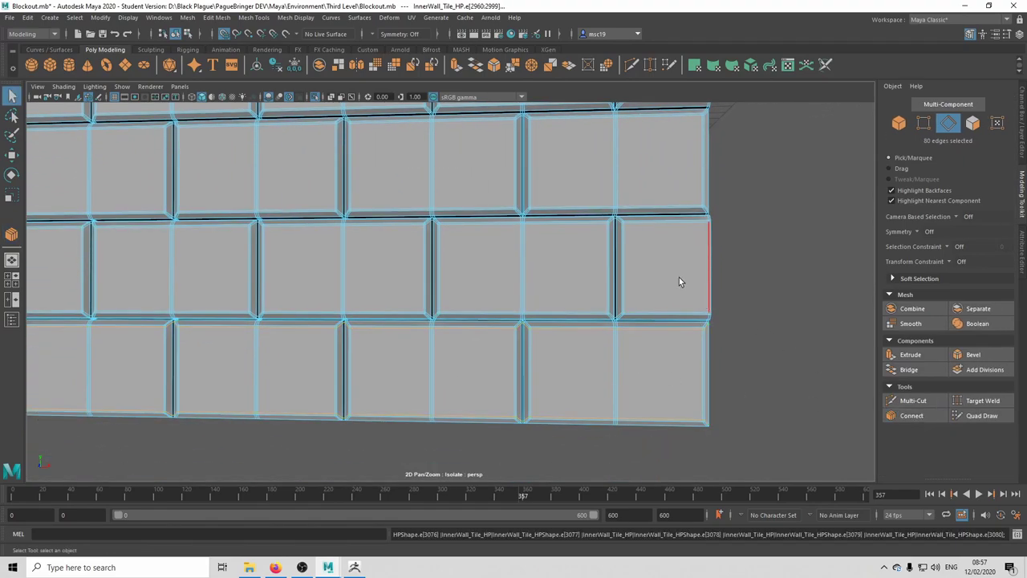
# Step: Return to object selection, view the whole tile, and select it in unsmoothed display
pyautogui.moveTo(679, 281); pyautogui.dragTo(763, 246, button='right')
pyautogui.click(758, 251)
pyautogui.keyDown('alt'); pyautogui.moveTo(717, 312); pyautogui.dragTo(585, 307, button='right'); pyautogui.keyUp('alt')
pyautogui.keyDown('alt'); pyautogui.moveTo(585, 307); pyautogui.dragTo(650, 387); pyautogui.keyUp('alt')
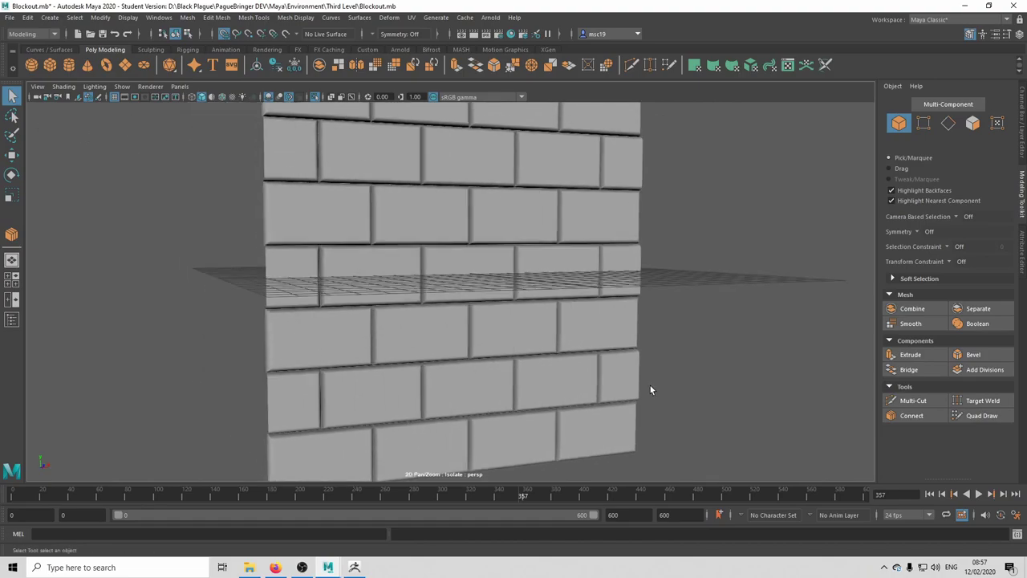
pyautogui.click(585, 314)
pyautogui.press('1')
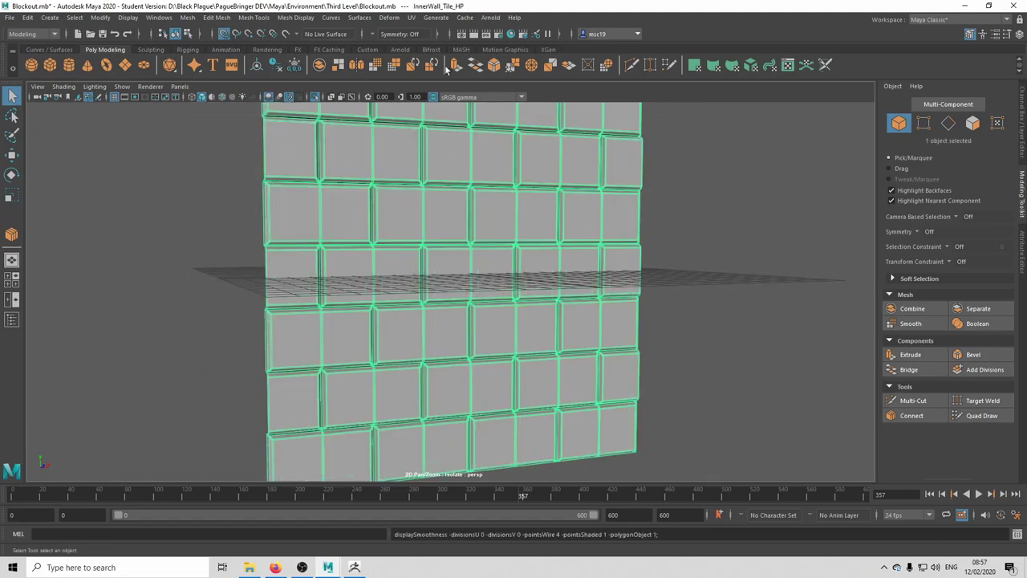
# Step: Export the selected wall tile as an OBJ, overwriting InnerWall_Tile.obj in the YouTube folder
pyautogui.click(11, 16)
pyautogui.click(90, 155)
pyautogui.doubleClick(294, 193)
pyautogui.click(434, 315)
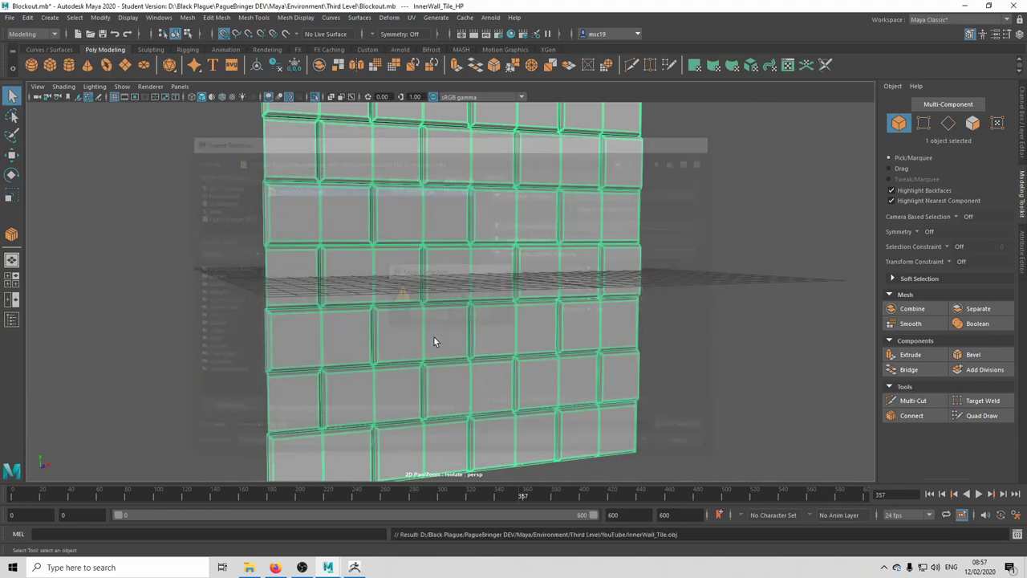
# Step: Switch to ZBrush, import InnerWall_Tile, and subdivide the mesh to test how its bevels hold
pyautogui.click(356, 567)
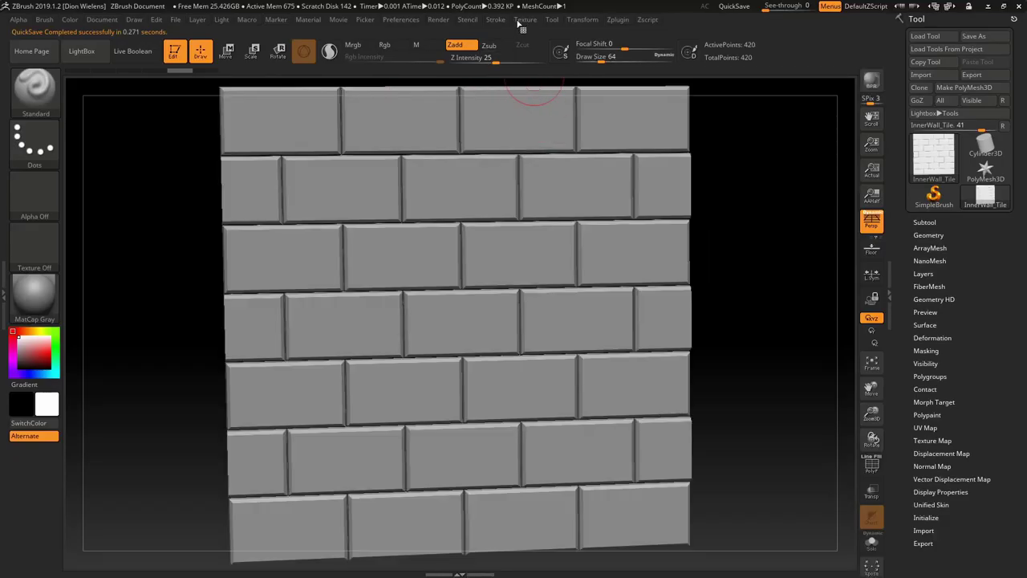
pyautogui.click(552, 19)
pyautogui.click(574, 77)
pyautogui.doubleClick(128, 76)
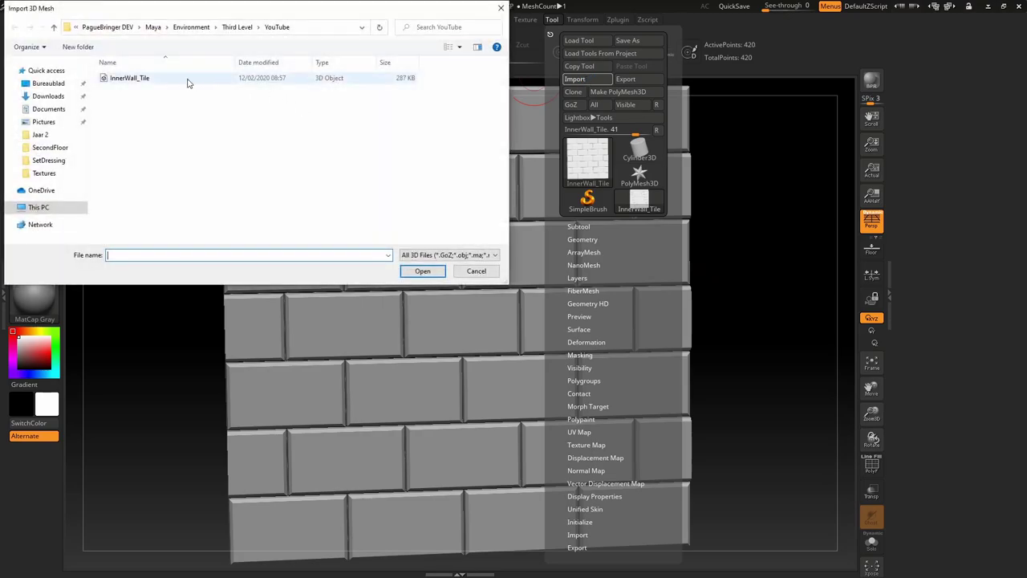
pyautogui.hotkey('ctrl', 'd')
pyautogui.moveTo(718, 257)
pyautogui.mouseDown()
pyautogui.moveTo(711, 248)
pyautogui.moveTo(744, 250)
pyautogui.moveTo(716, 252)
pyautogui.mouseUp()
pyautogui.hotkey('ctrl', 'd')
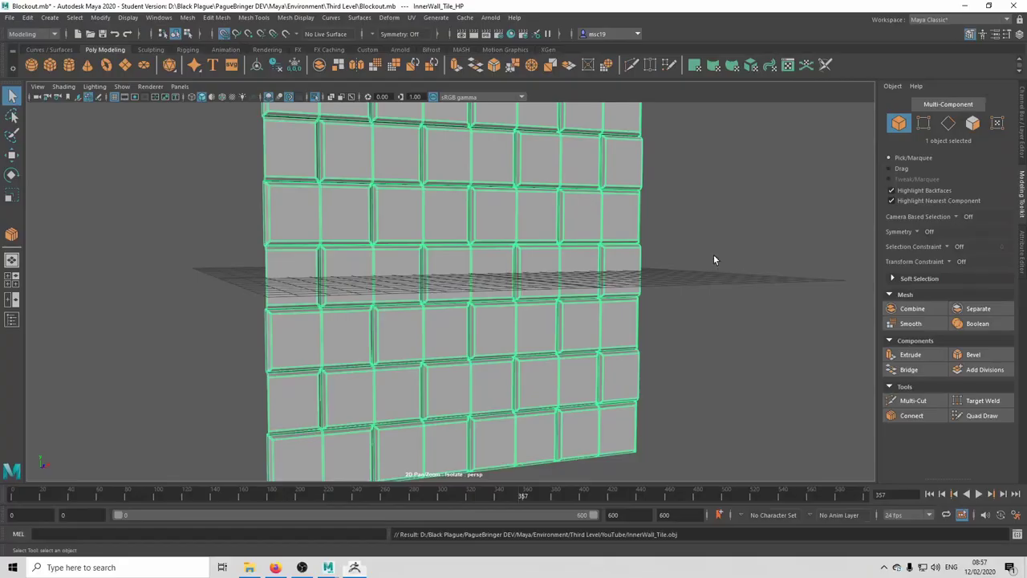
# Step: Back in Maya, connect the vertical edges of the top three brick rows with one horizontal segment through each row's middle
pyautogui.click(647, 284)
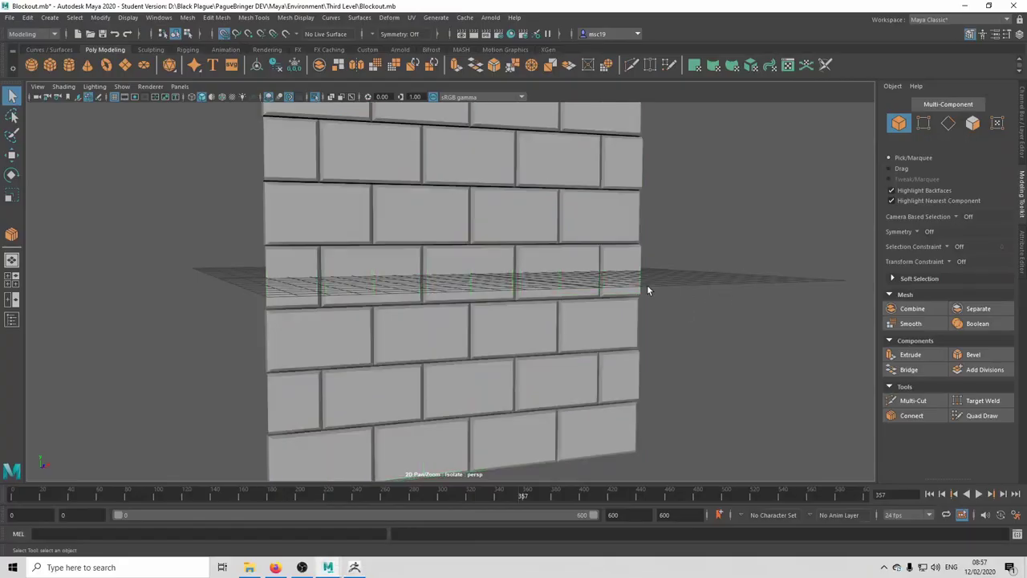
pyautogui.click(505, 219)
pyautogui.keyDown('alt'); pyautogui.moveTo(505, 223); pyautogui.dragTo(567, 312); pyautogui.keyUp('alt')
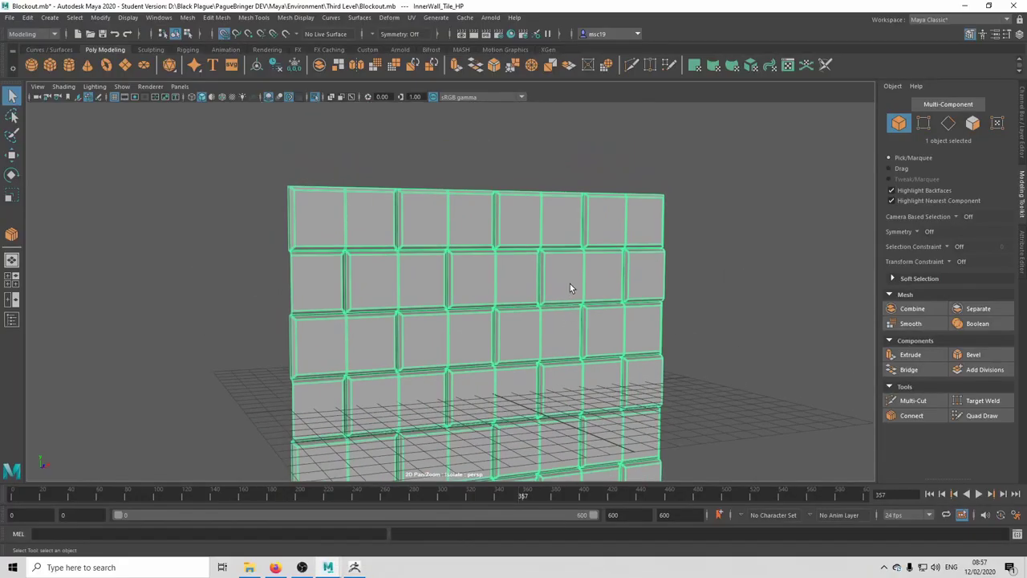
pyautogui.moveTo(552, 249); pyautogui.dragTo(553, 205, button='right')
pyautogui.scroll(3, 373, 245)
pyautogui.click(304, 191)
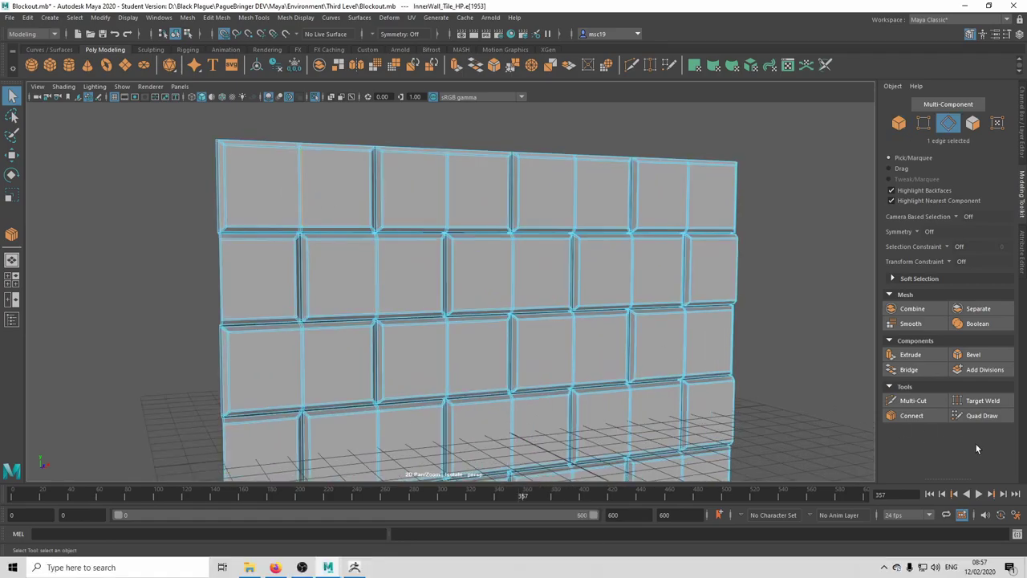
pyautogui.click(912, 415)
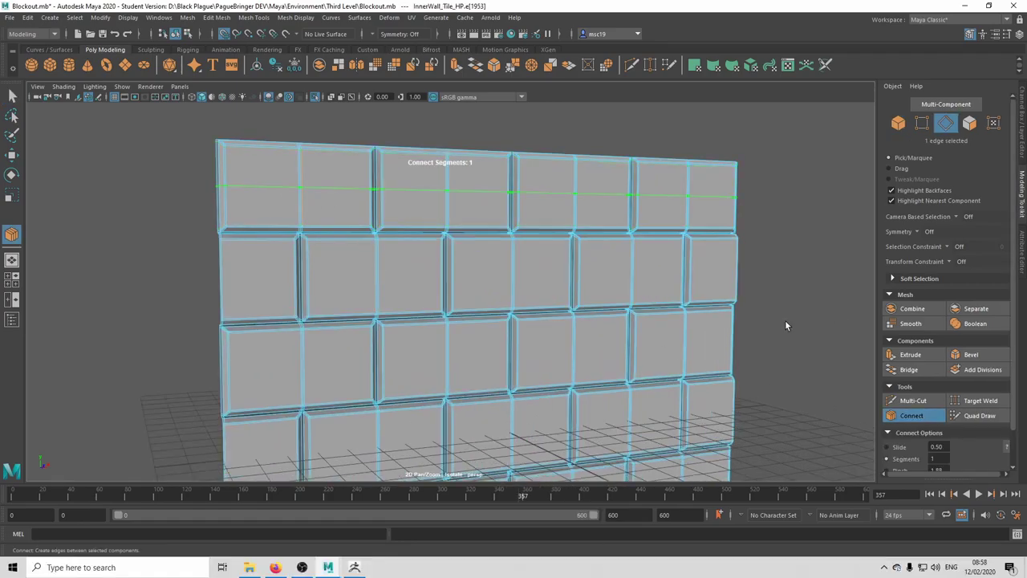
pyautogui.press('q')
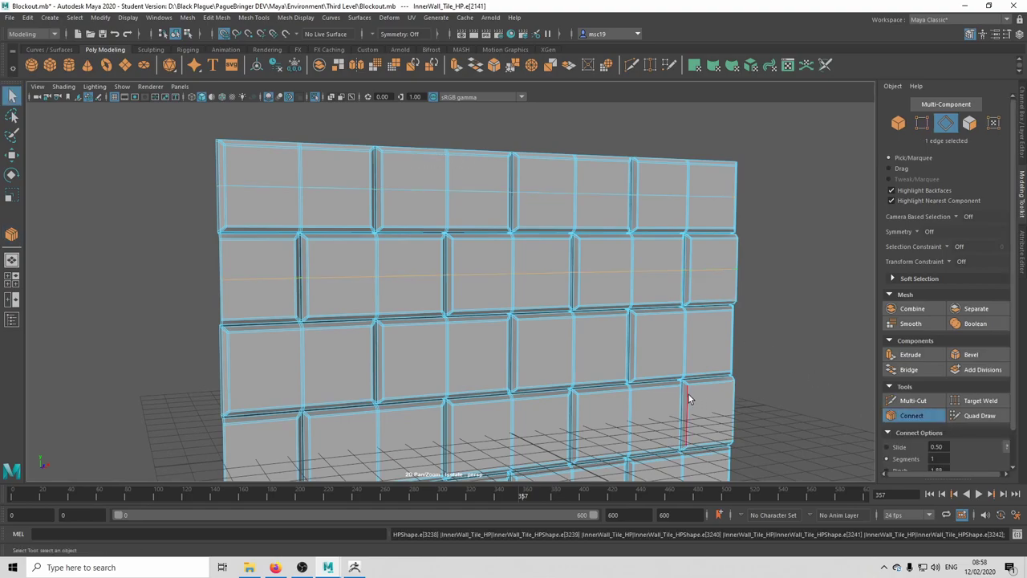
pyautogui.click(642, 345)
pyautogui.click(910, 417)
pyautogui.press('q')
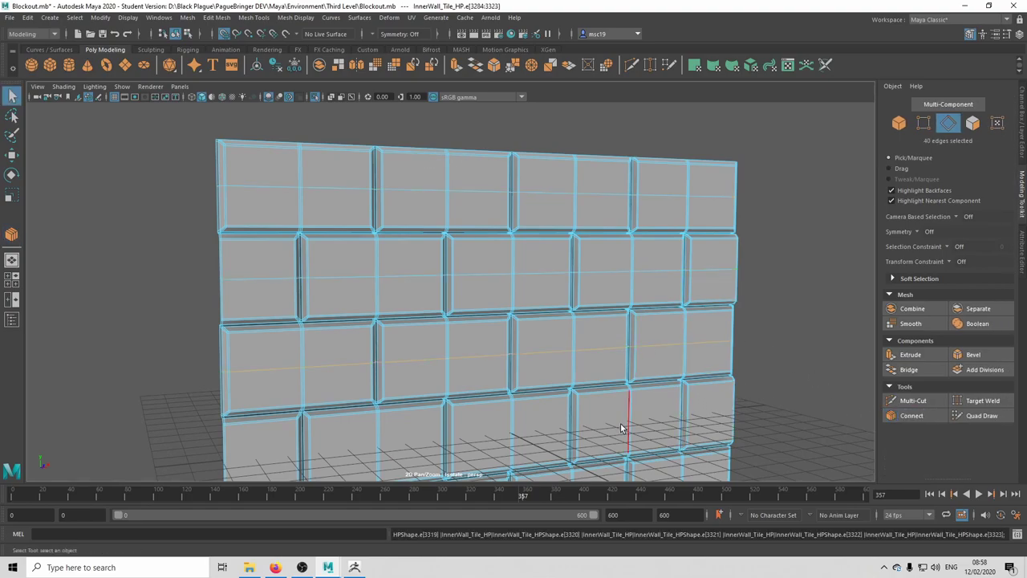
# Step: Add a single horizontal connecting loop through the middle of each of the bottom four brick rows
pyautogui.click(626, 425)
pyautogui.click(910, 415)
pyautogui.press('q')
pyautogui.keyDown('alt'); pyautogui.moveTo(677, 391); pyautogui.dragTo(626, 328); pyautogui.keyUp('alt')
pyautogui.click(614, 405)
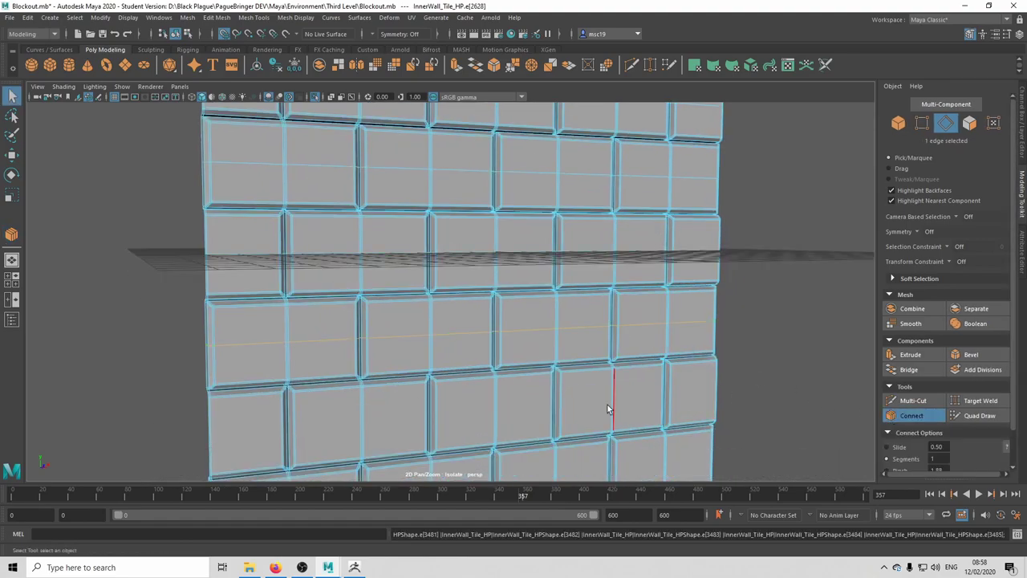
pyautogui.click(907, 415)
pyautogui.press('q')
pyautogui.keyDown('alt'); pyautogui.moveTo(759, 366); pyautogui.dragTo(720, 260); pyautogui.keyUp('alt')
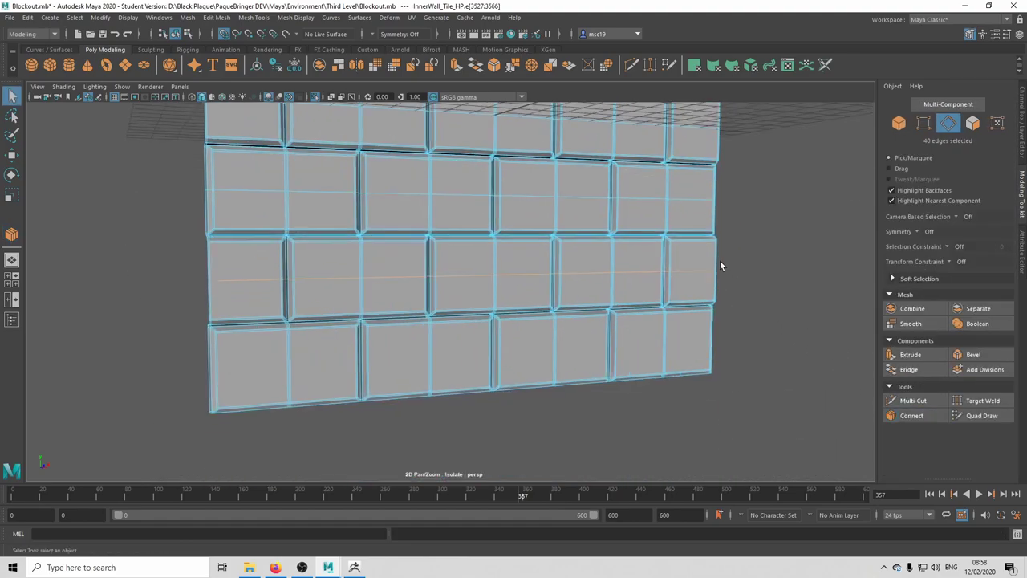
pyautogui.click(614, 350)
pyautogui.click(907, 415)
pyautogui.press('q')
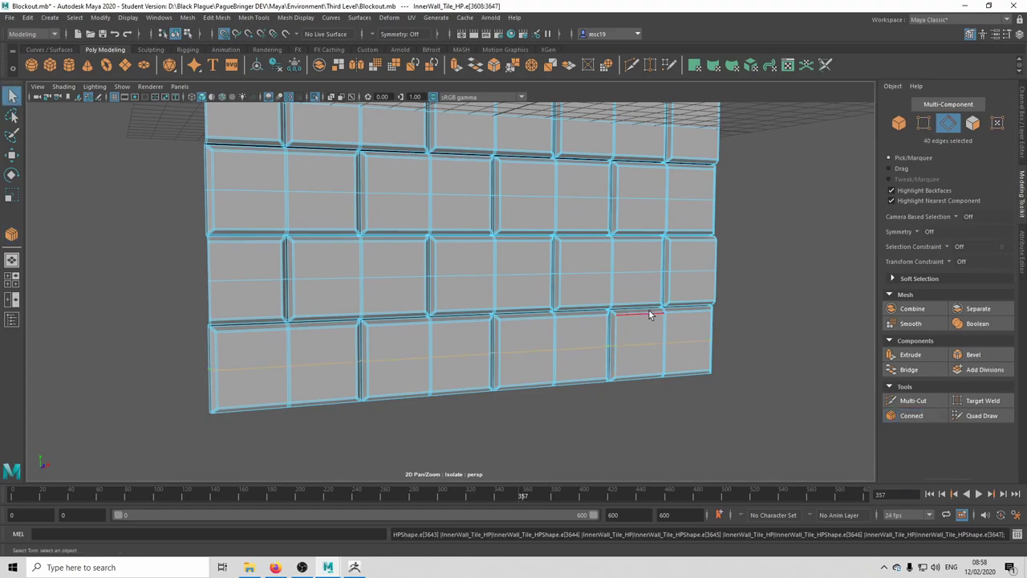
# Step: Add one-segment vertical loops through the middle of the fifth, first and second half-brick columns, counted from the left
pyautogui.keyDown('alt'); pyautogui.moveTo(711, 329); pyautogui.dragTo(816, 310); pyautogui.keyUp('alt')
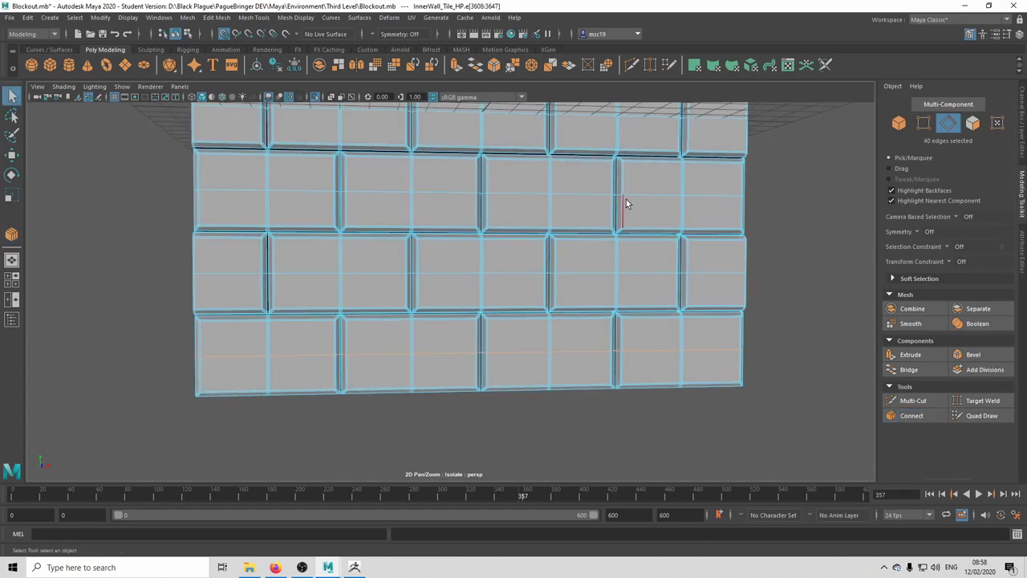
pyautogui.keyDown('alt'); pyautogui.moveTo(626, 199); pyautogui.dragTo(641, 458); pyautogui.keyUp('alt')
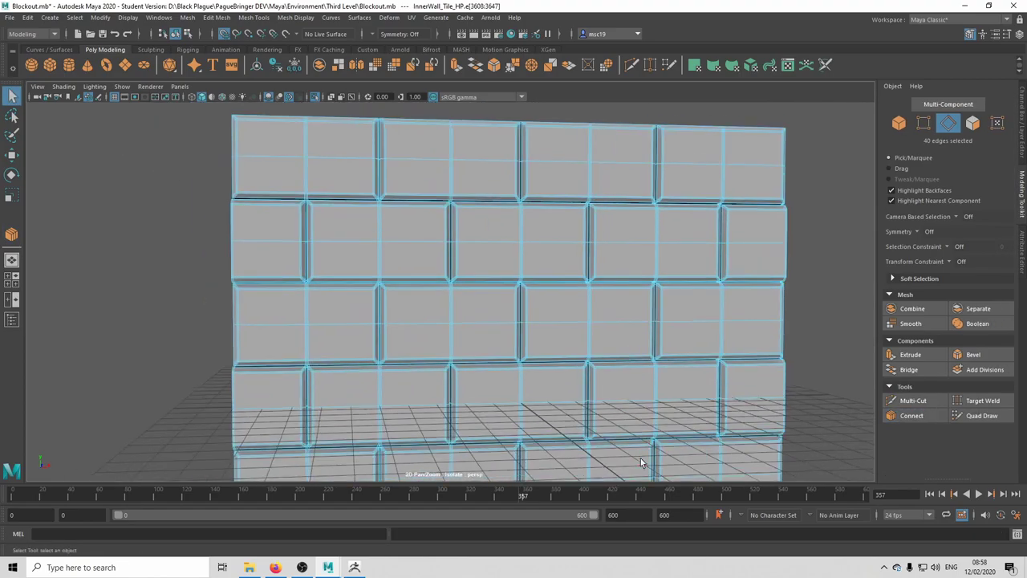
pyautogui.click(561, 164)
pyautogui.click(907, 415)
pyautogui.press('q')
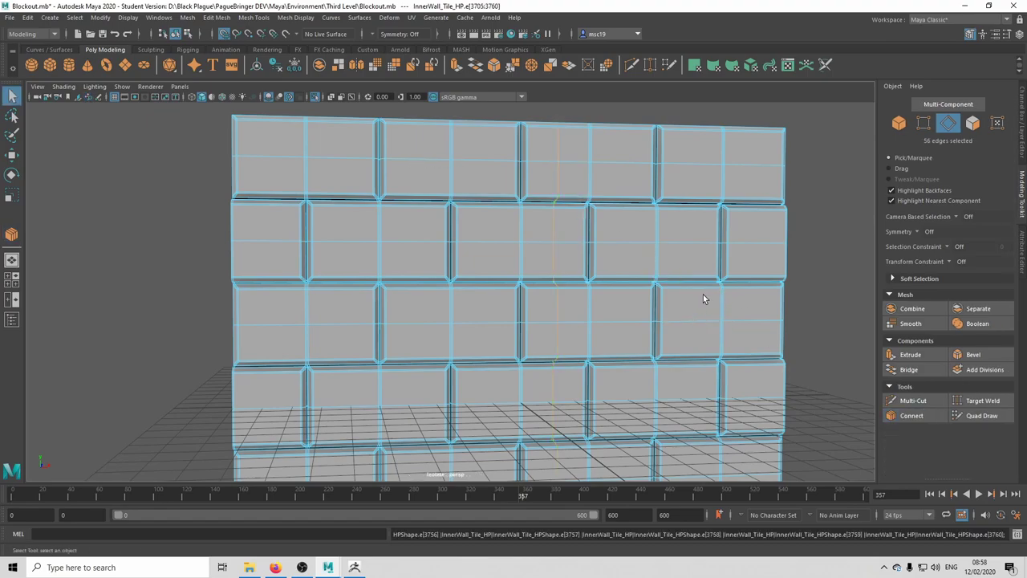
pyautogui.click(790, 206)
pyautogui.scroll(-3, 758, 231)
pyautogui.keyDown('alt'); pyautogui.moveTo(727, 253); pyautogui.dragTo(614, 233); pyautogui.keyUp('alt')
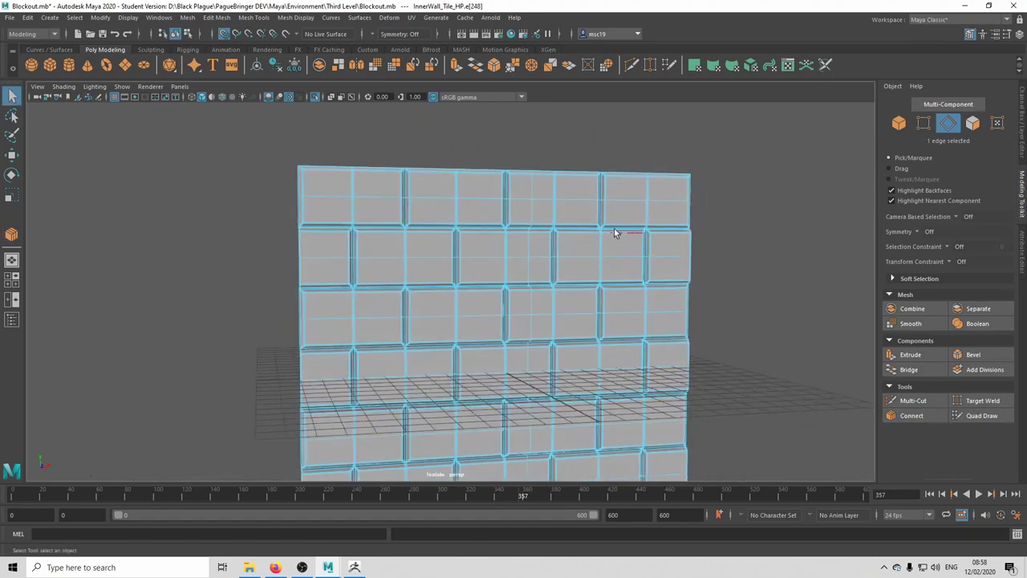
pyautogui.click(899, 416)
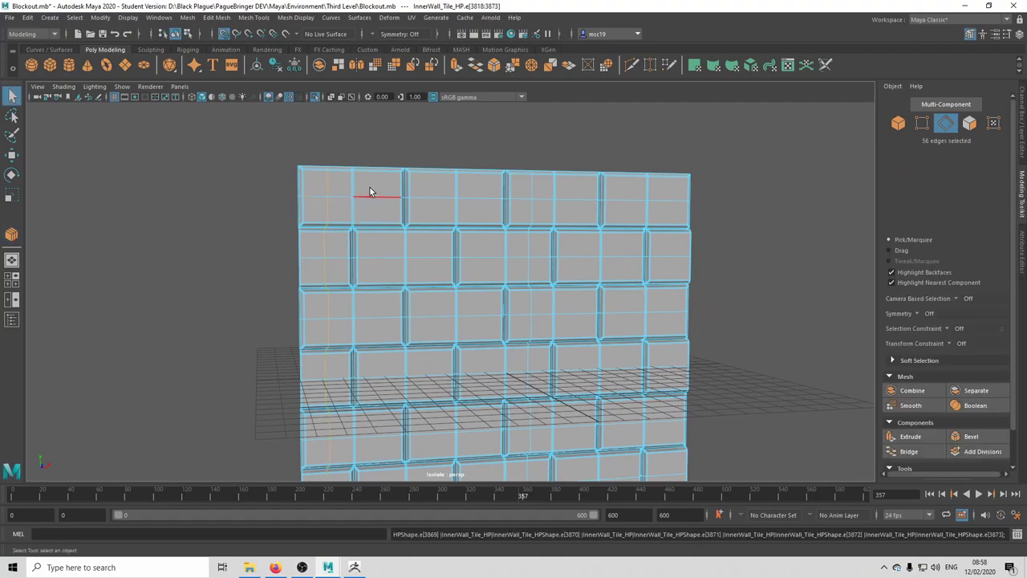
pyautogui.press('q')
# Step: Connect the horizontal edges of the third and fourth half-brick columns with one vertical segment each
pyautogui.click(427, 195)
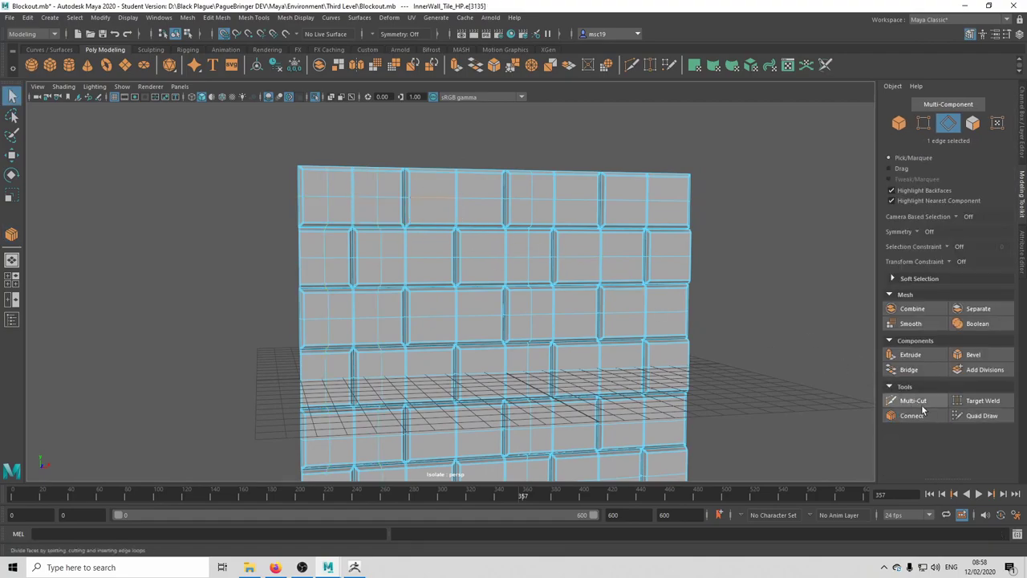
pyautogui.click(916, 415)
pyautogui.press('q')
pyautogui.click(485, 198)
pyautogui.click(899, 416)
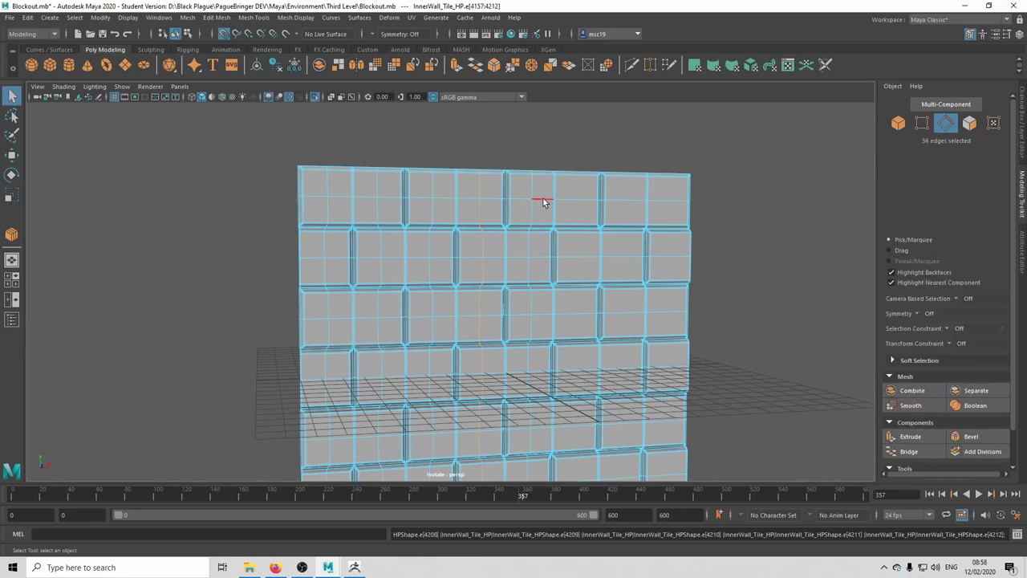
# Step: Add a single vertical loop through the middle of each of the last three half-brick columns
pyautogui.click(567, 201)
pyautogui.click(899, 415)
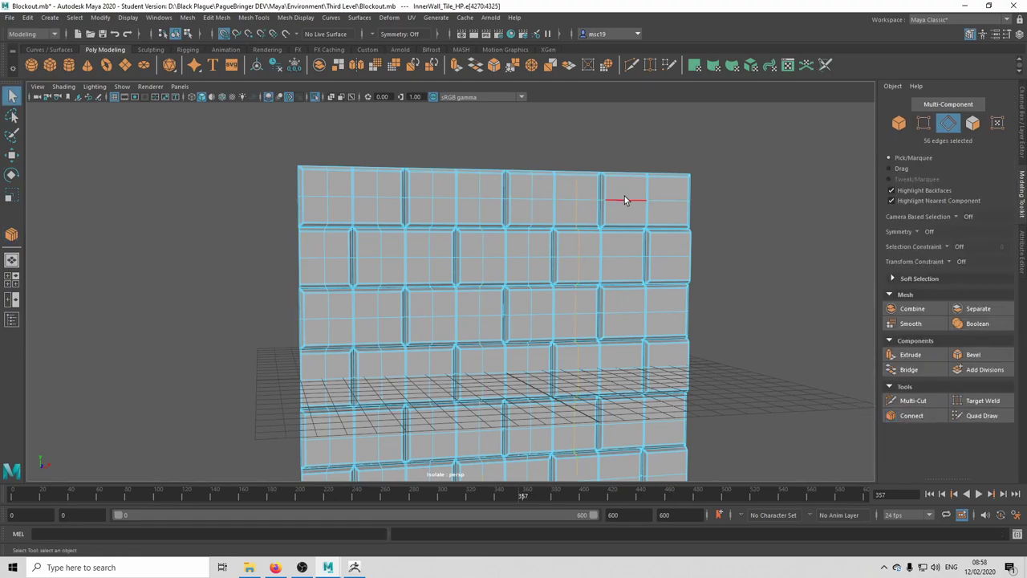
pyautogui.click(623, 198)
pyautogui.click(898, 415)
pyautogui.press('q')
pyautogui.click(677, 203)
pyautogui.click(904, 416)
pyautogui.press('q')
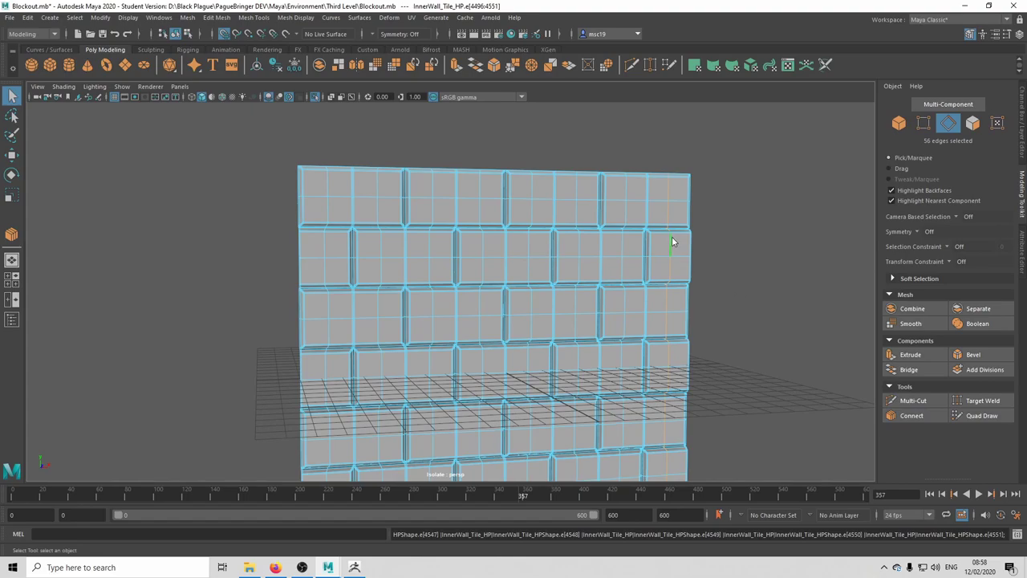
# Step: Return to object selection with the whole tile framed and save the Blockout scene
pyautogui.press('F8')
pyautogui.scroll(1, 696, 252)
pyautogui.press('f')
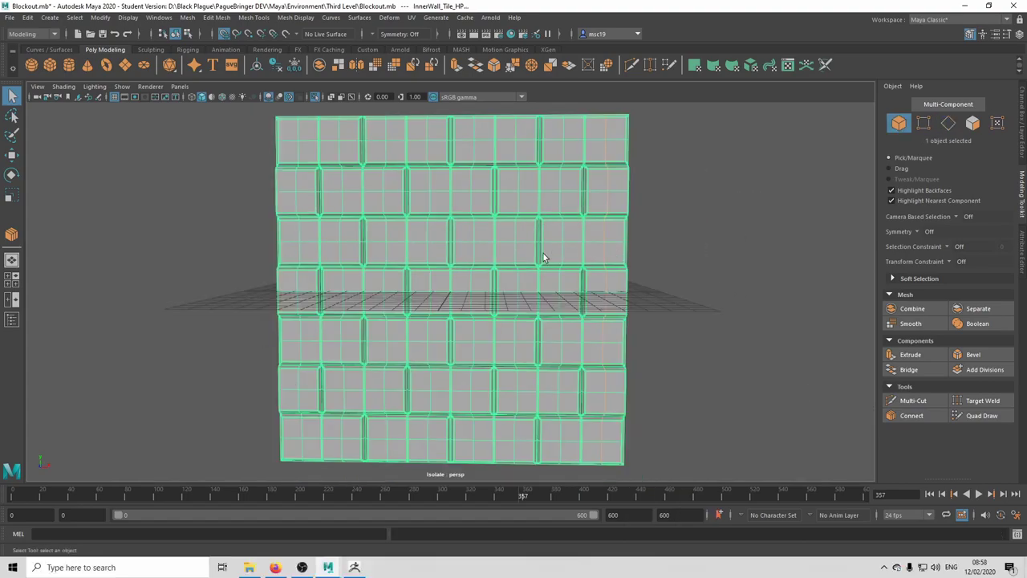
pyautogui.keyDown('alt'); pyautogui.moveTo(544, 255); pyautogui.dragTo(593, 266); pyautogui.keyUp('alt')
pyautogui.hotkey('ctrl', 's')
pyautogui.click(491, 292)
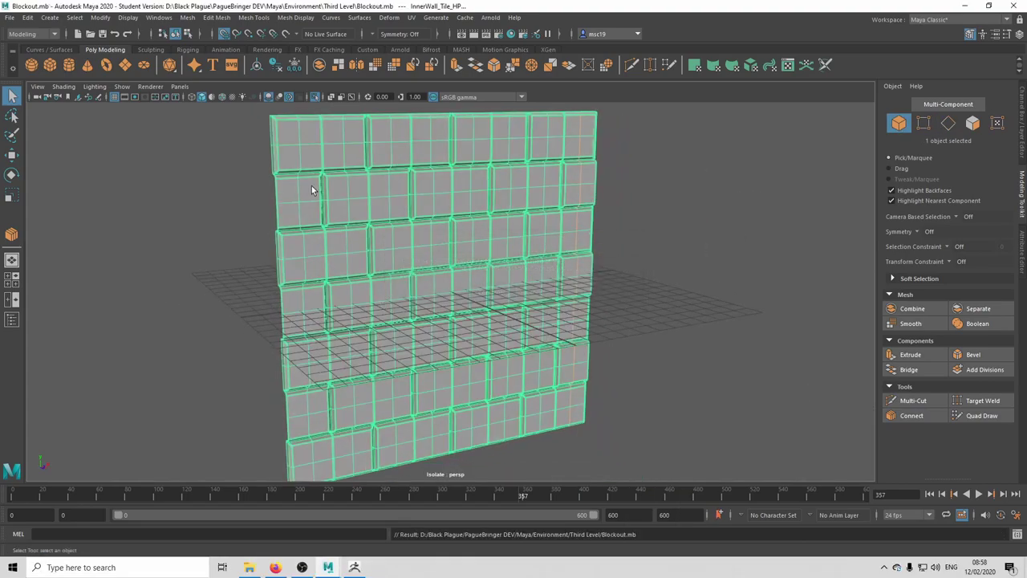
# Step: Export the evenly divided tile as an OBJ, replacing the existing InnerWall_Tile.obj
pyautogui.click(9, 17)
pyautogui.click(76, 158)
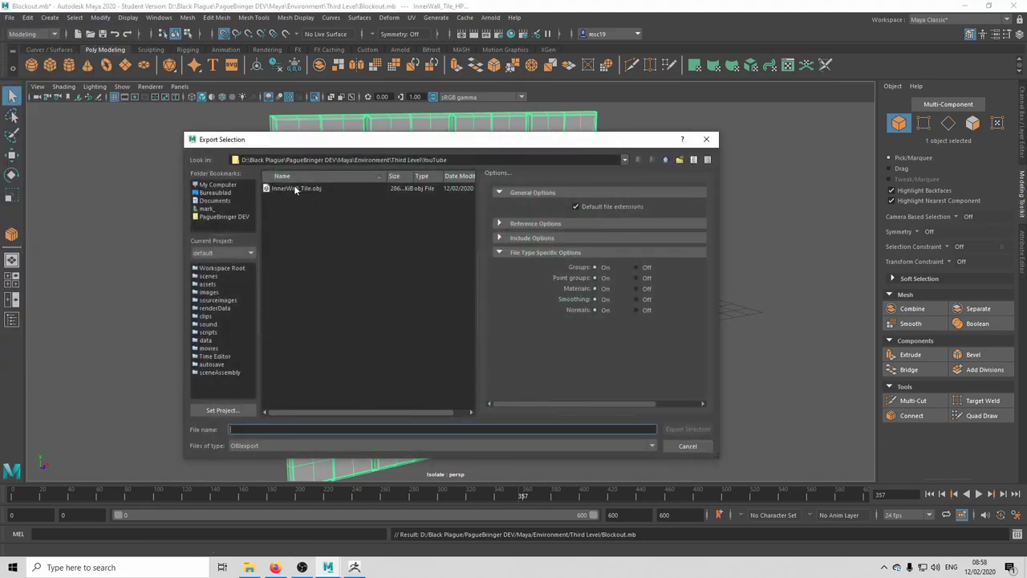
pyautogui.doubleClick(294, 186)
pyautogui.click(443, 319)
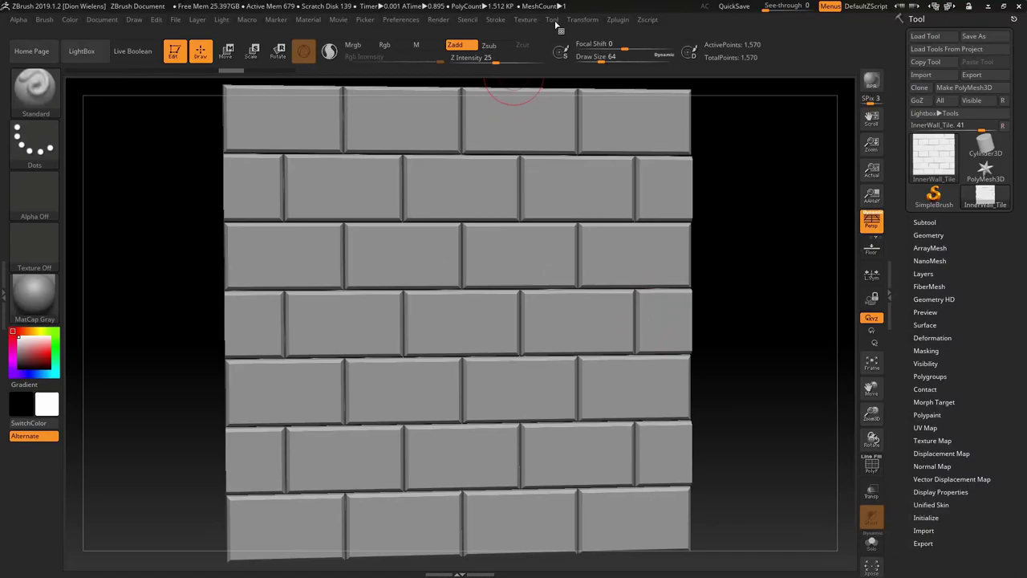
# Step: In ZBrush, import the updated InnerWall_Tile and subdivide the mesh several times for sculpting
pyautogui.click(554, 20)
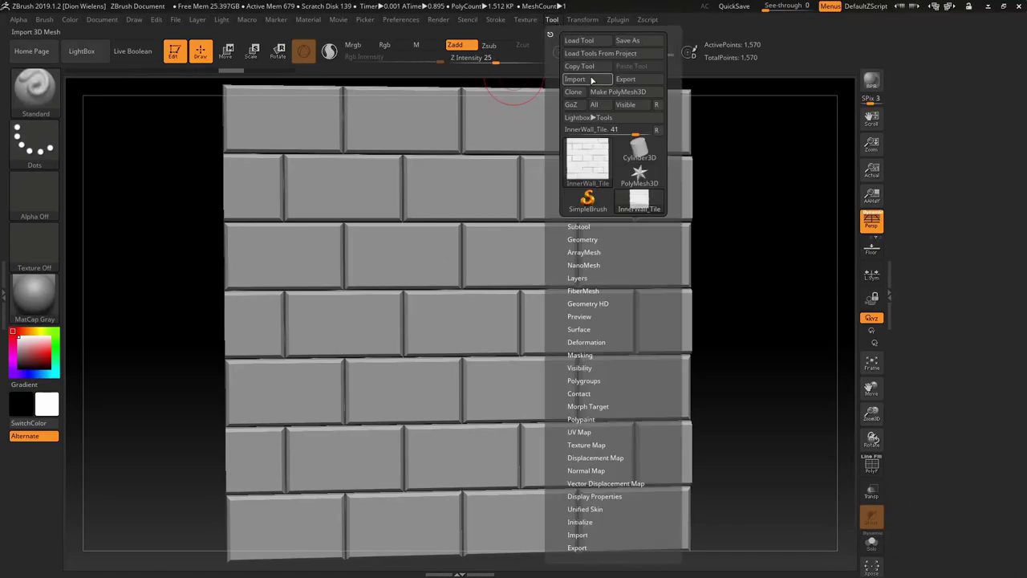
pyautogui.click(562, 143)
pyautogui.doubleClick(158, 79)
pyautogui.moveTo(756, 275); pyautogui.dragTo(731, 276)
pyautogui.hotkey('ctrl', 'd')
pyautogui.hotkey('ctrl', 'd')
pyautogui.hotkey('ctrl', 'd')
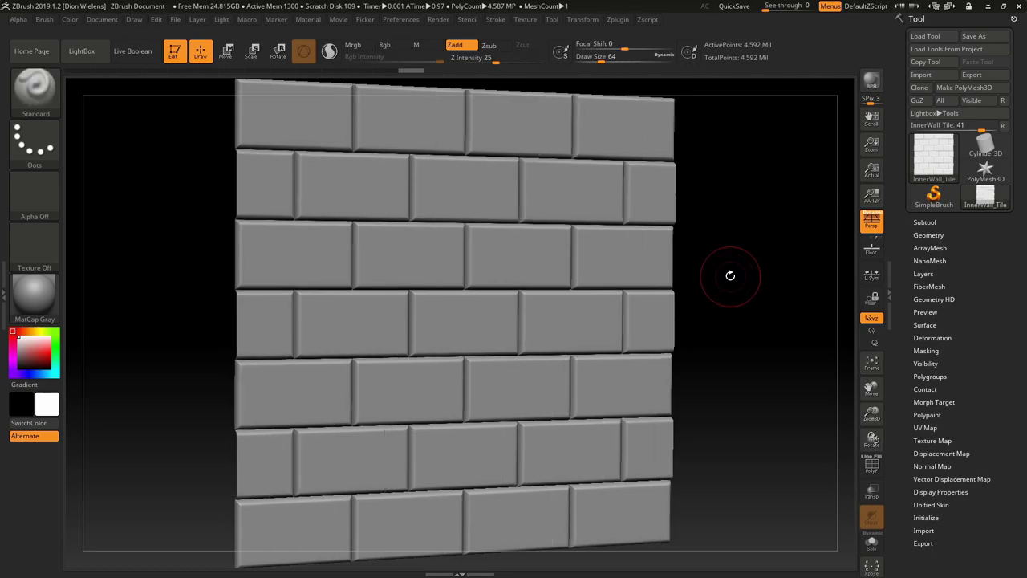
# Step: Choose the ClayTubes brush, switch it to Zsub, and set its Z Intensity to 12
pyautogui.moveTo(730, 276)
pyautogui.keyDown('shift'); pyautogui.mouseDown()
pyautogui.moveTo(731, 257)
pyautogui.moveTo(720, 257)
pyautogui.mouseUp(); pyautogui.keyUp('shift')
pyautogui.press('b')
pyautogui.press('c')
pyautogui.press('t')
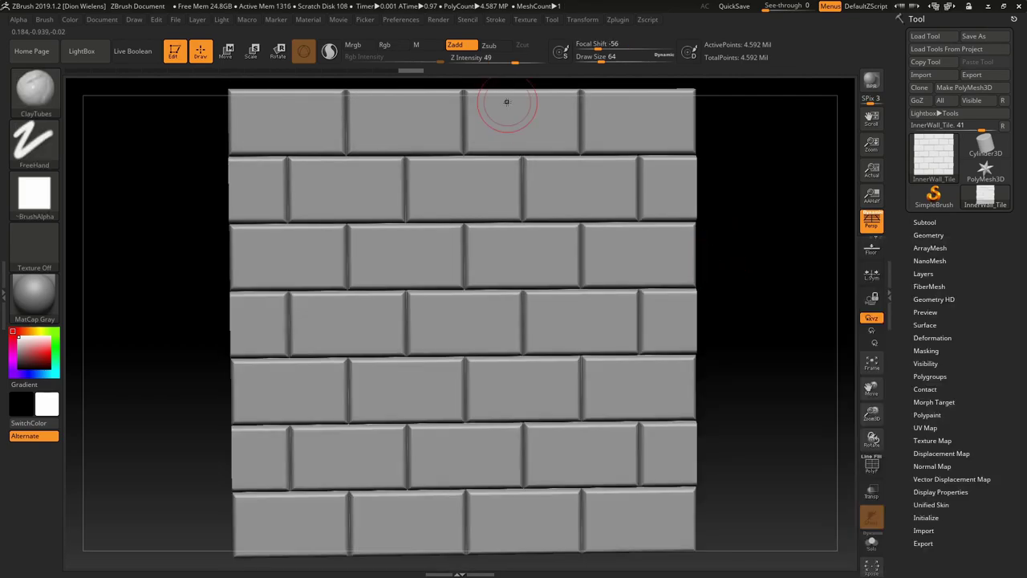
pyautogui.click(489, 45)
pyautogui.moveTo(507, 59); pyautogui.dragTo(494, 61)
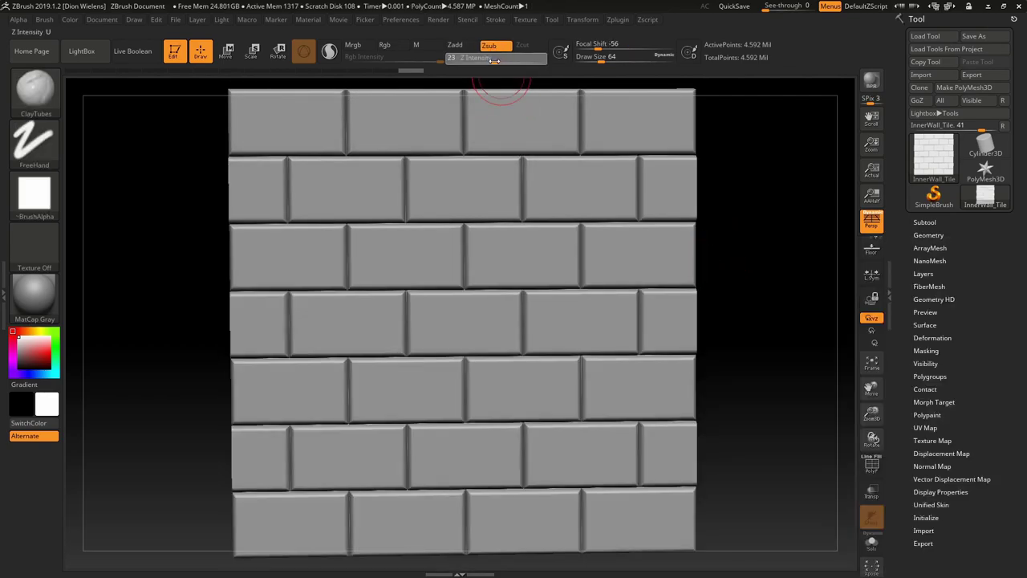
# Step: Reduce the ClayTubes Draw Size to 31 and bring the wall's upper-right corner into close view
pyautogui.moveTo(729, 177); pyautogui.dragTo(736, 247)
pyautogui.keyDown('ctrl'); pyautogui.moveTo(737, 248); pyautogui.dragTo(733, 277, button='right'); pyautogui.keyUp('ctrl')
pyautogui.press('s')
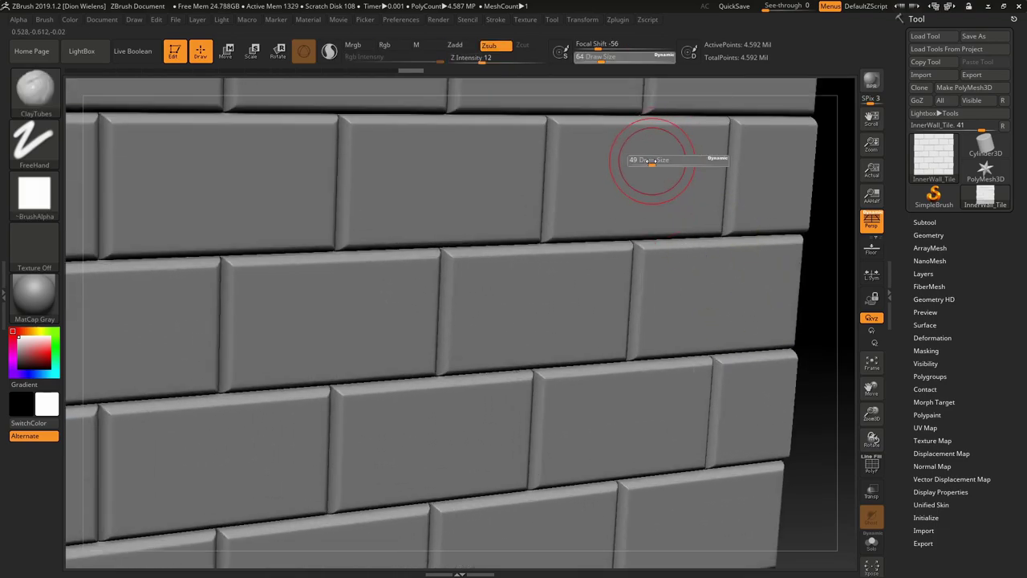
pyautogui.moveTo(654, 161); pyautogui.dragTo(642, 161)
pyautogui.keyDown('alt'); pyautogui.moveTo(815, 257); pyautogui.dragTo(636, 427, button='right'); pyautogui.keyUp('alt')
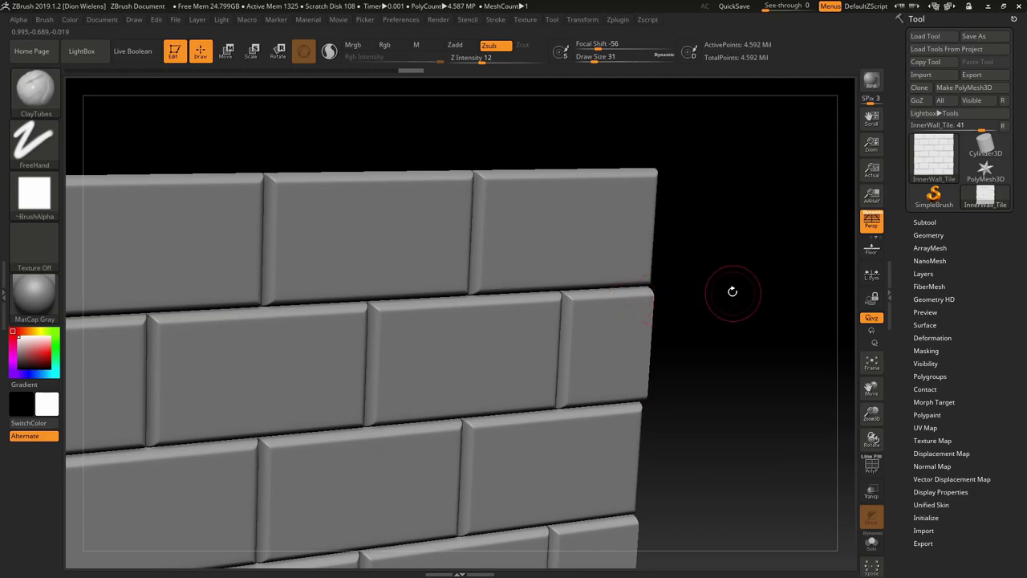
# Step: Set the ClayTubes Draw Size to 7 and carve wear into the top and left edges of the second row's rightmost half brick
pyautogui.moveTo(729, 292); pyautogui.dragTo(676, 293)
pyautogui.press('s')
pyautogui.moveTo(614, 294); pyautogui.dragTo(563, 318)
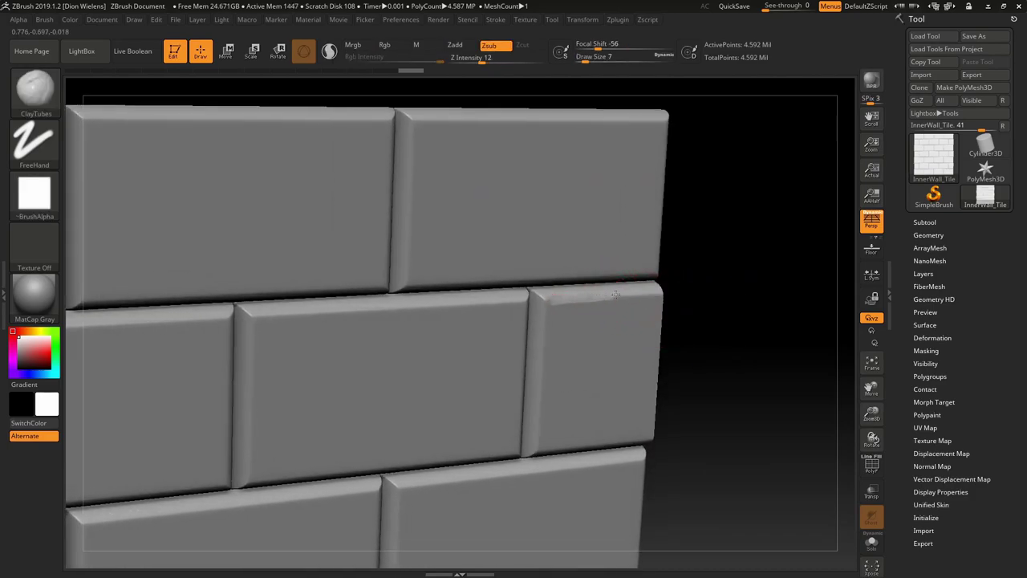
pyautogui.moveTo(648, 290); pyautogui.dragTo(547, 297)
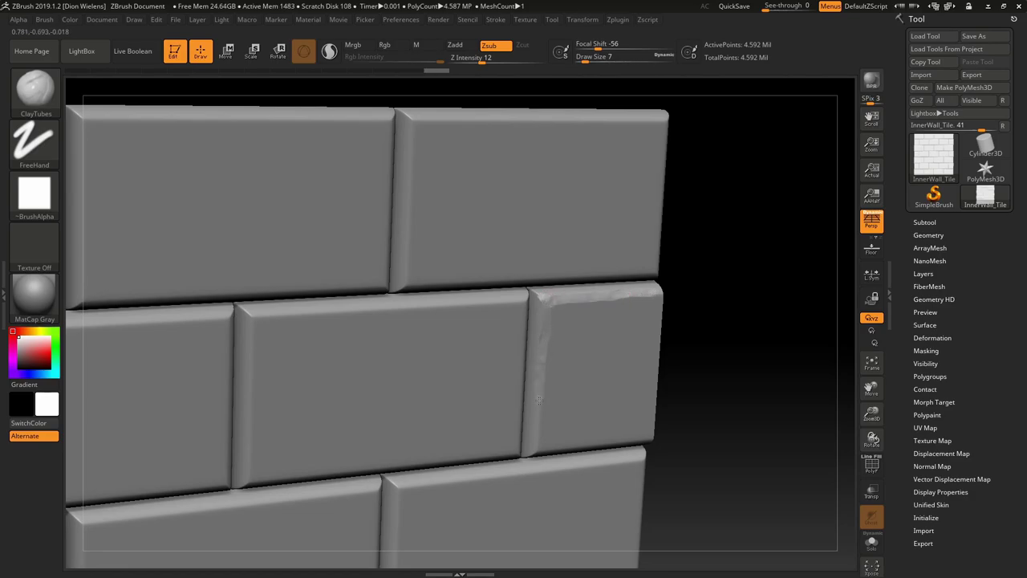
# Step: Carve the bottom edge of that half brick, roughen its left edge further, and smooth the carved wear
pyautogui.moveTo(706, 377); pyautogui.dragTo(723, 353)
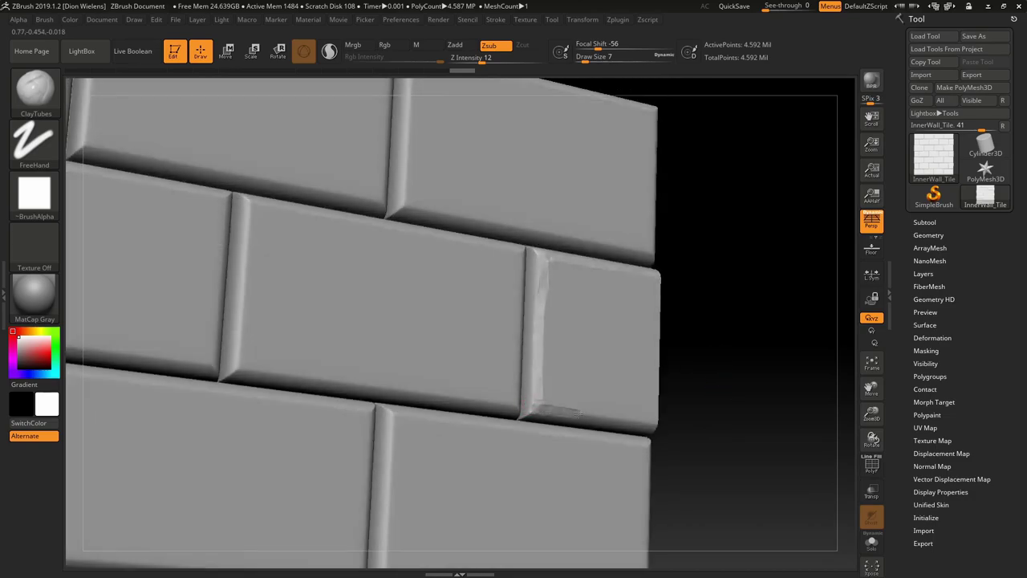
pyautogui.moveTo(690, 393)
pyautogui.mouseDown()
pyautogui.moveTo(715, 378)
pyautogui.moveTo(695, 380)
pyautogui.mouseUp()
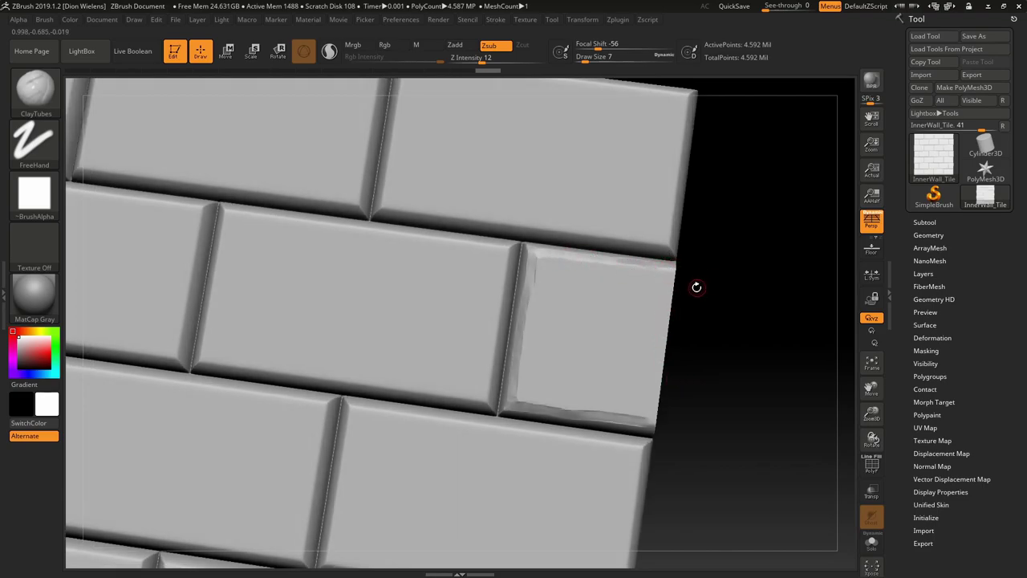
pyautogui.moveTo(696, 285)
pyautogui.mouseDown()
pyautogui.moveTo(677, 279)
pyautogui.moveTo(641, 405)
pyautogui.mouseUp()
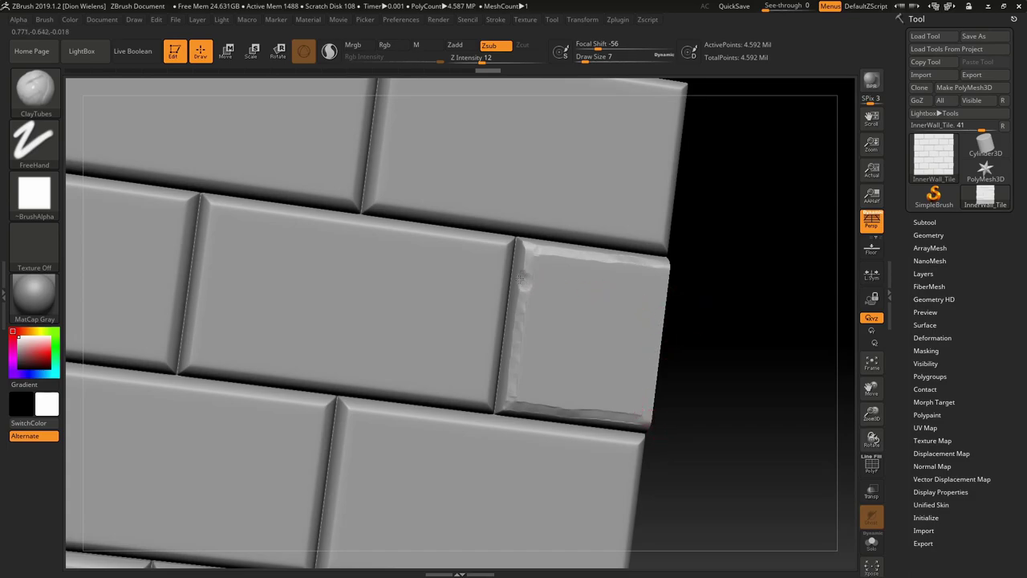
pyautogui.press('shift')
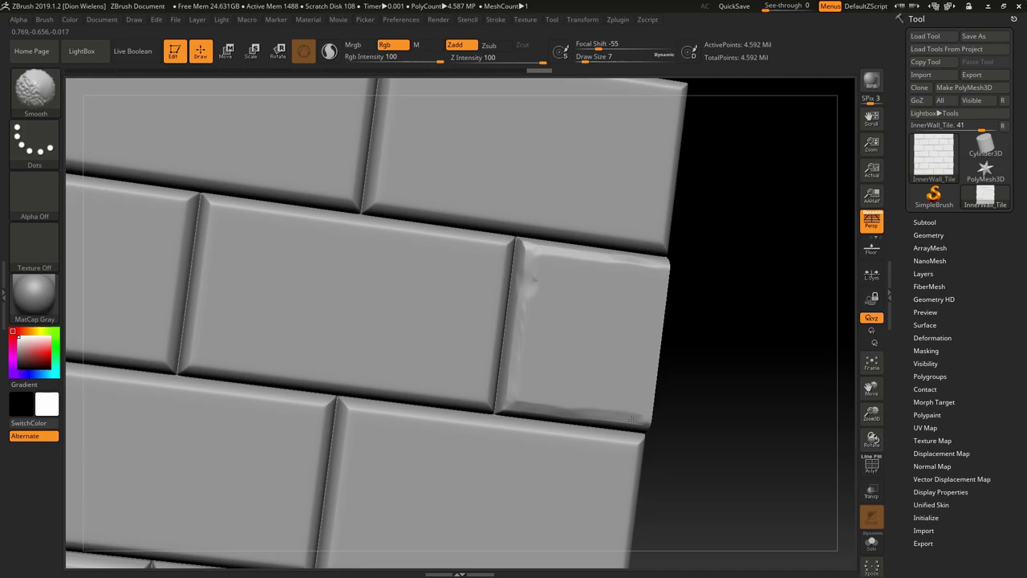
# Step: Carve worn edges on the brick beside the half brick, then continue the edge wear across the rest of the wall
pyautogui.press('f')
pyautogui.moveTo(726, 337)
pyautogui.keyDown('shift'); pyautogui.mouseDown()
pyautogui.moveTo(737, 310)
pyautogui.moveTo(662, 384)
pyautogui.mouseUp(); pyautogui.keyUp('shift')
pyautogui.moveTo(666, 320); pyautogui.dragTo(732, 340, button='right')
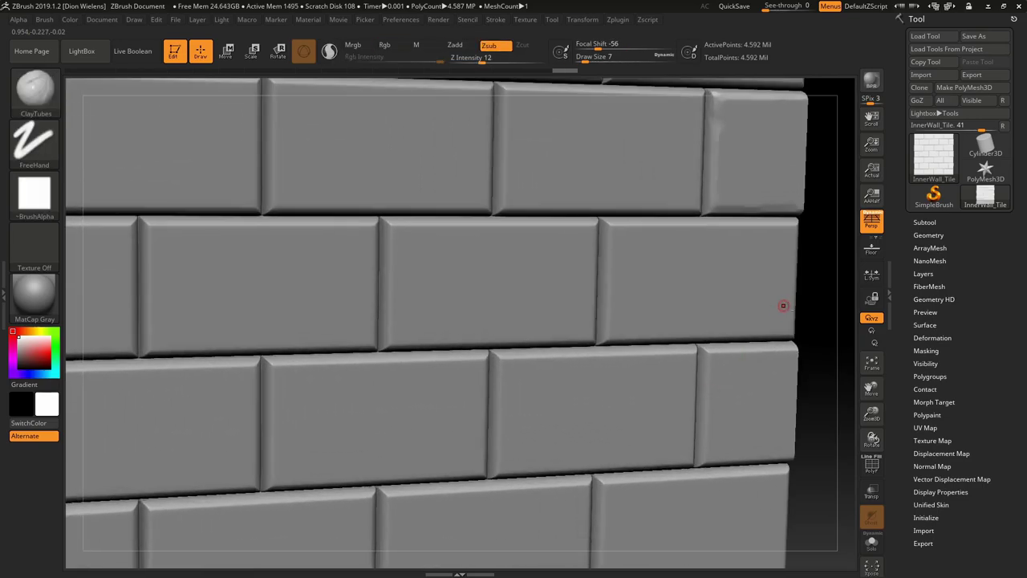
pyautogui.keyDown('alt'); pyautogui.moveTo(786, 401); pyautogui.dragTo(753, 526, button='right'); pyautogui.keyUp('alt')
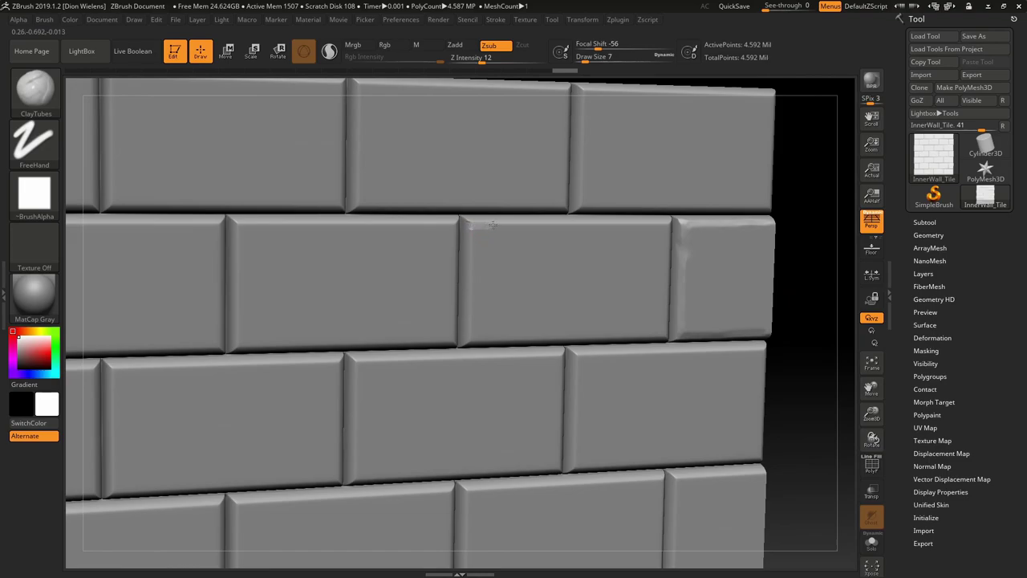
pyautogui.moveTo(640, 224); pyautogui.dragTo(668, 226)
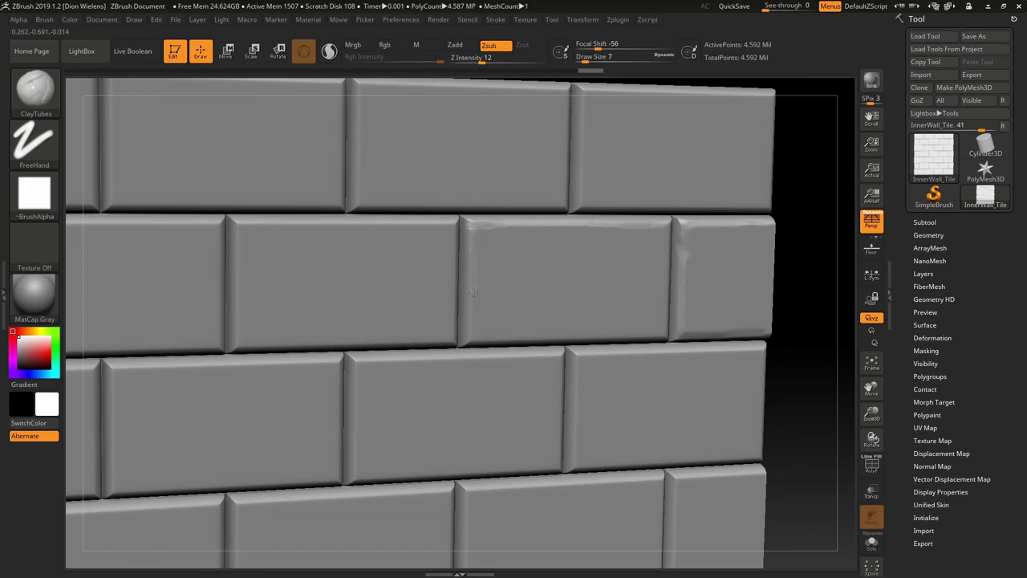
pyautogui.moveTo(786, 385); pyautogui.dragTo(543, 343)
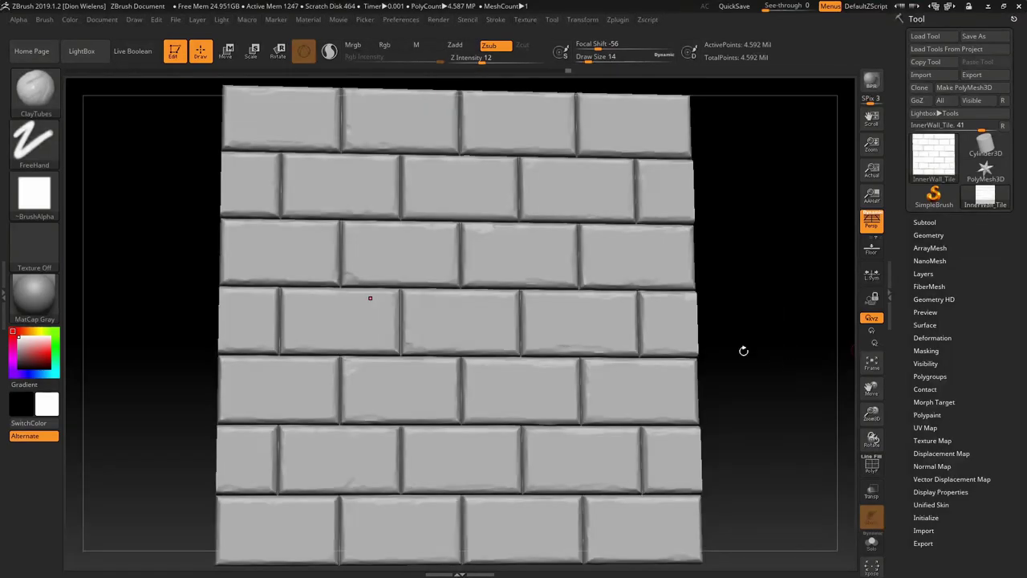
# Step: Chip the upper-right corner of the top row's third brick and the upper-left corner of the second row's third brick
pyautogui.moveTo(743, 351); pyautogui.dragTo(744, 351)
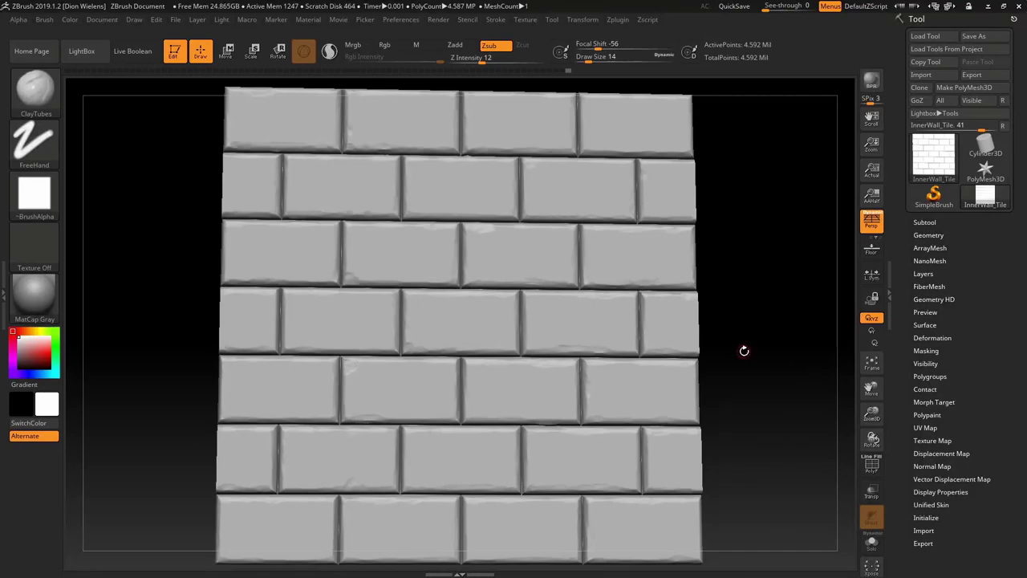
pyautogui.press('shift')
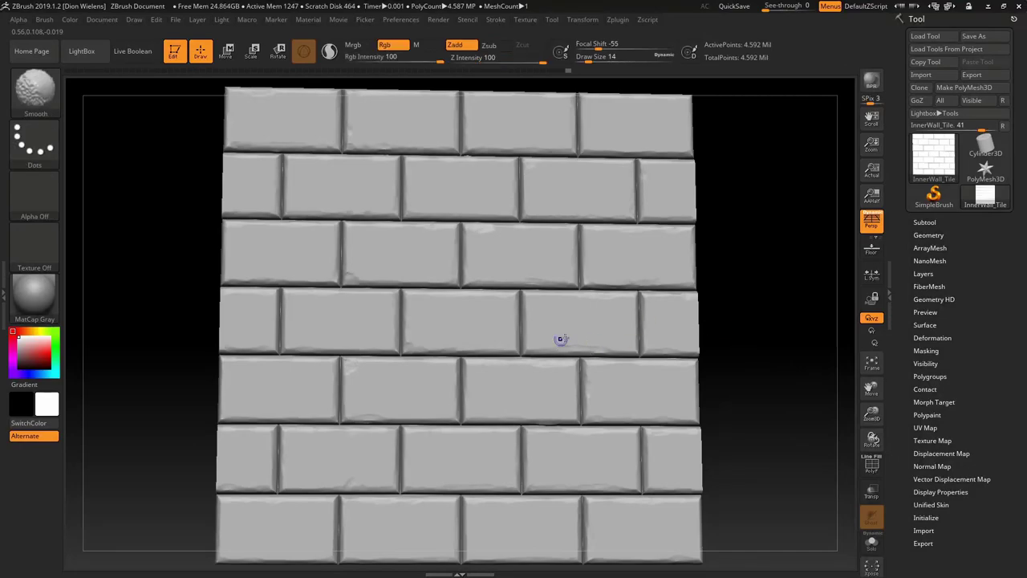
pyautogui.keyDown('shift'); pyautogui.moveTo(740, 299); pyautogui.dragTo(745, 298); pyautogui.keyUp('shift')
pyautogui.keyDown('alt'); pyautogui.moveTo(765, 240); pyautogui.dragTo(764, 309); pyautogui.keyUp('alt')
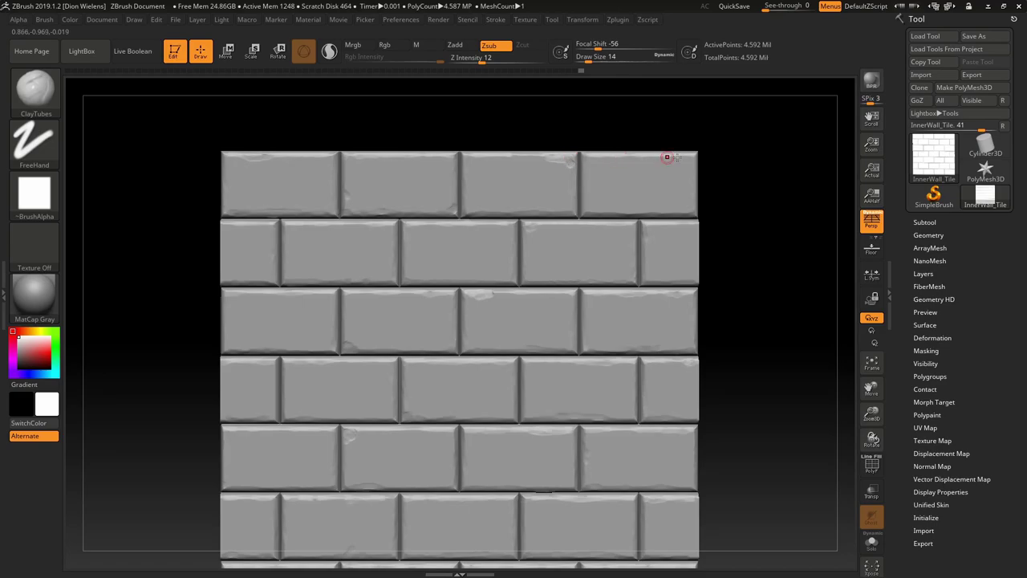
pyautogui.moveTo(737, 155); pyautogui.dragTo(748, 149)
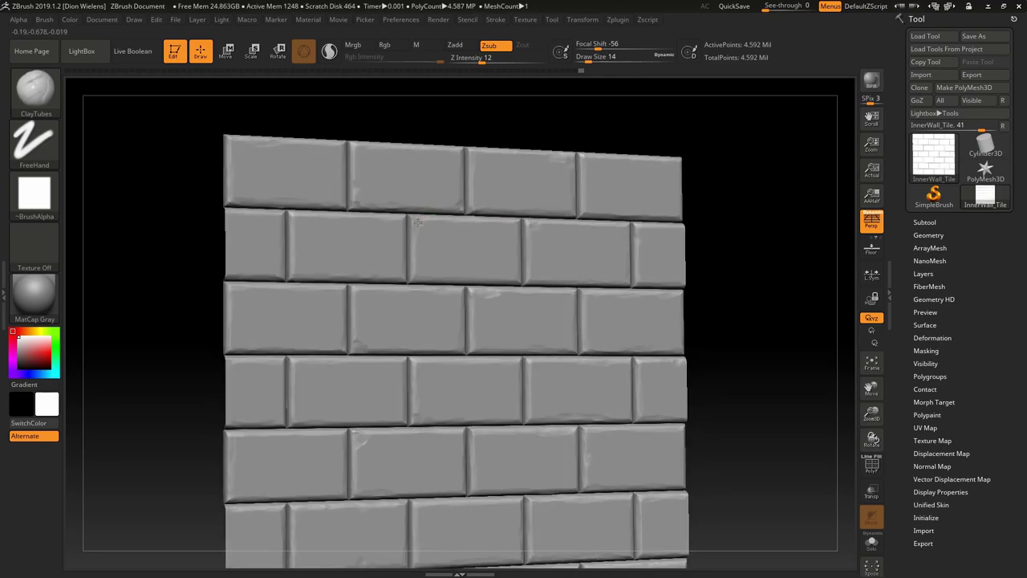
pyautogui.moveTo(440, 237)
pyautogui.mouseDown()
pyautogui.moveTo(525, 225)
pyautogui.moveTo(377, 345)
pyautogui.moveTo(305, 517)
pyautogui.mouseUp()
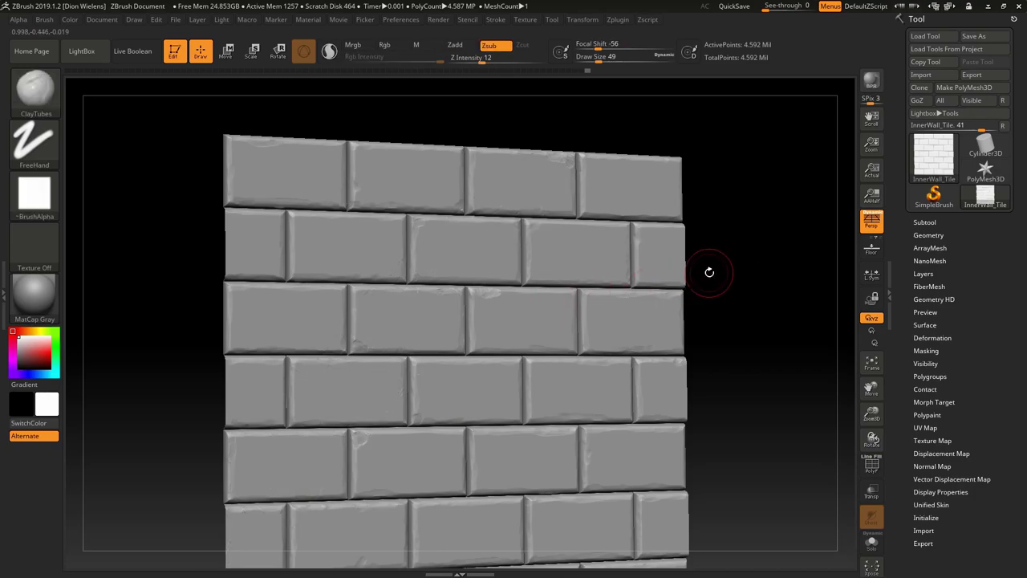
pyautogui.press('b')
pyautogui.press('h')
pyautogui.moveTo(642, 205); pyautogui.dragTo(307, 531)
pyautogui.hotkey('ctrl', 'z')
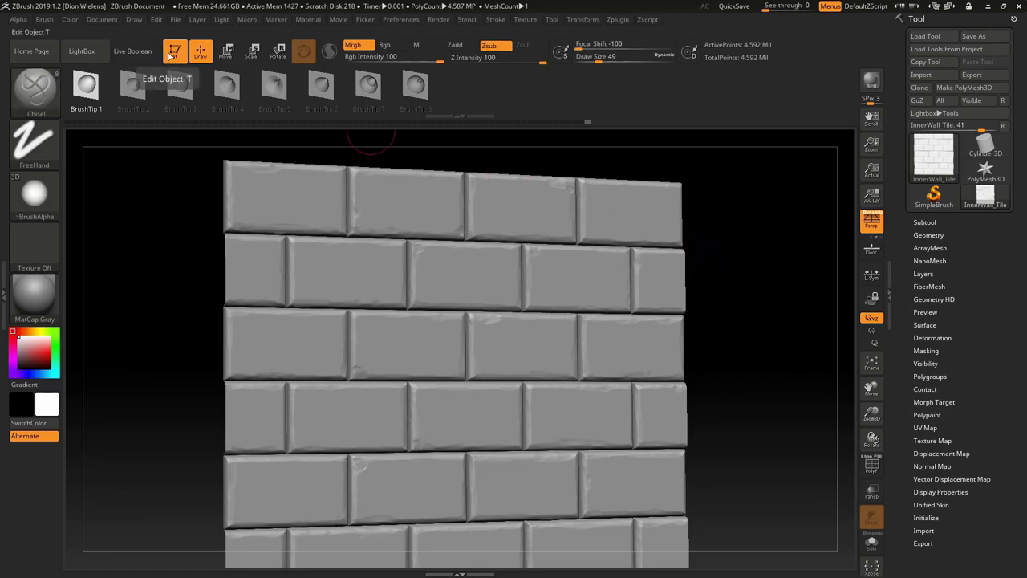
pyautogui.press('b')
pyautogui.press('c')
pyautogui.press('t')
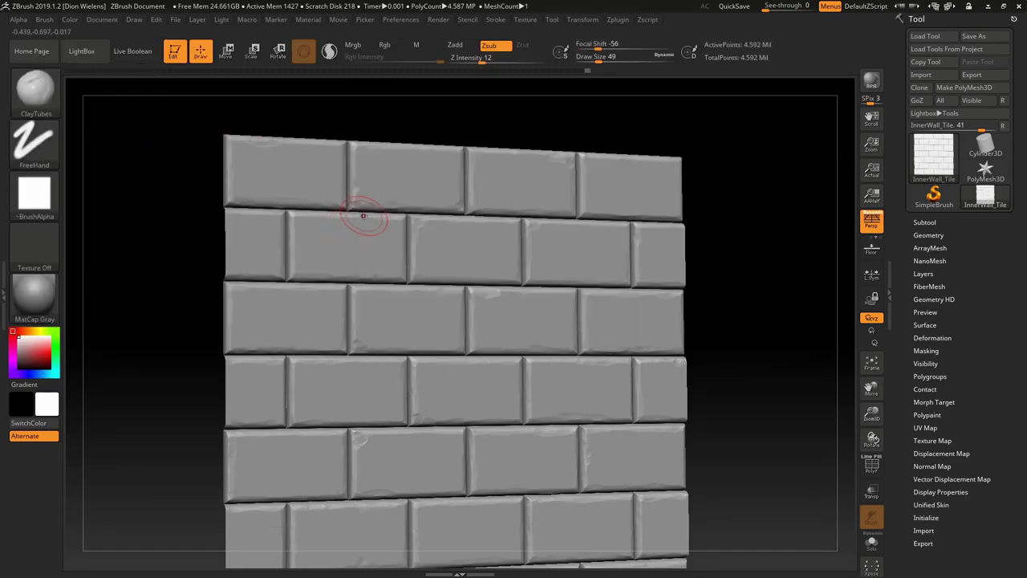
# Step: Set the ClayTubes Draw Size to 16 and carve chips into the top-right brick's bottom edge and the fifth row's first brick's top edge
pyautogui.press('[')
pyautogui.press('[')
pyautogui.moveTo(711, 211); pyautogui.dragTo(648, 219)
pyautogui.press('[')
pyautogui.press('[')
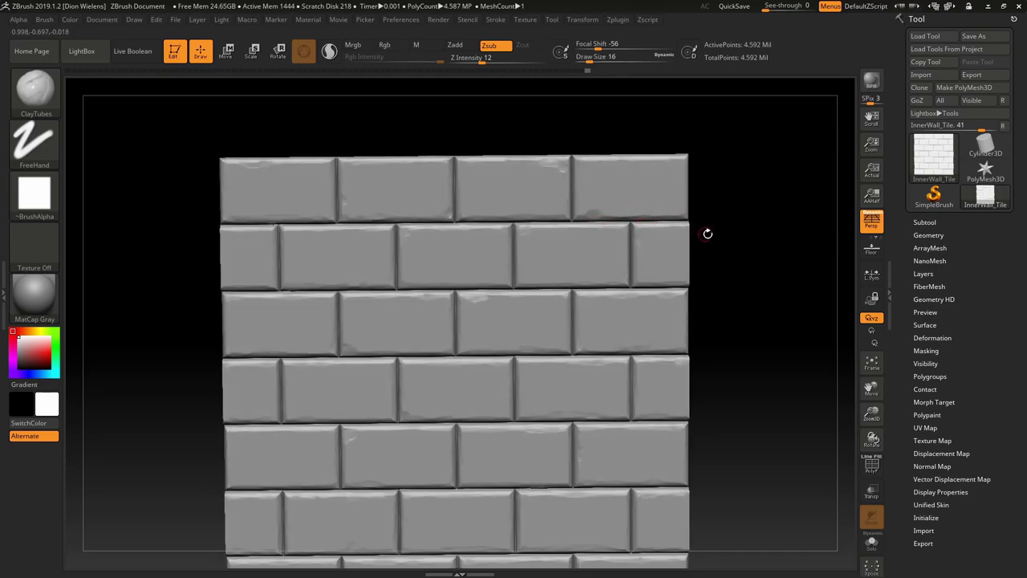
pyautogui.keyDown('alt'); pyautogui.moveTo(707, 234); pyautogui.dragTo(731, 164); pyautogui.keyUp('alt')
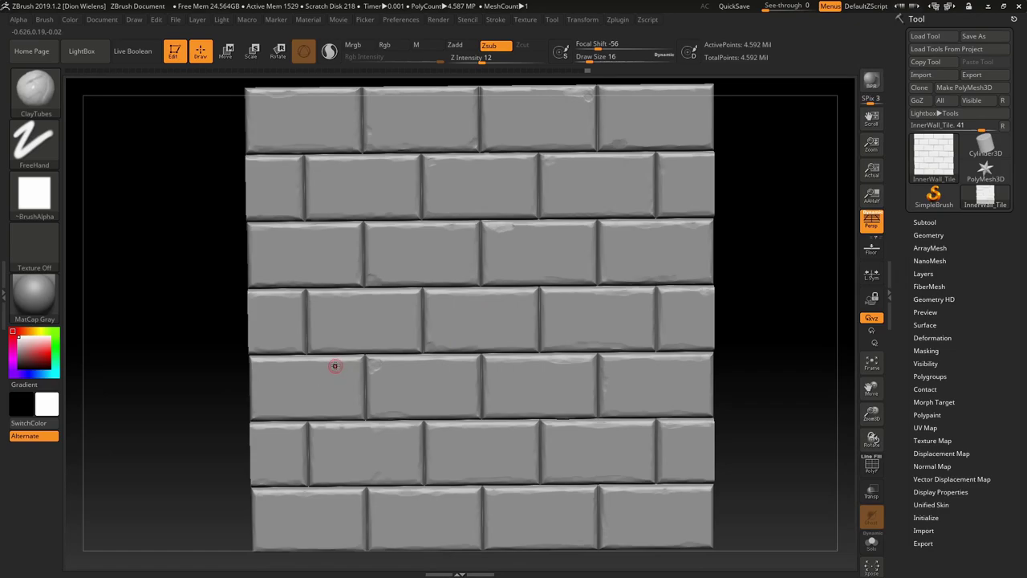
pyautogui.moveTo(319, 363); pyautogui.dragTo(313, 368)
# Step: Carve chips into the brick edges of the two lowest rows, using Draw Size 7 and then 11
pyautogui.keyDown('alt'); pyautogui.moveTo(194, 394); pyautogui.dragTo(205, 318); pyautogui.keyUp('alt')
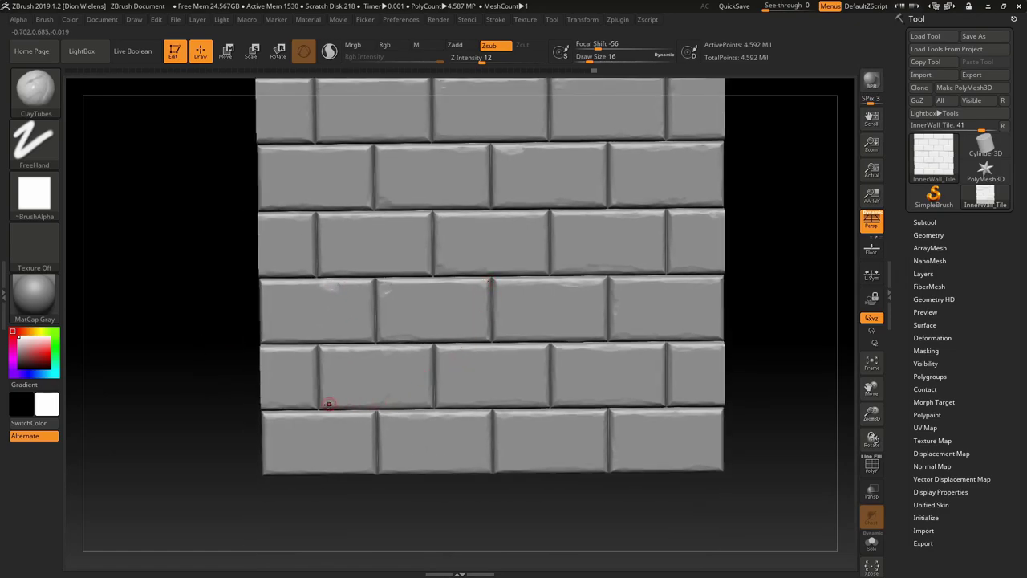
pyautogui.moveTo(325, 403); pyautogui.dragTo(329, 405)
pyautogui.press('s')
pyautogui.click(383, 401)
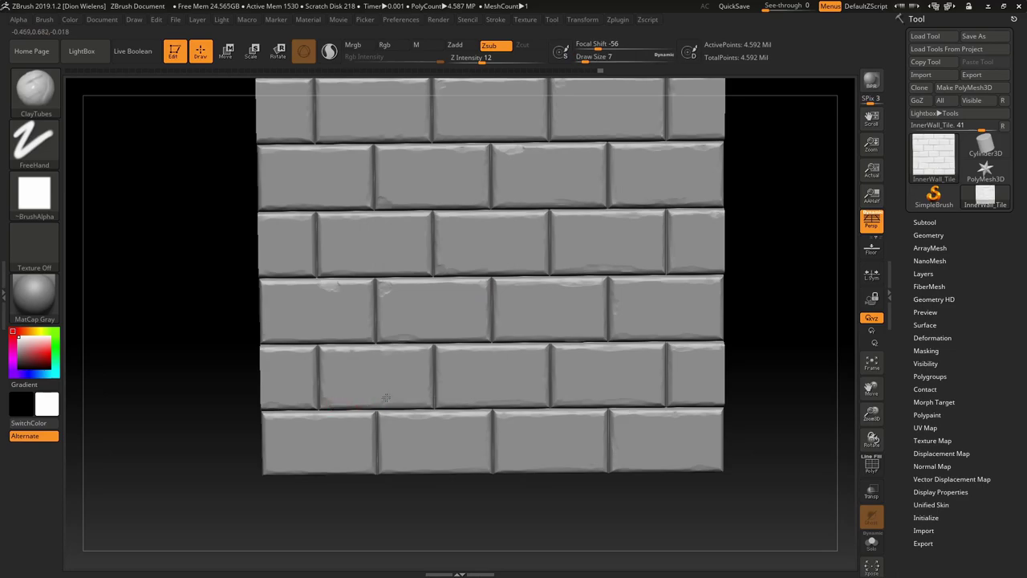
pyautogui.press(']')
pyautogui.press(']')
pyautogui.press(']')
pyautogui.press(']')
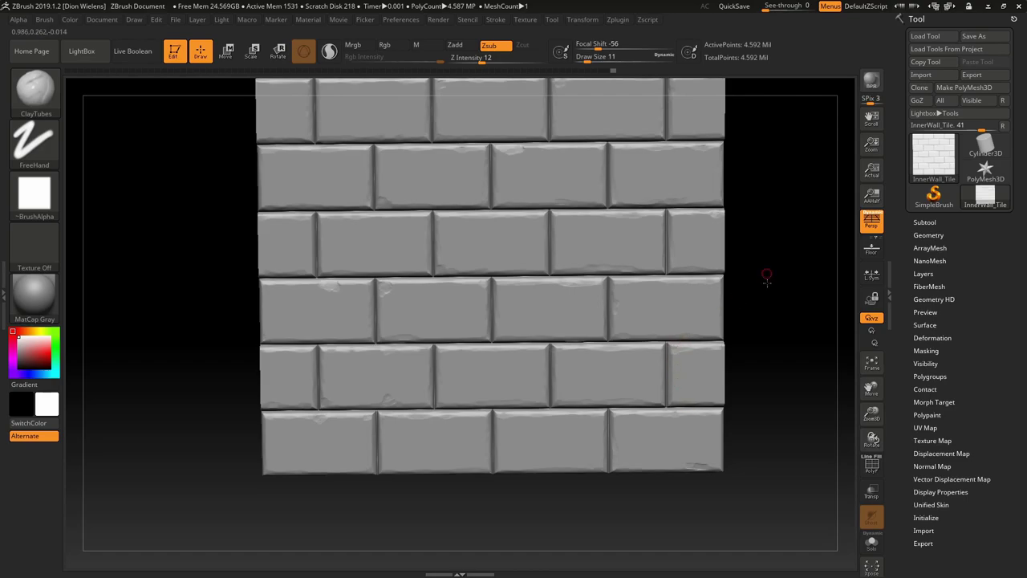
# Step: Carve a chip into the upper-left corner of the second row's rightmost half brick
pyautogui.keyDown('alt'); pyautogui.moveTo(766, 275); pyautogui.dragTo(735, 347); pyautogui.keyUp('alt')
pyautogui.keyDown('alt'); pyautogui.moveTo(769, 191); pyautogui.dragTo(731, 257); pyautogui.keyUp('alt')
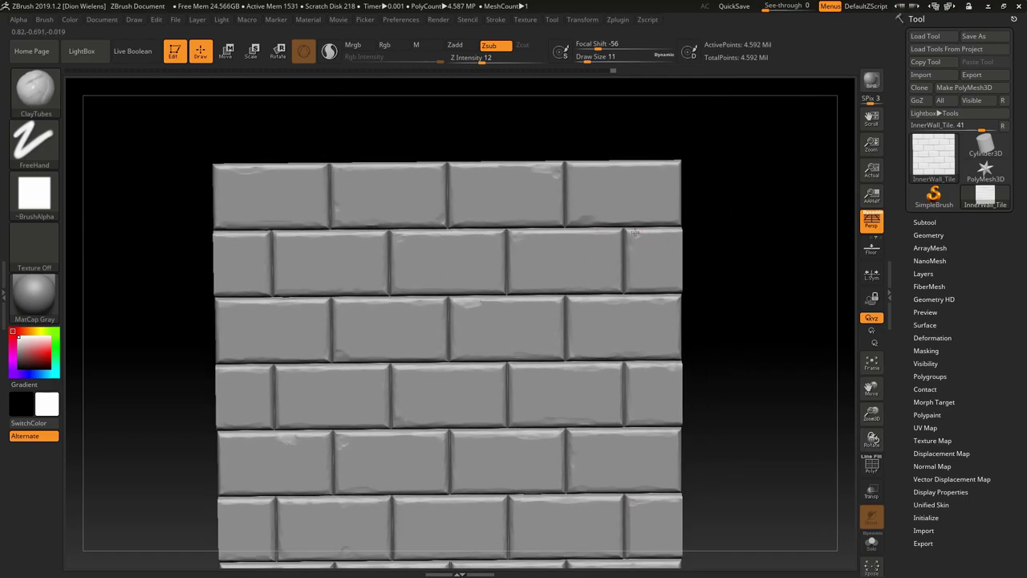
pyautogui.moveTo(700, 213); pyautogui.dragTo(744, 224)
# Step: Subdivide the wall mesh one more level for finer sculpting detail
pyautogui.keyDown('ctrl'); pyautogui.moveTo(745, 224); pyautogui.dragTo(683, 201, button='right'); pyautogui.keyUp('ctrl')
pyautogui.hotkey('ctrl', 'd')
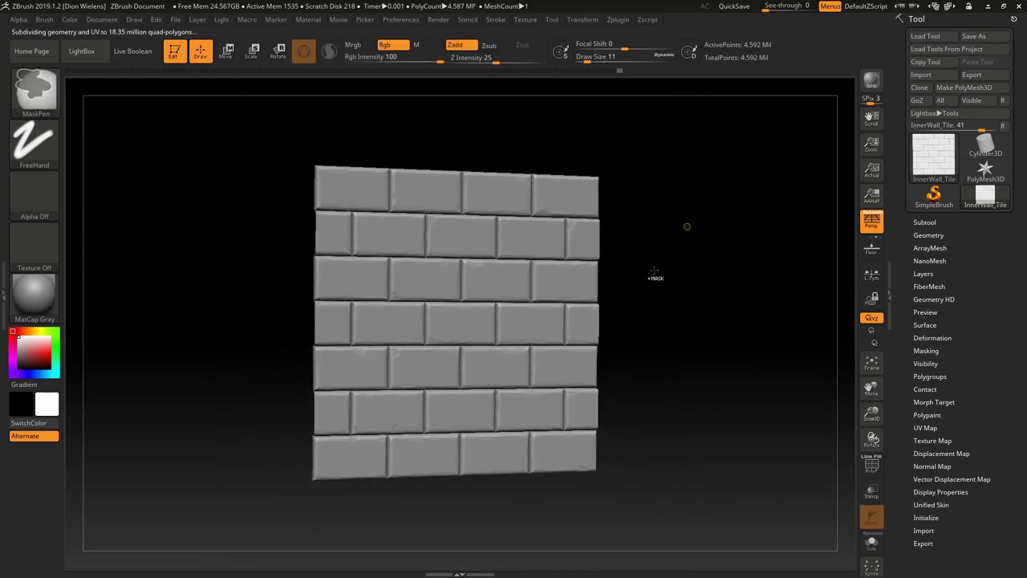
pyautogui.keyDown('shift'); pyautogui.moveTo(690, 245); pyautogui.dragTo(676, 259); pyautogui.keyUp('shift')
pyautogui.keyDown('ctrl'); pyautogui.moveTo(676, 260); pyautogui.dragTo(523, 397, button='right'); pyautogui.keyUp('ctrl')
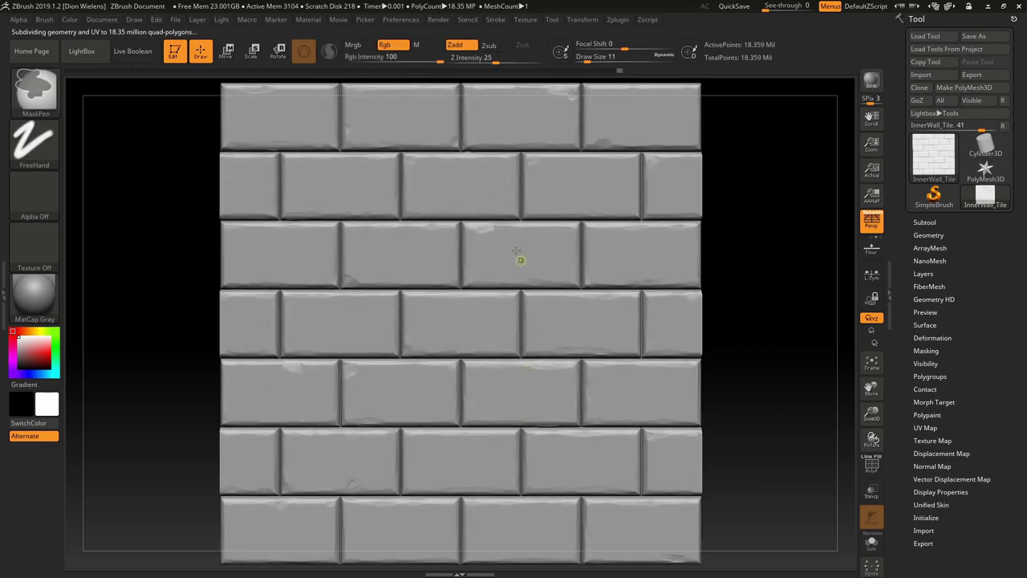
# Step: With Draw Size 8, chip the top edge of the third row's third brick and the right edges of two fourth-row bricks
pyautogui.keyDown('ctrl'); pyautogui.moveTo(520, 257); pyautogui.dragTo(536, 261, button='right'); pyautogui.keyUp('ctrl')
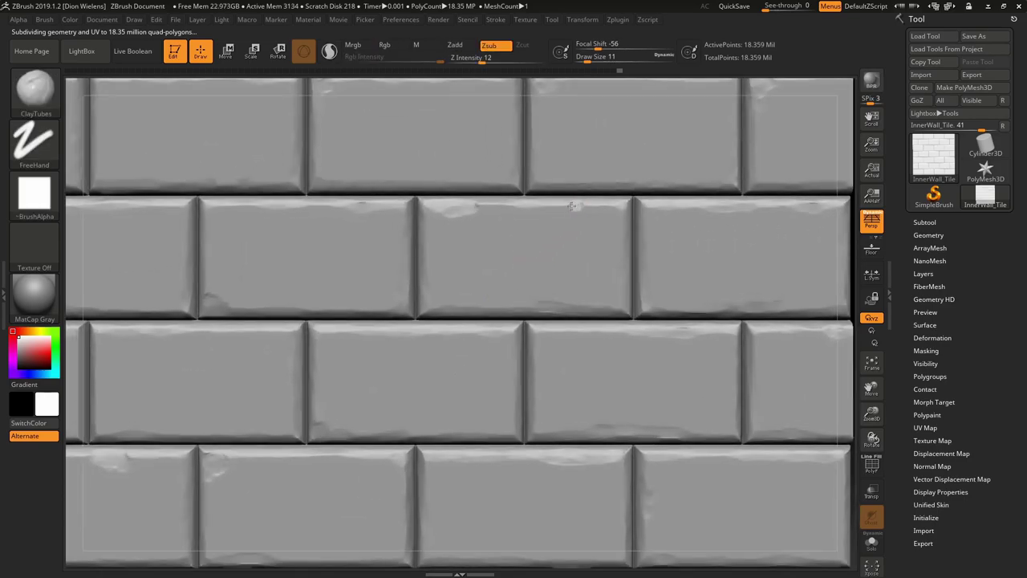
pyautogui.press('[')
pyautogui.press('f')
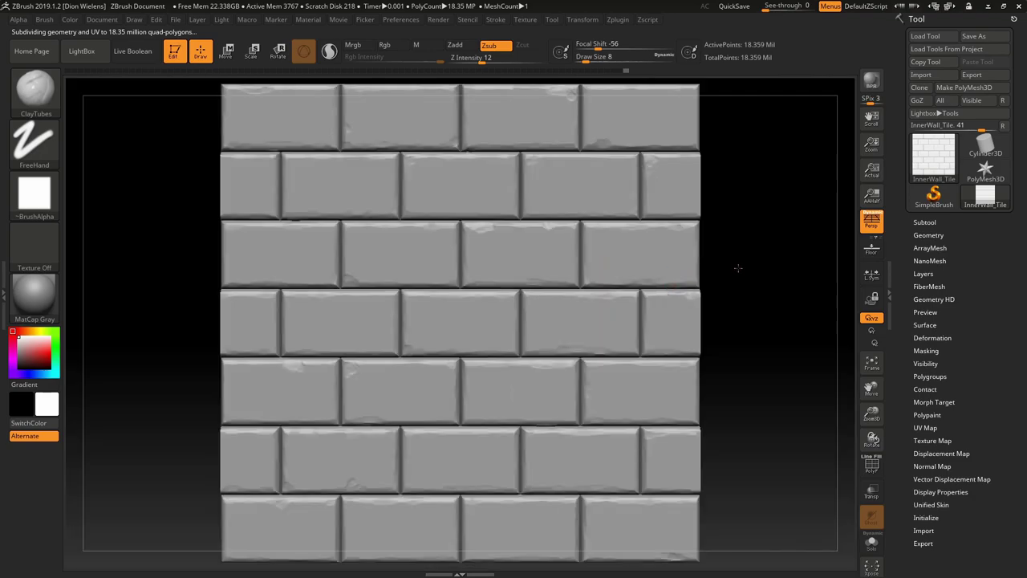
pyautogui.moveTo(738, 268); pyautogui.dragTo(596, 324, button='right')
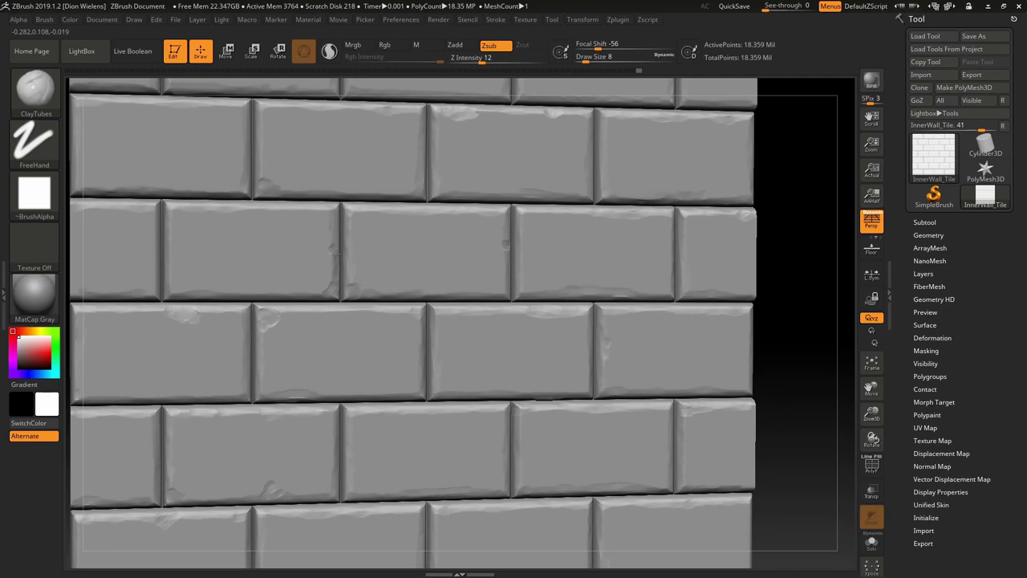
pyautogui.press('f')
# Step: Carve small chips into the second row's second brick and the upper-left corner of the bottom row's third brick
pyautogui.moveTo(807, 294); pyautogui.dragTo(777, 330)
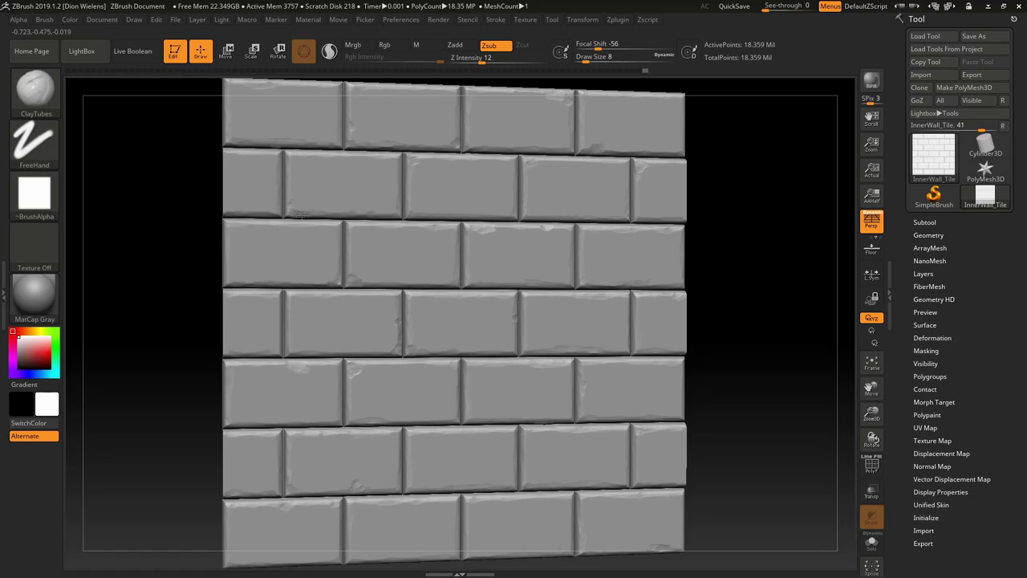
pyautogui.moveTo(294, 155); pyautogui.dragTo(302, 158)
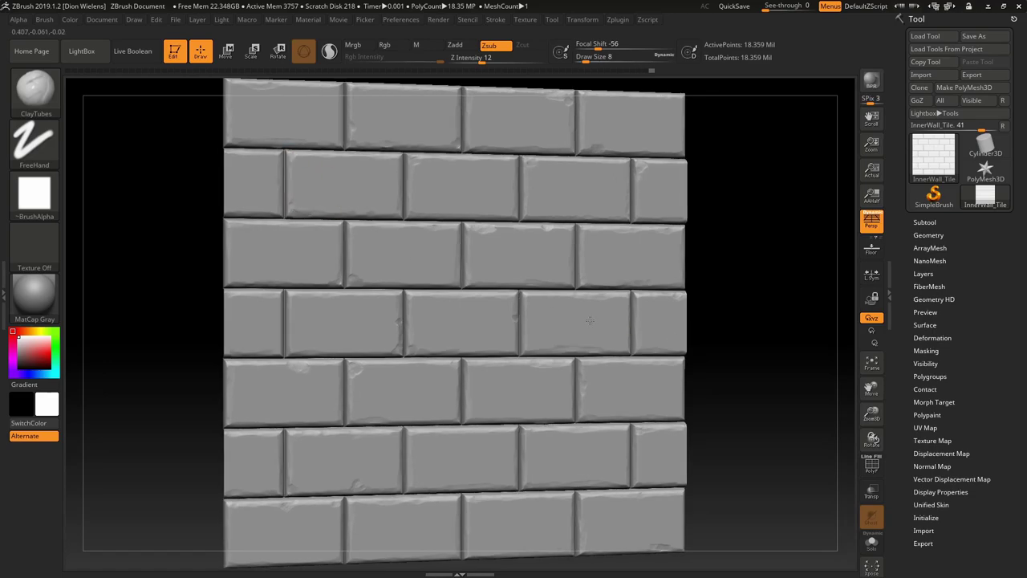
pyautogui.moveTo(751, 351); pyautogui.dragTo(698, 290)
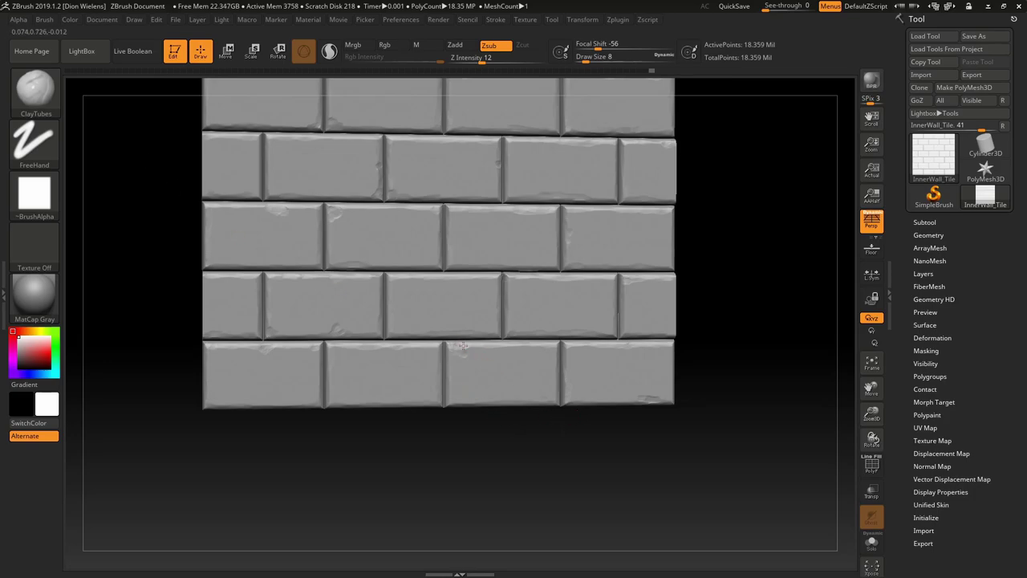
pyautogui.moveTo(457, 344); pyautogui.dragTo(462, 351)
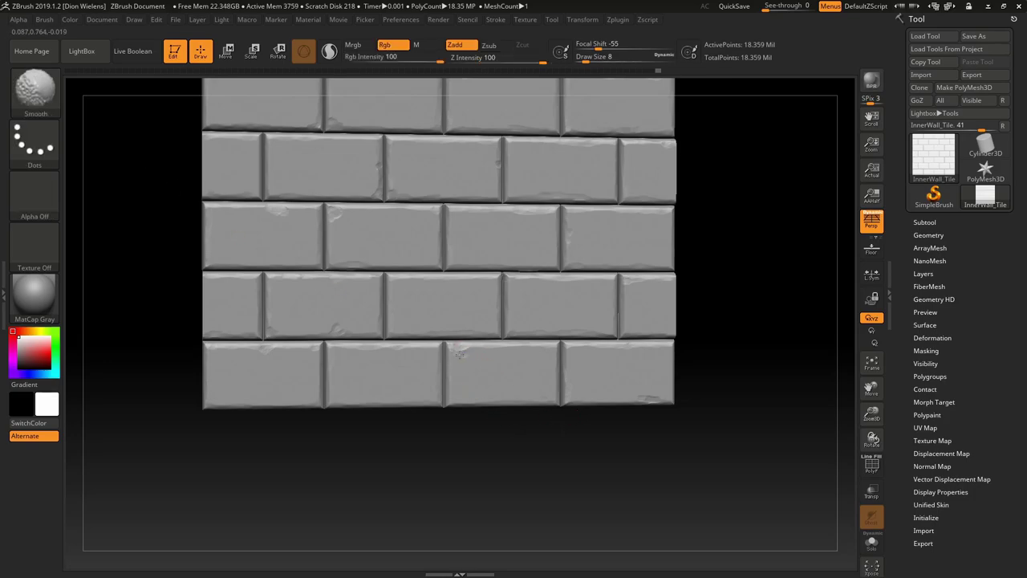
# Step: With ClayTubes at Z Intensity 5, carve a shallow worn patch into the face of the fourth row's middle brick and soften it
pyautogui.keyDown('alt'); pyautogui.moveTo(547, 354); pyautogui.dragTo(564, 506, button='right'); pyautogui.keyUp('alt')
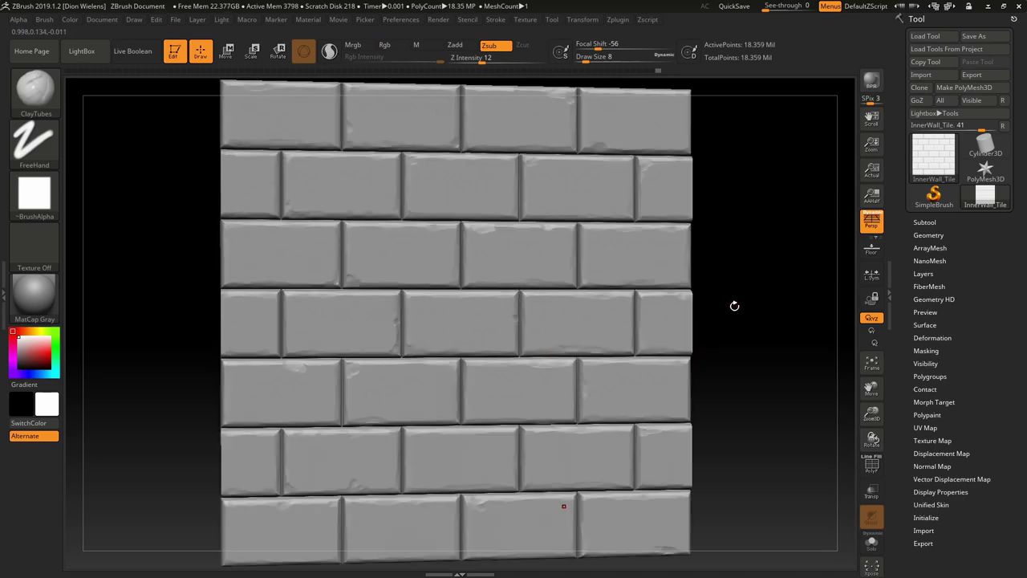
pyautogui.press('f')
pyautogui.keyDown('shift'); pyautogui.moveTo(736, 291); pyautogui.dragTo(705, 296); pyautogui.keyUp('shift')
pyautogui.press('f')
pyautogui.moveTo(696, 297); pyautogui.dragTo(711, 374, button='right')
pyautogui.press('alt')
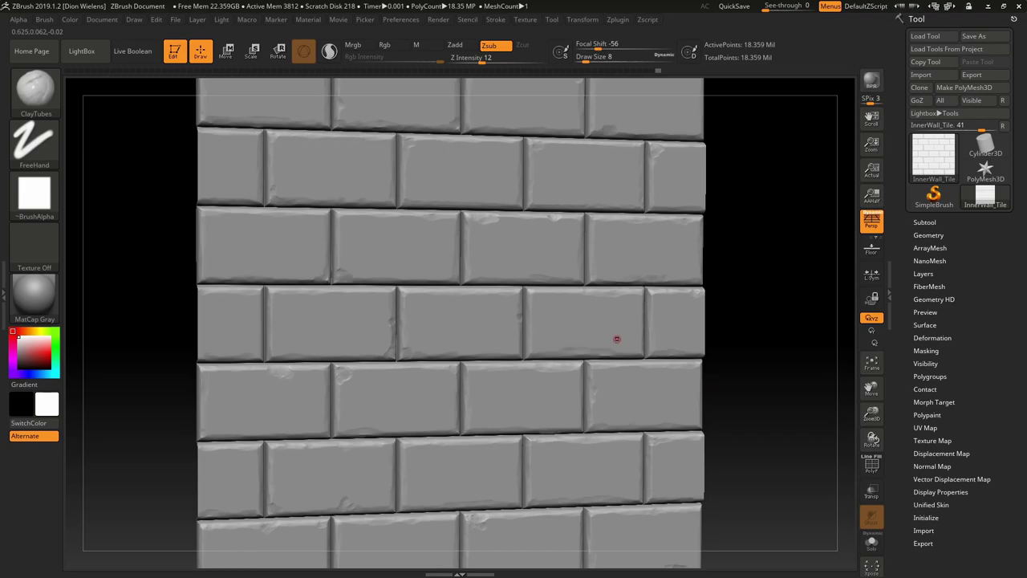
pyautogui.press('s')
pyautogui.moveTo(577, 338); pyautogui.dragTo(584, 340)
pyautogui.press('space')
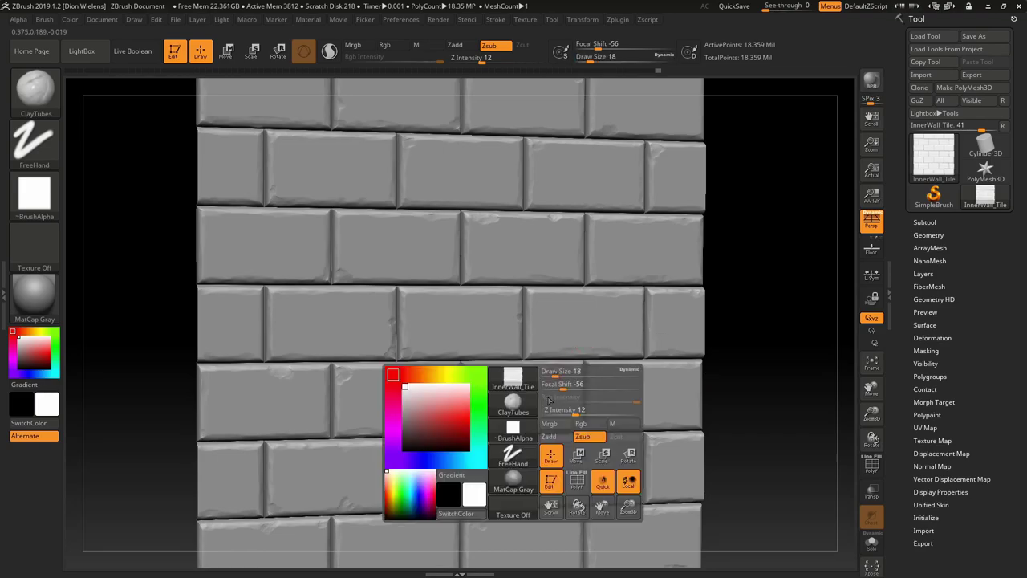
pyautogui.moveTo(571, 412); pyautogui.dragTo(560, 412)
pyautogui.press('[')
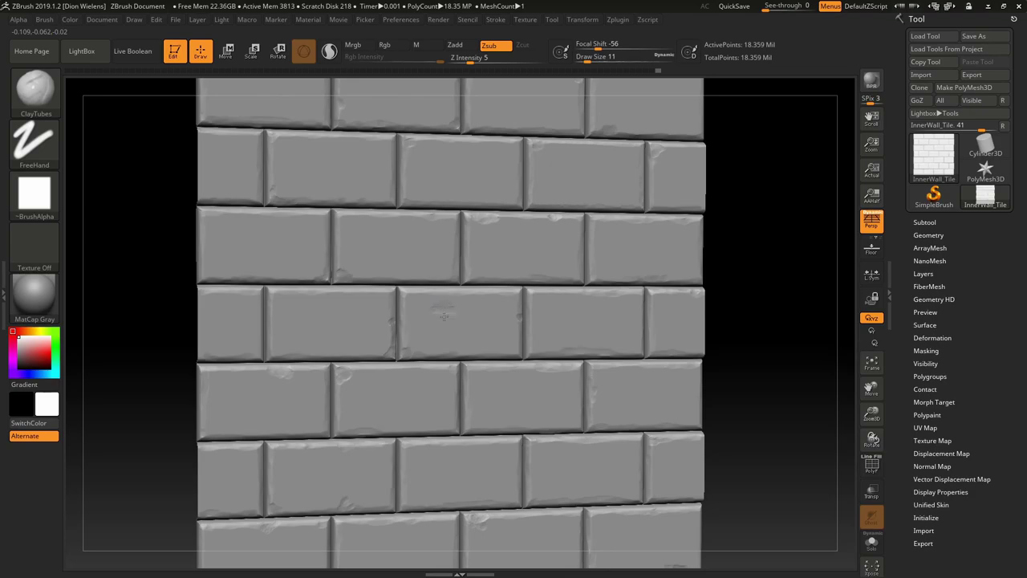
pyautogui.press('shift')
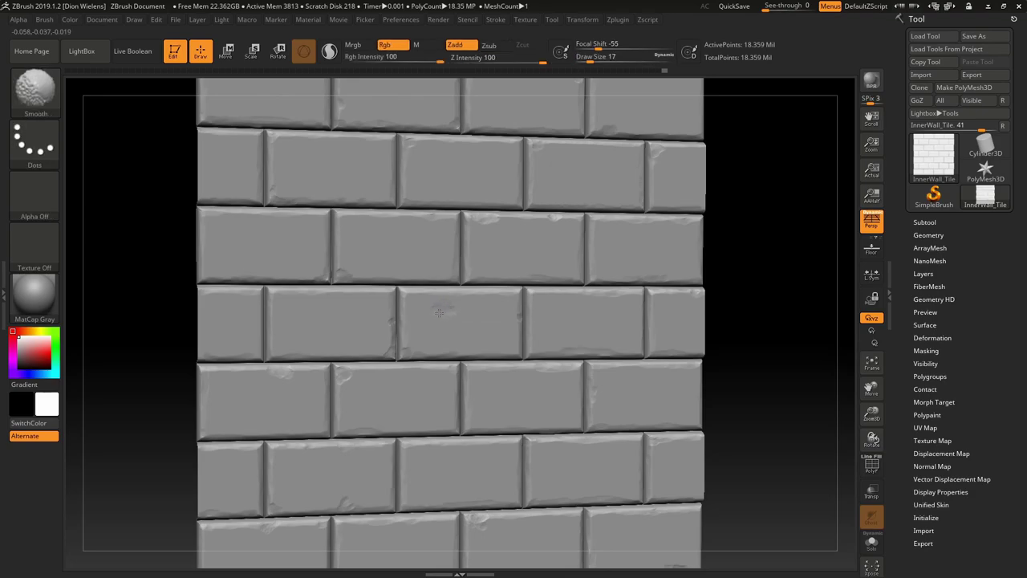
# Step: Lower Z Intensity to 2 and carve a faint worn patch into the face of the second row's rightmost full brick
pyautogui.keyDown('alt'); pyautogui.moveTo(752, 243); pyautogui.dragTo(740, 365); pyautogui.keyUp('alt')
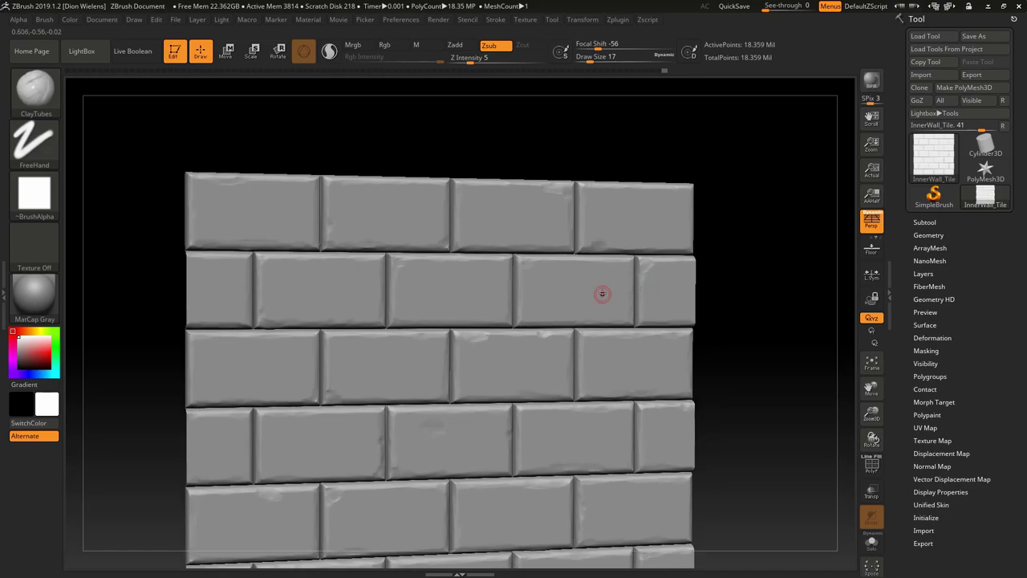
pyautogui.press('space')
pyautogui.click(597, 334)
pyautogui.press('shift')
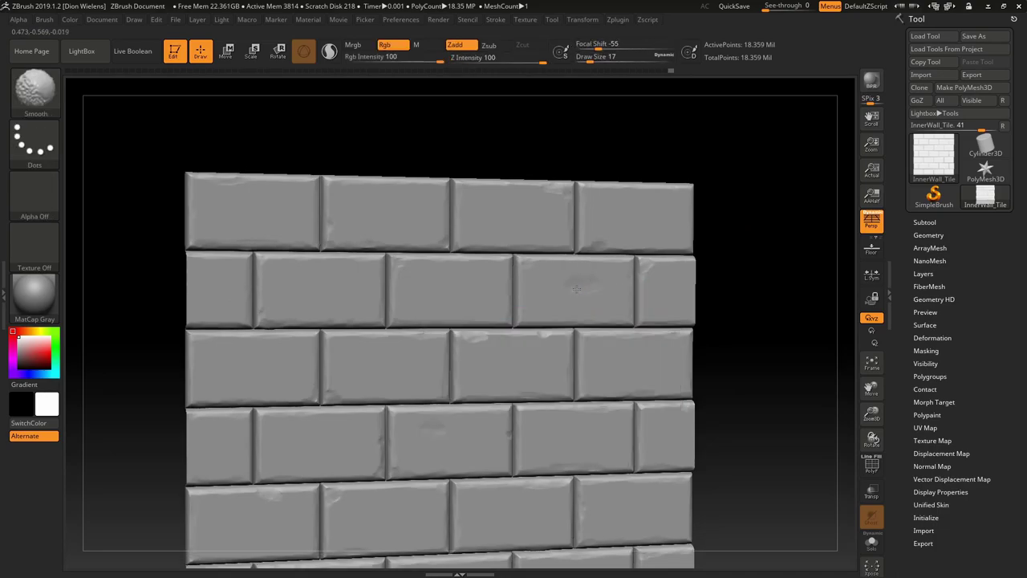
# Step: Save the sculpted wall tool as InnerWall_Tile in ZTool (*.ztl) format in the YouTube folder
pyautogui.moveTo(698, 288)
pyautogui.mouseDown()
pyautogui.moveTo(718, 289)
pyautogui.moveTo(709, 229)
pyautogui.mouseUp()
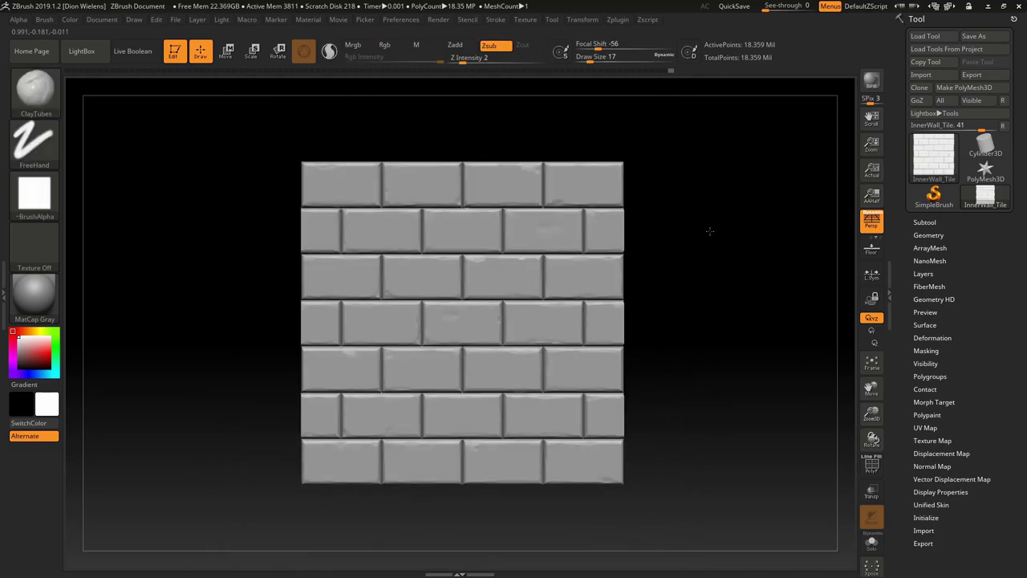
pyautogui.click(552, 19)
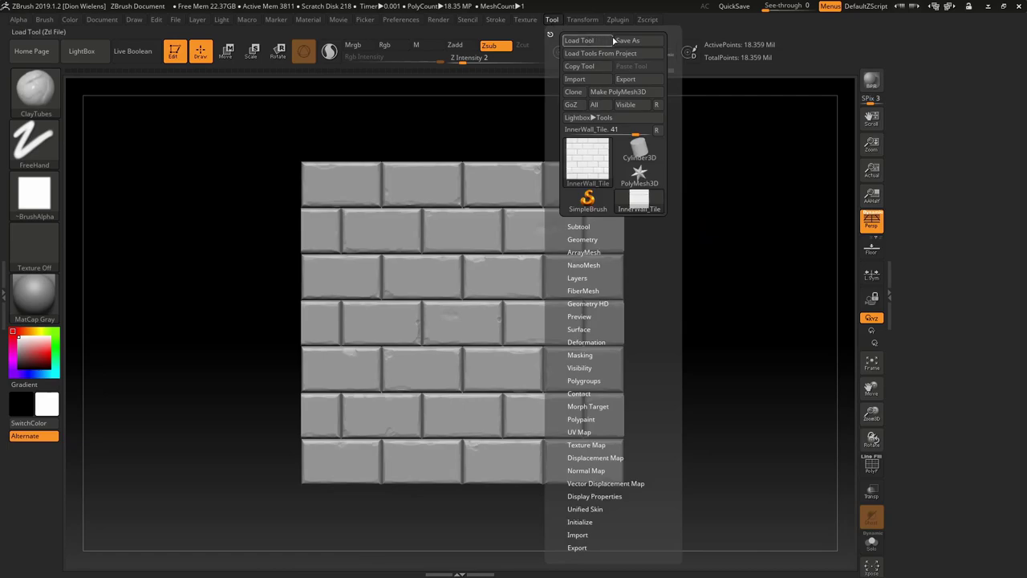
pyautogui.click(634, 41)
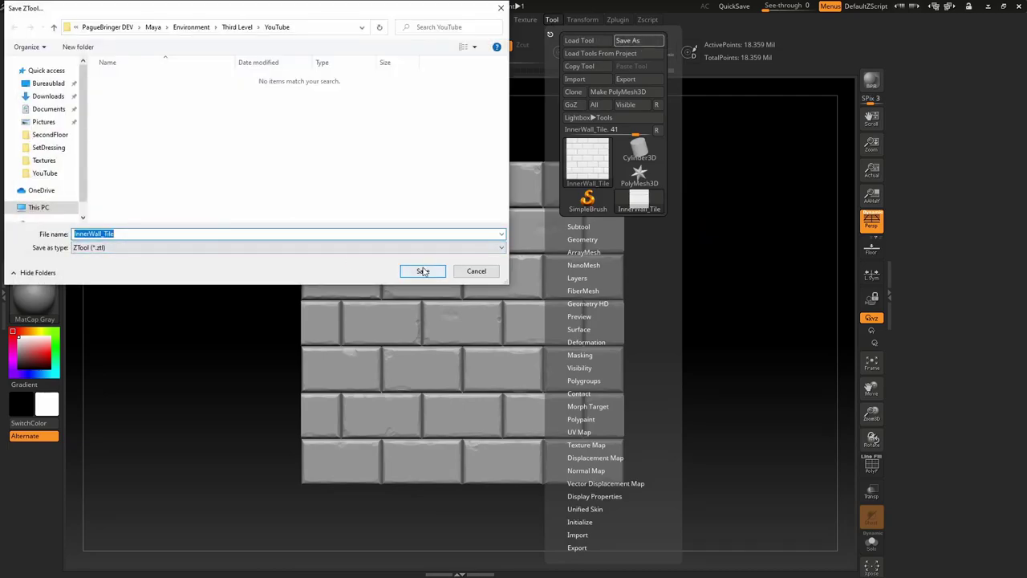
pyautogui.click(423, 271)
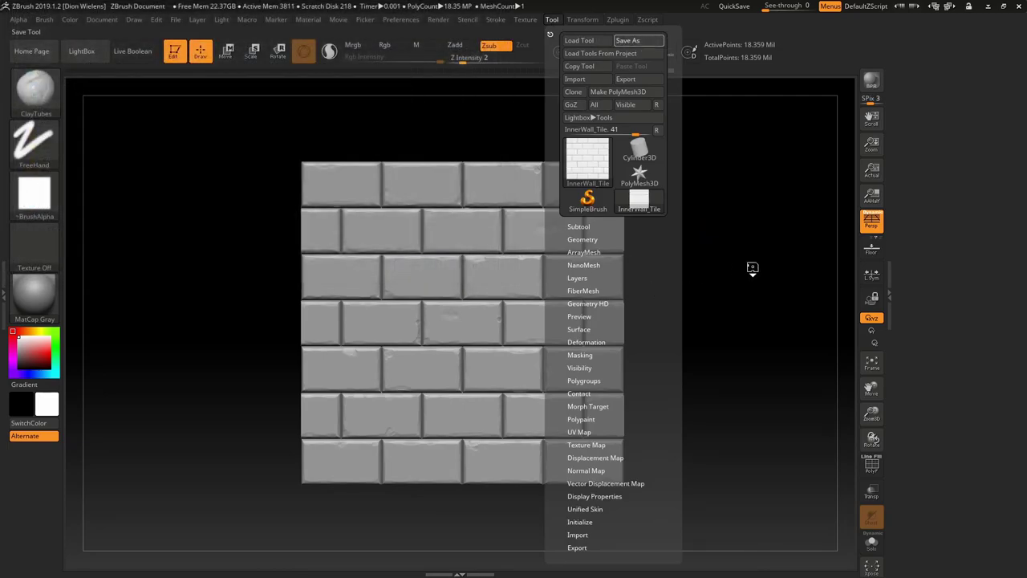
# Step: Export the sculpted wall in OBJ format to the YouTube folder with the file name suffix _HP, and switch to Maya
pyautogui.click(552, 21)
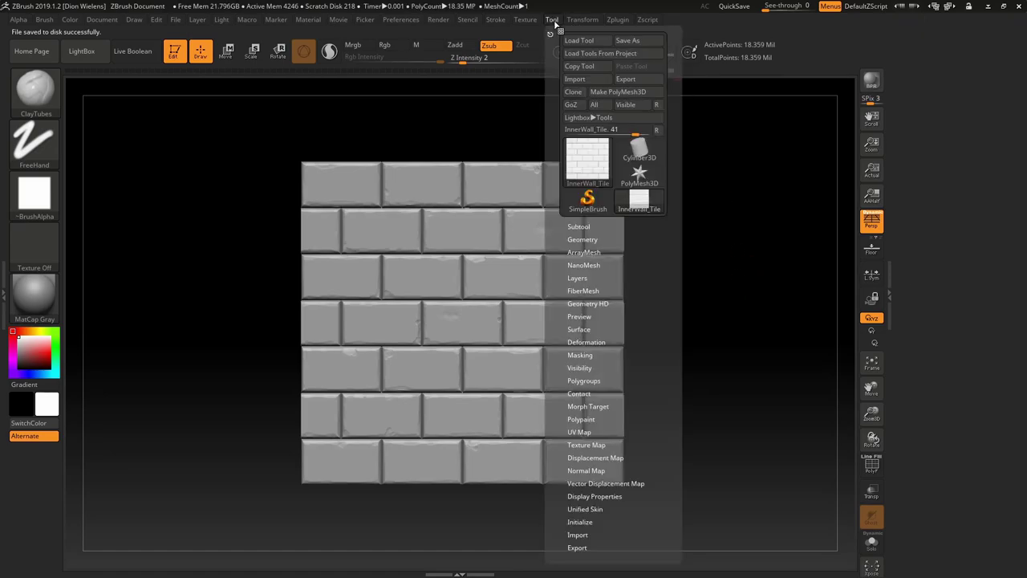
pyautogui.click(633, 80)
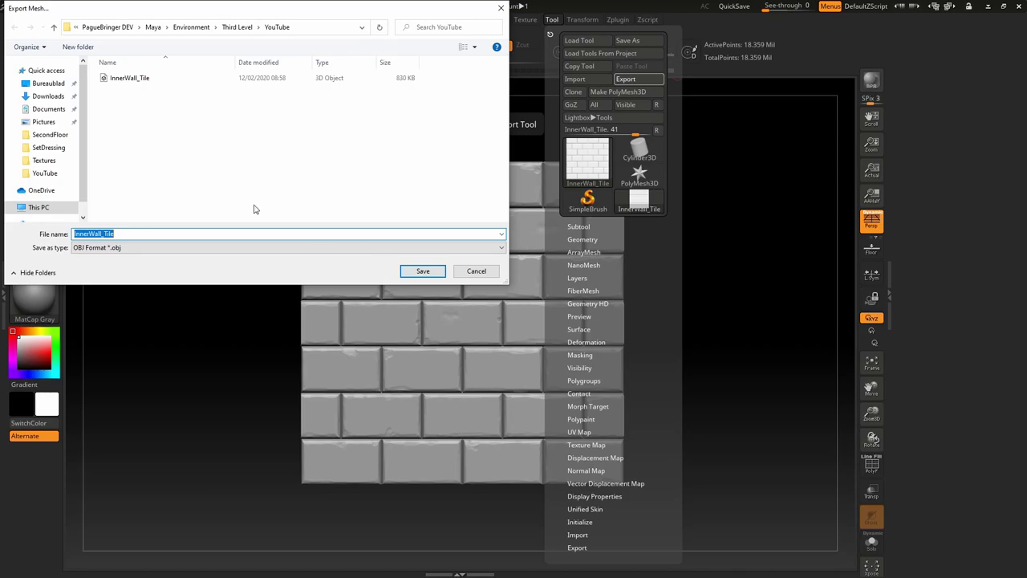
pyautogui.click(127, 232)
pyautogui.press('BackSpace')
pyautogui.press('BackSpace')
pyautogui.press('BackSpace')
pyautogui.write('_HP')
pyautogui.press('Return')
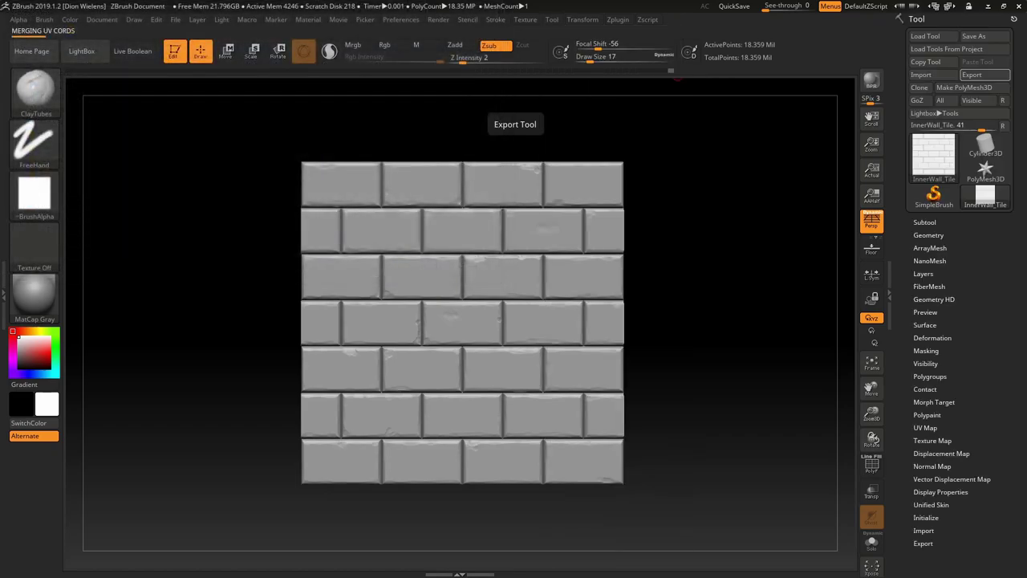
pyautogui.hotkey('alt', 'Tab')
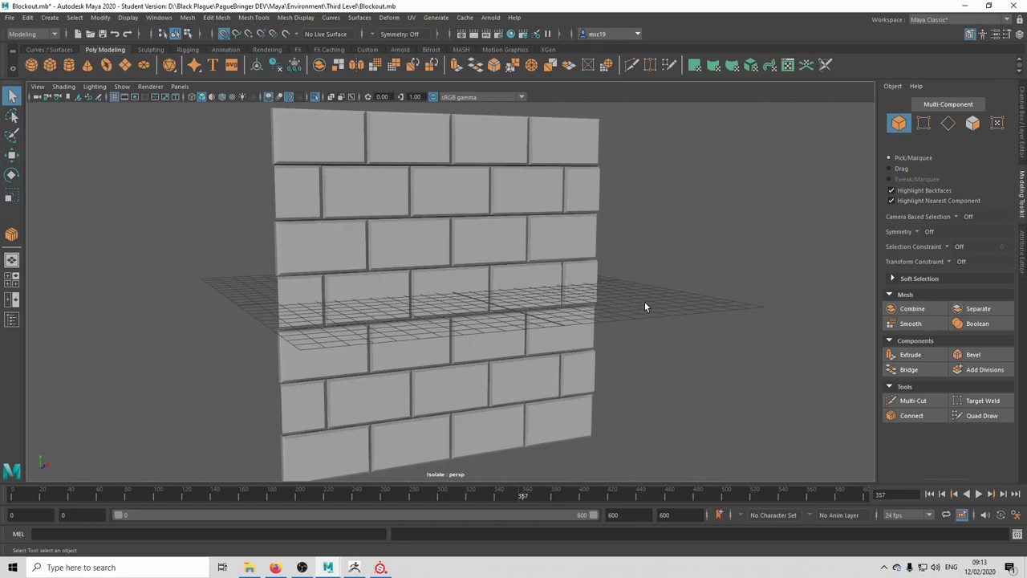
# Step: Show the whole scene again, select the flat InnerWall_Tile plane behind the bricks and isolate it
pyautogui.hotkey('ctrl', '1')
pyautogui.keyDown('alt'); pyautogui.moveTo(576, 334); pyautogui.dragTo(582, 208, button='middle'); pyautogui.keyUp('alt')
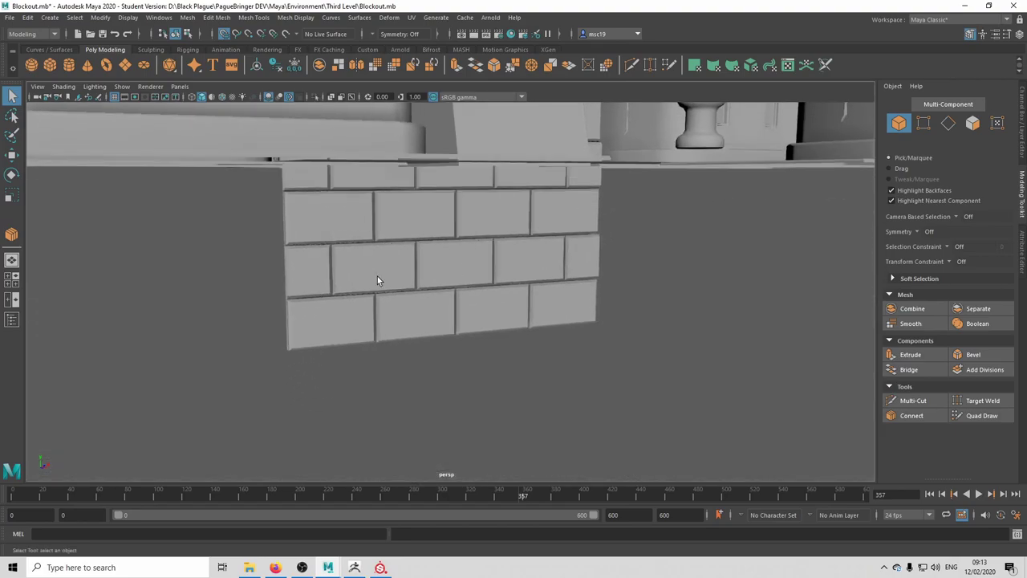
pyautogui.keyDown('alt'); pyautogui.moveTo(377, 276); pyautogui.dragTo(444, 272); pyautogui.keyUp('alt')
pyautogui.scroll(4, 348, 265)
pyautogui.click(308, 265)
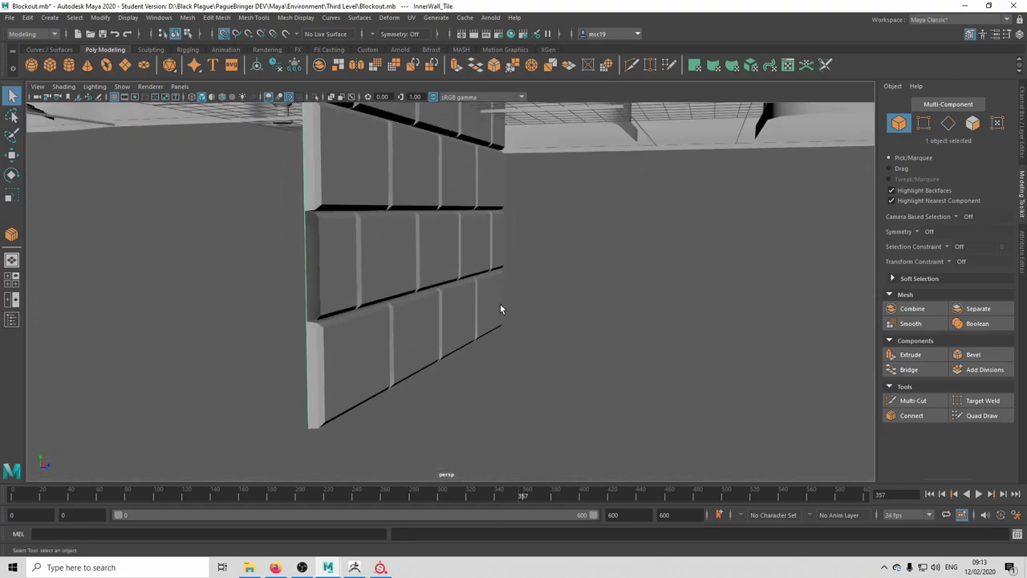
pyautogui.hotkey('ctrl', '1')
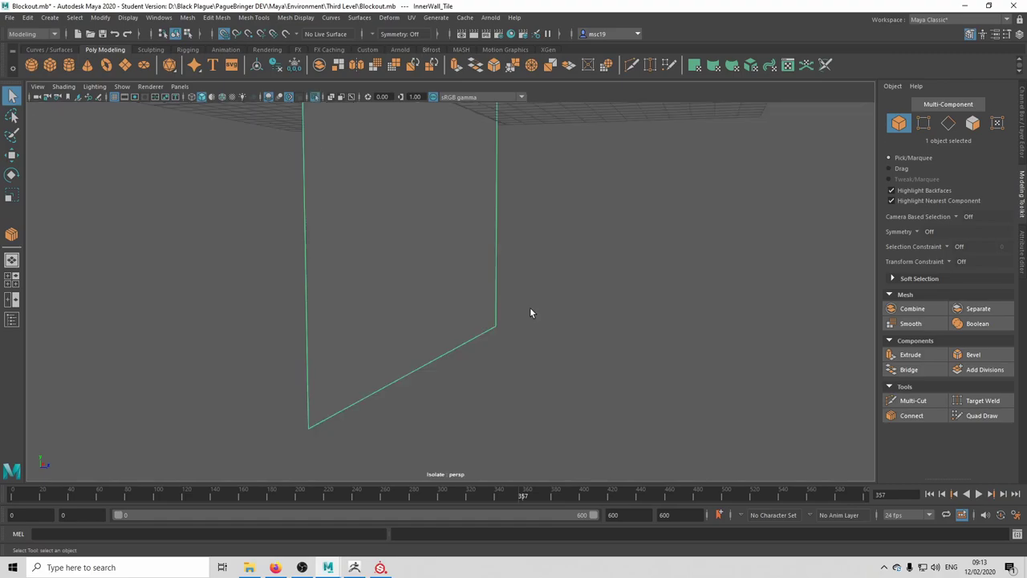
pyautogui.keyDown('alt'); pyautogui.moveTo(587, 337); pyautogui.dragTo(535, 323); pyautogui.keyUp('alt')
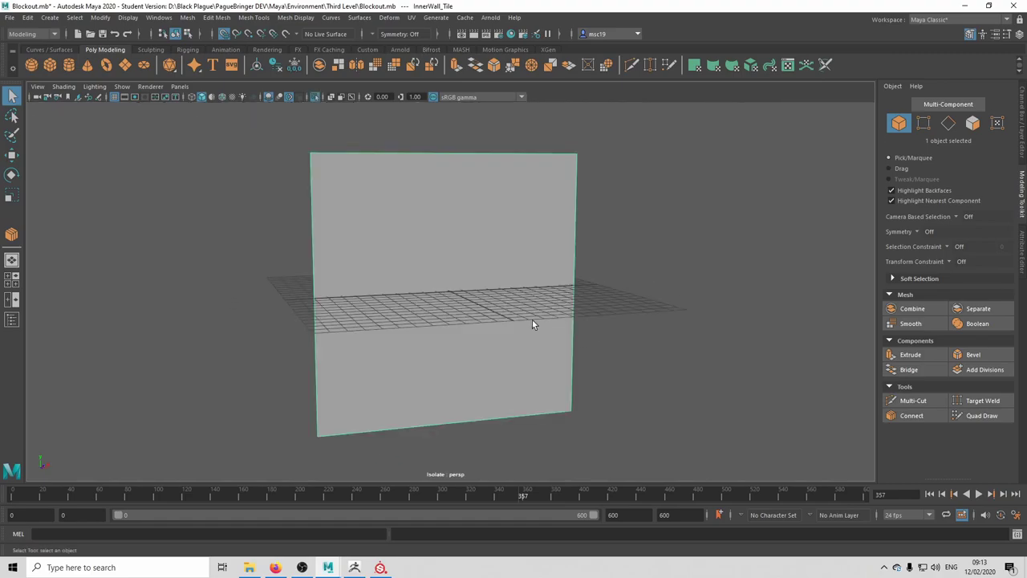
# Step: Check the InnerWall_Tile plane's UV layout against the 0–1 tile in the UV Editor and close the editor
pyautogui.click(411, 18)
pyautogui.click(427, 38)
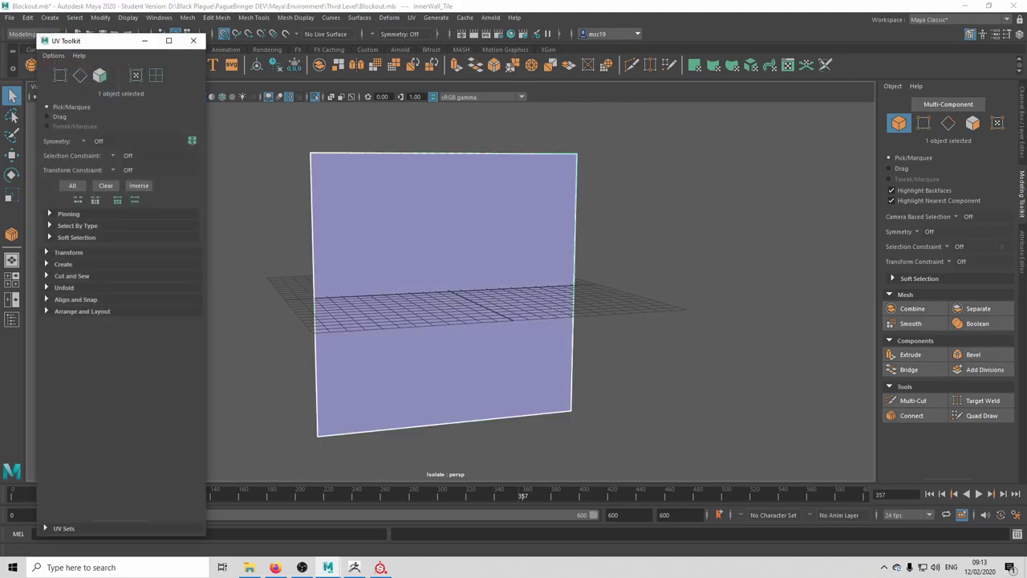
pyautogui.moveTo(1026, 167); pyautogui.dragTo(642, 145)
pyautogui.doubleClick(642, 145)
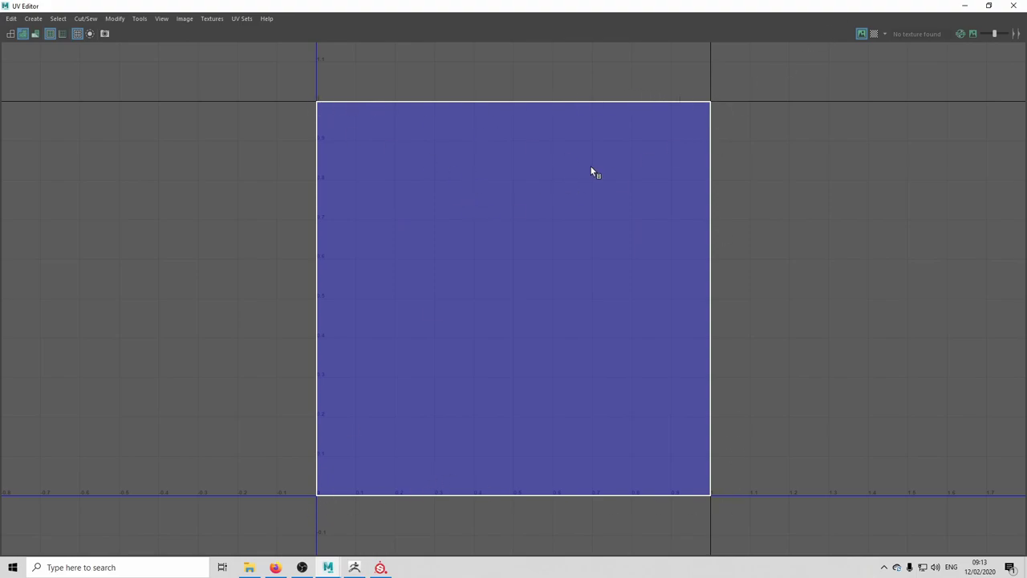
pyautogui.keyDown('alt'); pyautogui.moveTo(537, 154); pyautogui.dragTo(543, 178, button='middle'); pyautogui.keyUp('alt')
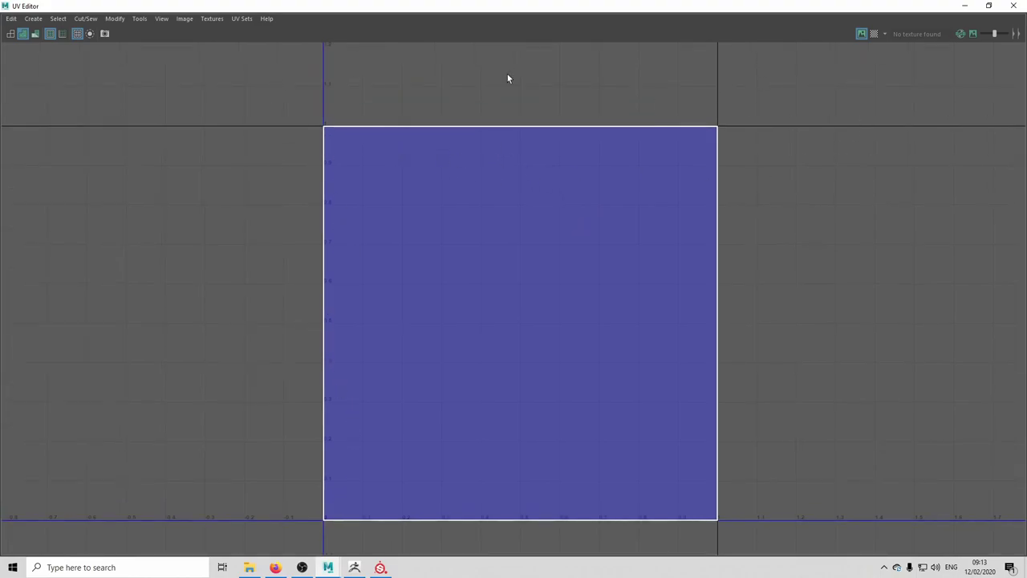
pyautogui.click(1015, 6)
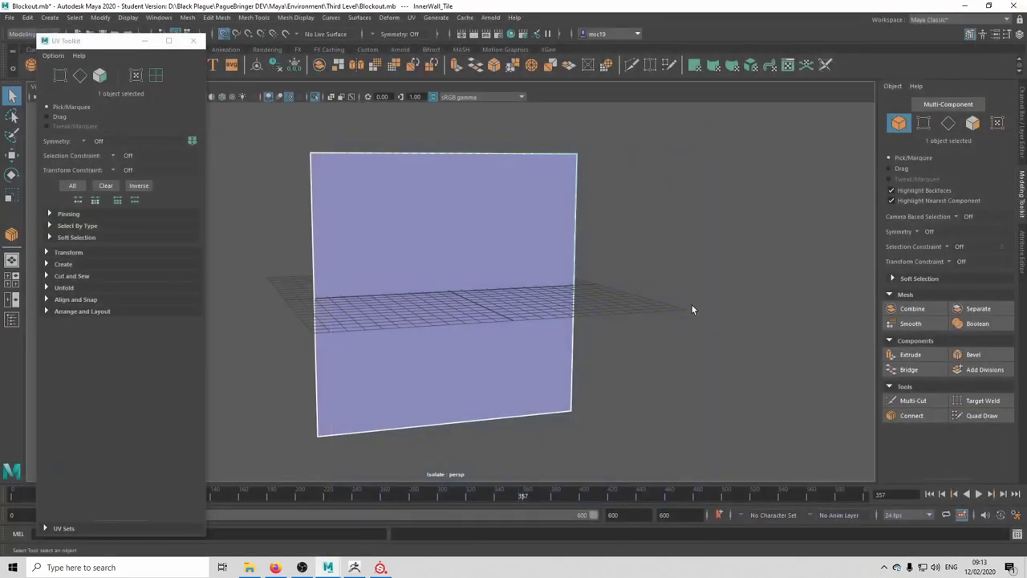
# Step: Save the Blockout scene and export the selected plane as an FBX file named InnerWall_Tile in the YouTube folder
pyautogui.hotkey('ctrl', 's')
pyautogui.press('Return')
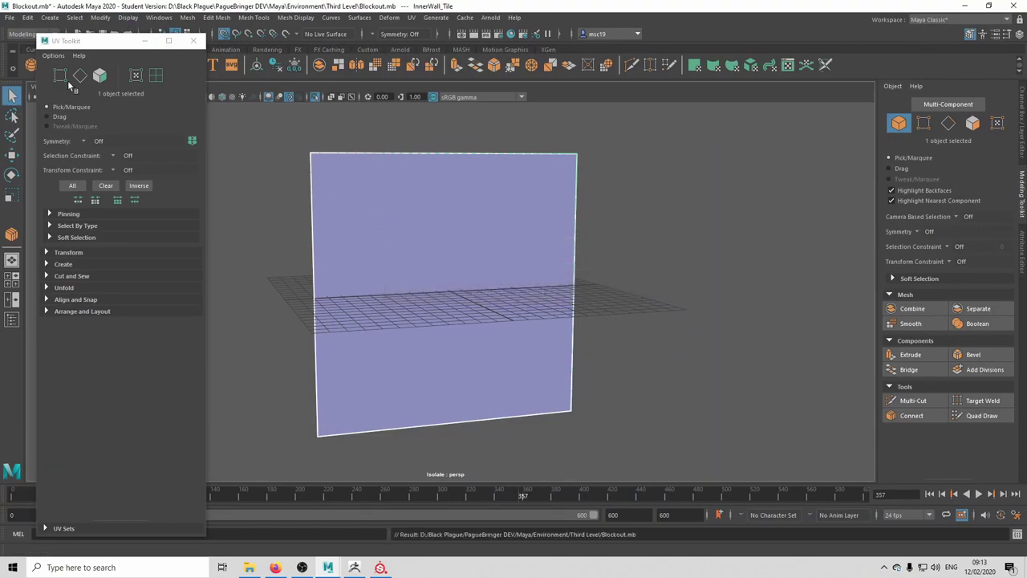
pyautogui.click(9, 17)
pyautogui.click(48, 156)
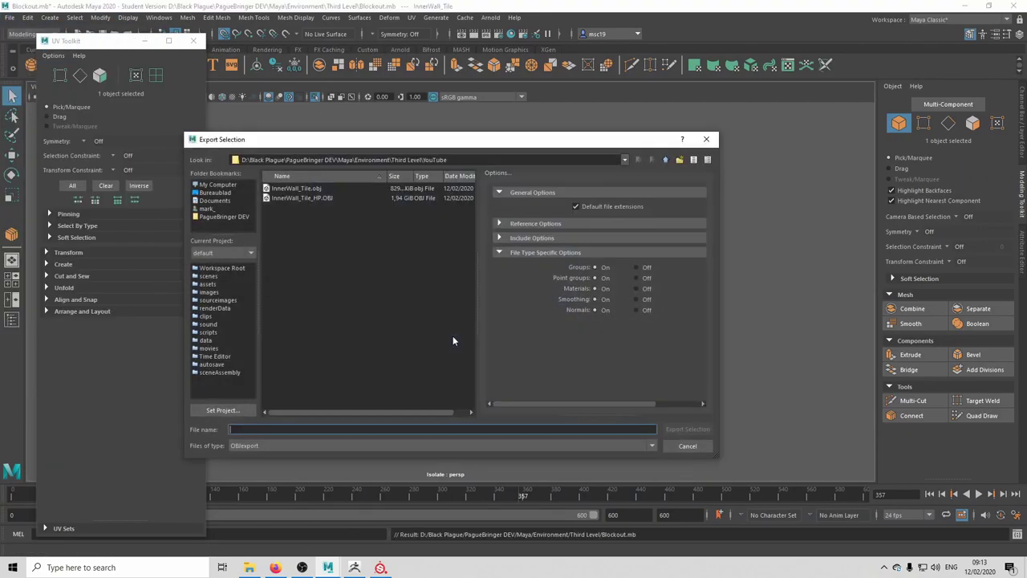
pyautogui.click(353, 445)
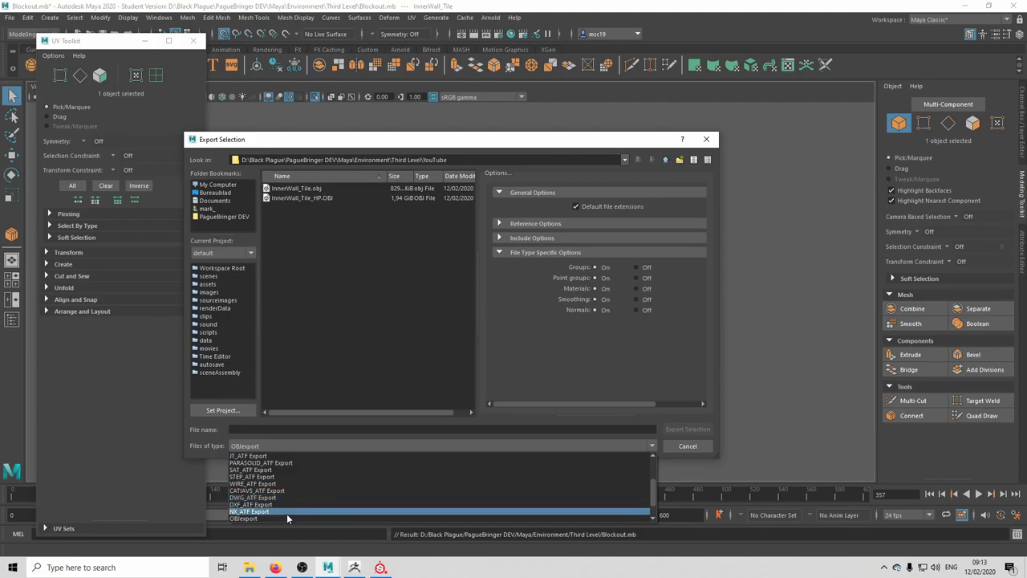
pyautogui.click(286, 504)
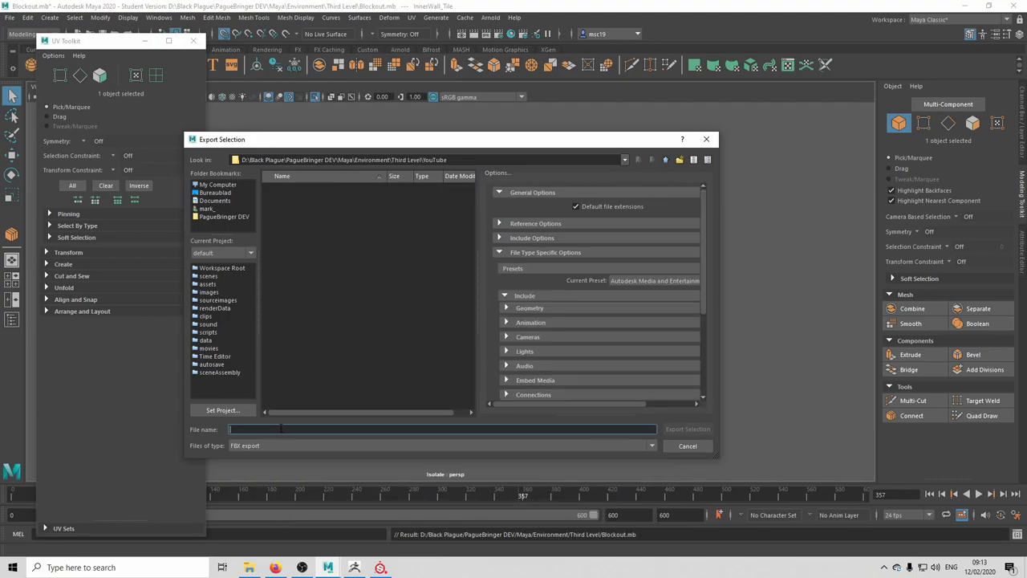
pyautogui.write('Inner')
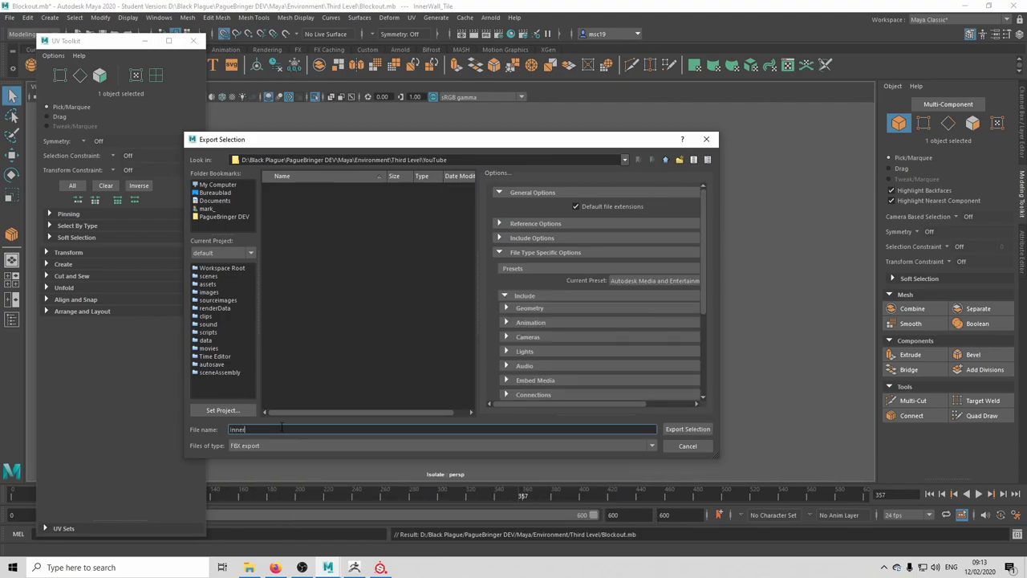
pyautogui.write('Wall_Tile')
pyautogui.press('Return')
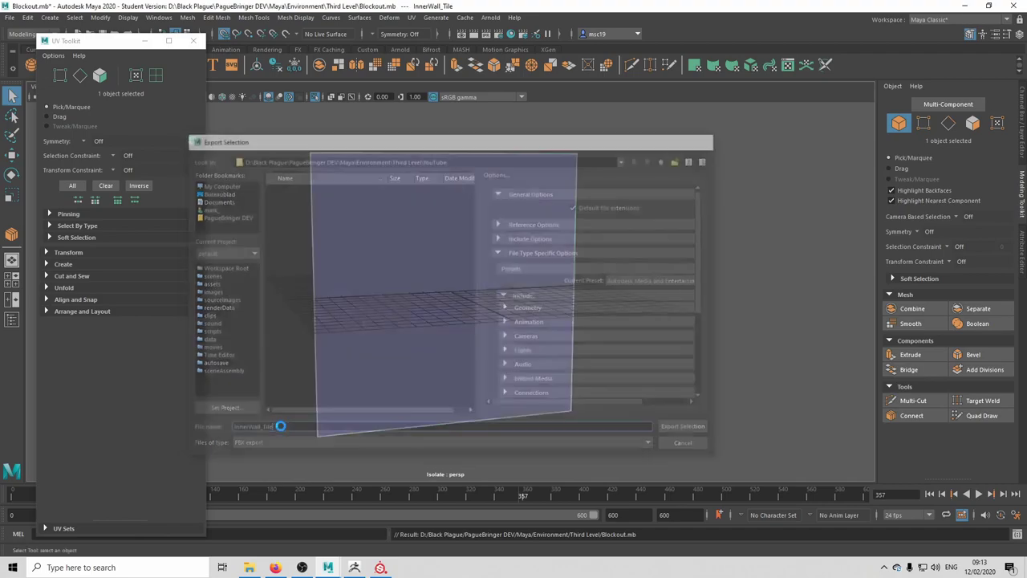
# Step: Switch to Substance Painter and create a new project from the low-poly InnerWall_Tile FBX in the Third Level YouTube folder
pyautogui.click(380, 568)
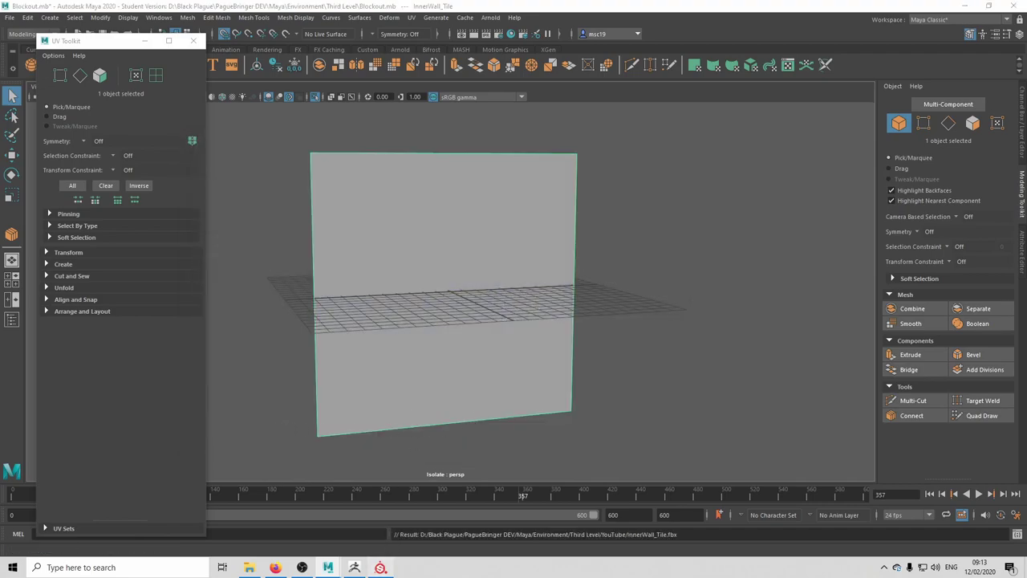
pyautogui.click(9, 19)
pyautogui.click(20, 31)
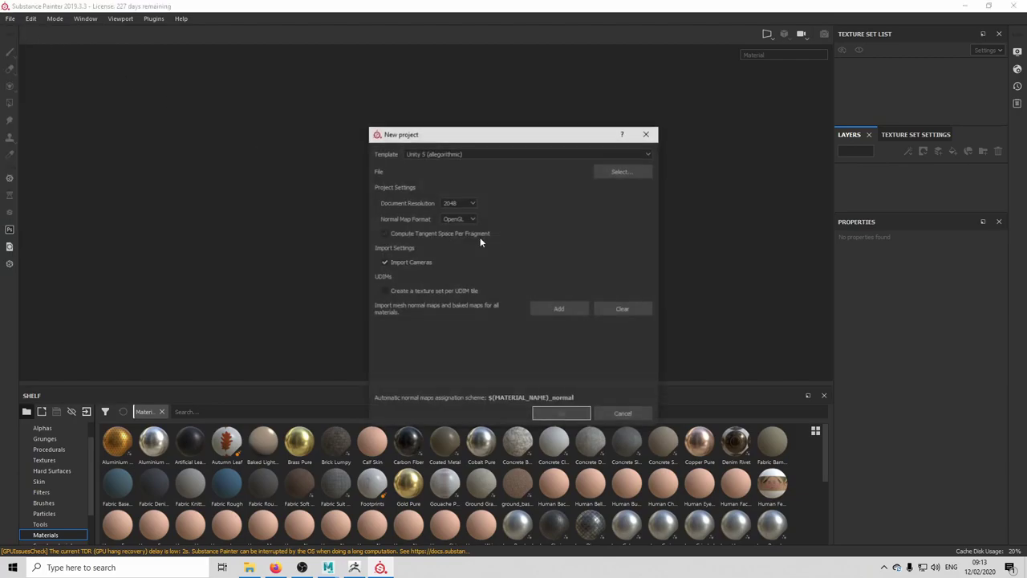
pyautogui.click(601, 174)
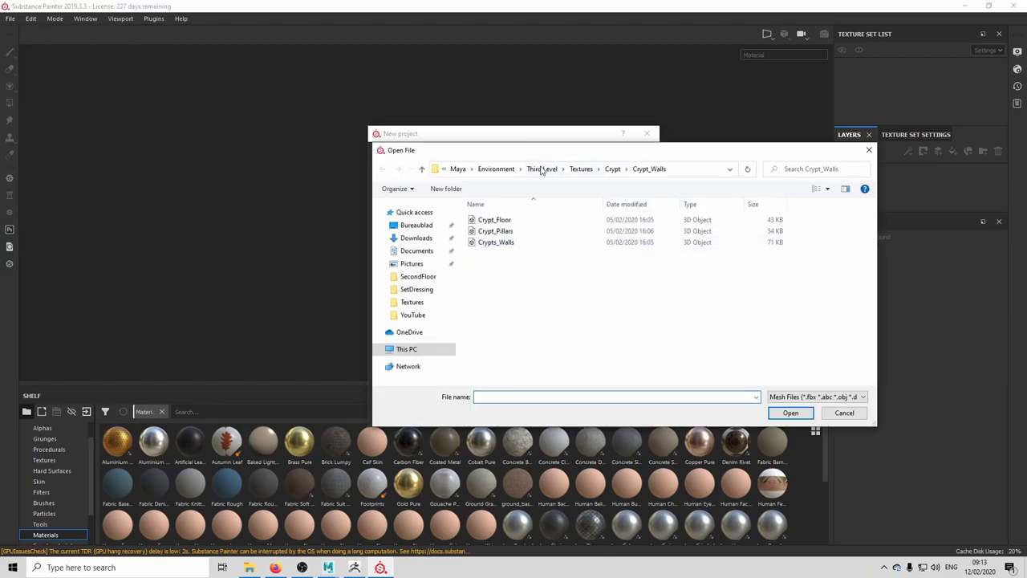
pyautogui.click(542, 169)
pyautogui.doubleClick(515, 284)
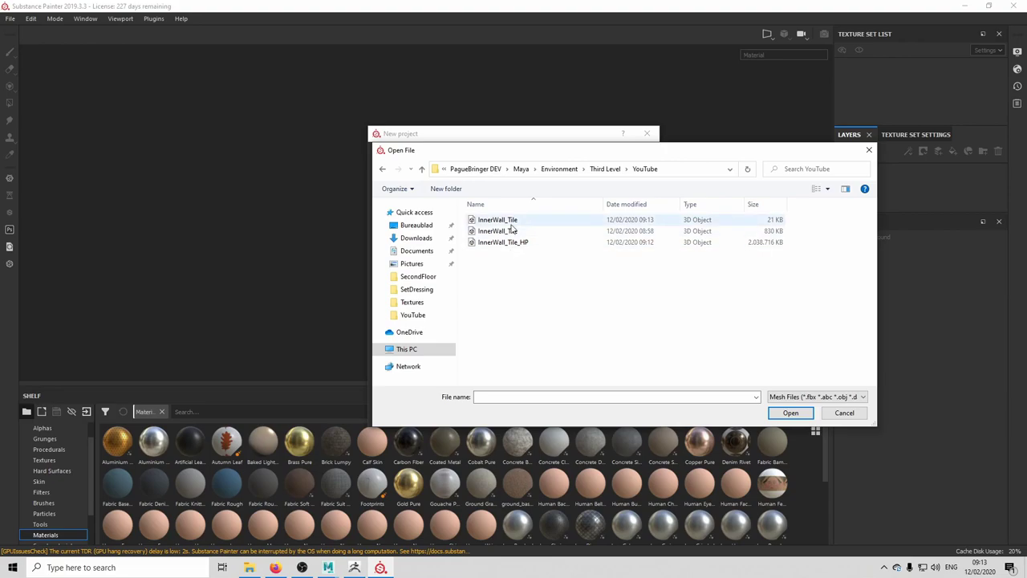
pyautogui.click(511, 221)
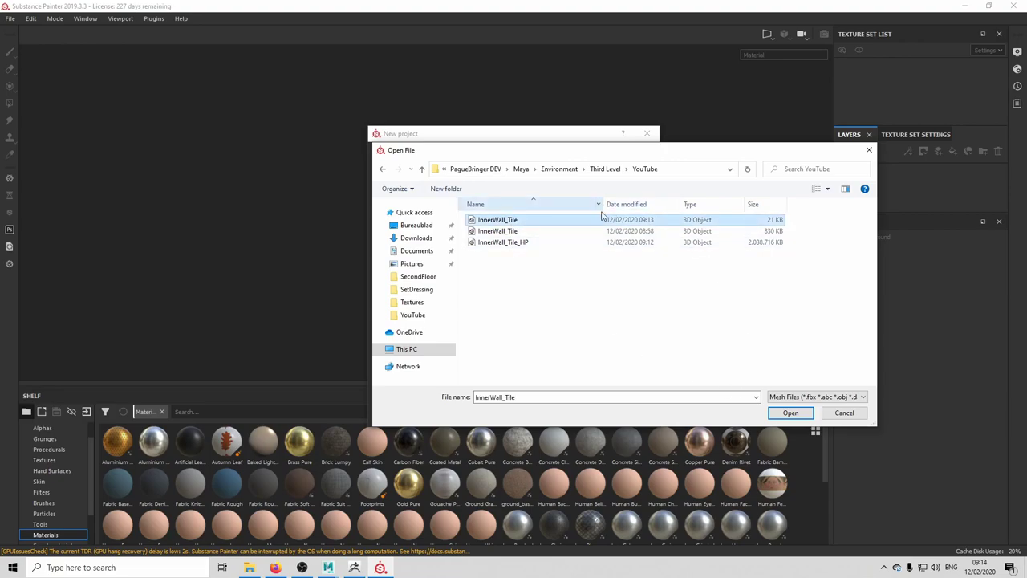
pyautogui.click(787, 413)
pyautogui.click(562, 413)
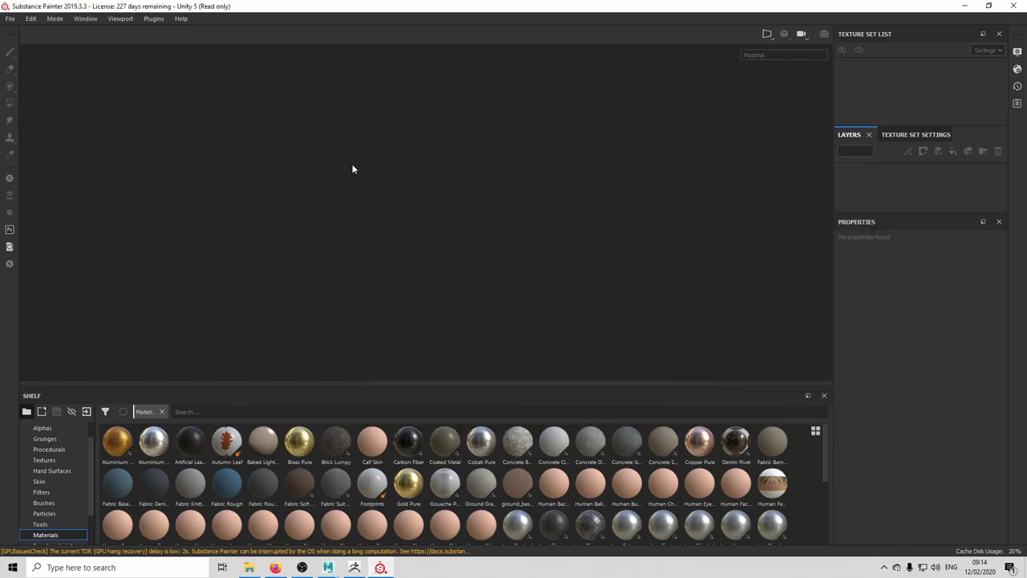
pyautogui.scroll(2, 530, 254)
pyautogui.keyDown('alt'); pyautogui.moveTo(474, 238); pyautogui.dragTo(613, 264); pyautogui.keyUp('alt')
pyautogui.press('F3')
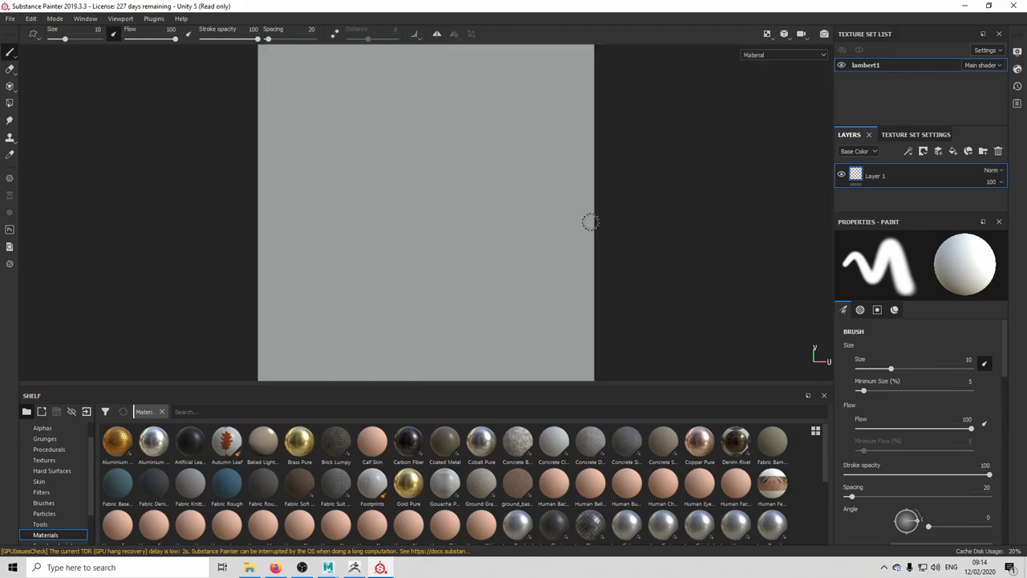
pyautogui.scroll(-1, 590, 221)
pyautogui.moveTo(590, 221)
pyautogui.keyDown('alt'); pyautogui.mouseDown()
pyautogui.moveTo(663, 222)
pyautogui.moveTo(545, 216)
pyautogui.moveTo(598, 219)
pyautogui.mouseUp(); pyautogui.keyUp('alt')
# Step: Bake all mesh maps for the lambert1 texture set with InnerWall_Tile_HP as the high definition mesh
pyautogui.click(928, 135)
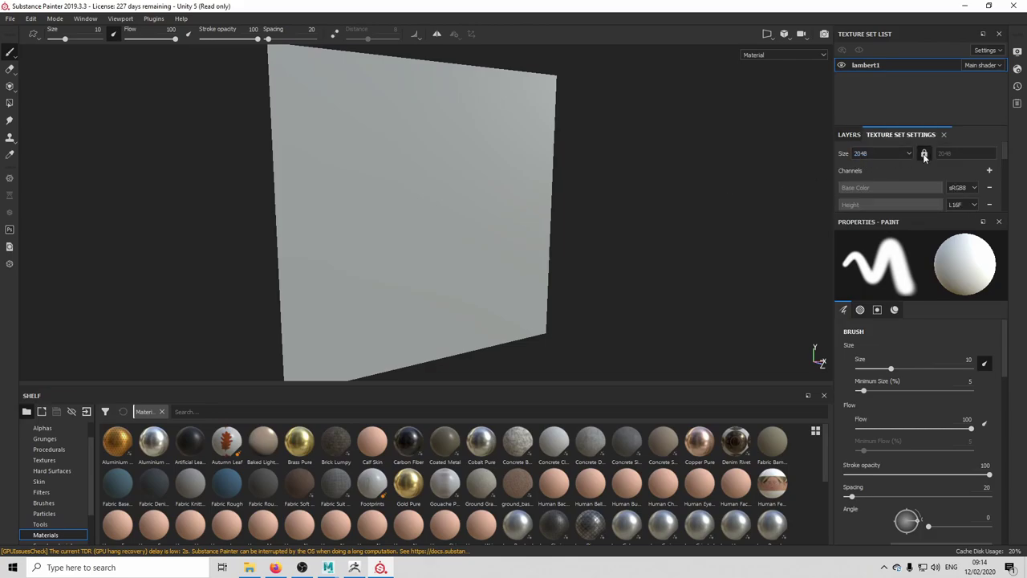
pyautogui.scroll(-5, 923, 163)
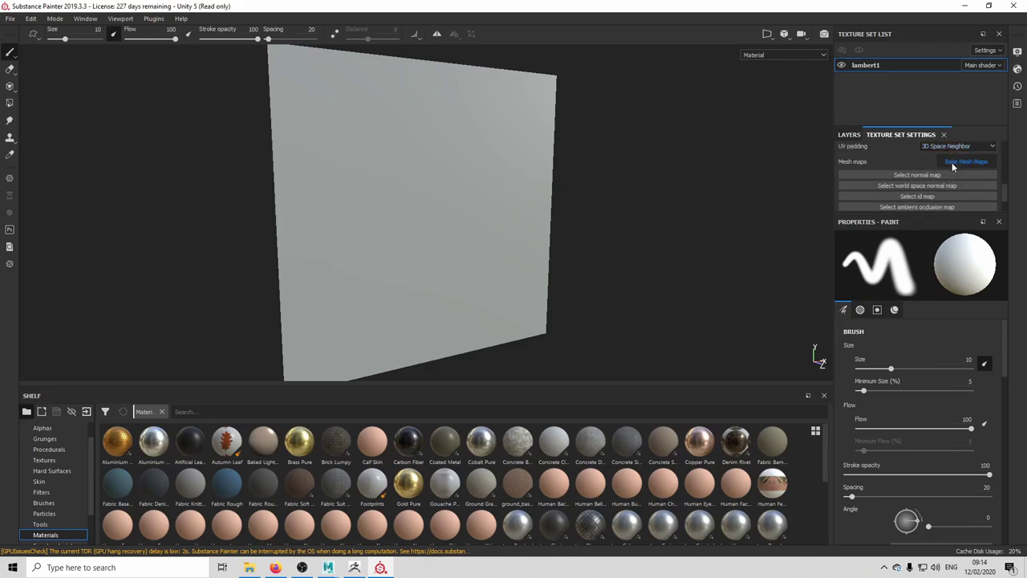
pyautogui.click(951, 162)
pyautogui.click(657, 215)
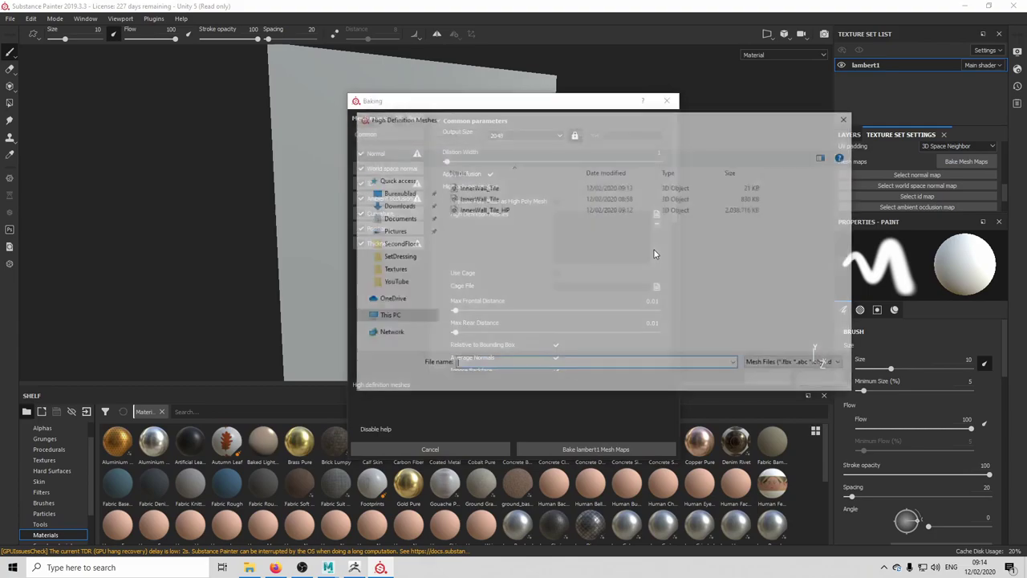
pyautogui.click(723, 210)
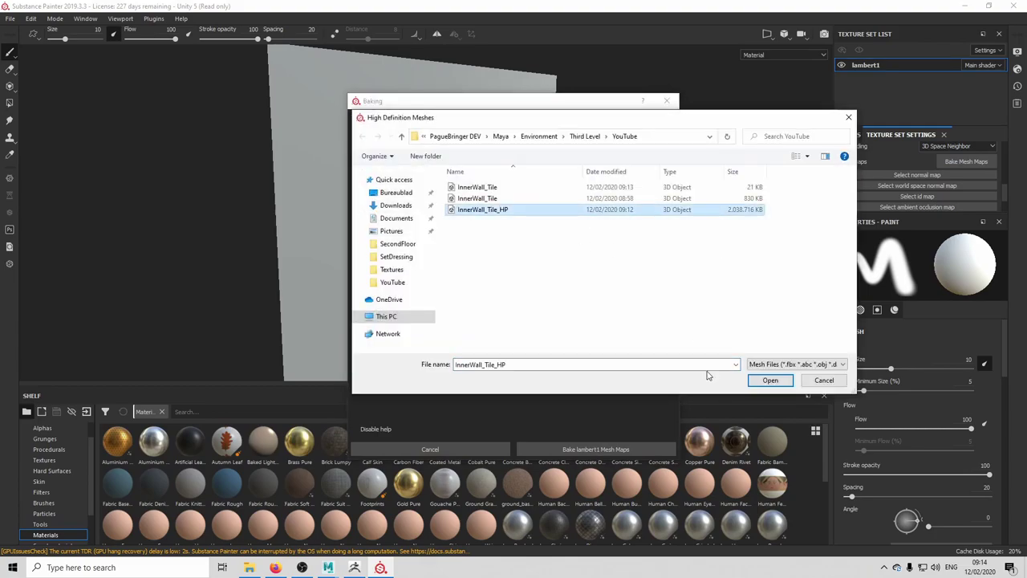
pyautogui.click(770, 380)
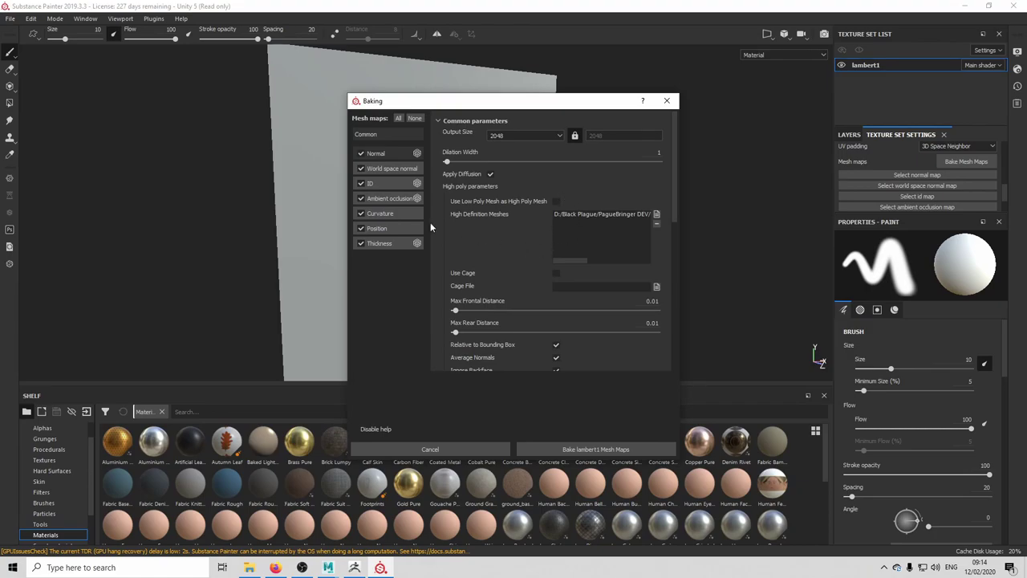
pyautogui.scroll(-3, 556, 239)
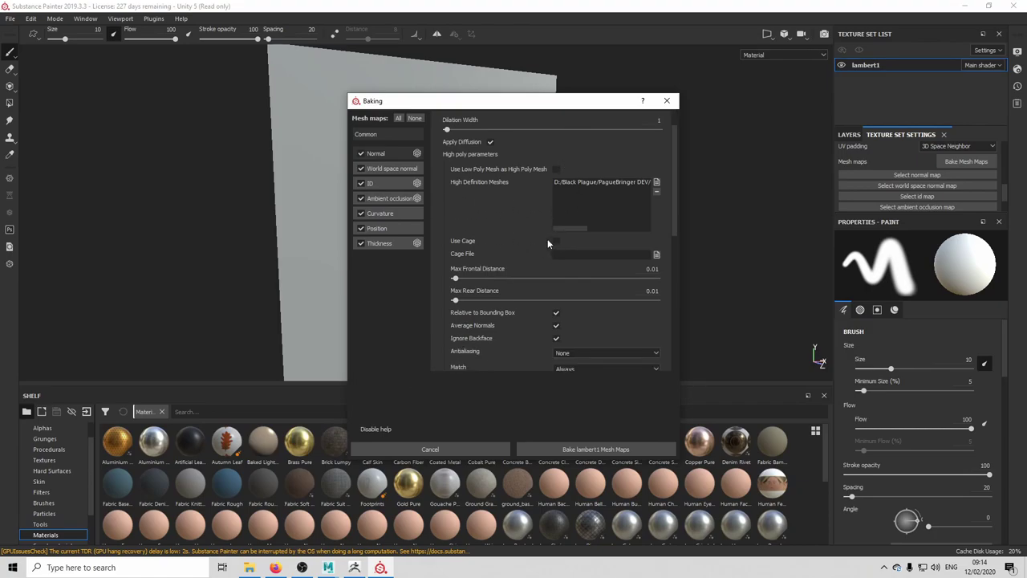
pyautogui.click(615, 448)
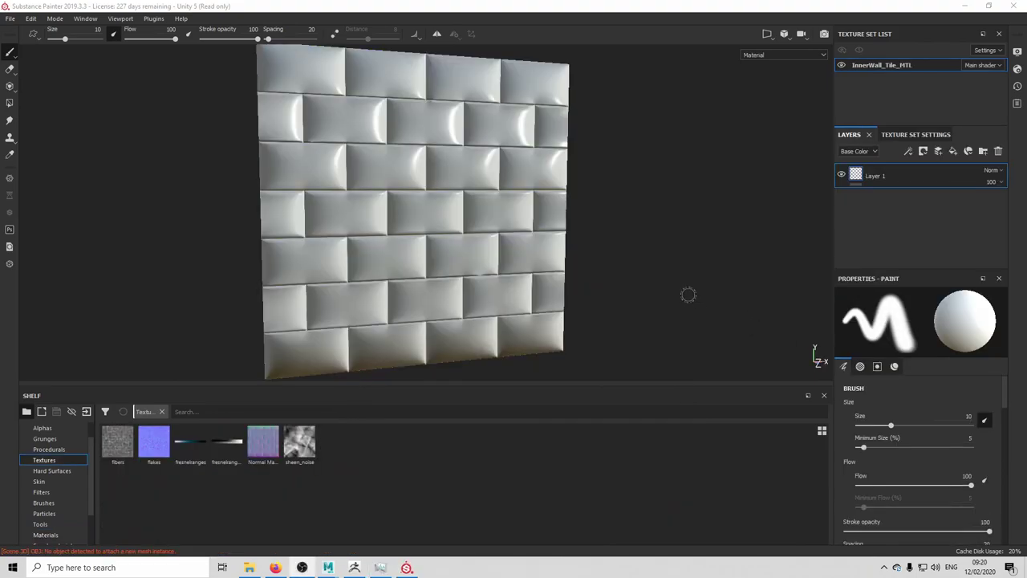
# Step: Inspect the baked brick wall from several angles and compare it with the high-poly sculpt in ZBrush
pyautogui.moveTo(592, 254)
pyautogui.keyDown('alt'); pyautogui.mouseDown()
pyautogui.moveTo(578, 245)
pyautogui.moveTo(585, 261)
pyautogui.mouseUp(); pyautogui.keyUp('alt')
pyautogui.click(354, 568)
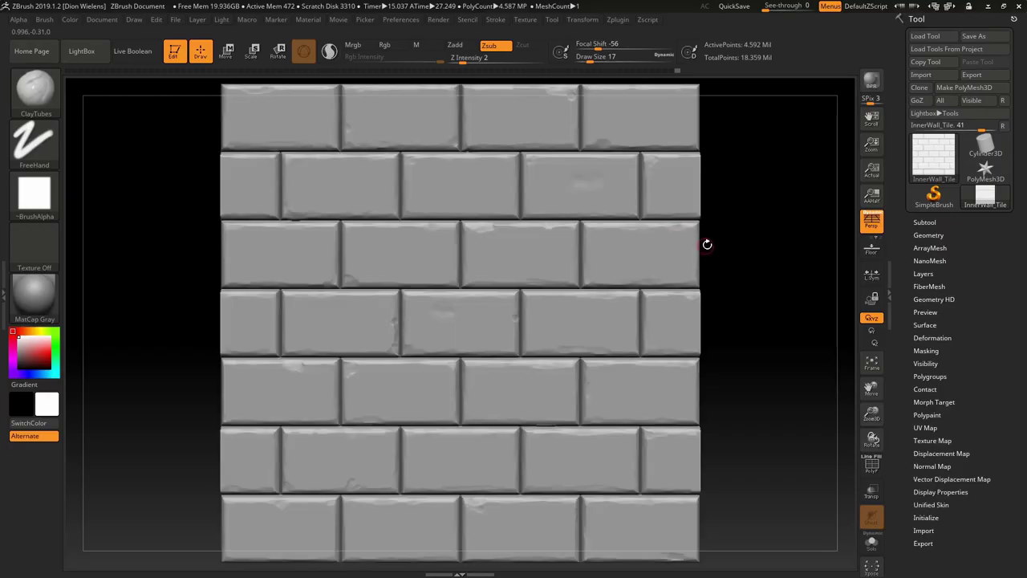
pyautogui.moveTo(707, 245); pyautogui.dragTo(740, 242)
pyautogui.hotkey('alt', 'Tab')
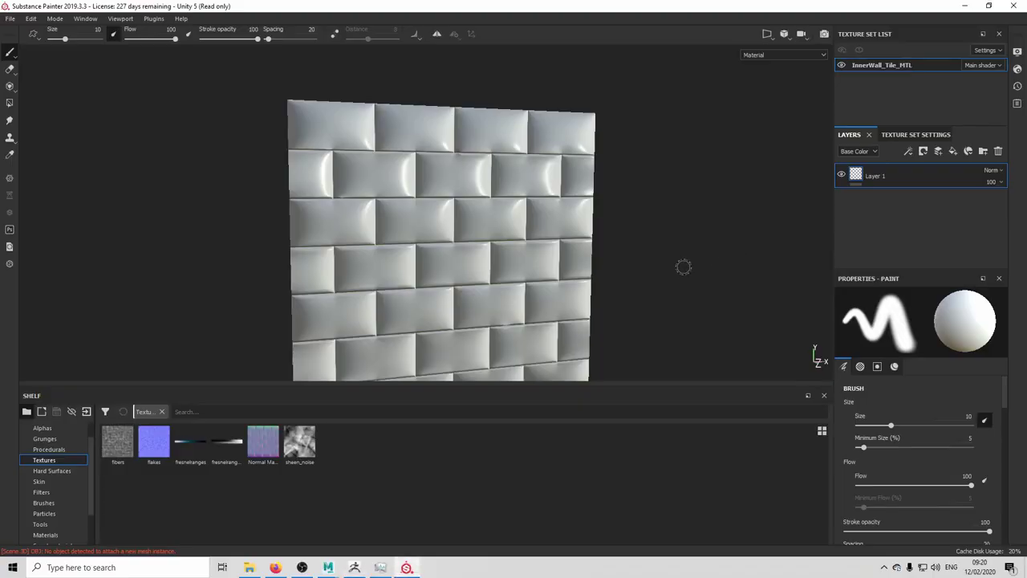
pyautogui.keyDown('alt'); pyautogui.moveTo(626, 251); pyautogui.dragTo(479, 238); pyautogui.keyUp('alt')
pyautogui.hotkey('alt', 'Tab')
pyautogui.hotkey('alt', 'Tab')
pyautogui.keyDown('alt'); pyautogui.moveTo(504, 205); pyautogui.dragTo(560, 220); pyautogui.keyUp('alt')
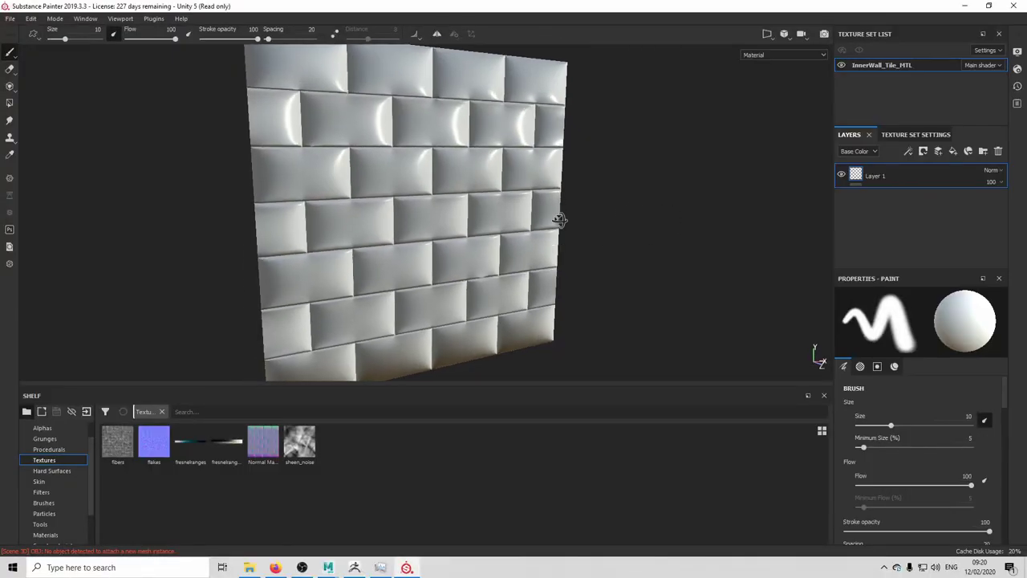
pyautogui.scroll(4, 493, 216)
# Step: Raise the Max Frontal Distance and rebake only the normal map for the InnerWall_Tile_MTL texture set
pyautogui.click(915, 136)
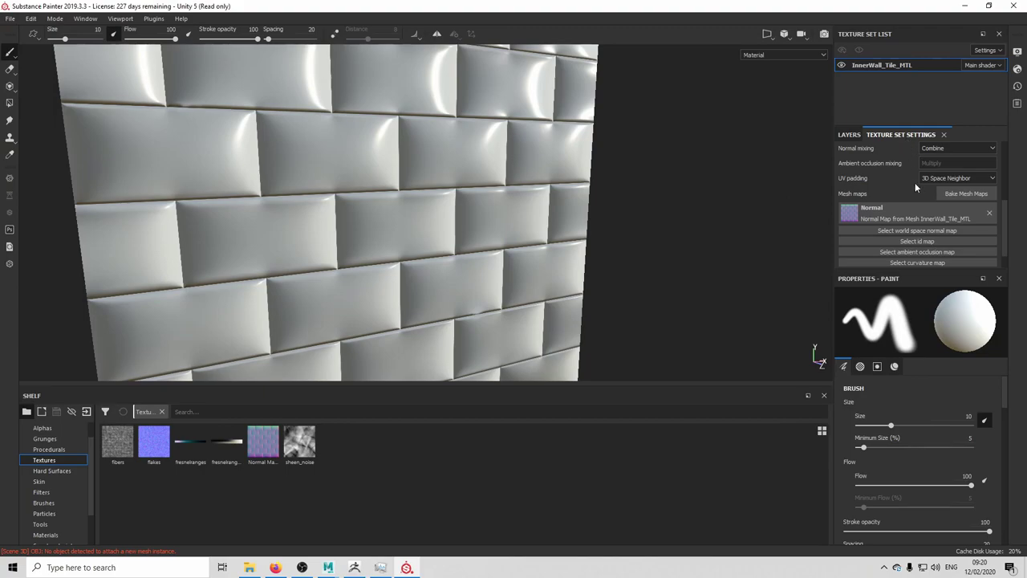
pyautogui.click(956, 194)
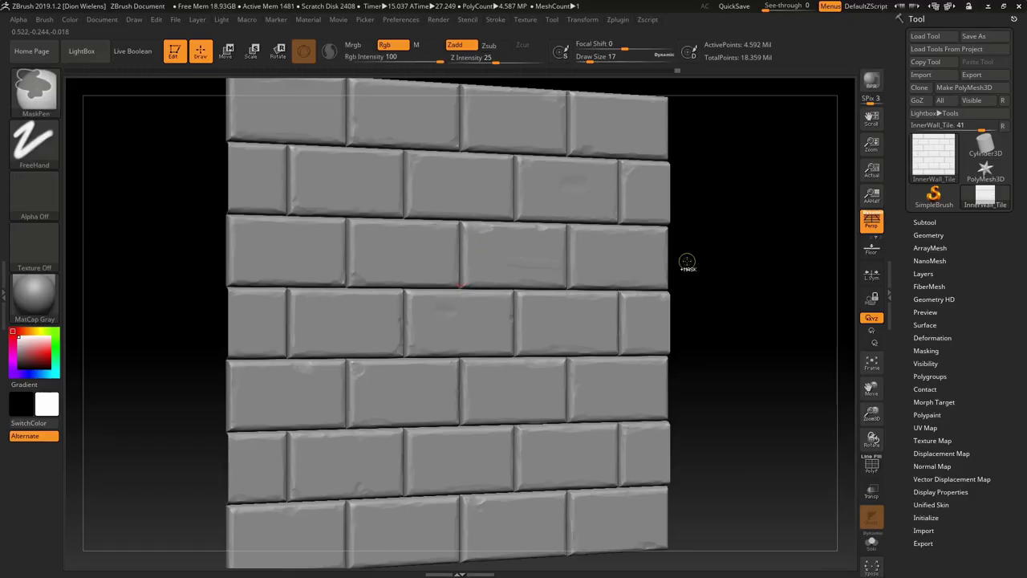
pyautogui.keyDown('shift'); pyautogui.moveTo(706, 273); pyautogui.dragTo(747, 278); pyautogui.keyUp('shift')
pyautogui.moveTo(748, 278)
pyautogui.keyDown('ctrl'); pyautogui.mouseDown(button='right')
pyautogui.moveTo(653, 250)
pyautogui.moveTo(557, 287)
pyautogui.mouseUp(button='right'); pyautogui.keyUp('ctrl')
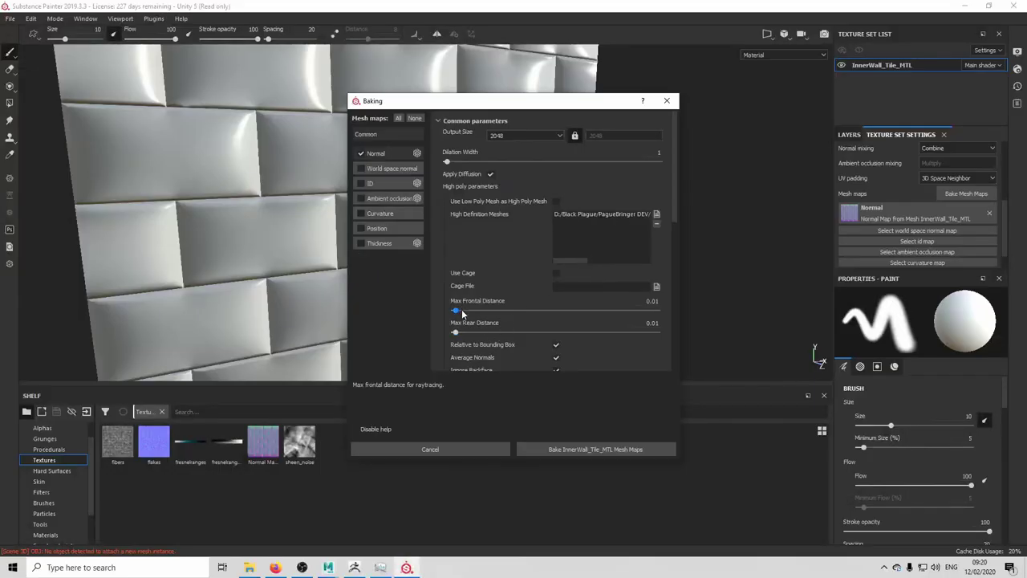
pyautogui.moveTo(462, 313); pyautogui.dragTo(473, 314)
pyautogui.click(594, 452)
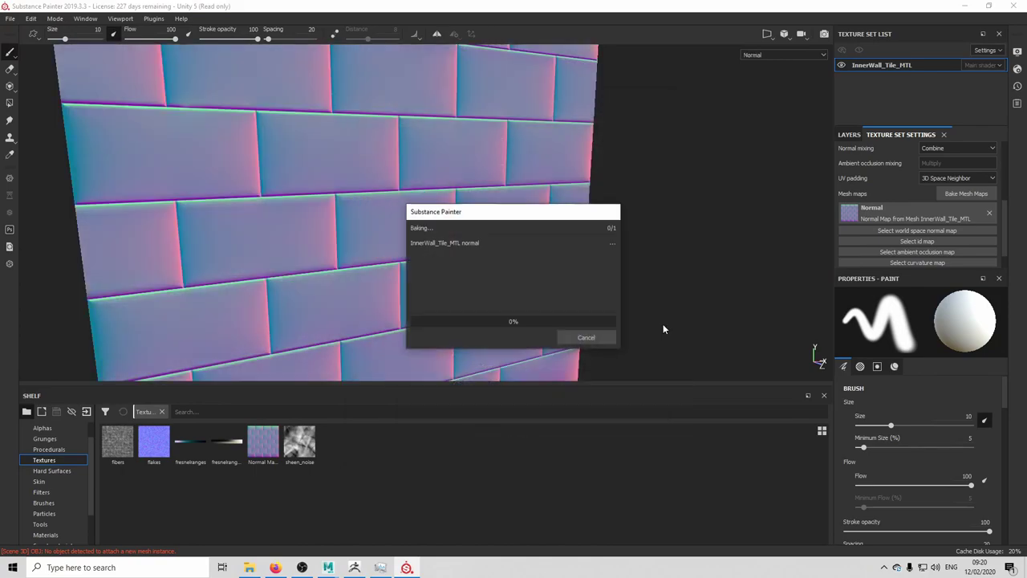
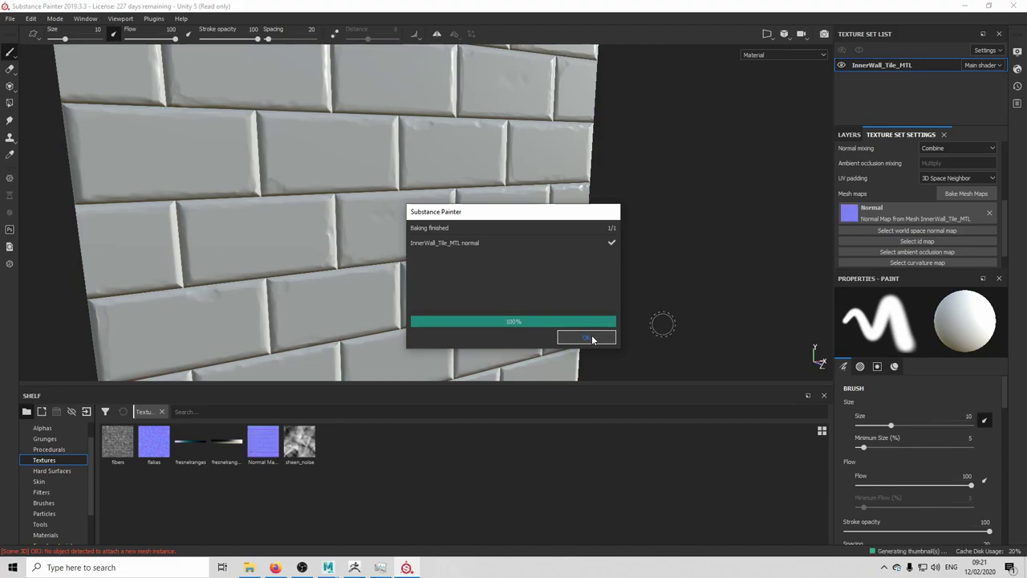
# Step: Rebake the normal map at an output size of 4096 with antialiasing set to Subsampling 4x4
pyautogui.click(589, 337)
pyautogui.moveTo(639, 232)
pyautogui.keyDown('alt'); pyautogui.mouseDown()
pyautogui.moveTo(532, 213)
pyautogui.moveTo(546, 222)
pyautogui.moveTo(440, 220)
pyautogui.moveTo(458, 190)
pyautogui.moveTo(450, 133)
pyautogui.moveTo(535, 235)
pyautogui.moveTo(449, 223)
pyautogui.moveTo(544, 270)
pyautogui.moveTo(540, 183)
pyautogui.mouseUp(); pyautogui.keyUp('alt')
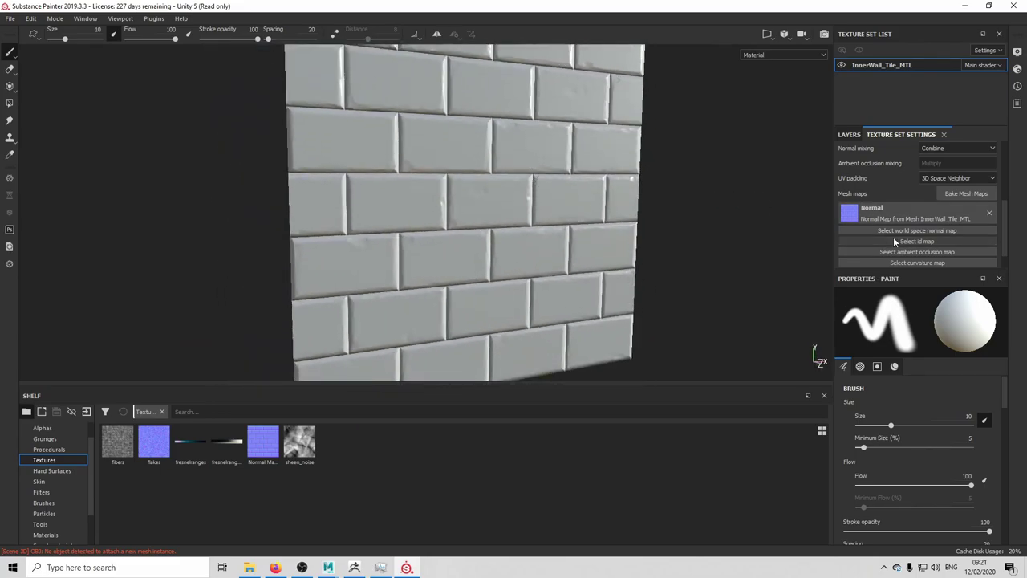
pyautogui.click(954, 193)
pyautogui.click(527, 136)
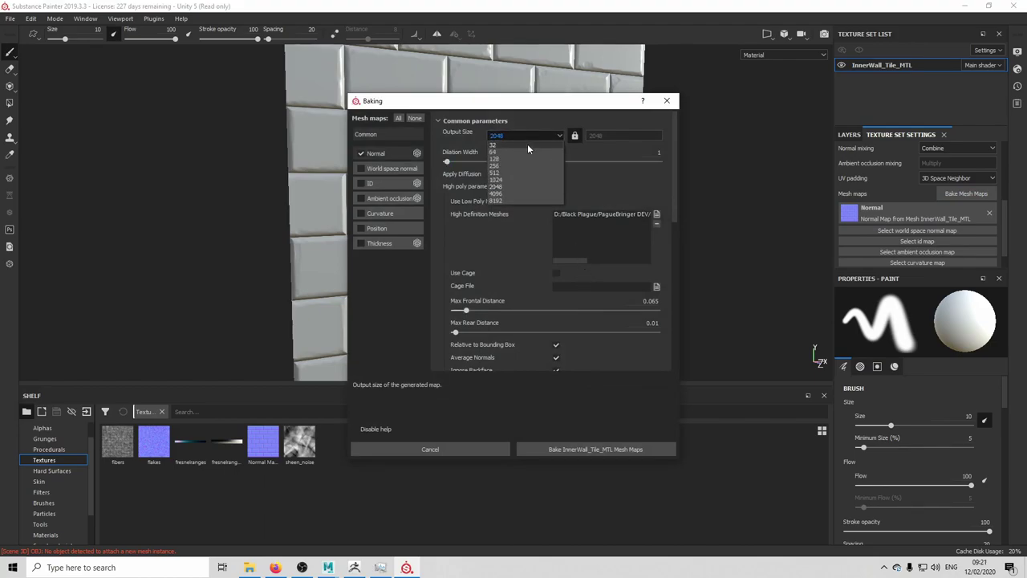
pyautogui.click(519, 190)
pyautogui.scroll(-2, 547, 296)
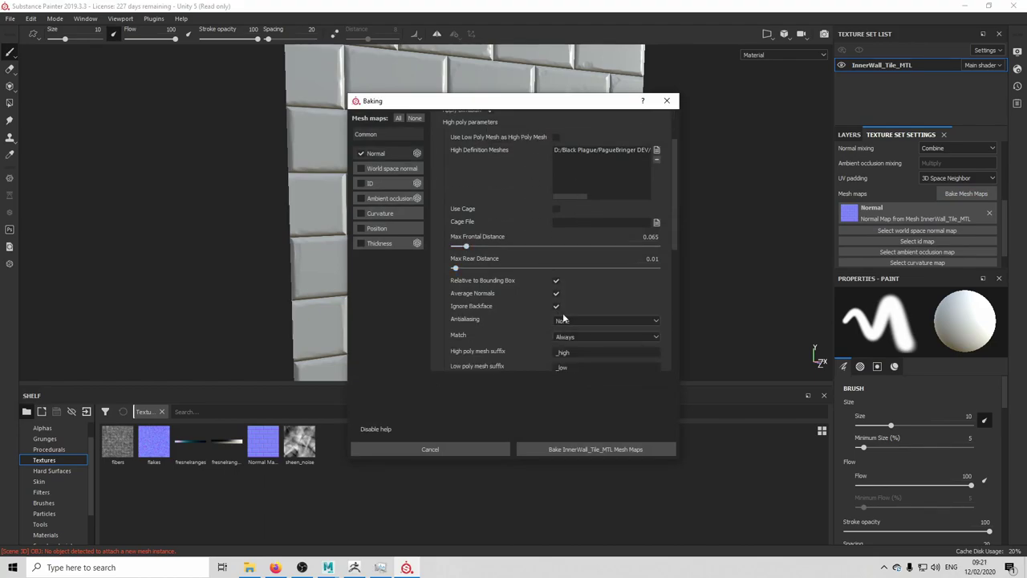
pyautogui.click(572, 320)
pyautogui.click(569, 343)
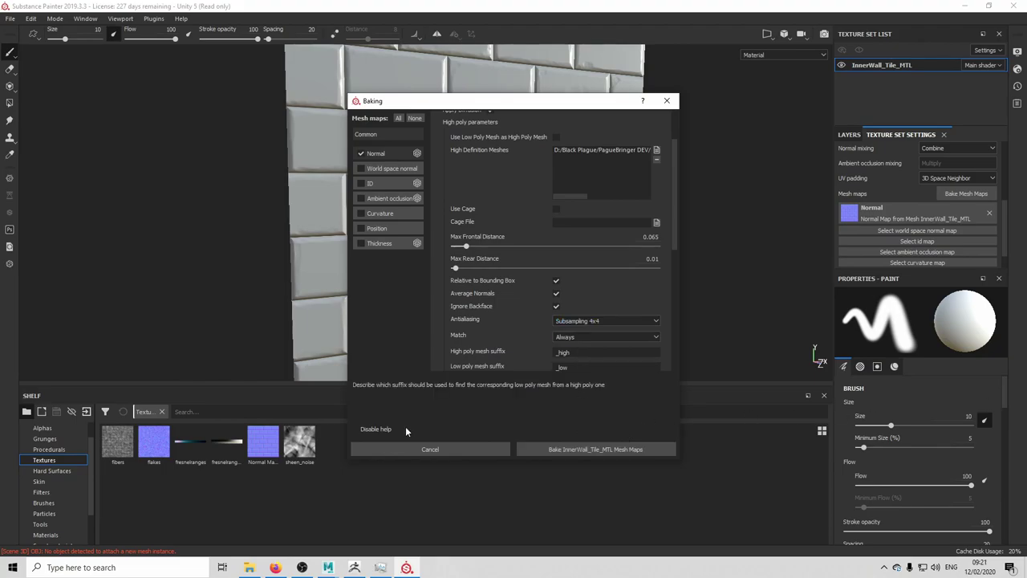
pyautogui.click(610, 450)
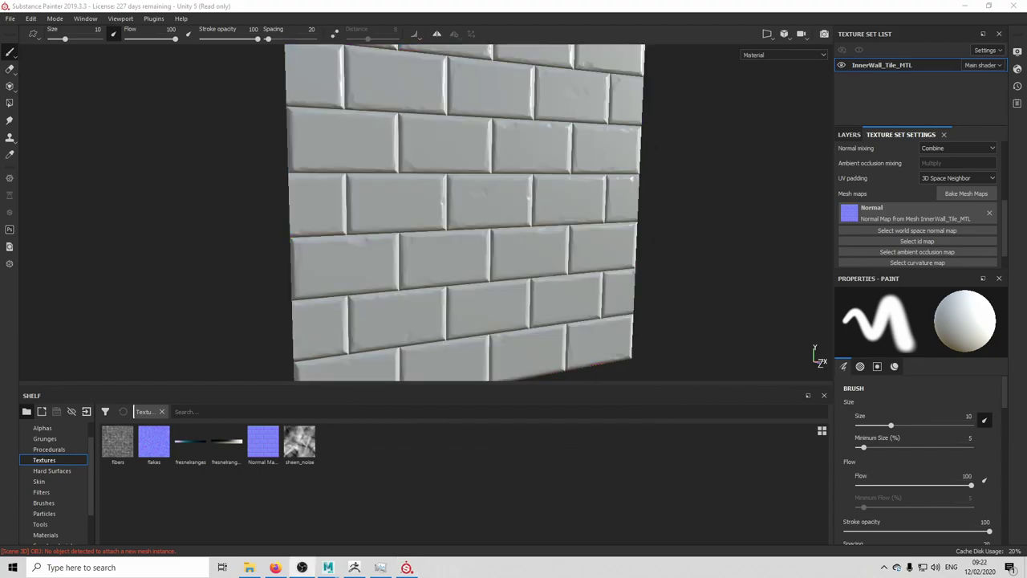
pyautogui.keyDown('alt'); pyautogui.moveTo(653, 216); pyautogui.dragTo(613, 284); pyautogui.keyUp('alt')
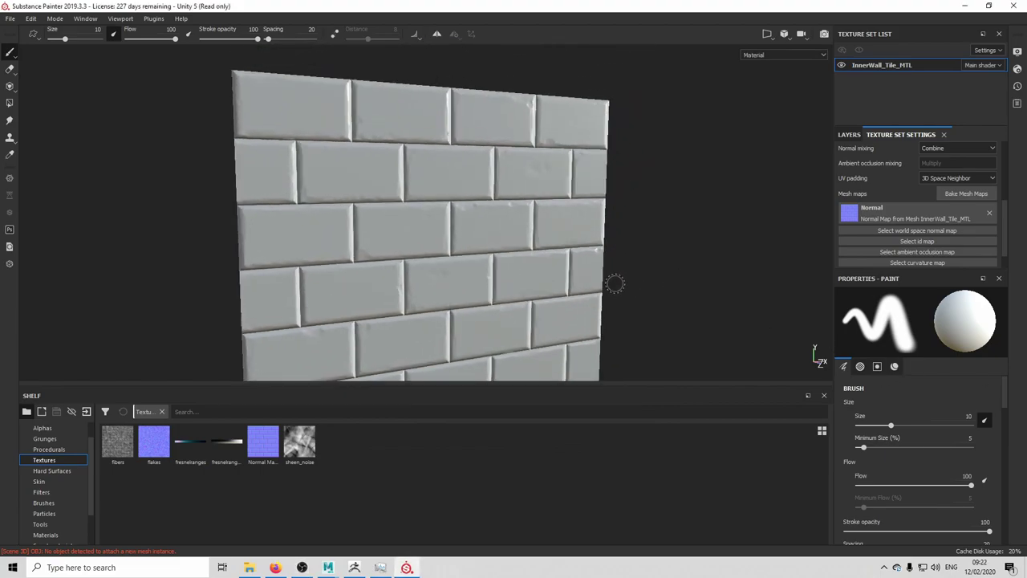
# Step: Remove the high definition mesh and bake every mesh map except Normal for InnerWall_Tile_MTL
pyautogui.click(959, 194)
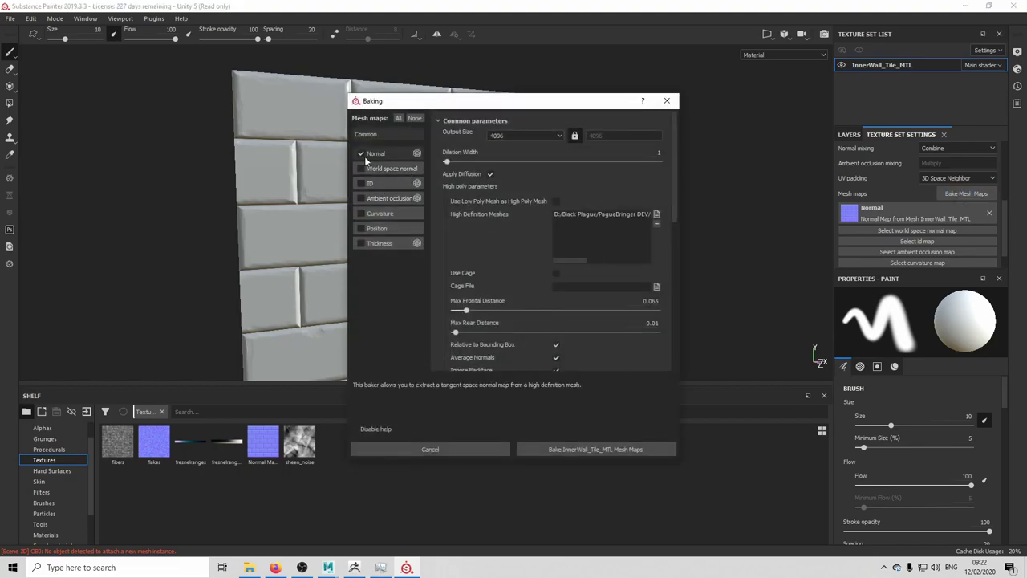
pyautogui.click(399, 118)
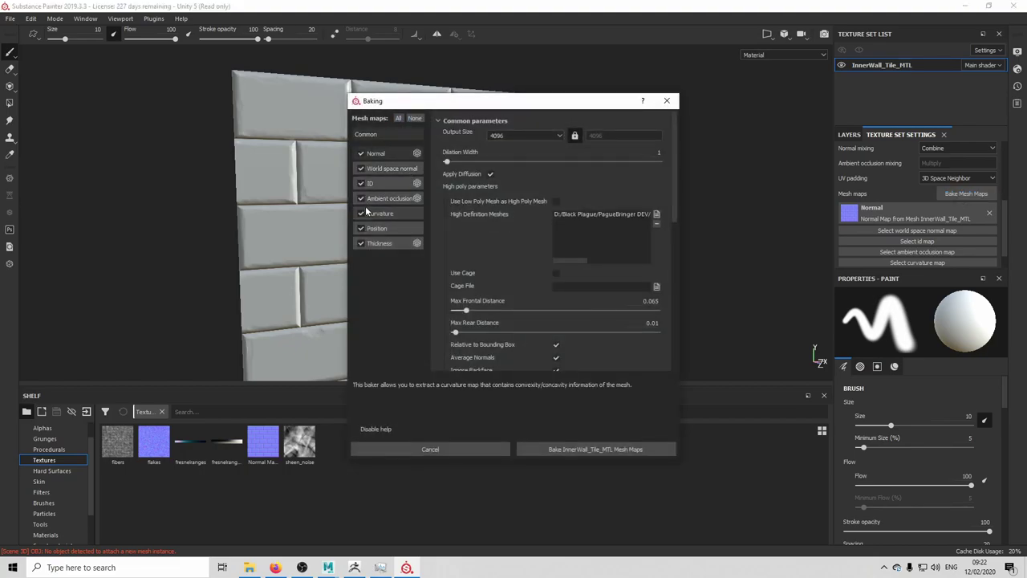
pyautogui.click(360, 154)
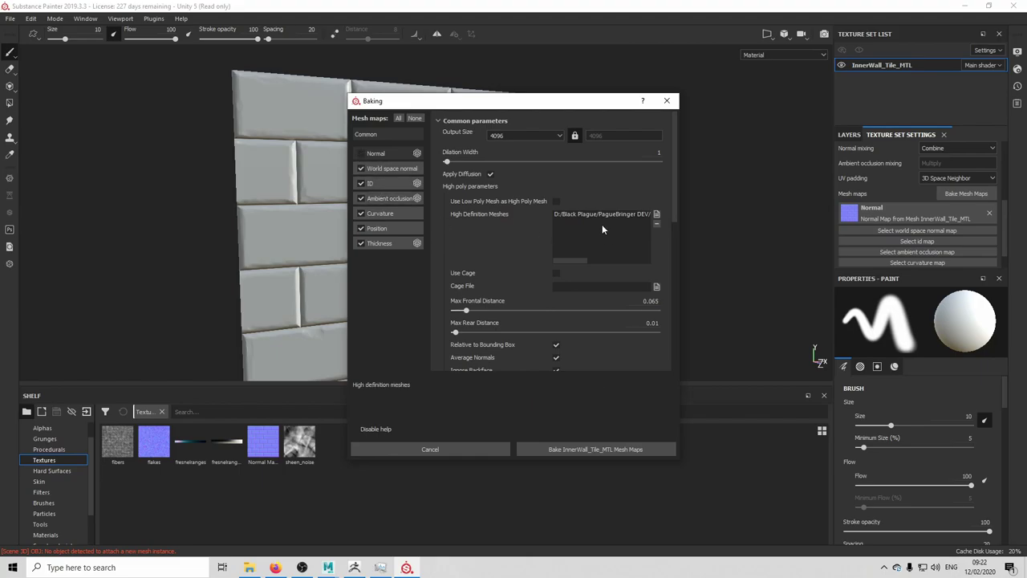
pyautogui.click(555, 201)
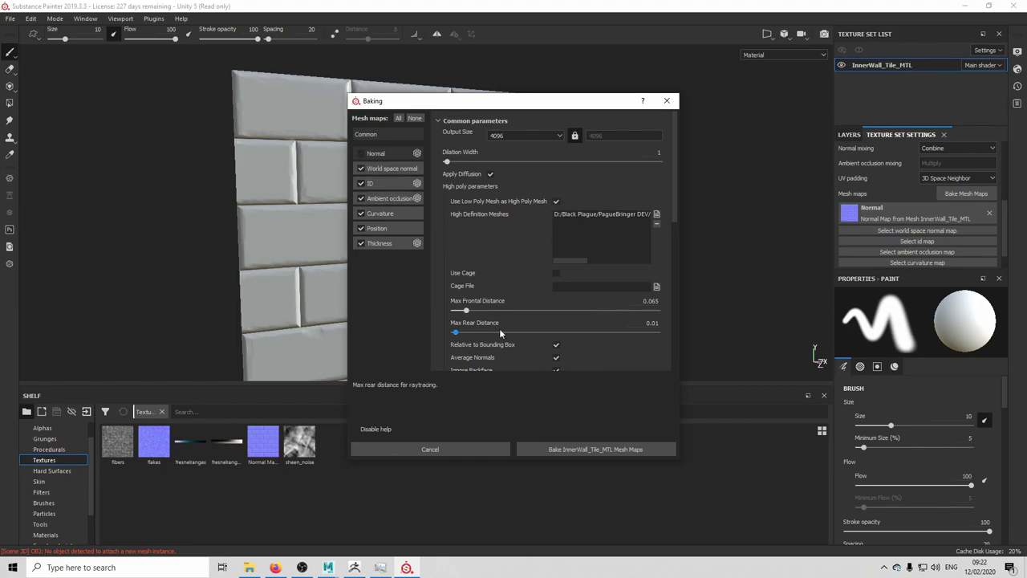
pyautogui.click(556, 201)
pyautogui.click(572, 213)
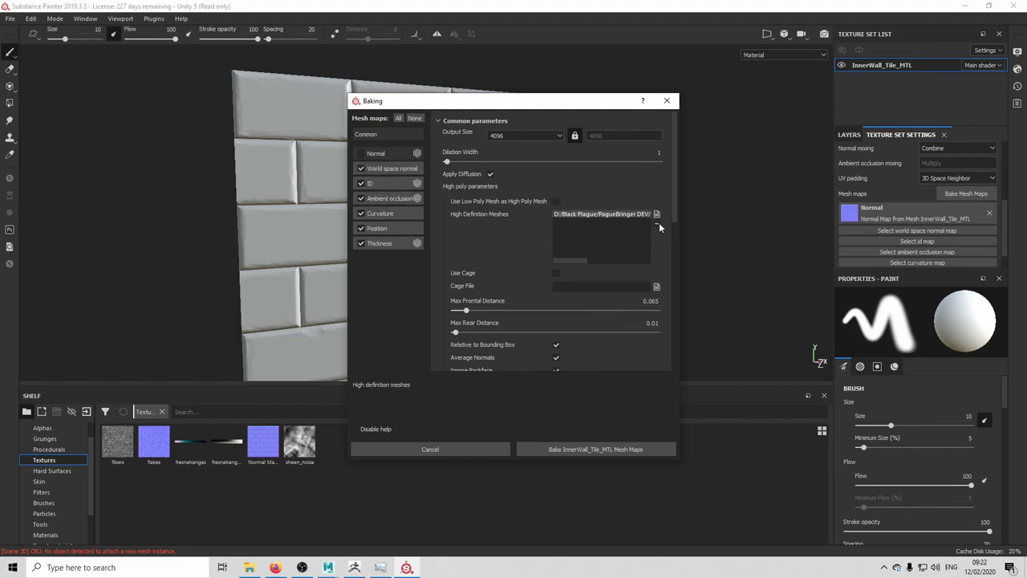
pyautogui.click(656, 223)
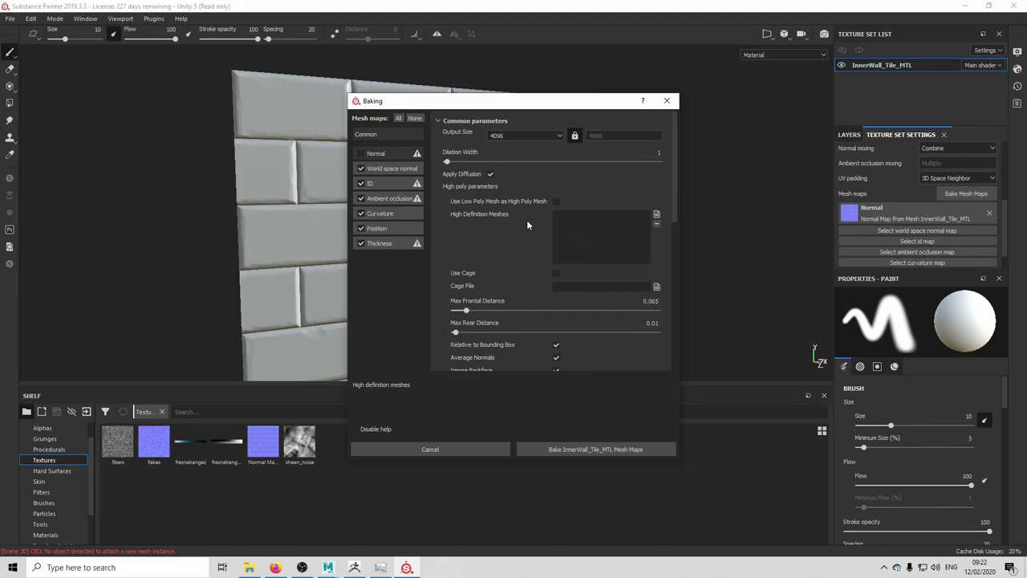
pyautogui.click(570, 449)
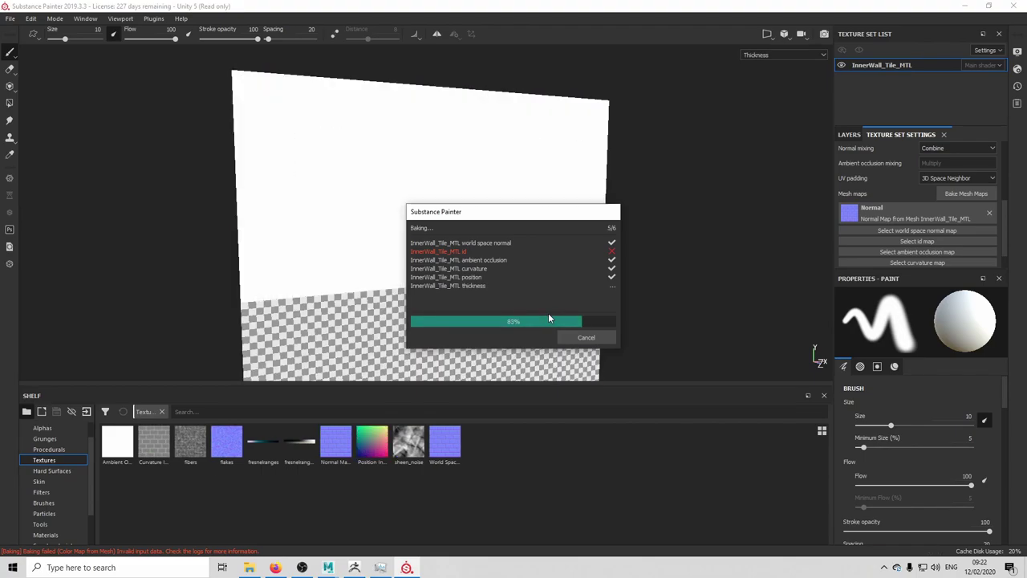
pyautogui.click(586, 338)
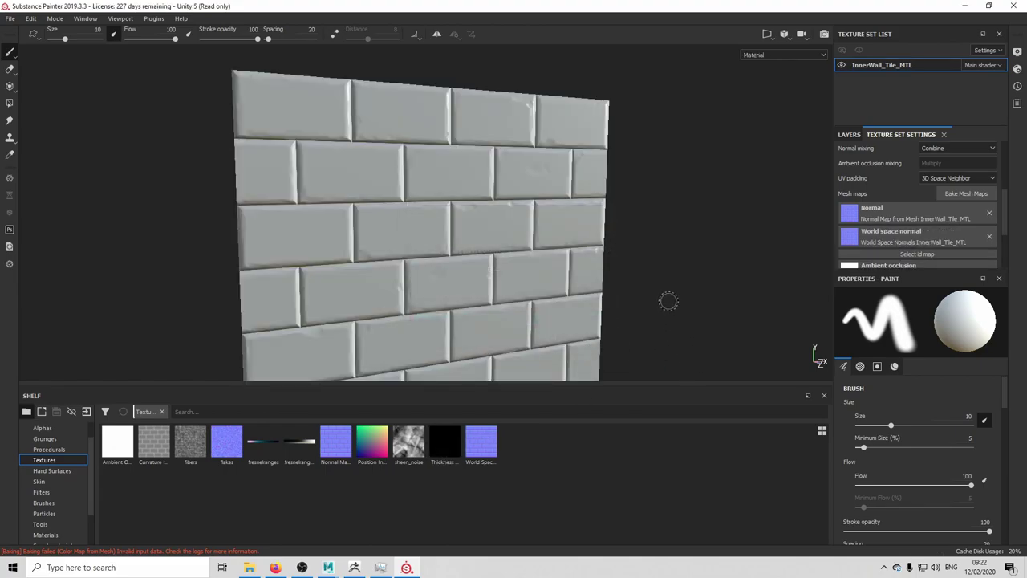
# Step: Add the Aged Stone smart material below Layer 1 and inspect it on the brick wall
pyautogui.keyDown('alt'); pyautogui.moveTo(668, 300); pyautogui.dragTo(589, 275); pyautogui.keyUp('alt')
pyautogui.click(849, 135)
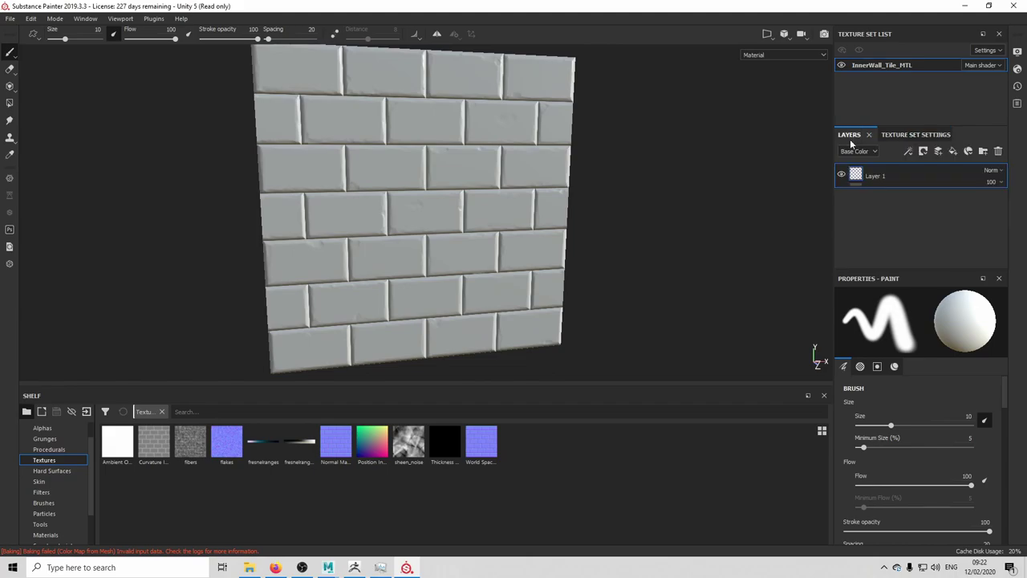
pyautogui.scroll(-1, 63, 523)
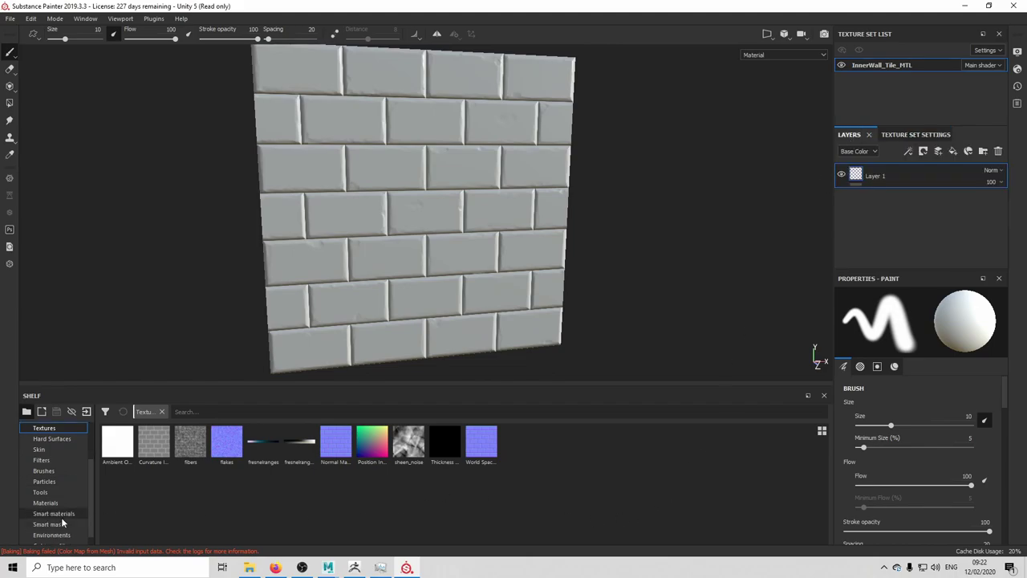
pyautogui.click(53, 513)
pyautogui.moveTo(117, 443); pyautogui.dragTo(893, 244)
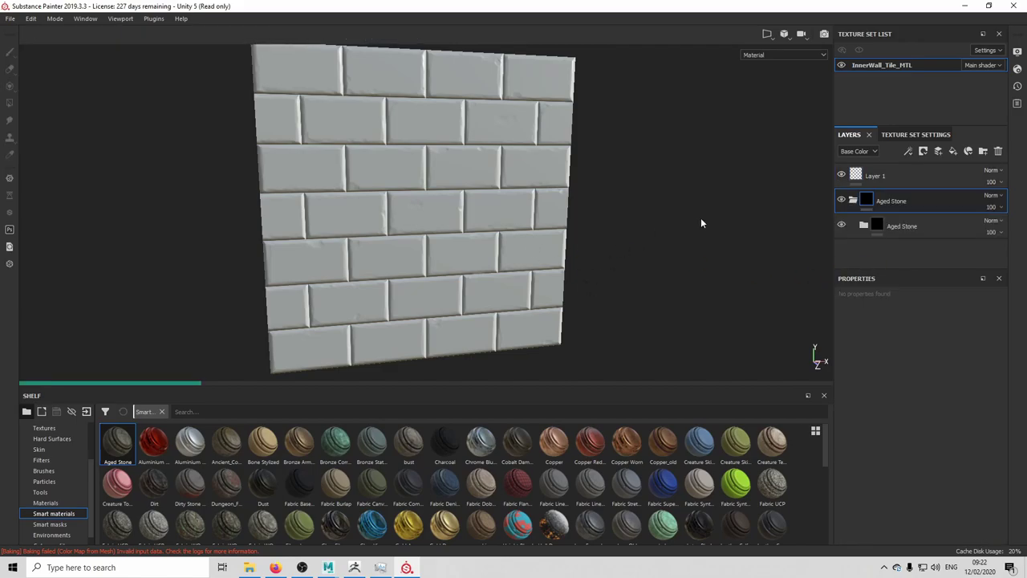
pyautogui.keyDown('alt'); pyautogui.moveTo(672, 240); pyautogui.dragTo(564, 244); pyautogui.keyUp('alt')
pyautogui.keyDown('alt'); pyautogui.moveTo(541, 206); pyautogui.dragTo(596, 277, button='middle'); pyautogui.keyUp('alt')
pyautogui.scroll(2, 531, 220)
pyautogui.scroll(3, 530, 215)
pyautogui.keyDown('alt'); pyautogui.moveTo(475, 258); pyautogui.dragTo(669, 237); pyautogui.keyUp('alt')
pyautogui.scroll(-4, 522, 263)
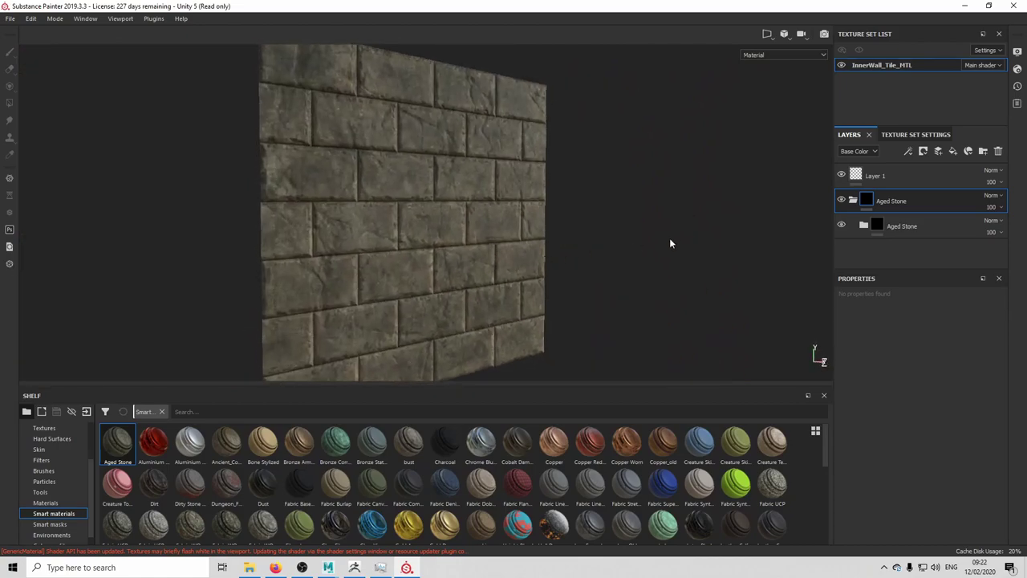
# Step: Hide Aged Stone, try the Dirty Stone Wall smart material on the wall, and delete it
pyautogui.click(841, 225)
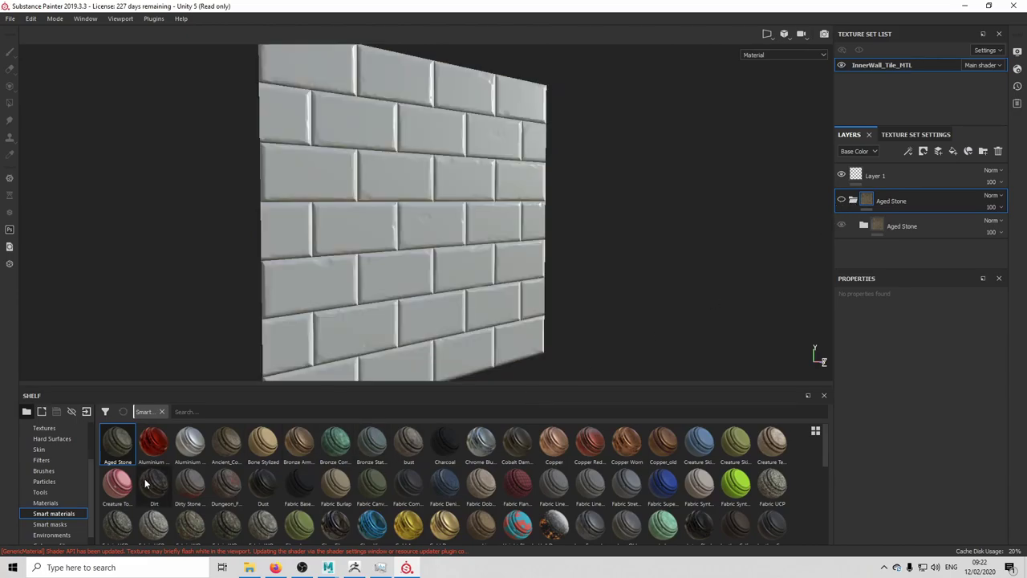
pyautogui.moveTo(194, 481); pyautogui.dragTo(917, 184)
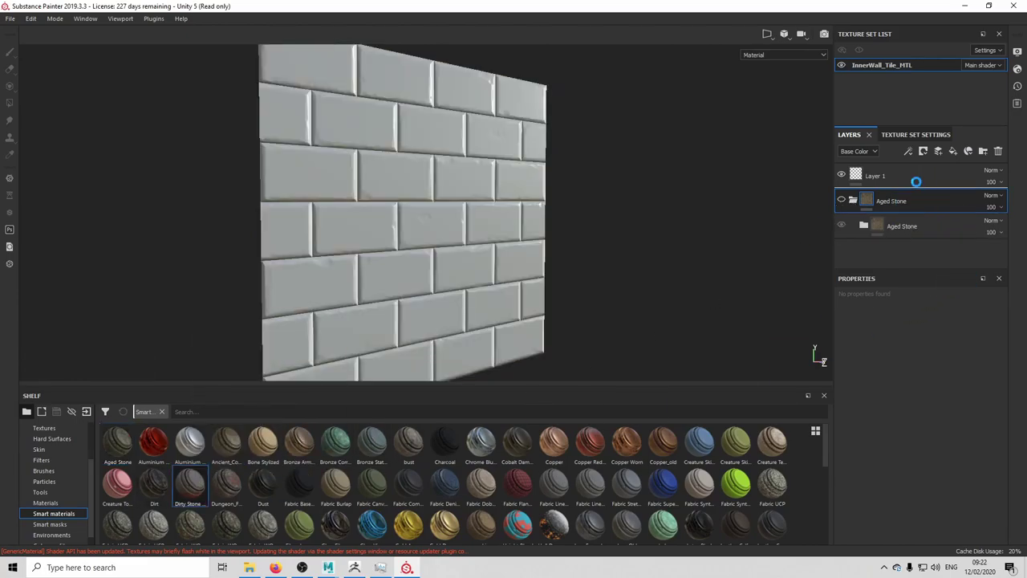
pyautogui.keyDown('alt'); pyautogui.moveTo(528, 283); pyautogui.dragTo(640, 225); pyautogui.keyUp('alt')
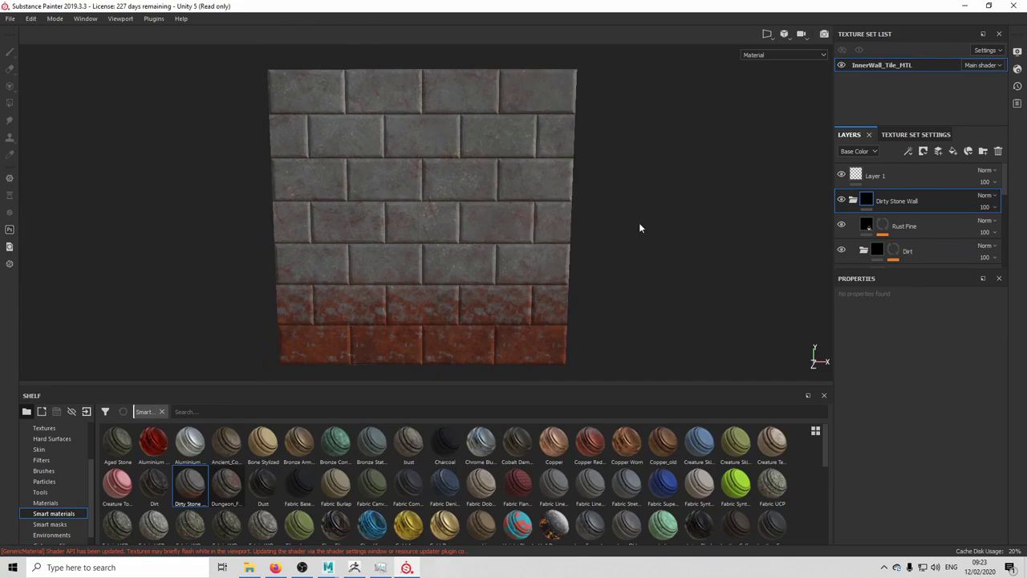
pyautogui.click(999, 151)
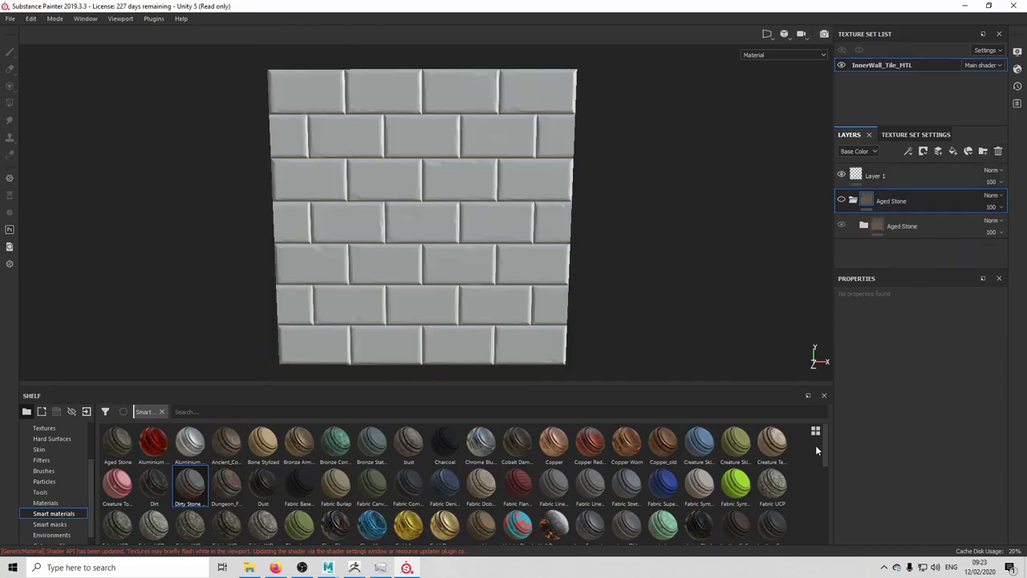
# Step: Try the Mossy_Rock smart material below Aged Stone and undo its placement
pyautogui.scroll(-3, 826, 443)
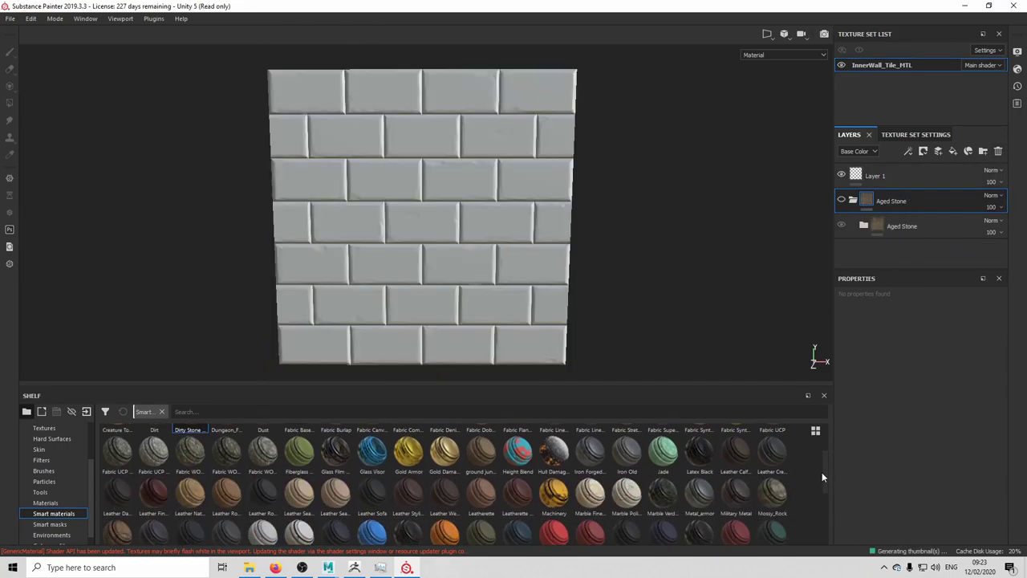
pyautogui.scroll(-1, 822, 485)
pyautogui.moveTo(772, 446); pyautogui.dragTo(908, 252)
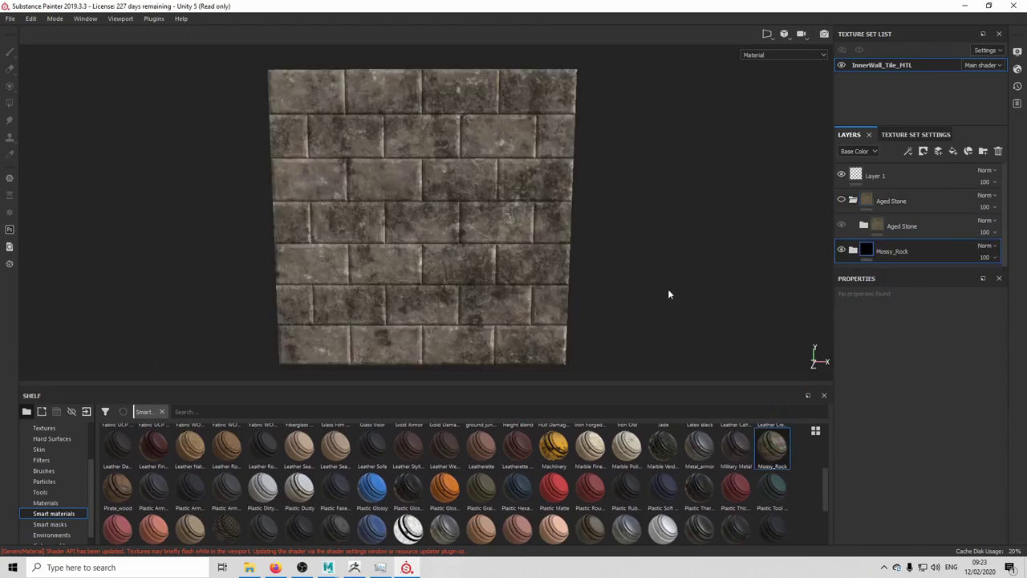
pyautogui.hotkey('ctrl', 'z')
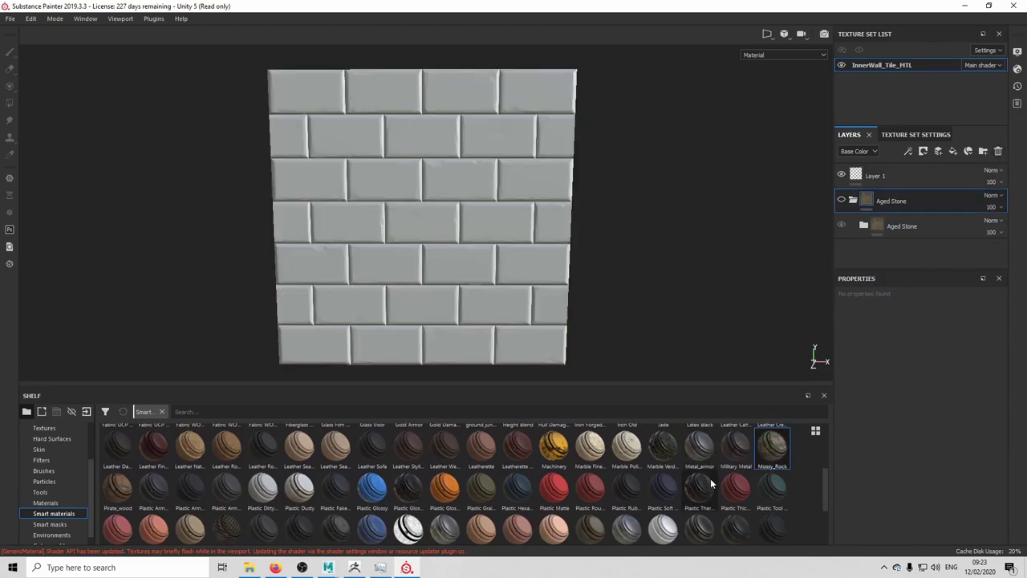
# Step: Try the statueeee and bust smart materials in turn, deleting each, and show Aged Stone again
pyautogui.scroll(-3, 815, 504)
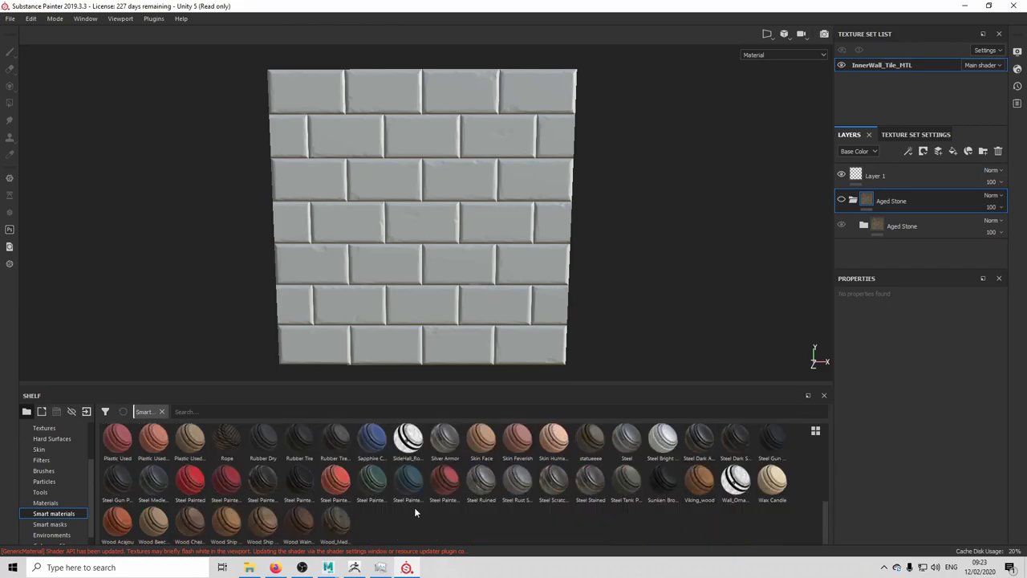
pyautogui.moveTo(590, 440); pyautogui.dragTo(943, 252)
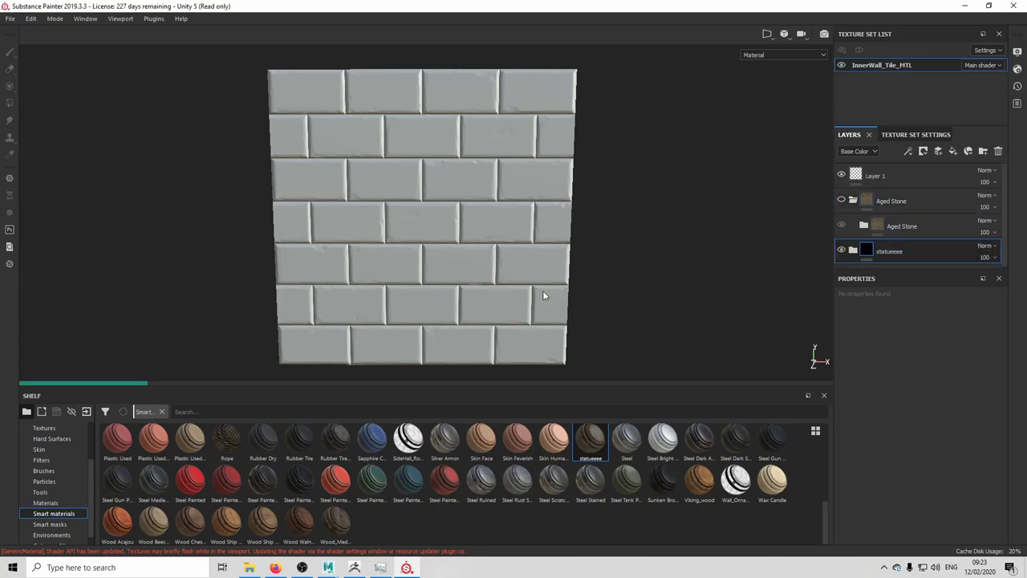
pyautogui.click(998, 151)
pyautogui.scroll(3, 354, 451)
pyautogui.moveTo(409, 443); pyautogui.dragTo(921, 250)
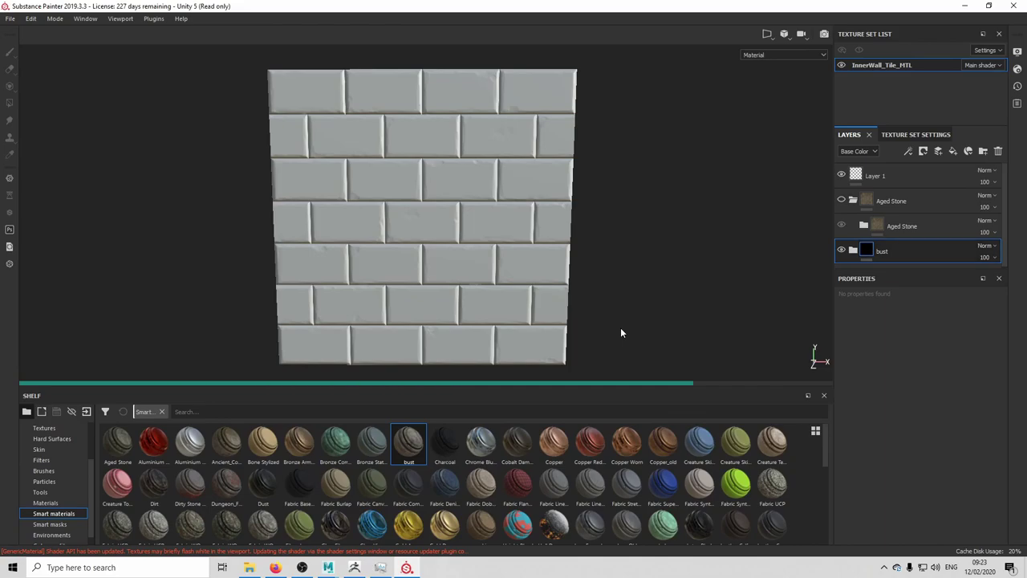
pyautogui.click(998, 151)
pyautogui.click(841, 200)
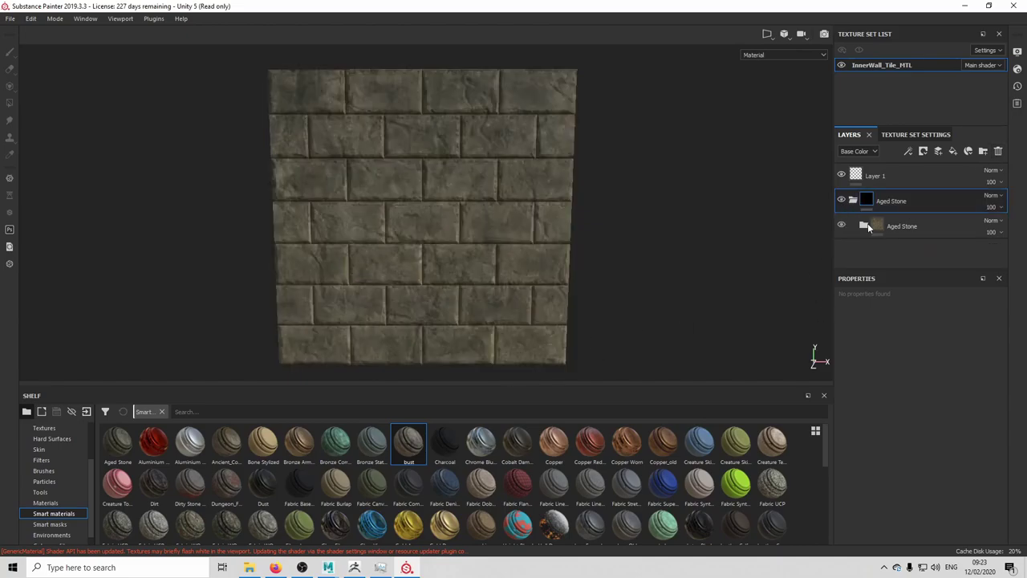
# Step: Add an HSL Perceptive filter to the Rock Face layer inside the Aged Stone group
pyautogui.click(863, 226)
pyautogui.scroll(-3, 851, 230)
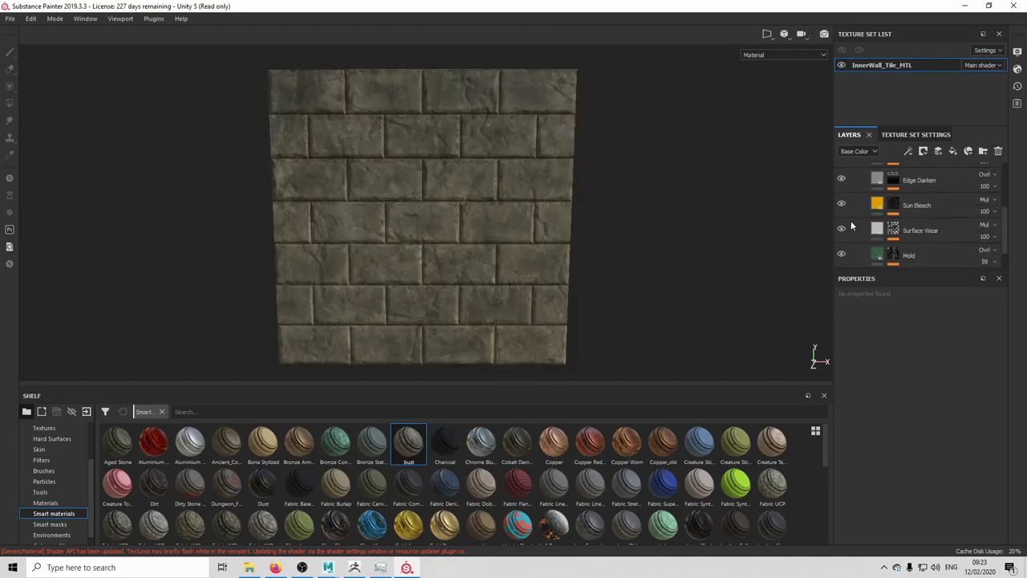
pyautogui.click(907, 250)
pyautogui.scroll(-2, 953, 427)
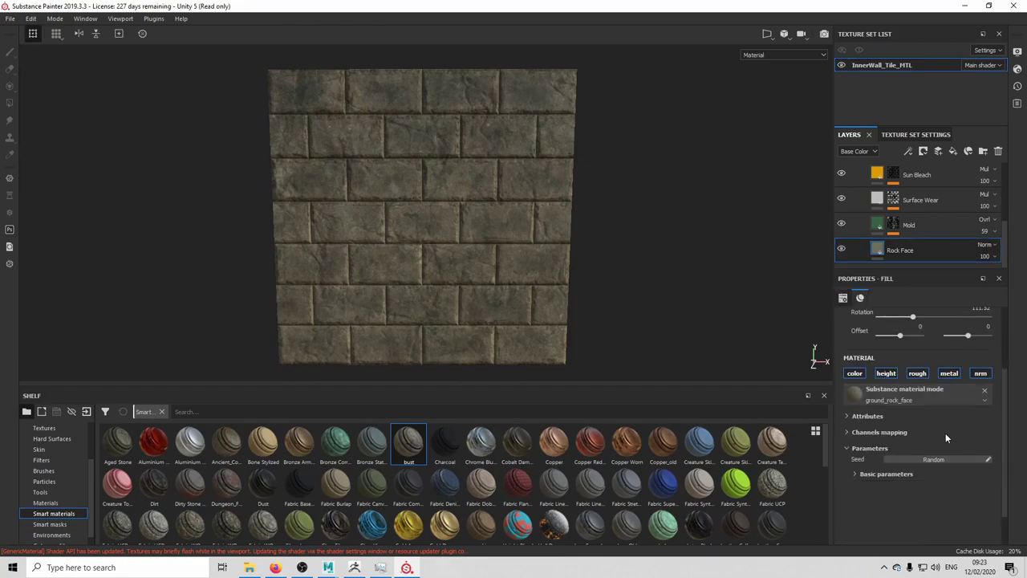
pyautogui.click(856, 475)
pyautogui.scroll(1, 932, 391)
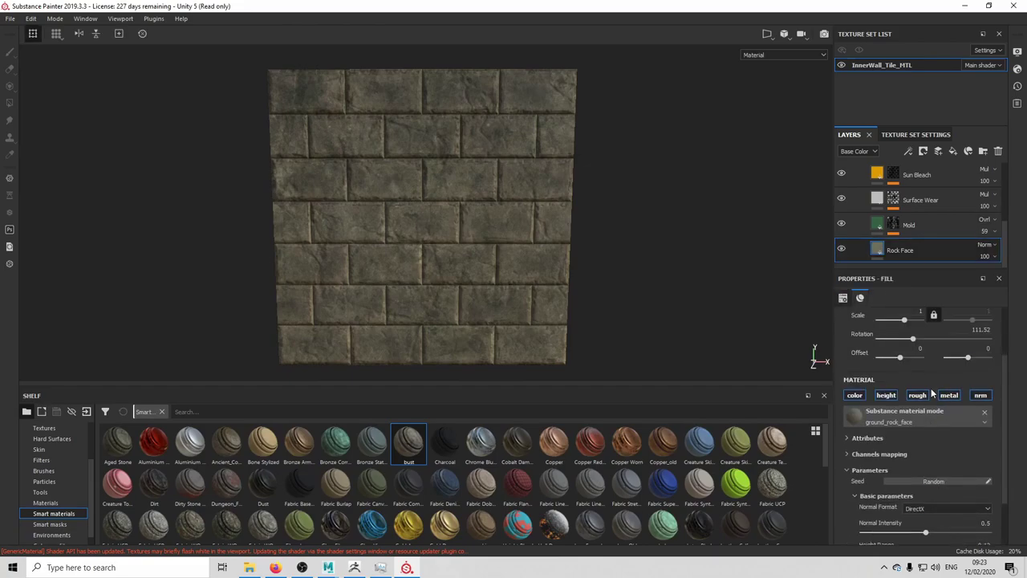
pyautogui.click(909, 150)
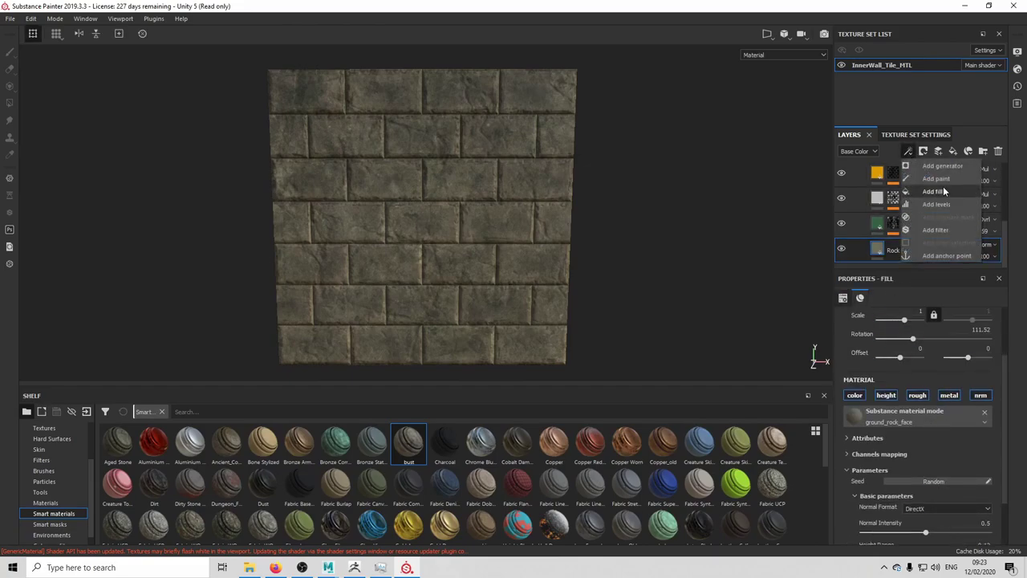
pyautogui.click(936, 230)
pyautogui.click(931, 326)
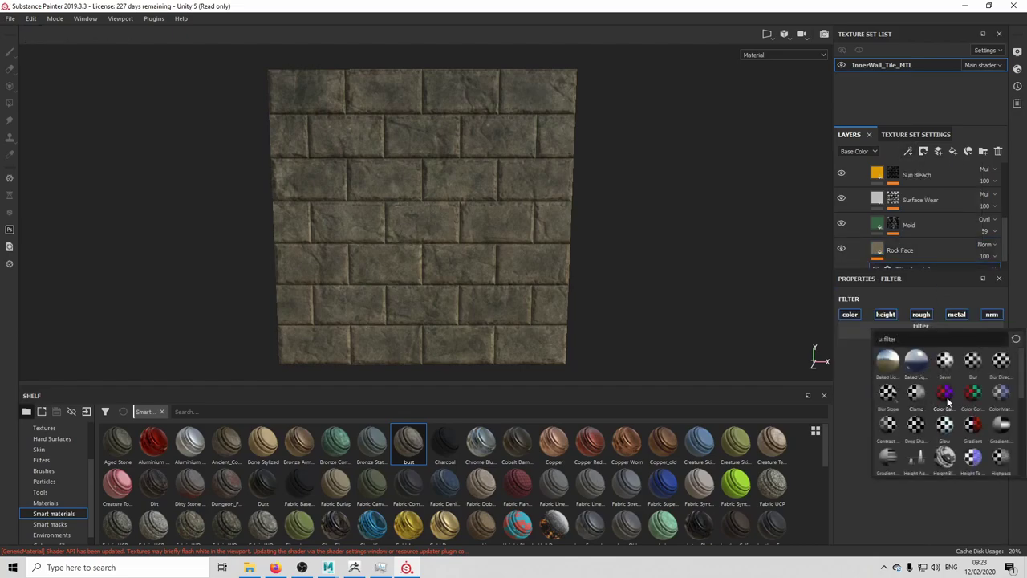
pyautogui.click(947, 399)
# Step: Set the Rock Face filter's saturation to about 0.231 and lightness to 0.342, limiting it to colour, and check it under rotated lighting
pyautogui.moveTo(924, 421); pyautogui.dragTo(886, 419)
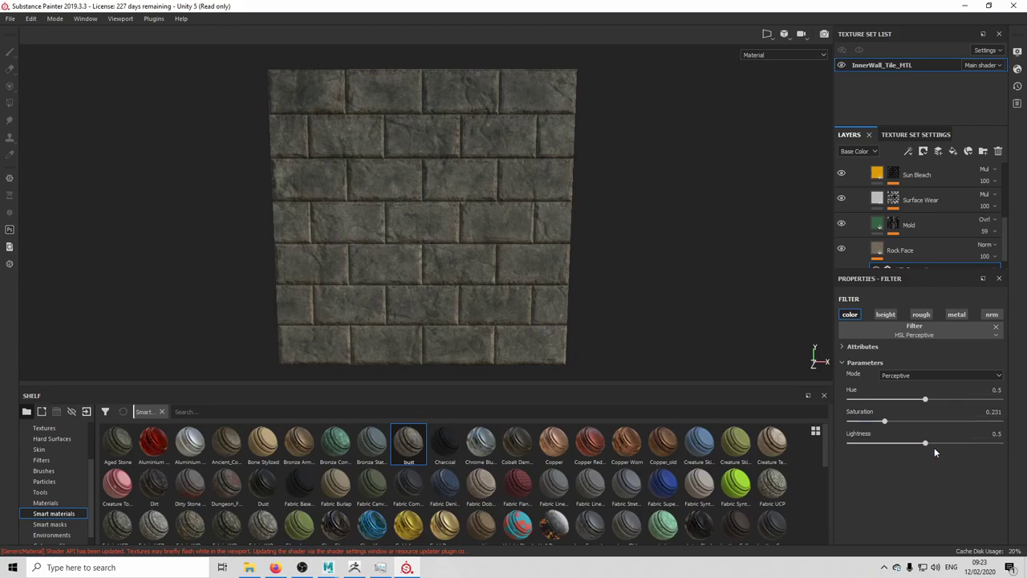
pyautogui.moveTo(924, 443); pyautogui.dragTo(901, 443)
pyautogui.keyDown('alt'); pyautogui.moveTo(551, 264); pyautogui.dragTo(530, 265); pyautogui.keyUp('alt')
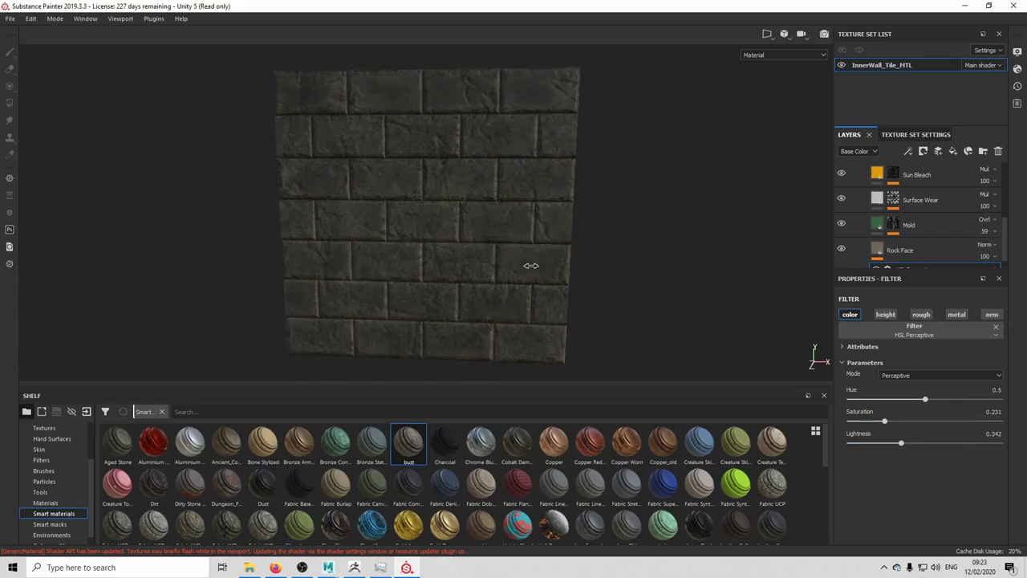
pyautogui.keyDown('shift'); pyautogui.moveTo(530, 265); pyautogui.dragTo(614, 277, button='right'); pyautogui.keyUp('shift')
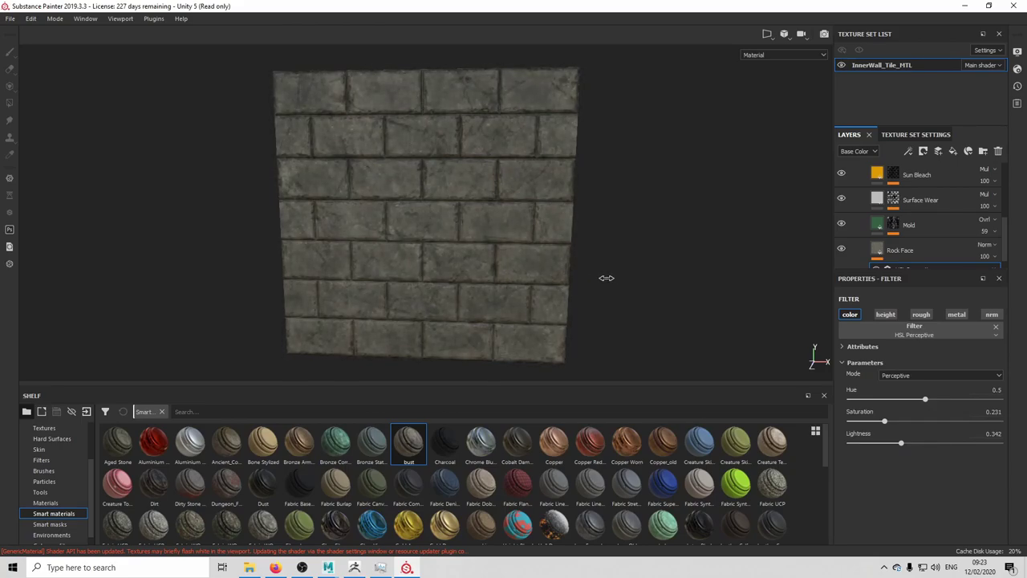
# Step: Collapse the Aged Stone group, examine the wall's channels up to Roughness, and return to the material view
pyautogui.scroll(3, 923, 225)
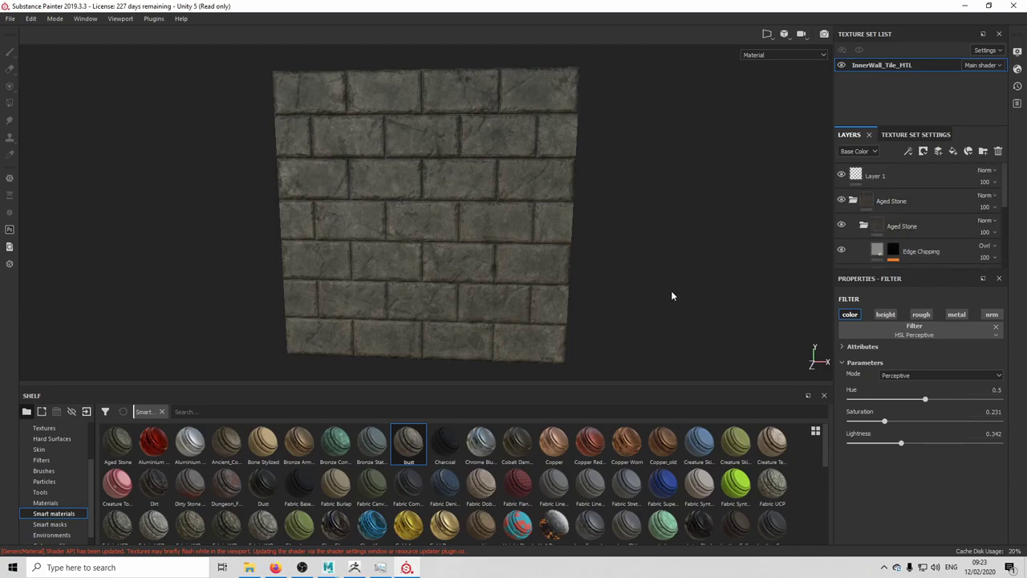
pyautogui.click(853, 201)
pyautogui.keyDown('alt'); pyautogui.moveTo(514, 267); pyautogui.dragTo(525, 229); pyautogui.keyUp('alt')
pyautogui.scroll(3, 536, 262)
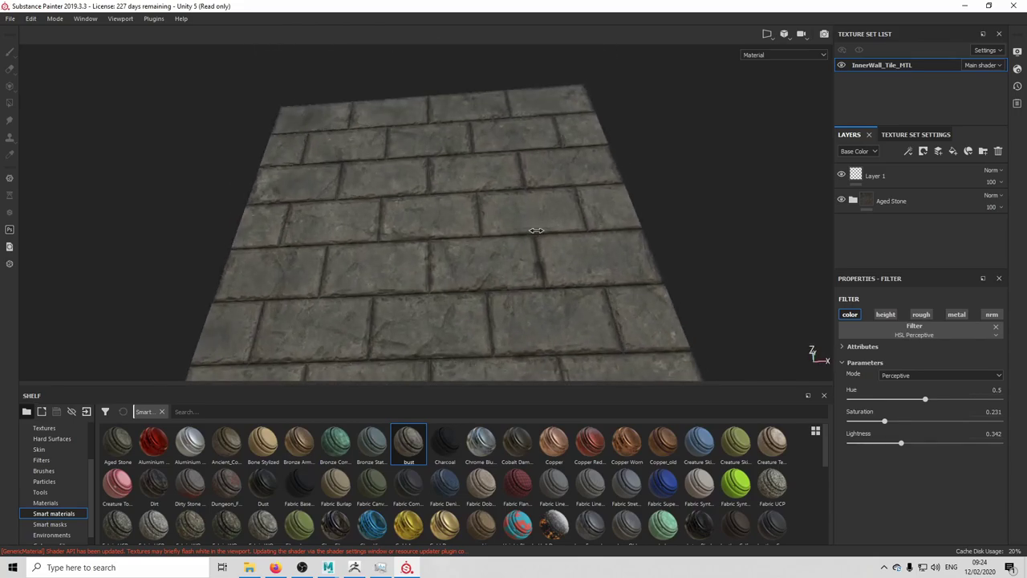
pyautogui.press('c')
pyautogui.press('c')
pyautogui.press('c')
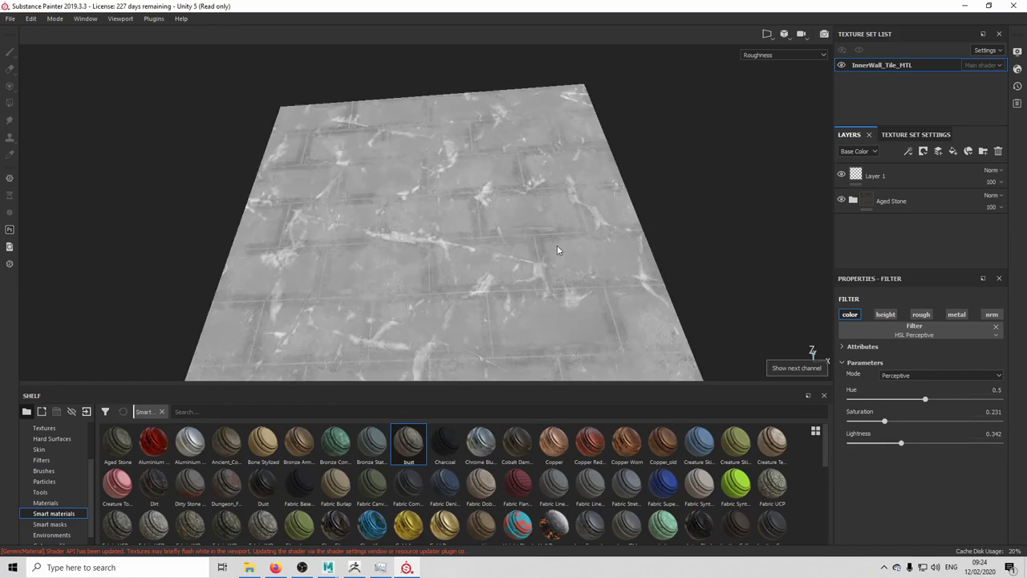
pyautogui.press('m')
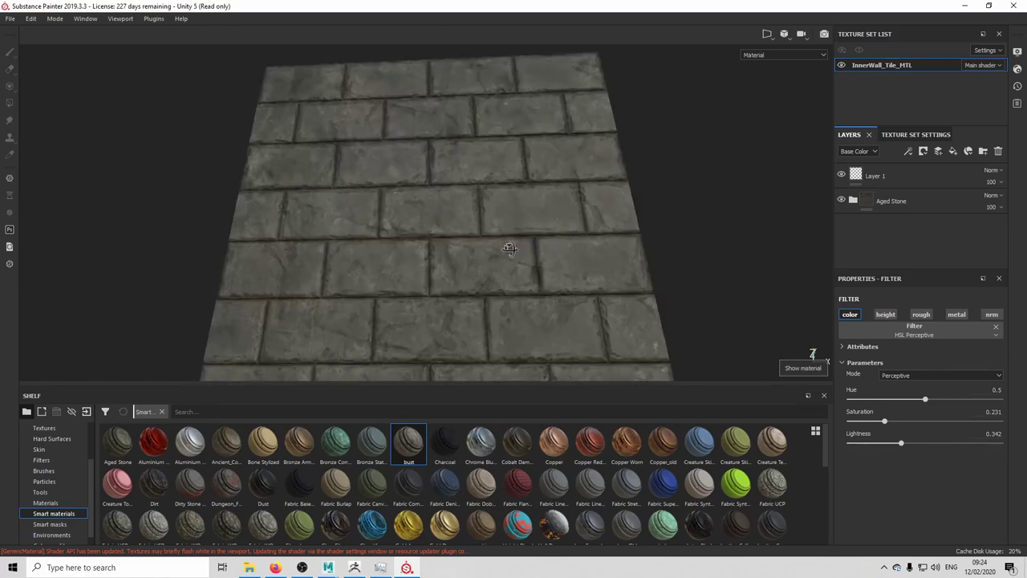
pyautogui.keyDown('alt'); pyautogui.moveTo(535, 243); pyautogui.dragTo(708, 286); pyautogui.keyUp('alt')
pyautogui.click(953, 156)
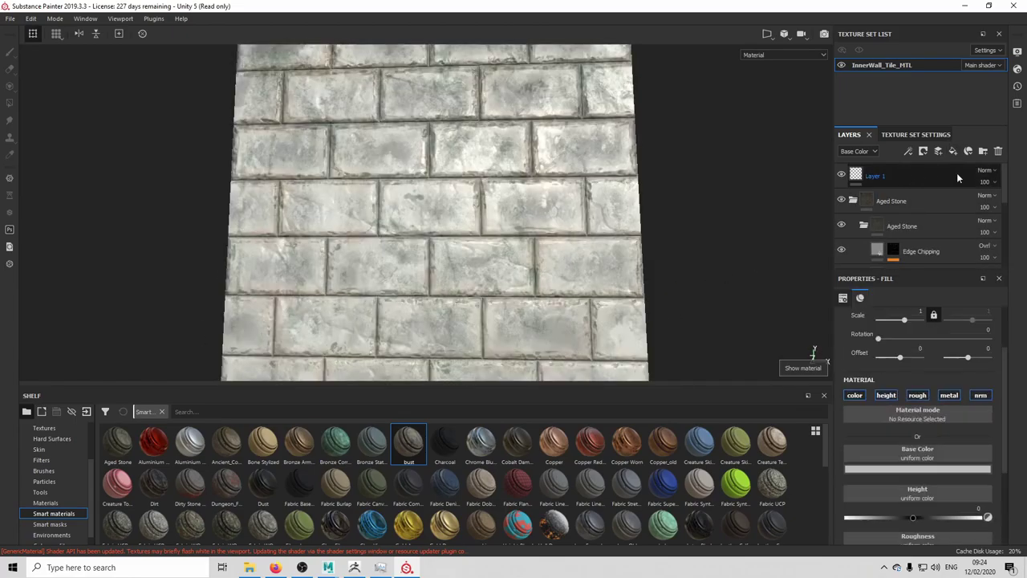
pyautogui.moveTo(957, 173)
pyautogui.mouseDown()
pyautogui.moveTo(903, 175)
pyautogui.moveTo(907, 189)
pyautogui.moveTo(906, 180)
pyautogui.mouseUp()
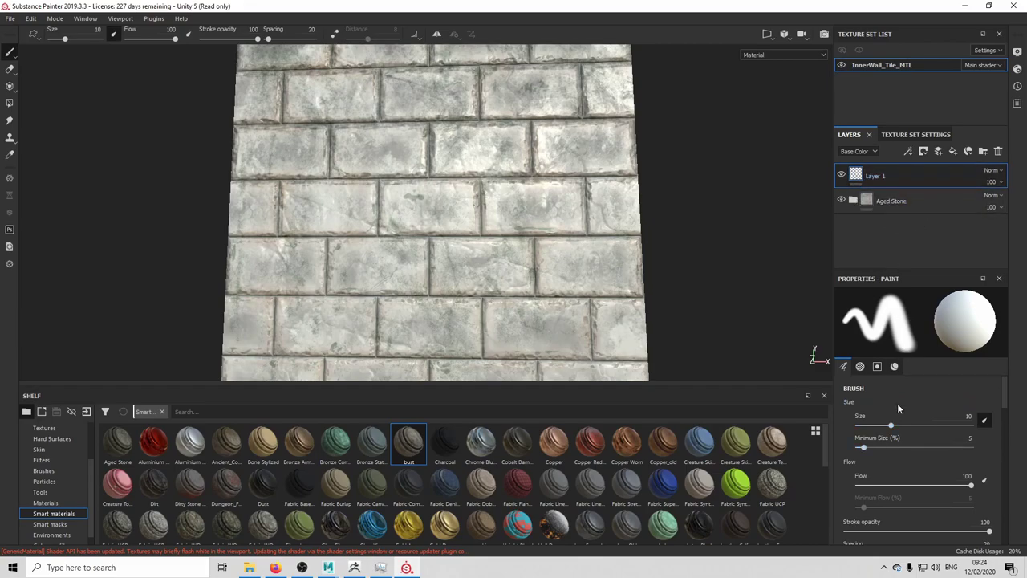
pyautogui.scroll(-10, 897, 433)
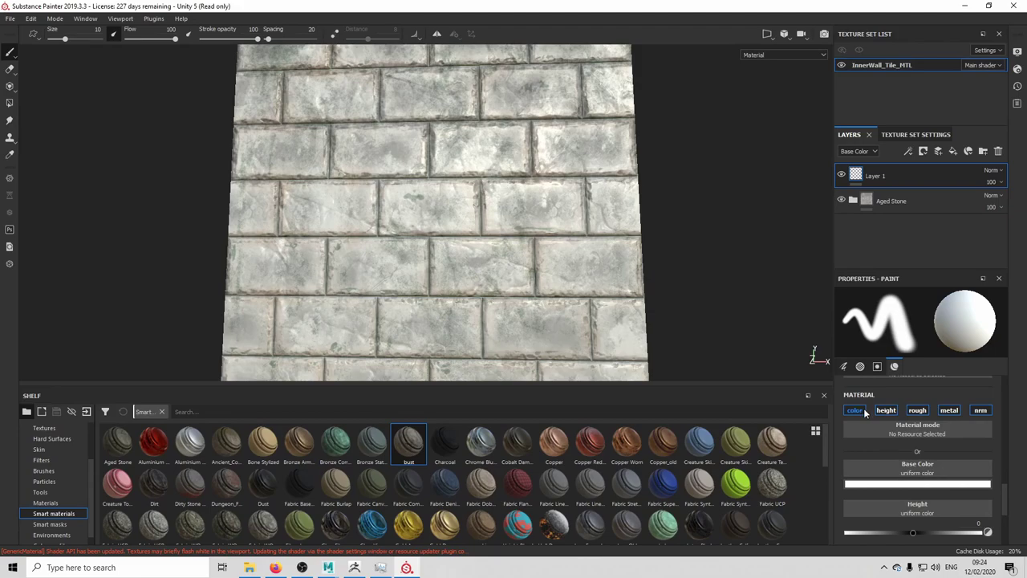
pyautogui.click(864, 411)
pyautogui.click(890, 413)
pyautogui.click(950, 411)
pyautogui.click(983, 413)
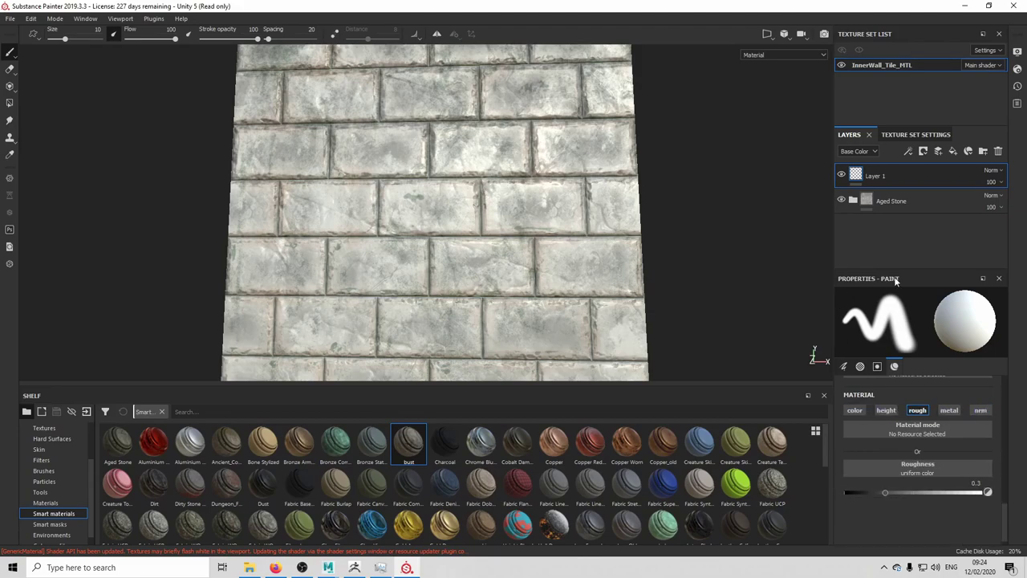
pyautogui.click(853, 200)
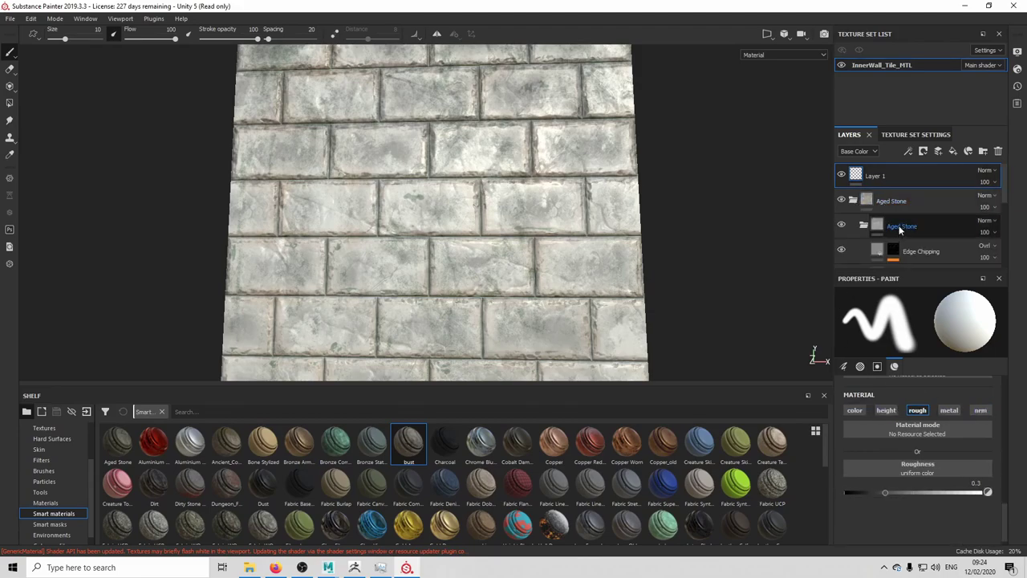
# Step: Add a fill layer directly above the Aged Stone group with only its roughness channel enabled
pyautogui.click(889, 198)
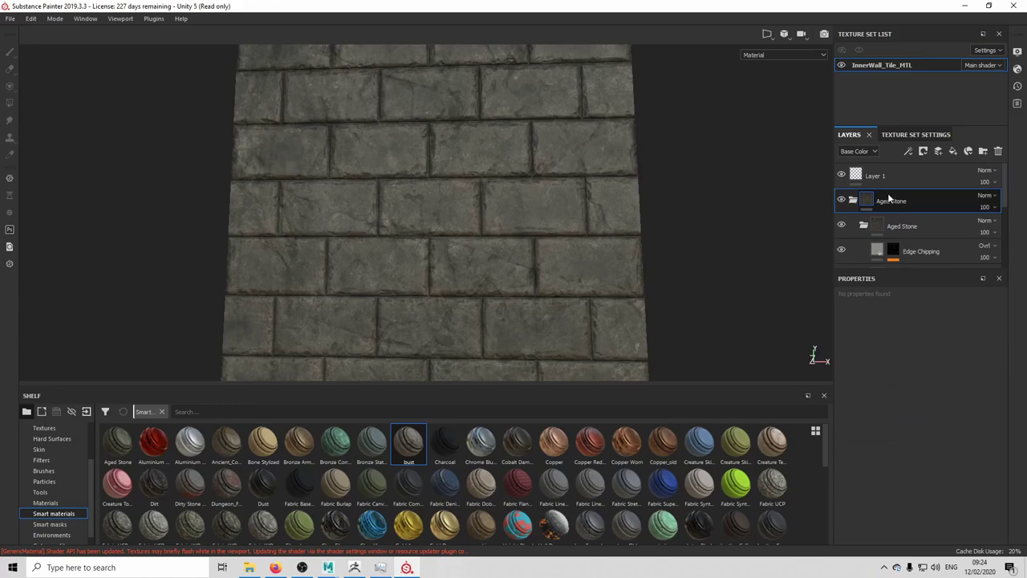
pyautogui.click(953, 152)
pyautogui.click(855, 395)
pyautogui.click(886, 395)
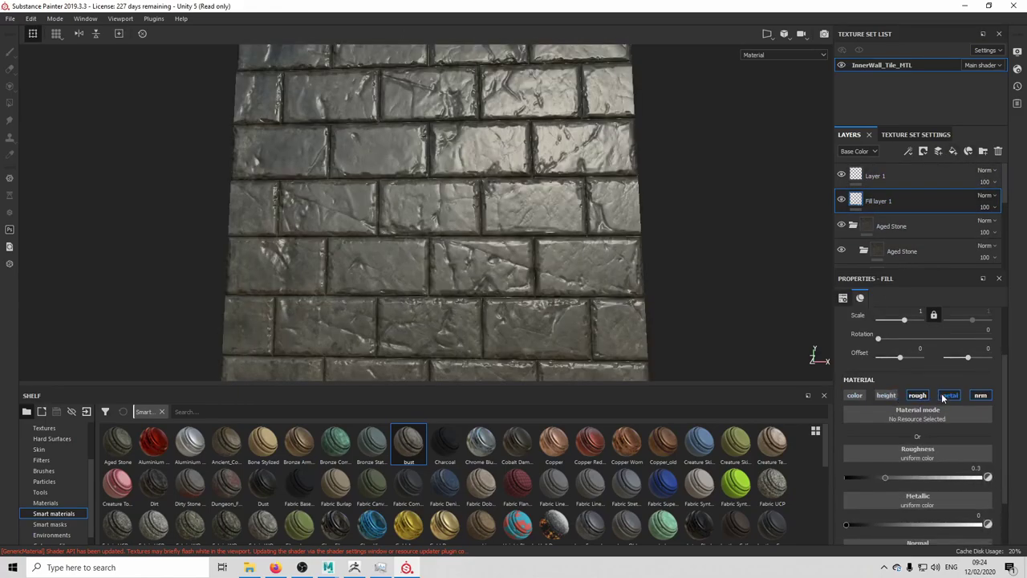
pyautogui.click(949, 395)
pyautogui.click(980, 395)
# Step: Assign BnW Spots 2 to the new fill layer's roughness, set its Roughness blend mode to Overlay, and inspect the wall's reflections
pyautogui.click(913, 453)
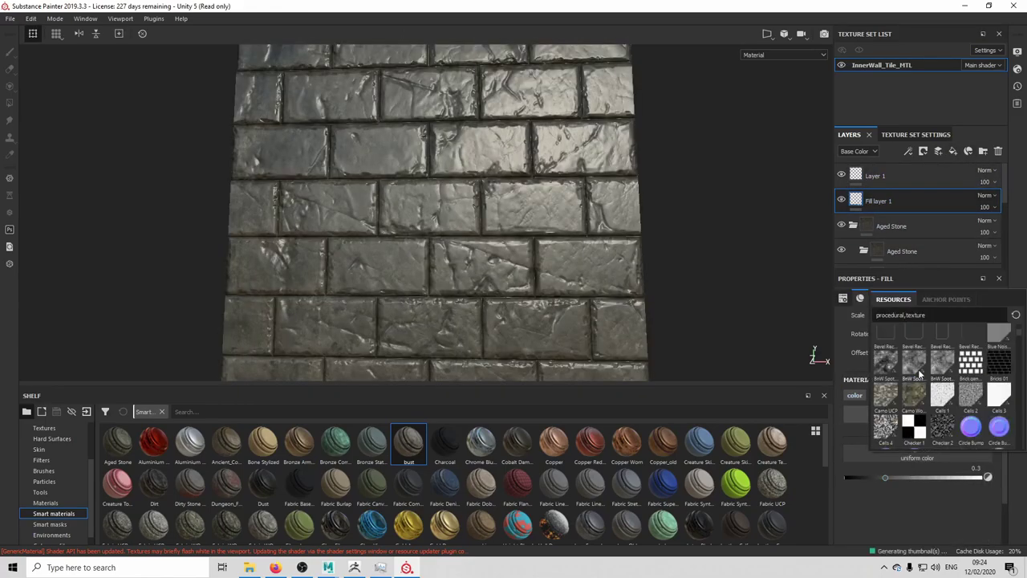
pyautogui.click(918, 367)
pyautogui.moveTo(629, 321)
pyautogui.keyDown('alt'); pyautogui.mouseDown()
pyautogui.moveTo(622, 241)
pyautogui.moveTo(574, 257)
pyautogui.mouseUp(); pyautogui.keyUp('alt')
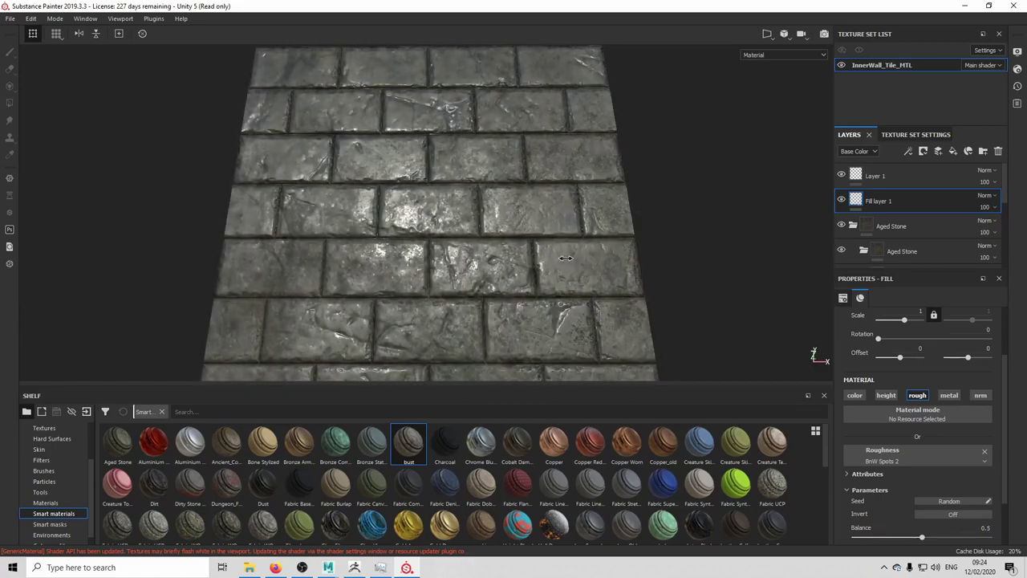
pyautogui.click(859, 152)
pyautogui.click(863, 175)
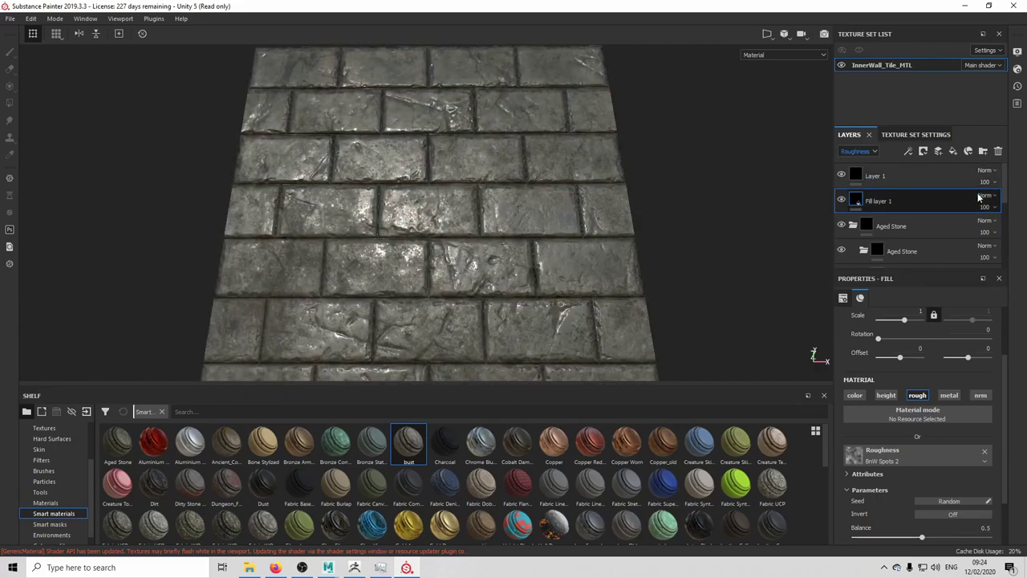
pyautogui.click(984, 196)
pyautogui.click(963, 356)
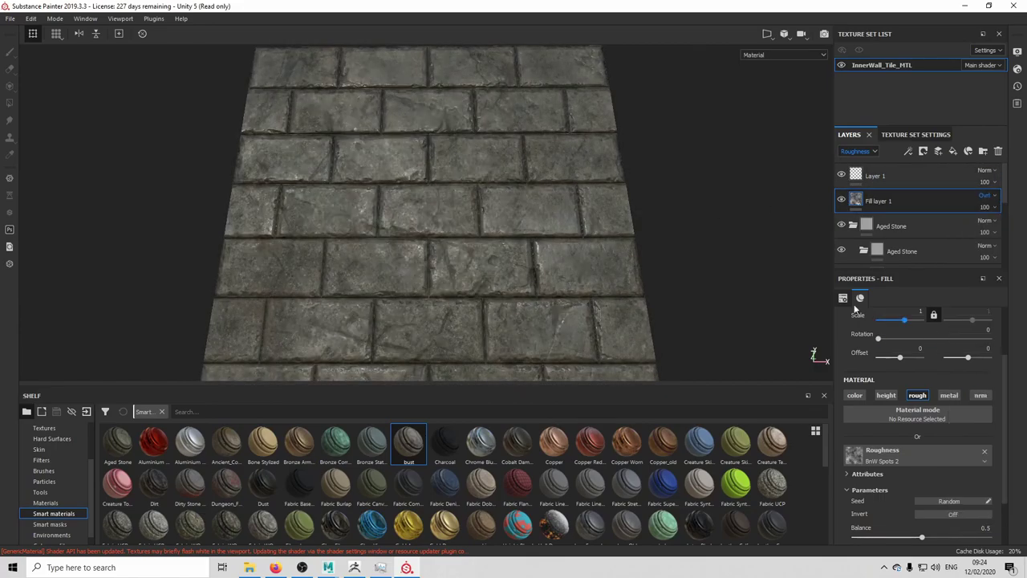
pyautogui.moveTo(529, 266)
pyautogui.keyDown('alt'); pyautogui.mouseDown()
pyautogui.moveTo(522, 236)
pyautogui.moveTo(541, 250)
pyautogui.mouseUp(); pyautogui.keyUp('alt')
pyautogui.press('c')
pyautogui.press('m')
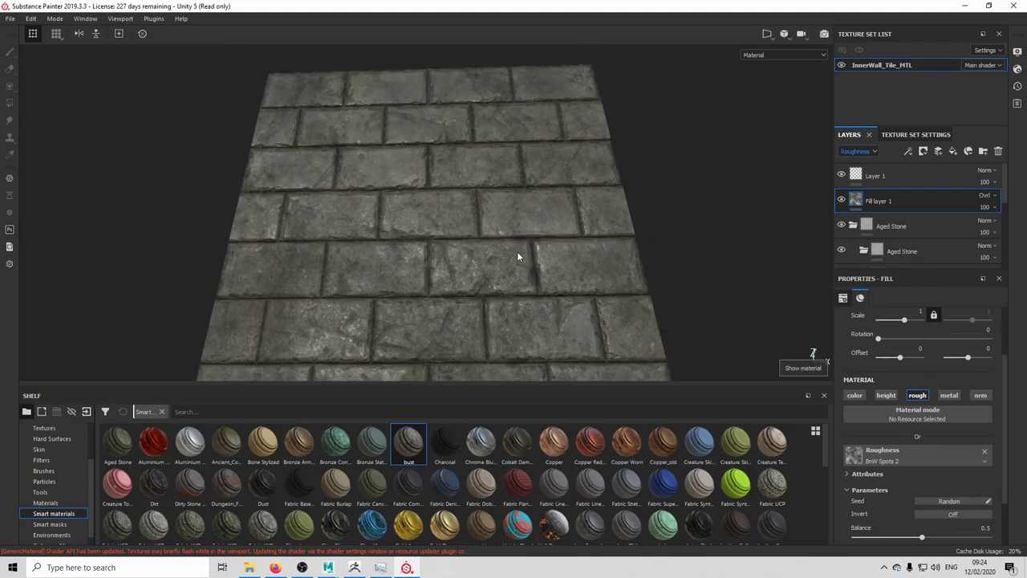
pyautogui.keyDown('shift'); pyautogui.moveTo(490, 255); pyautogui.dragTo(507, 259, button='right'); pyautogui.keyUp('shift')
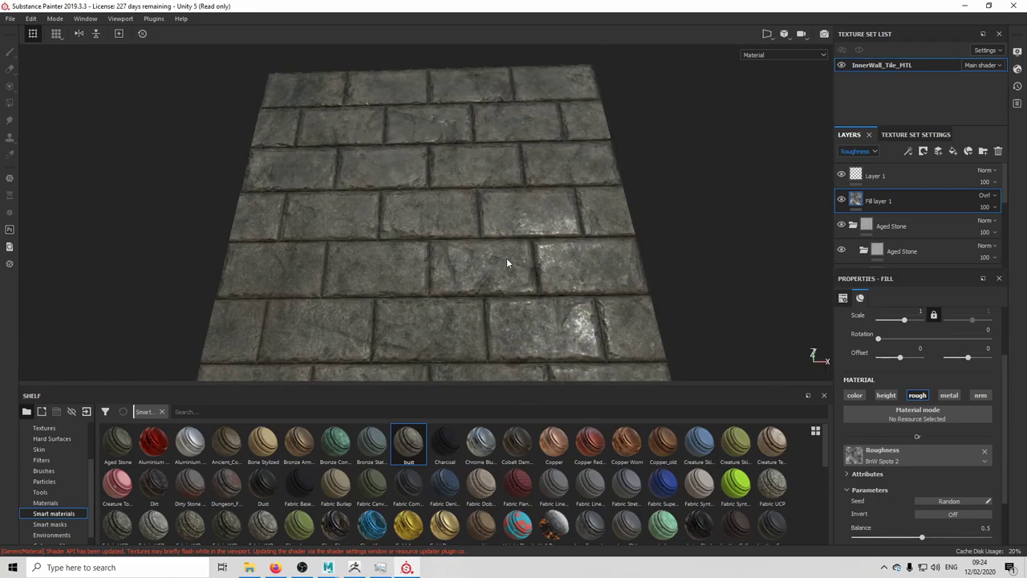
# Step: Show Base Color in the layer stack and add a Dirt generator to Layer 1 that affects only colour
pyautogui.click(854, 150)
pyautogui.click(852, 161)
pyautogui.moveTo(562, 216)
pyautogui.keyDown('alt'); pyautogui.mouseDown()
pyautogui.moveTo(576, 249)
pyautogui.moveTo(495, 251)
pyautogui.moveTo(610, 241)
pyautogui.moveTo(339, 248)
pyautogui.moveTo(449, 241)
pyautogui.moveTo(473, 199)
pyautogui.moveTo(493, 239)
pyautogui.mouseUp(); pyautogui.keyUp('alt')
pyautogui.click(880, 168)
pyautogui.click(909, 152)
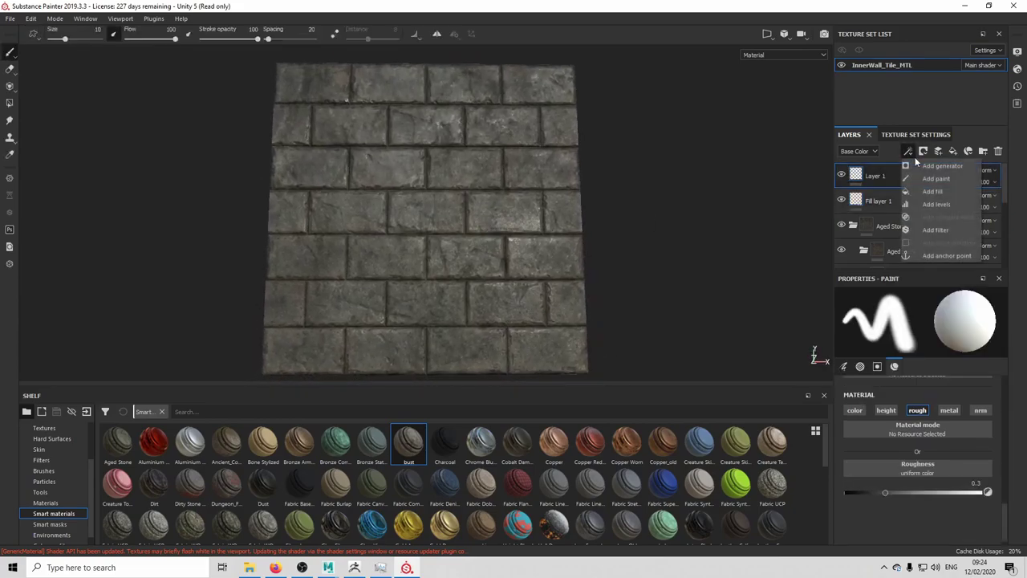
pyautogui.click(931, 186)
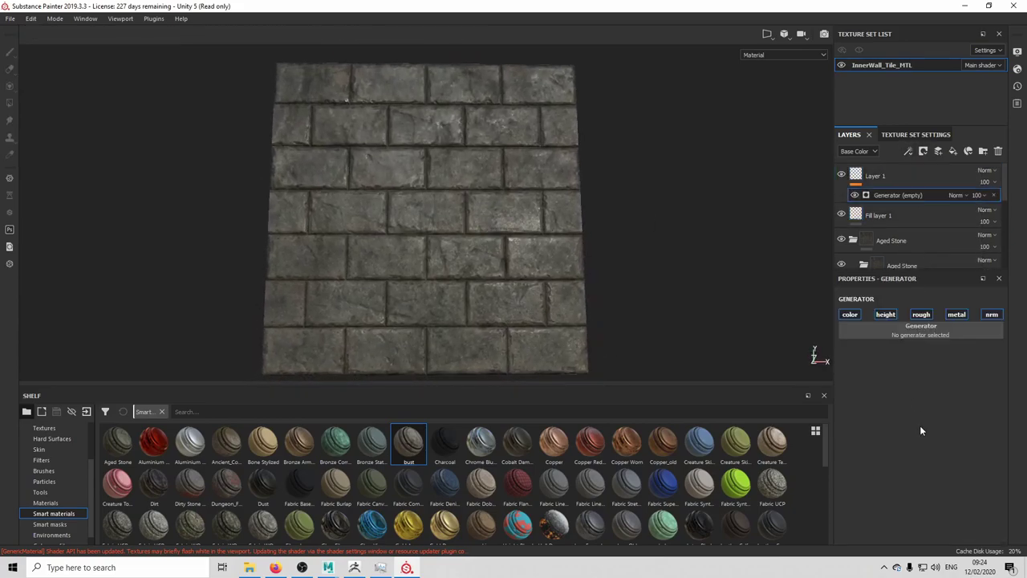
pyautogui.click(956, 330)
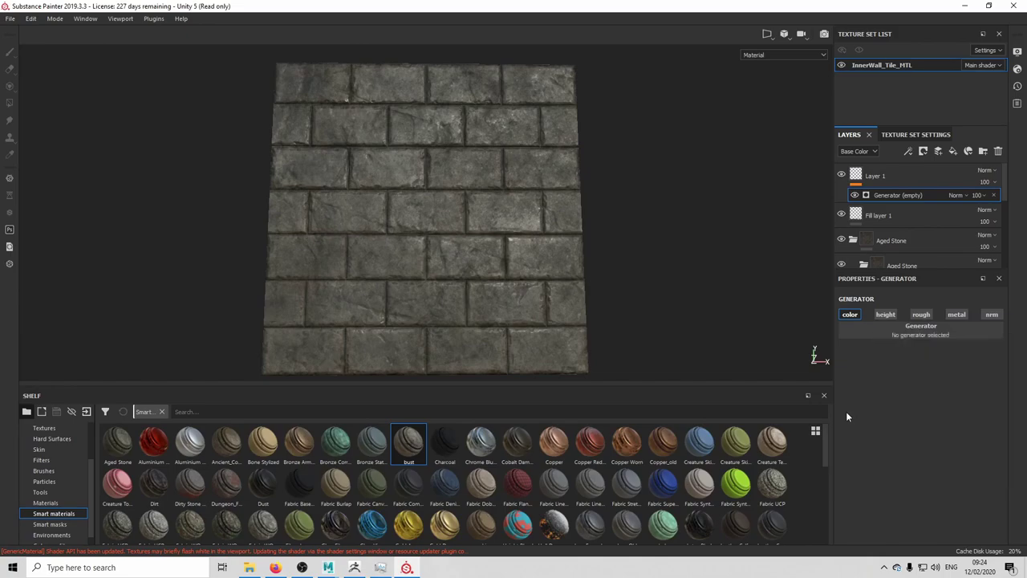
pyautogui.click(939, 388)
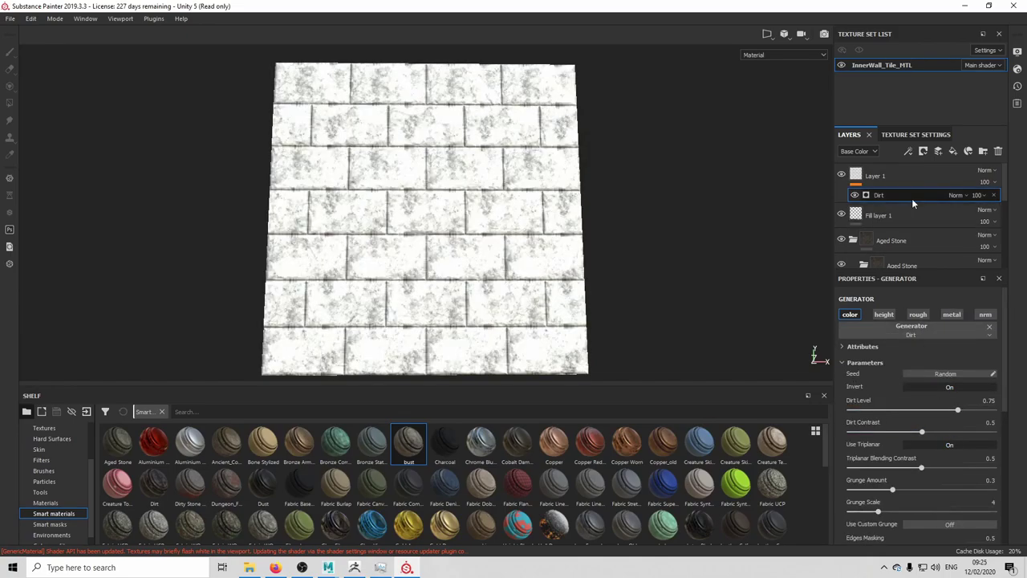
# Step: Set Layer 1's Base Color blend mode to Multiply and its opacity to 49, and inspect the dirt on the wall
pyautogui.click(986, 170)
pyautogui.click(976, 223)
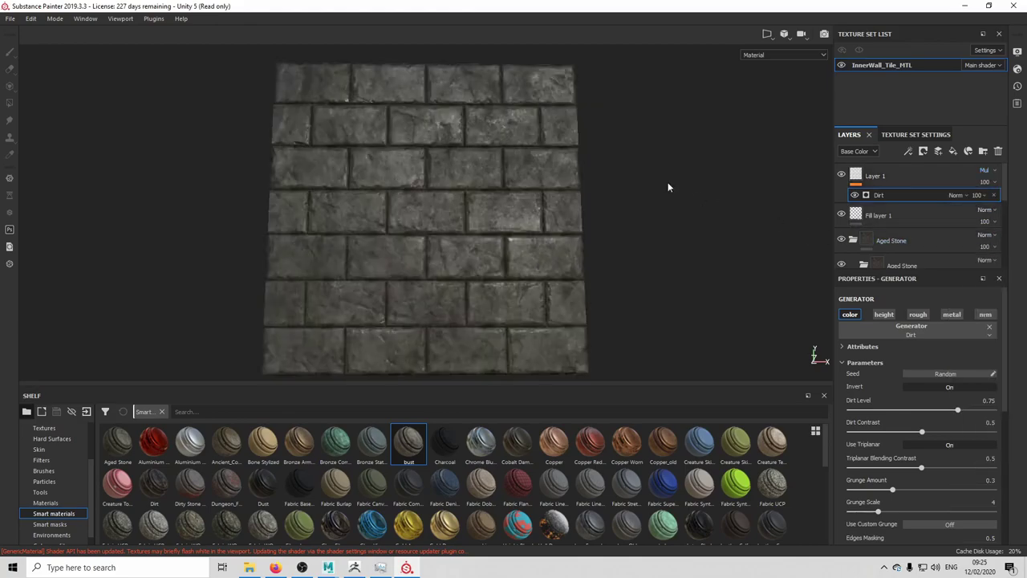
pyautogui.scroll(5, 665, 209)
pyautogui.click(986, 182)
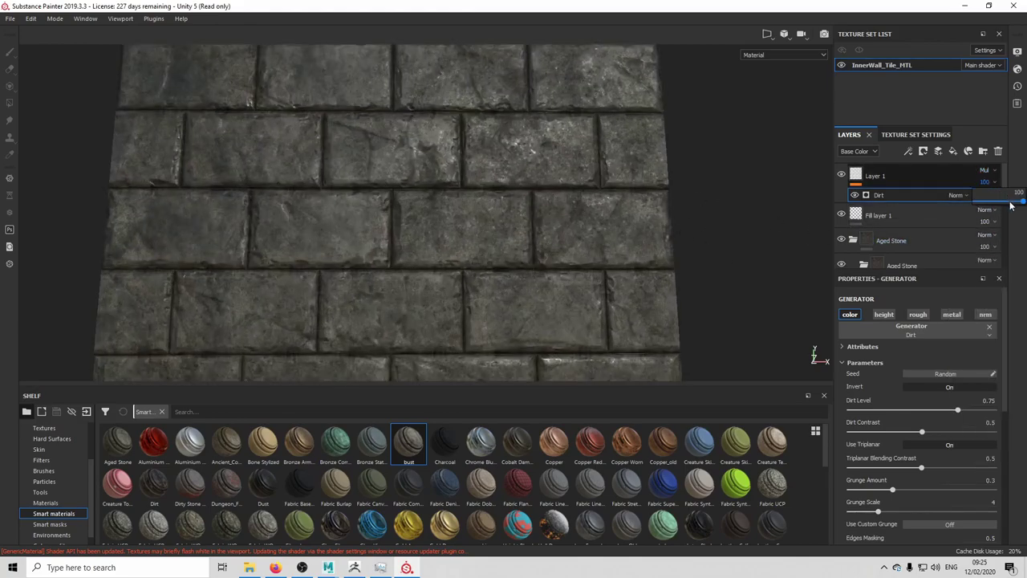
pyautogui.moveTo(1018, 202); pyautogui.dragTo(979, 208)
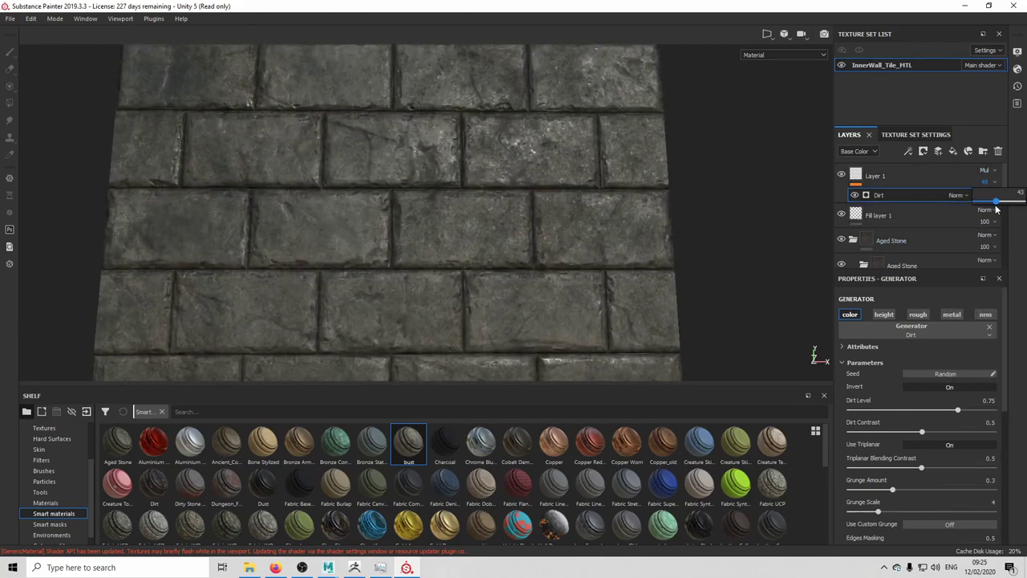
pyautogui.scroll(-5, 628, 240)
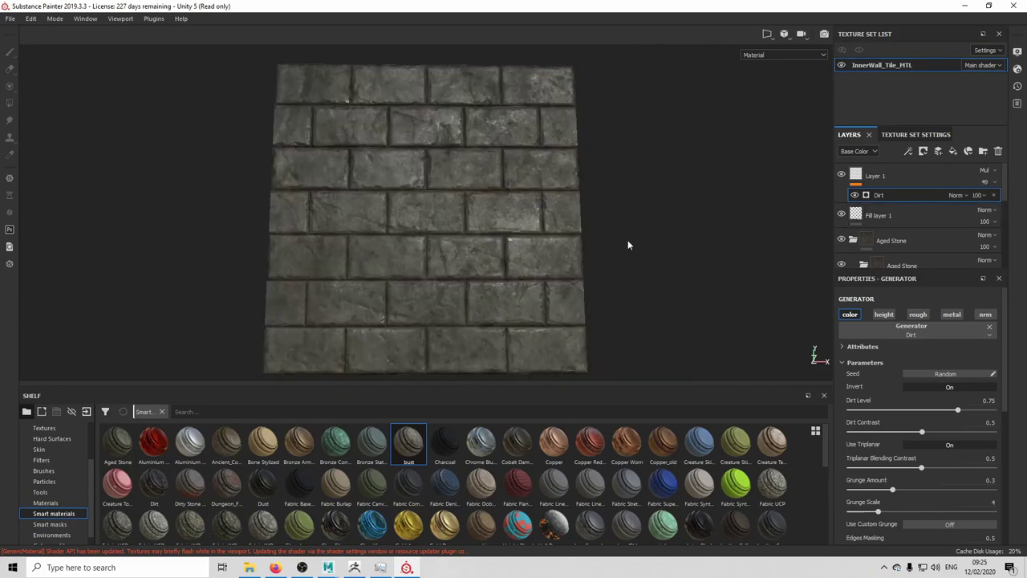
pyautogui.keyDown('alt'); pyautogui.moveTo(628, 240); pyautogui.dragTo(699, 278); pyautogui.keyUp('alt')
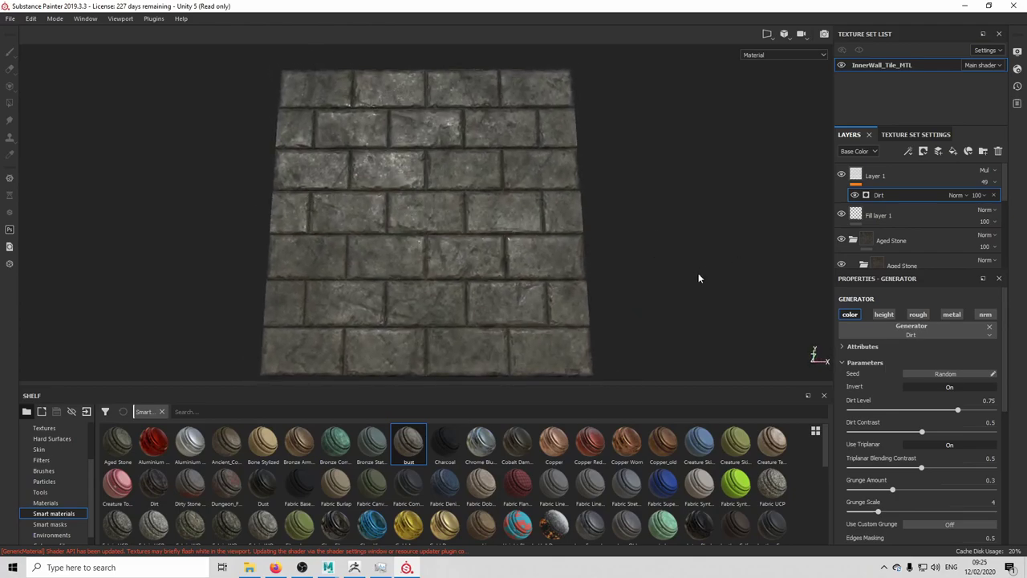
# Step: Set the texture set size to 4096 and inspect the wall's surface and reflections at that resolution
pyautogui.click(907, 135)
pyautogui.click(881, 153)
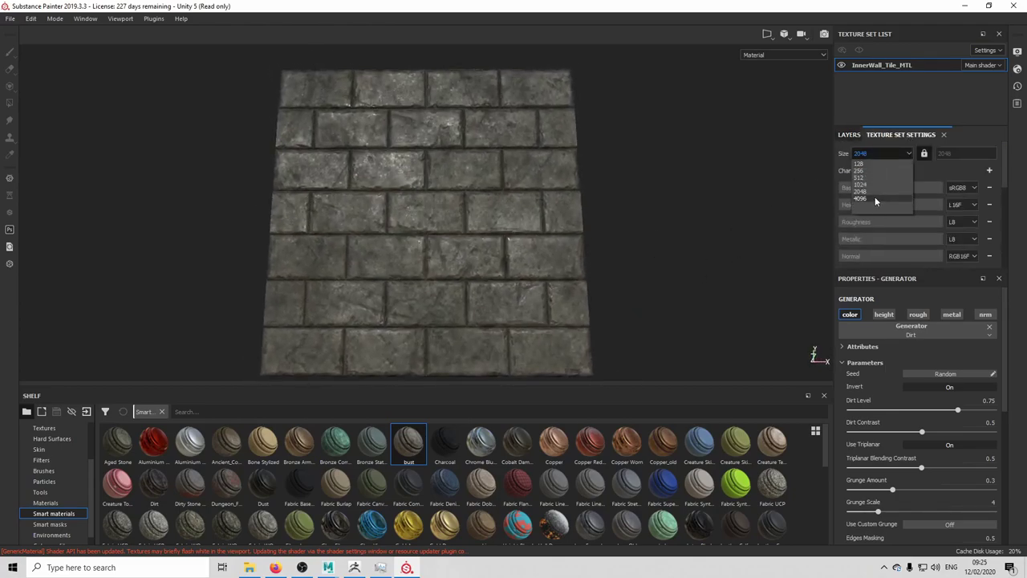
pyautogui.click(874, 197)
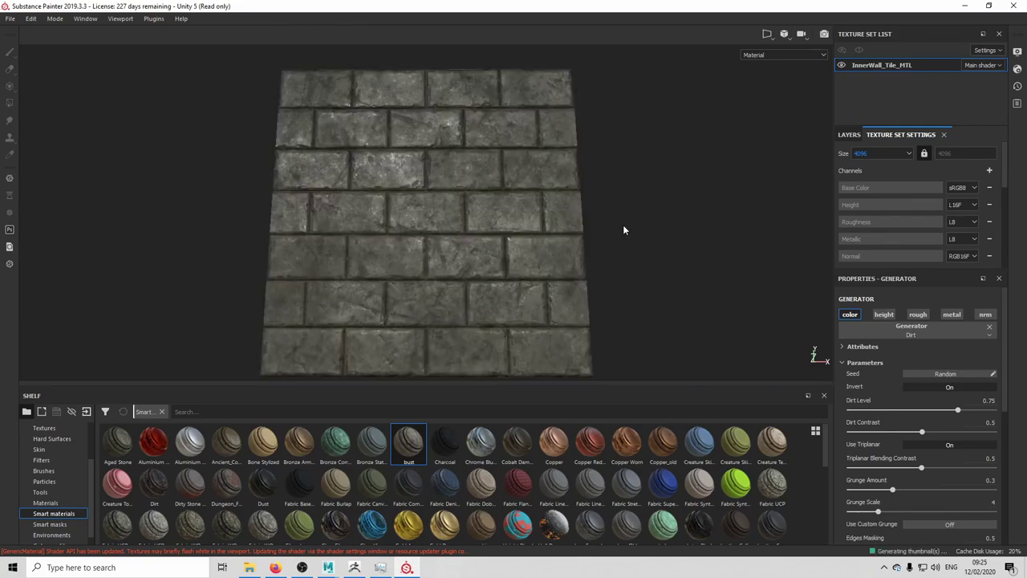
pyautogui.keyDown('alt'); pyautogui.moveTo(564, 223); pyautogui.dragTo(563, 232); pyautogui.keyUp('alt')
pyautogui.keyDown('alt'); pyautogui.moveTo(564, 233); pyautogui.dragTo(508, 230, button='right'); pyautogui.keyUp('alt')
pyautogui.keyDown('alt'); pyautogui.moveTo(508, 231); pyautogui.dragTo(516, 203); pyautogui.keyUp('alt')
pyautogui.keyDown('shift'); pyautogui.moveTo(480, 231); pyautogui.dragTo(611, 245, button='right'); pyautogui.keyUp('shift')
pyautogui.moveTo(492, 272)
pyautogui.keyDown('alt'); pyautogui.mouseDown()
pyautogui.moveTo(492, 250)
pyautogui.moveTo(503, 289)
pyautogui.moveTo(486, 281)
pyautogui.moveTo(500, 261)
pyautogui.mouseUp(); pyautogui.keyUp('alt')
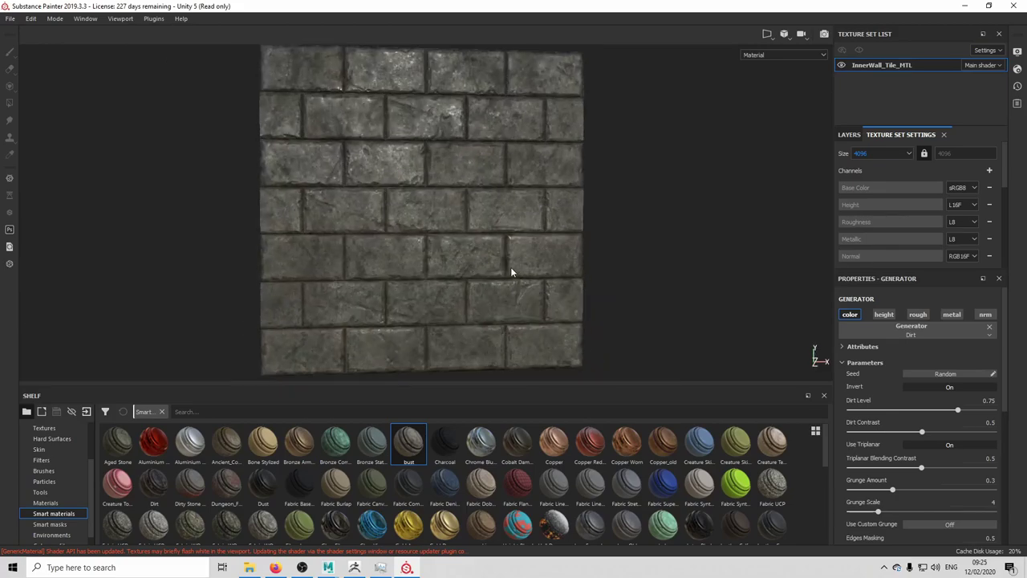
# Step: Save the project as InnerWall in the YouTube folder under Third Level
pyautogui.hotkey('ctrl', 's')
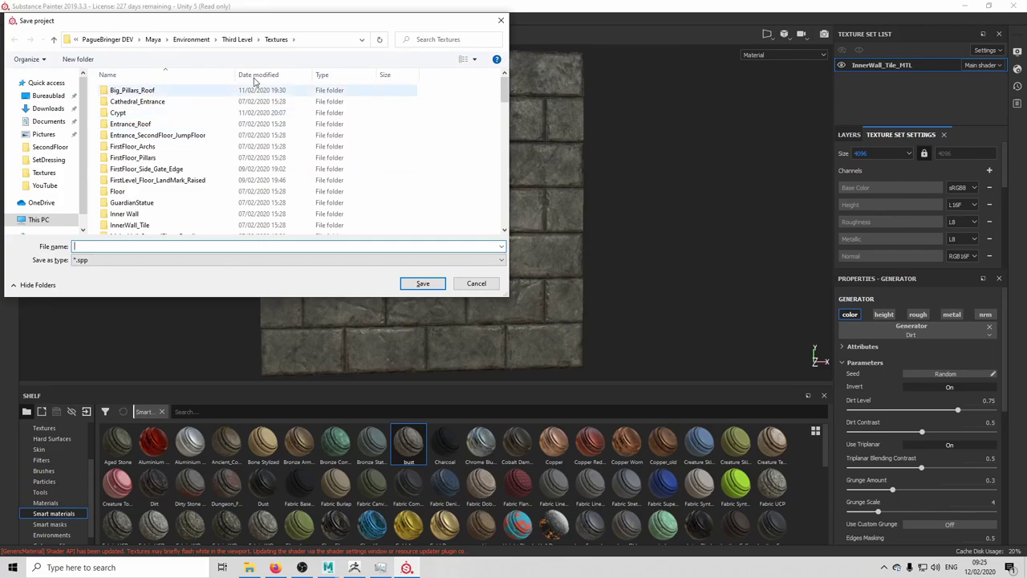
pyautogui.click(237, 40)
pyautogui.click(156, 158)
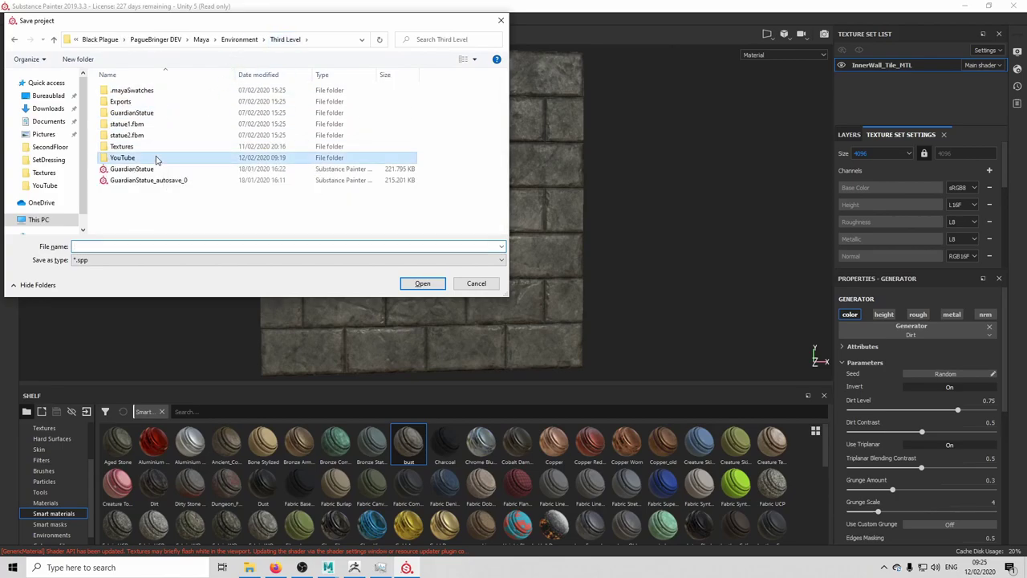
pyautogui.doubleClick(157, 158)
pyautogui.click(181, 246)
pyautogui.write('In')
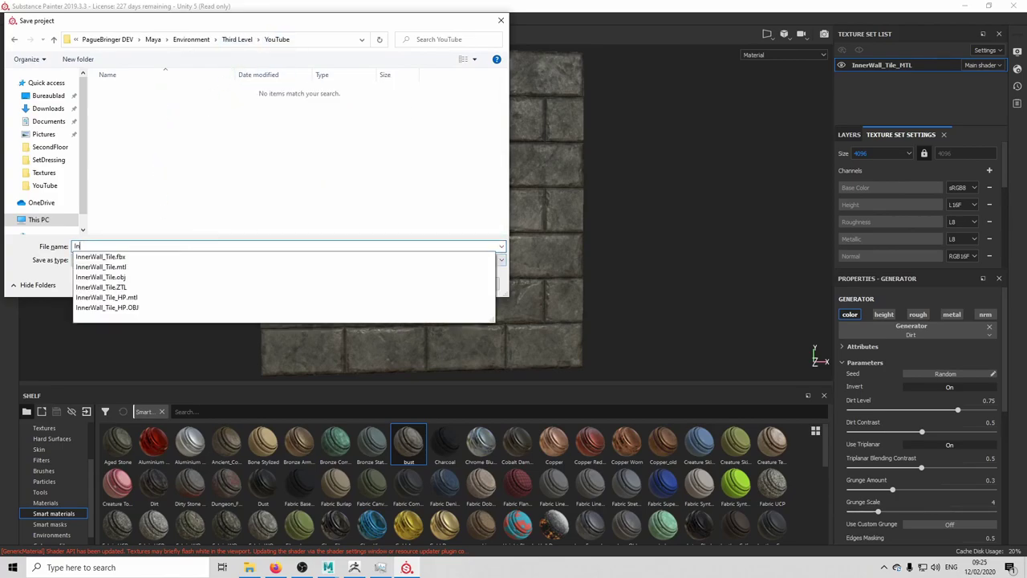
pyautogui.write('nerWall')
pyautogui.press('Return')
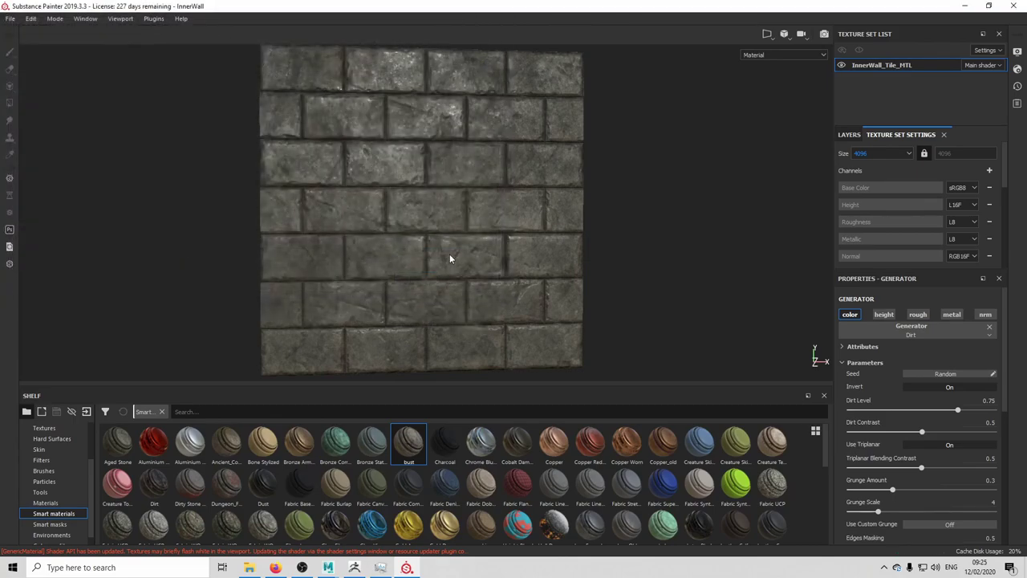
# Step: Export the textures to the YouTube folder using the Unity HD Render Pipeline configuration
pyautogui.hotkey('ctrl', 'shift', 'e')
pyautogui.click(353, 141)
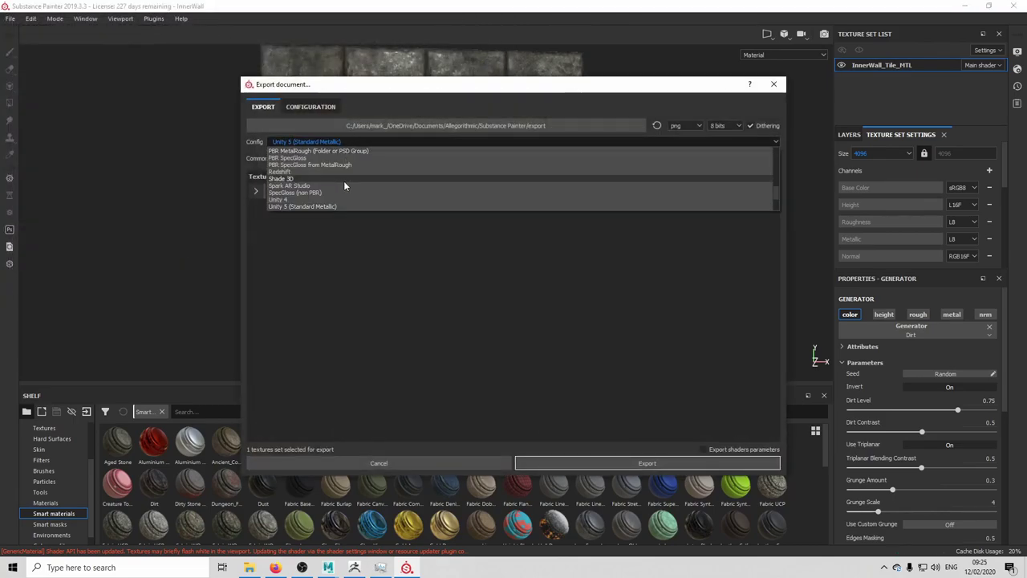
pyautogui.scroll(-1, 345, 185)
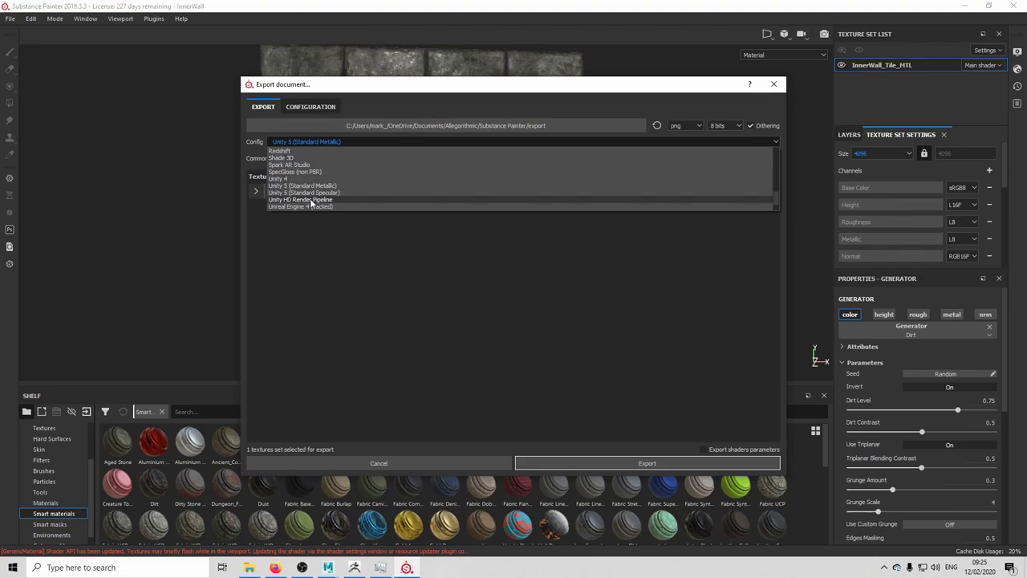
pyautogui.click(311, 200)
pyautogui.click(445, 125)
pyautogui.click(280, 265)
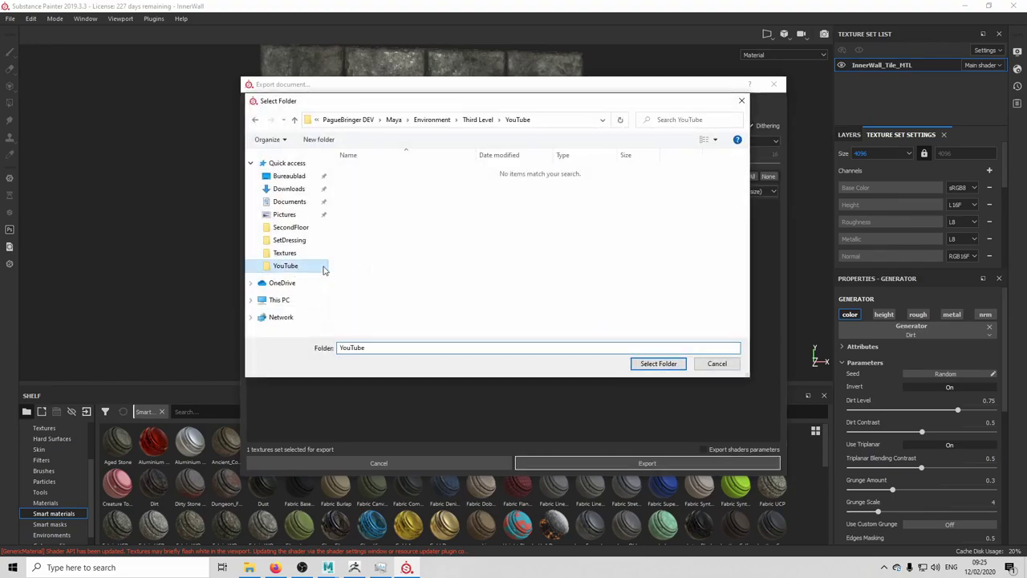
pyautogui.click(654, 364)
pyautogui.click(665, 463)
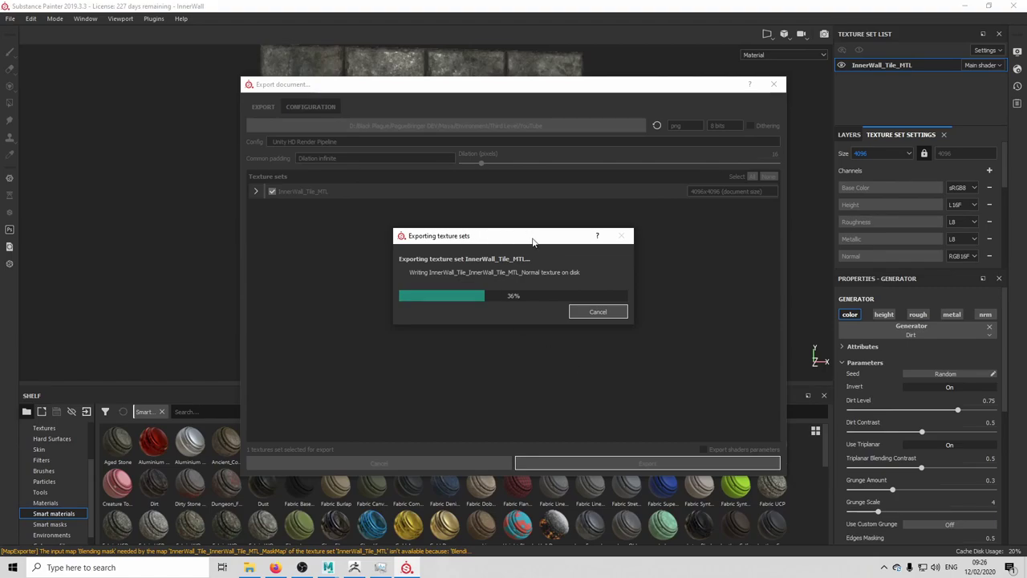
pyautogui.click(554, 291)
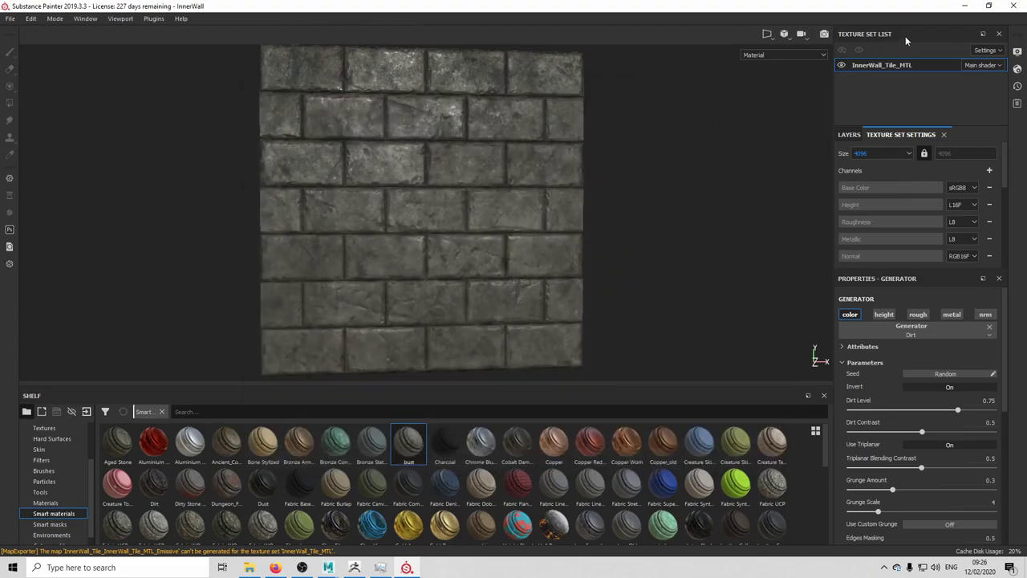
# Step: Close Substance Painter with the project saved, and close ZBrush without saving its changes
pyautogui.click(1013, 5)
pyautogui.press('Return')
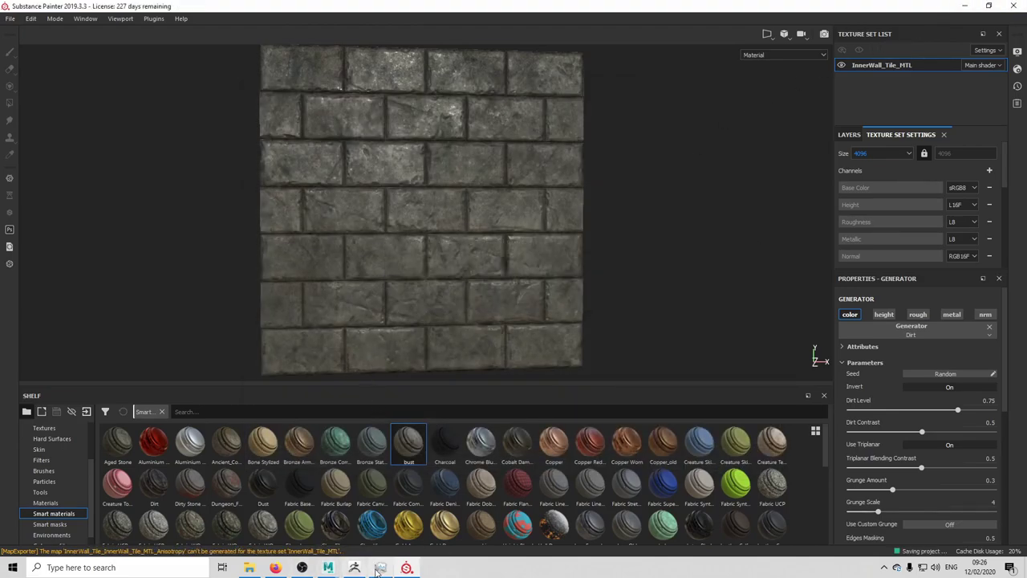
pyautogui.click(380, 567)
pyautogui.click(1016, 7)
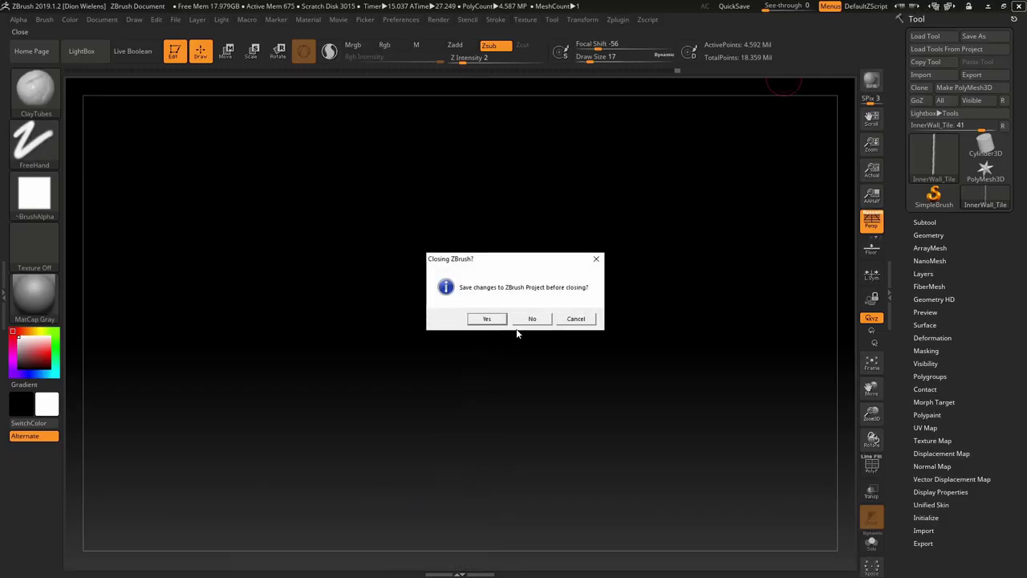
pyautogui.click(528, 319)
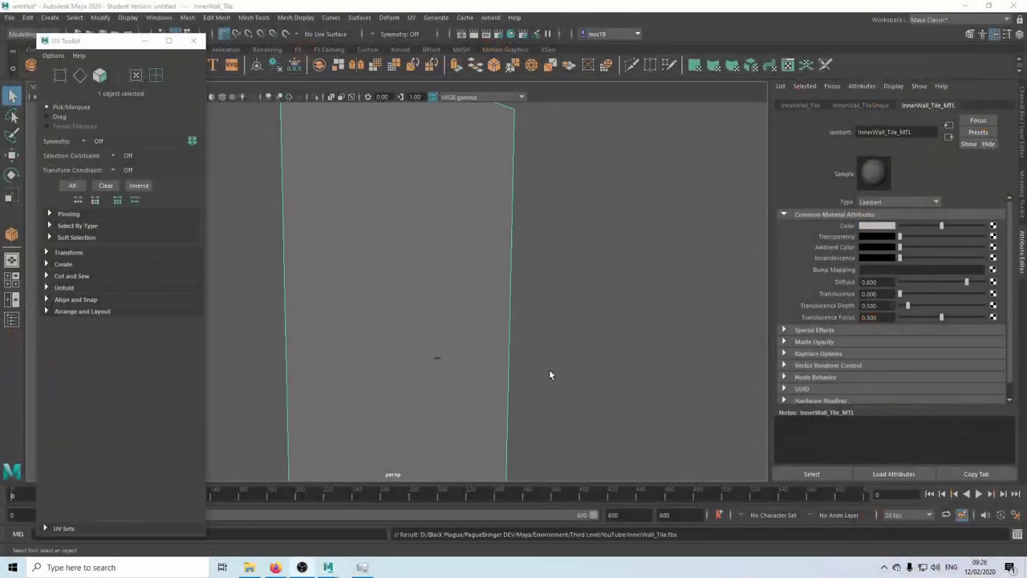
# Step: In Maya, deselect the wall plane, examine it from several angles, and close the UV Toolkit
pyautogui.click(550, 370)
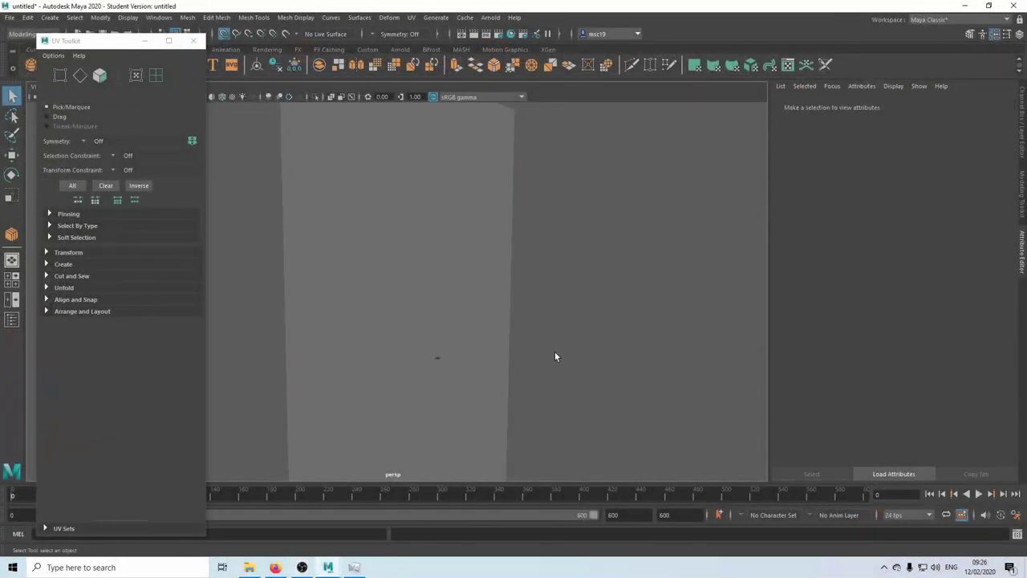
pyautogui.keyDown('alt'); pyautogui.moveTo(555, 351); pyautogui.dragTo(511, 335); pyautogui.keyUp('alt')
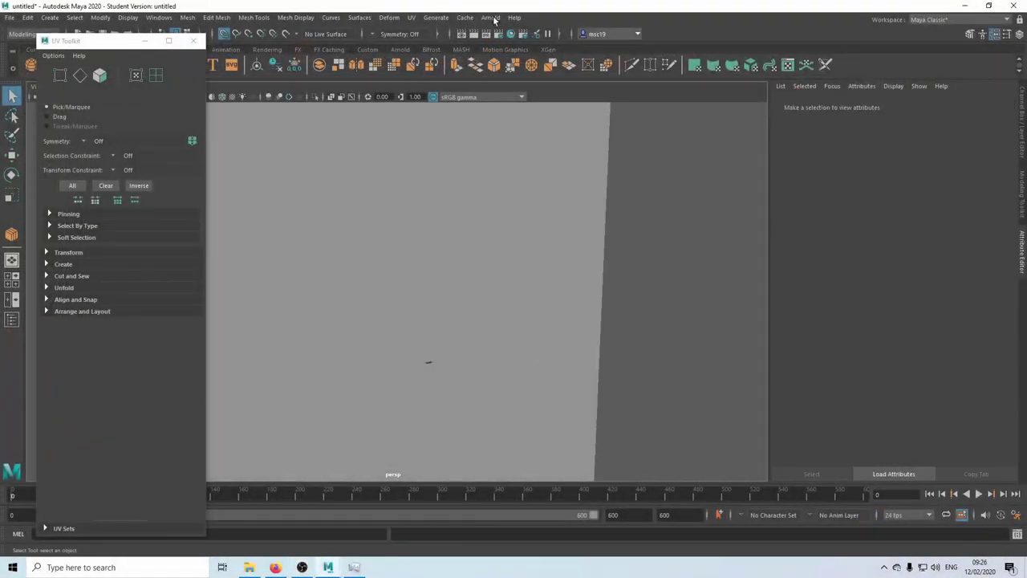
pyautogui.scroll(-5, 469, 287)
pyautogui.keyDown('alt'); pyautogui.moveTo(470, 287); pyautogui.dragTo(403, 286); pyautogui.keyUp('alt')
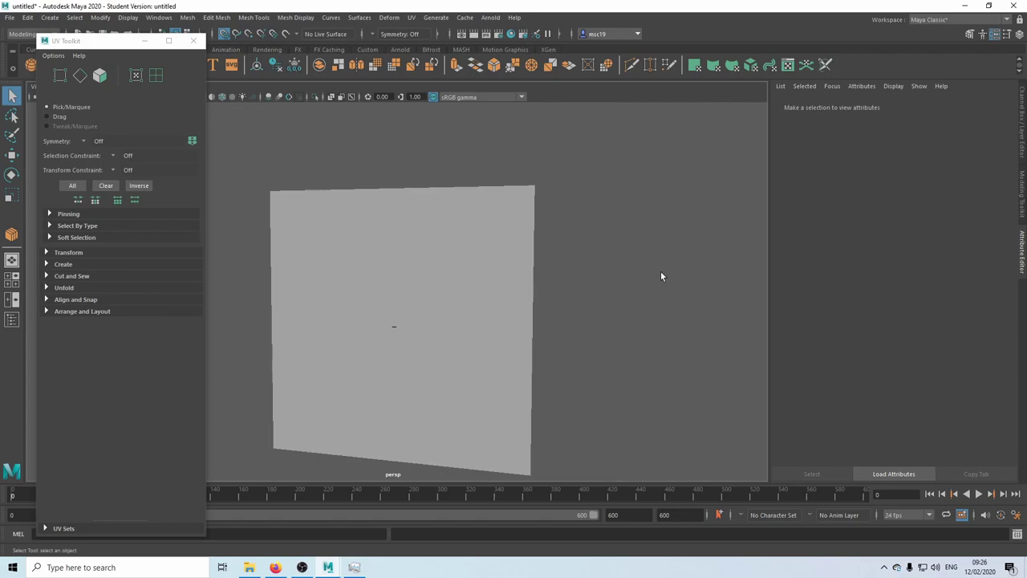
pyautogui.keyDown('alt'); pyautogui.moveTo(430, 266); pyautogui.dragTo(498, 343, button='middle'); pyautogui.keyUp('alt')
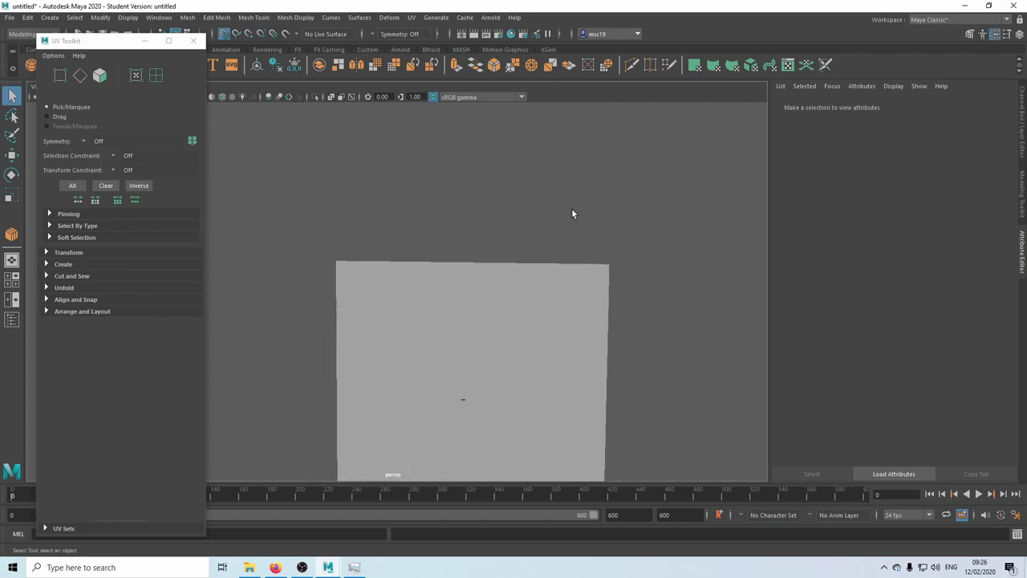
pyautogui.scroll(5, 572, 212)
pyautogui.press('f')
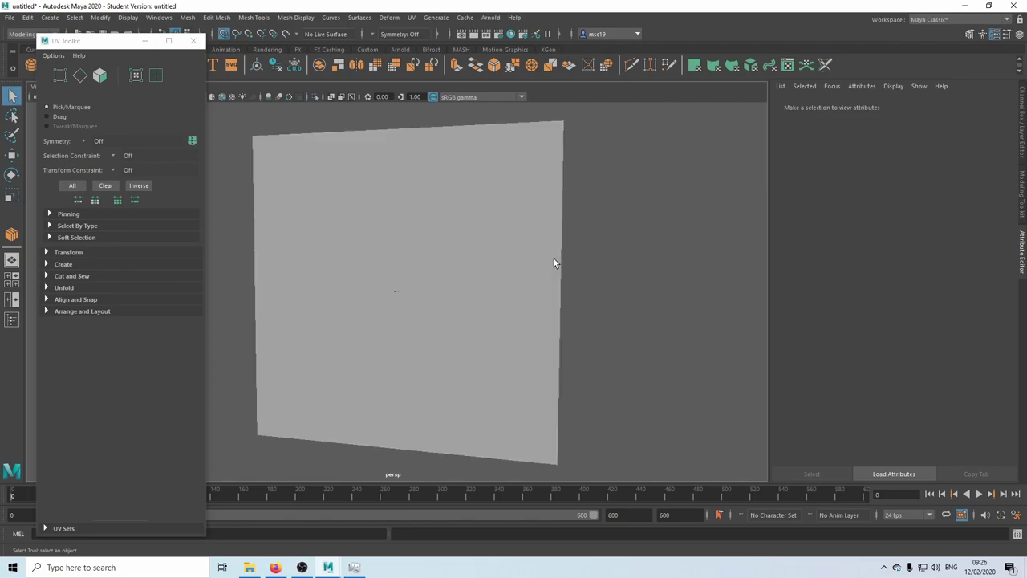
pyautogui.keyDown('alt'); pyautogui.moveTo(554, 259); pyautogui.dragTo(623, 243); pyautogui.keyUp('alt')
pyautogui.click(193, 41)
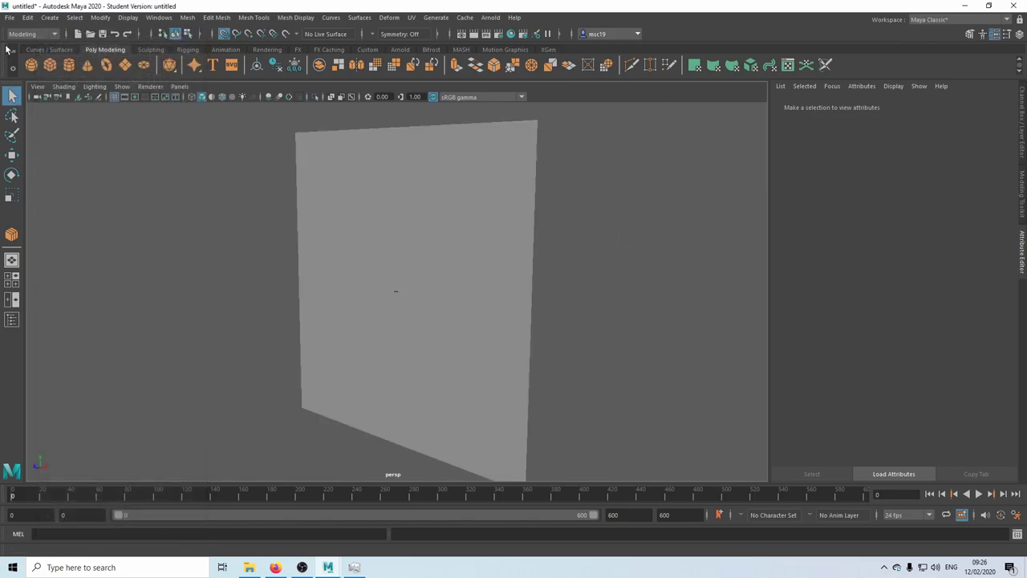
# Step: Open the recent scene Blockout.mb without saving the untitled scene, and bring the brick wall tile into view
pyautogui.click(9, 16)
pyautogui.moveTo(109, 355)
pyautogui.click(185, 352)
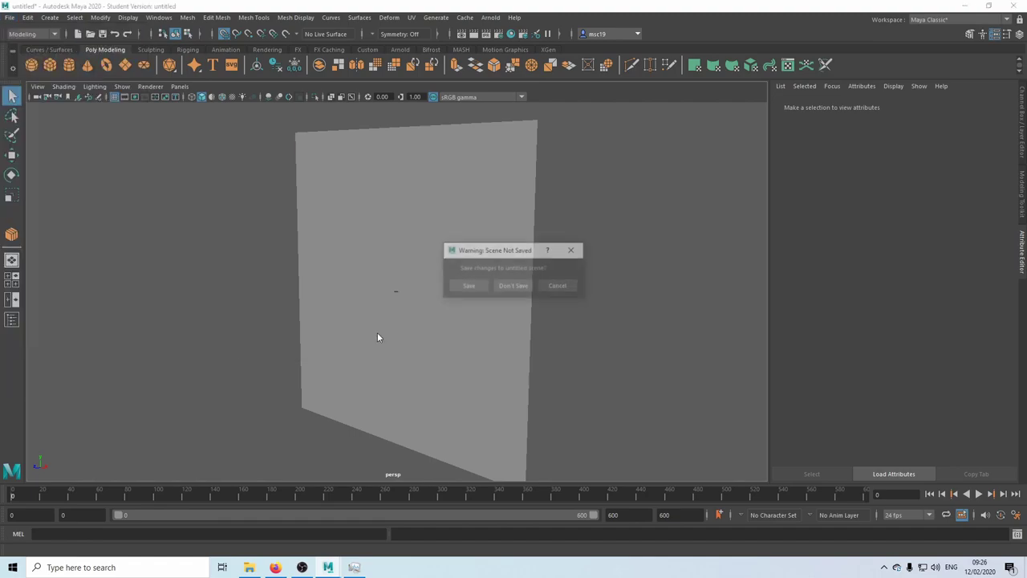
pyautogui.click(513, 285)
pyautogui.click(496, 294)
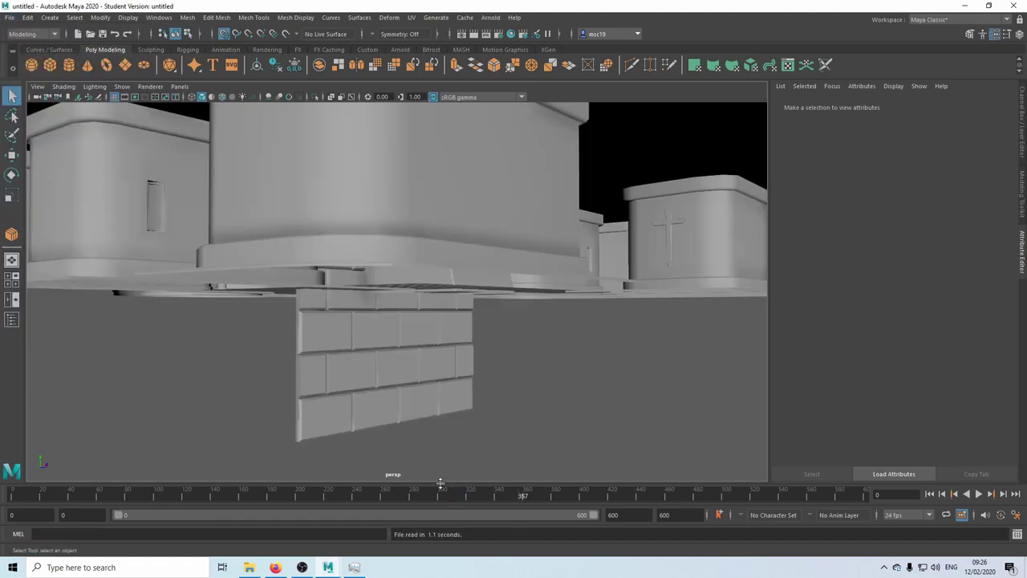
pyautogui.keyDown('alt'); pyautogui.moveTo(591, 301); pyautogui.dragTo(693, 302); pyautogui.keyUp('alt')
pyautogui.keyDown('alt'); pyautogui.moveTo(400, 317); pyautogui.dragTo(465, 355); pyautogui.keyUp('alt')
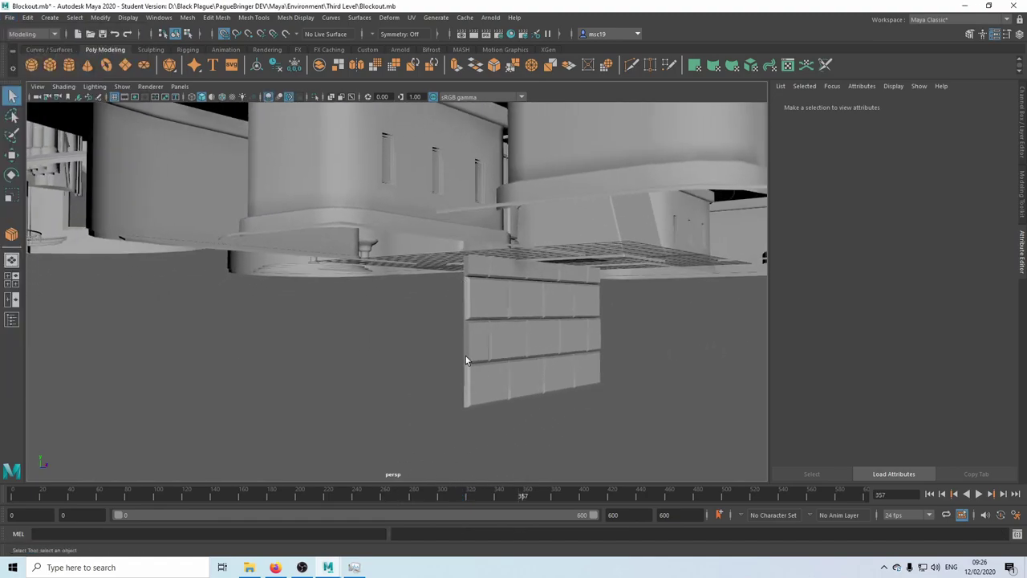
# Step: Hide the modelled brick wall tile beneath the building and save the scene
pyautogui.click(550, 384)
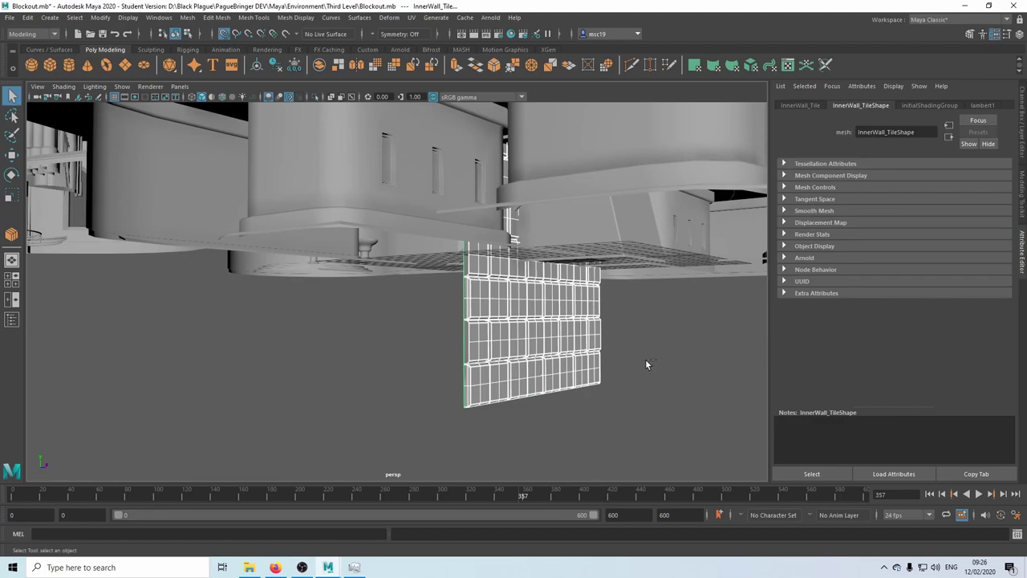
pyautogui.hotkey('ctrl', 'h')
pyautogui.hotkey('ctrl', 's')
# Step: Isolate the GRP_InnerWall group inside the cathedral and save the scene
pyautogui.keyDown('alt'); pyautogui.moveTo(416, 267); pyautogui.dragTo(465, 260); pyautogui.keyUp('alt')
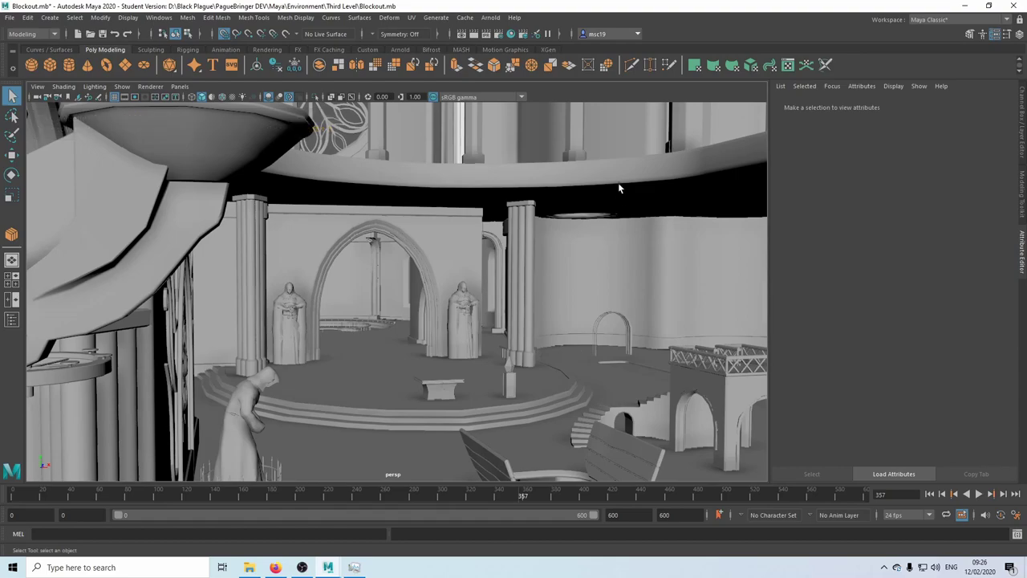
pyautogui.keyDown('alt'); pyautogui.moveTo(618, 183); pyautogui.dragTo(539, 288); pyautogui.keyUp('alt')
pyautogui.click(651, 252)
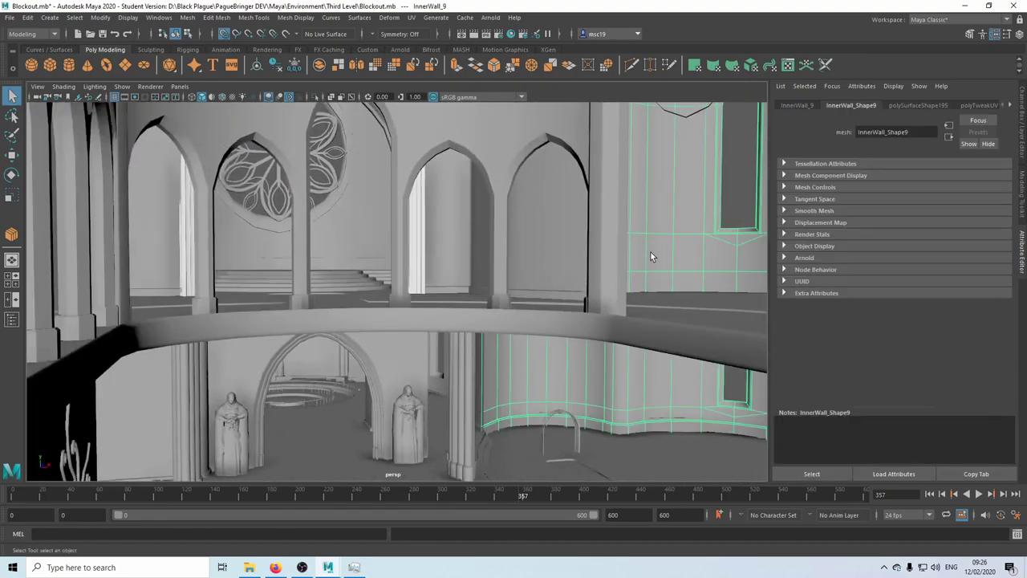
pyautogui.press('Up')
pyautogui.hotkey('ctrl', '1')
pyautogui.hotkey('ctrl', 's')
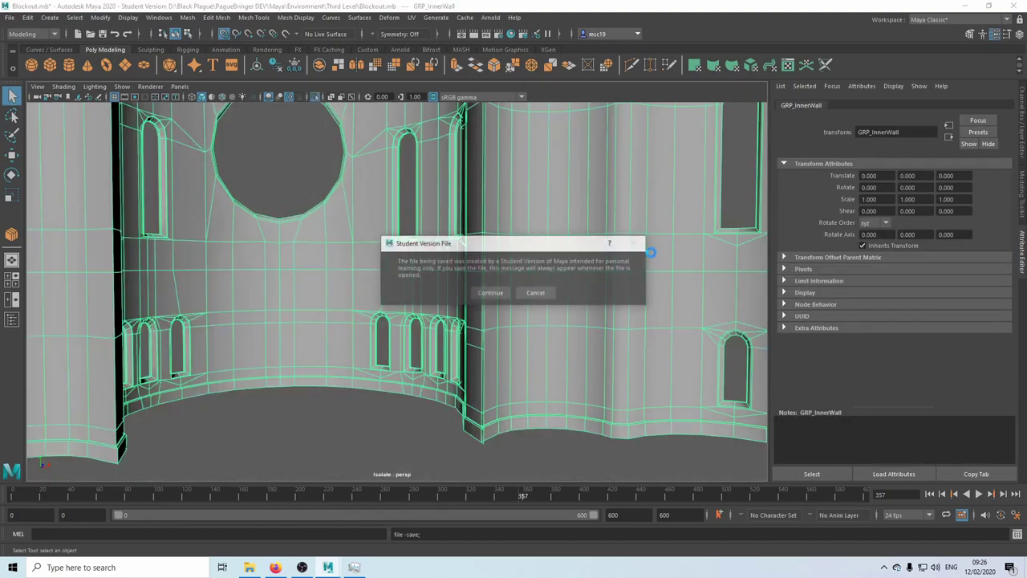
pyautogui.press('Return')
# Step: Break the texture connection on the Color of InnerWall_9's InnerWall_MTL material and save the scene
pyautogui.click(409, 426)
pyautogui.click(663, 243)
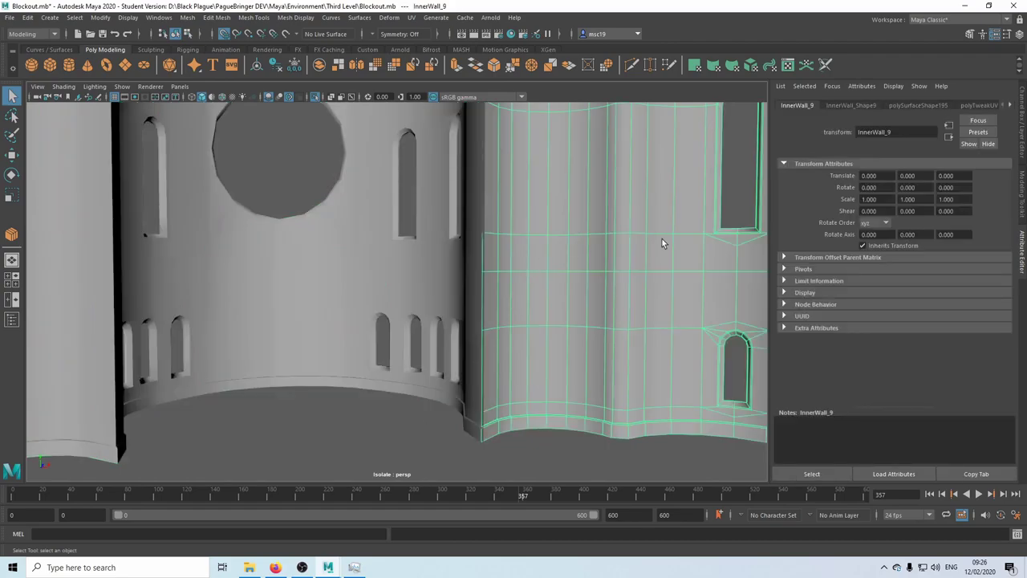
pyautogui.click(967, 105)
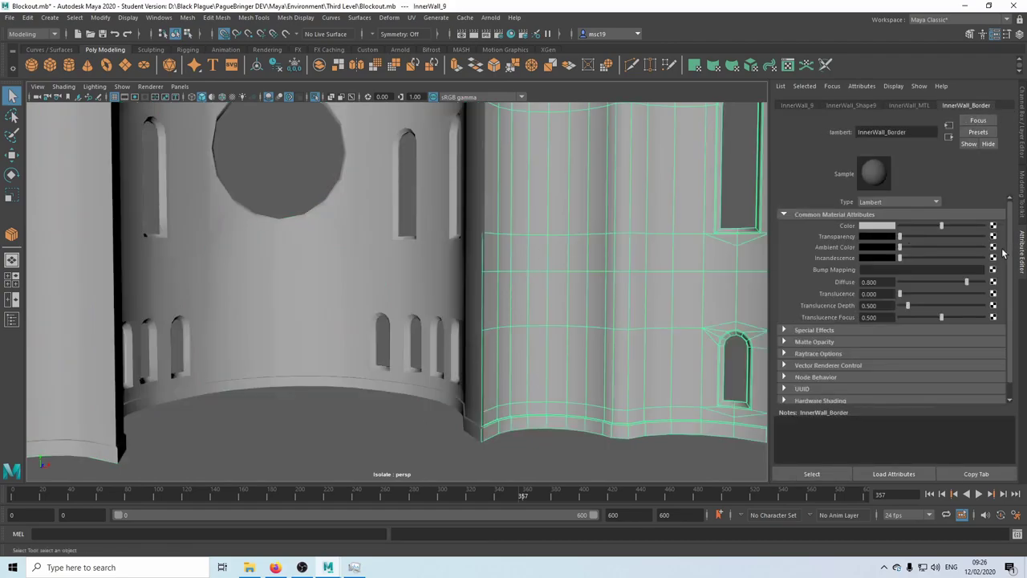
pyautogui.click(909, 106)
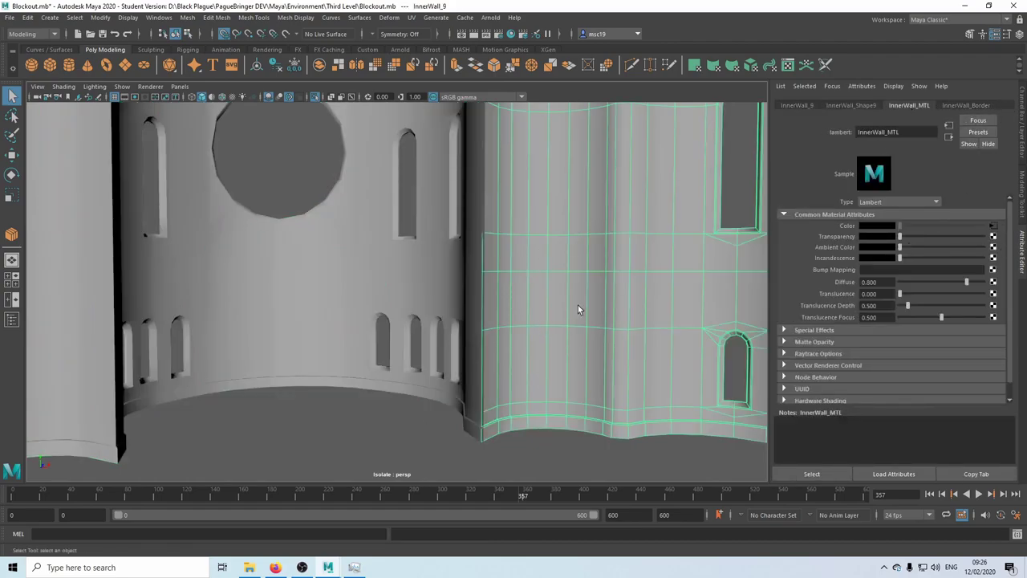
pyautogui.rightClick(845, 230)
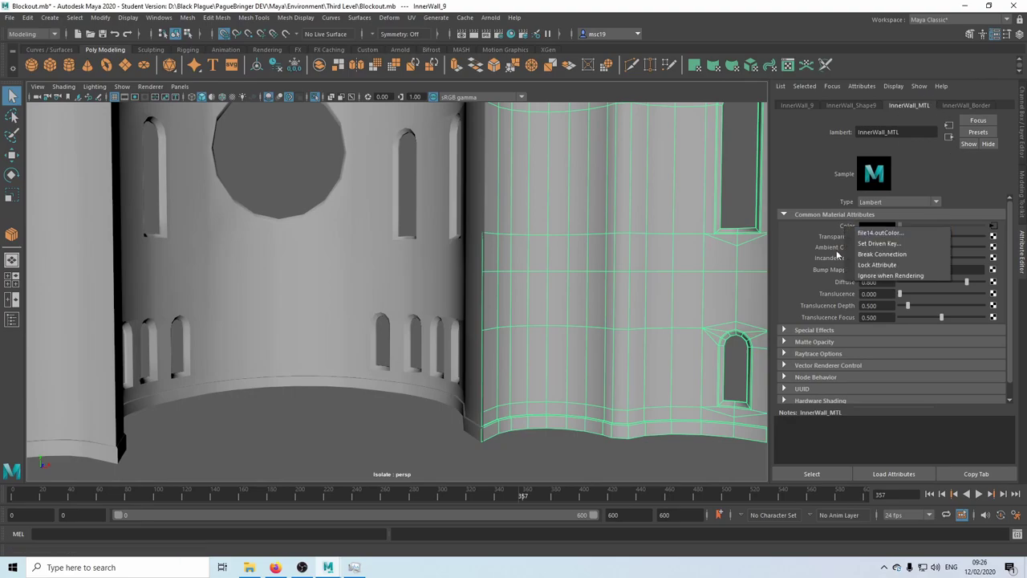
pyautogui.click(883, 253)
pyautogui.keyDown('alt'); pyautogui.moveTo(519, 267); pyautogui.dragTo(510, 339, button='middle'); pyautogui.keyUp('alt')
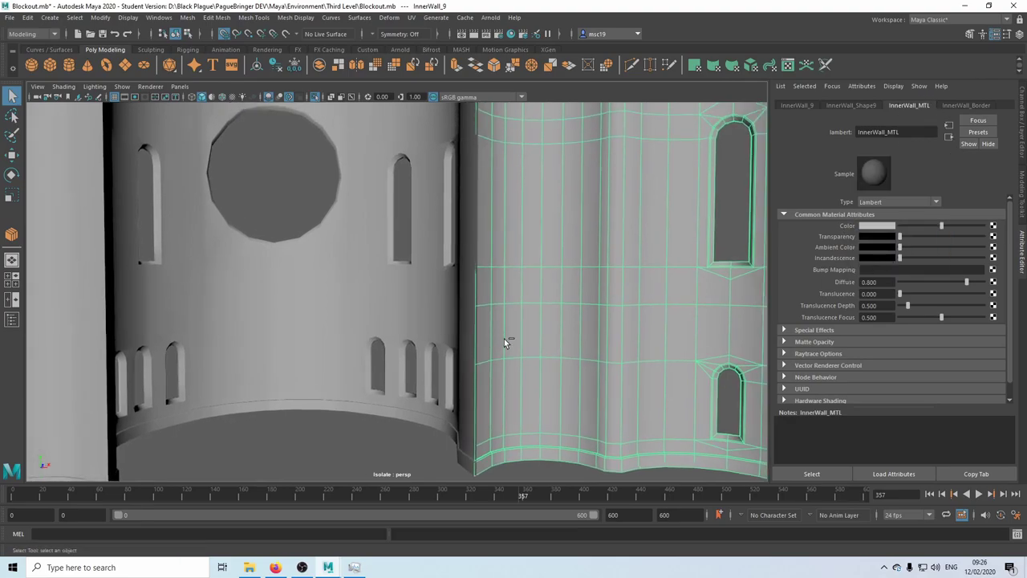
pyautogui.hotkey('ctrl', 's')
pyautogui.press('Return')
# Step: Connect a File texture node to the Color of the InnerWall_MTL material
pyautogui.scroll(-2, 531, 303)
pyautogui.moveTo(532, 306)
pyautogui.keyDown('alt'); pyautogui.mouseDown()
pyautogui.moveTo(526, 315)
pyautogui.moveTo(522, 298)
pyautogui.mouseUp(); pyautogui.keyUp('alt')
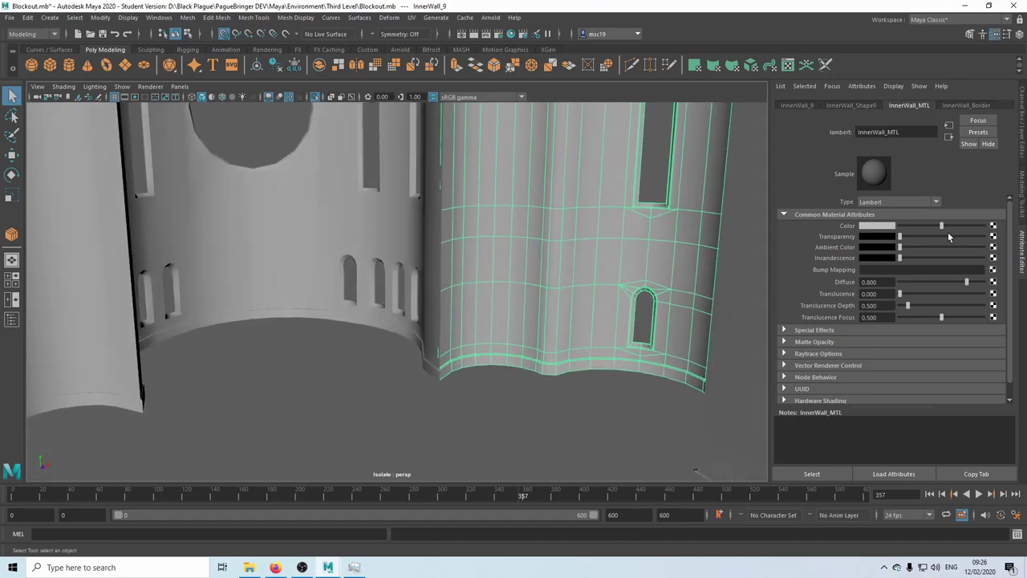
pyautogui.click(994, 226)
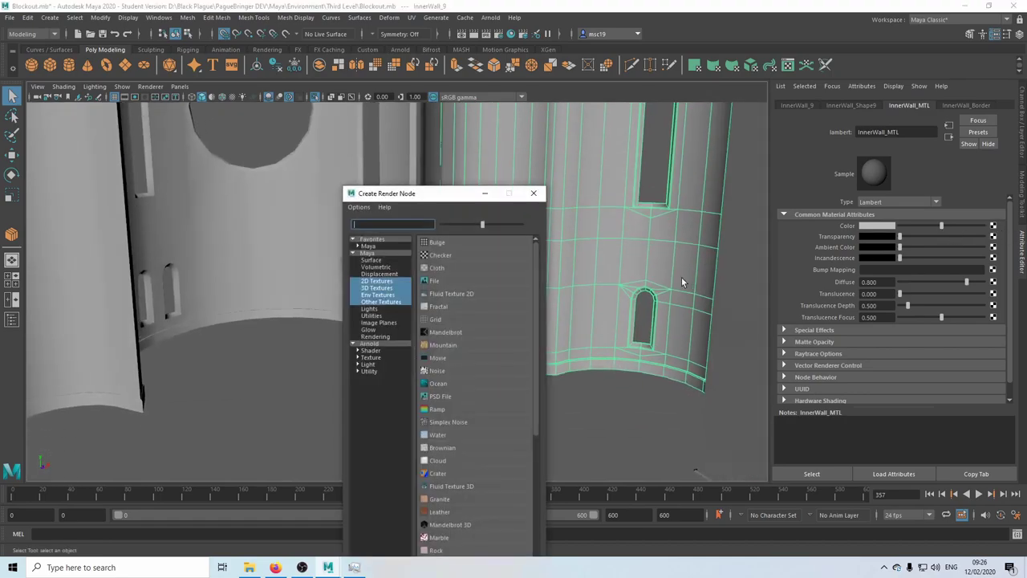
pyautogui.click(446, 279)
# Step: Load InnerWall_Tile_InnerWall_Tile_MTL_BaseColor.png from the Maya\Environment\Third Level\YouTube project folder as the File node's image
pyautogui.click(995, 252)
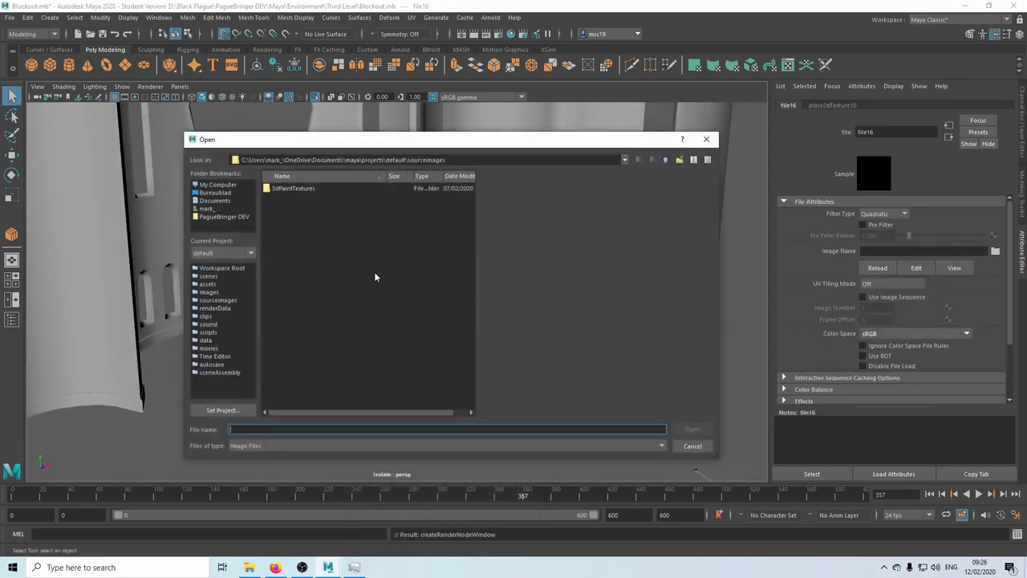
pyautogui.click(225, 217)
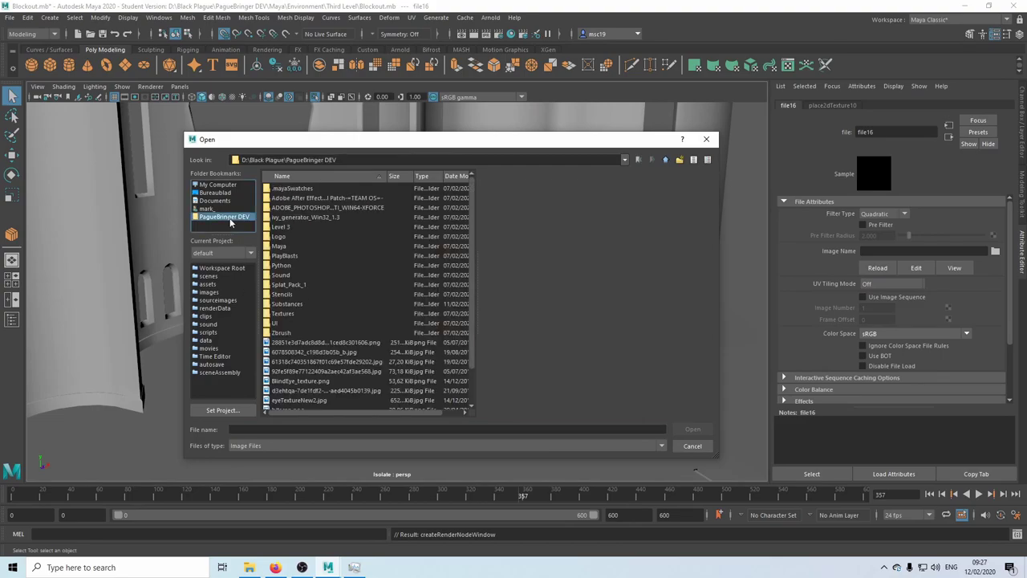
pyautogui.doubleClick(289, 245)
pyautogui.click(292, 214)
pyautogui.doubleClick(291, 199)
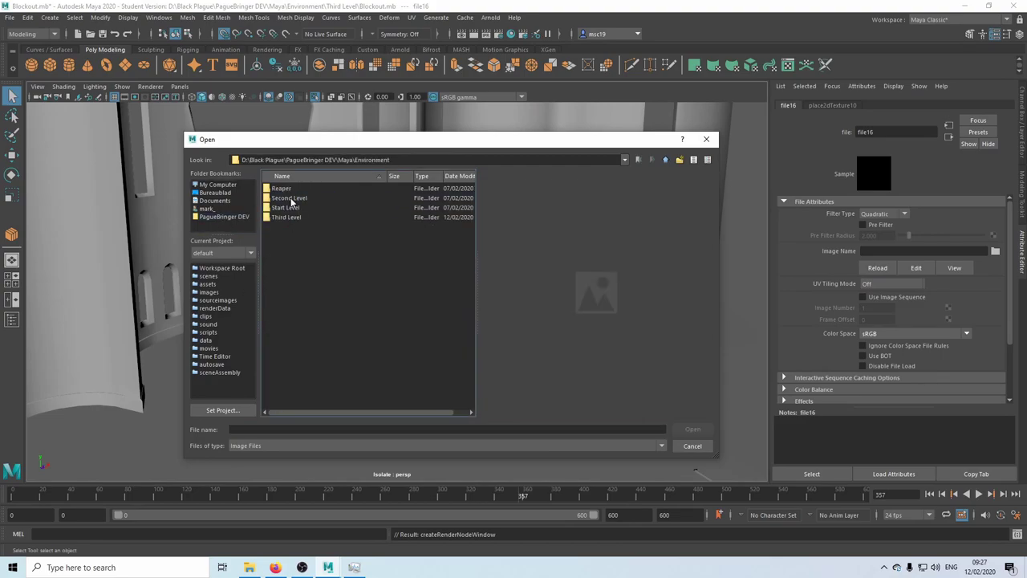
pyautogui.doubleClick(290, 216)
pyautogui.doubleClick(292, 251)
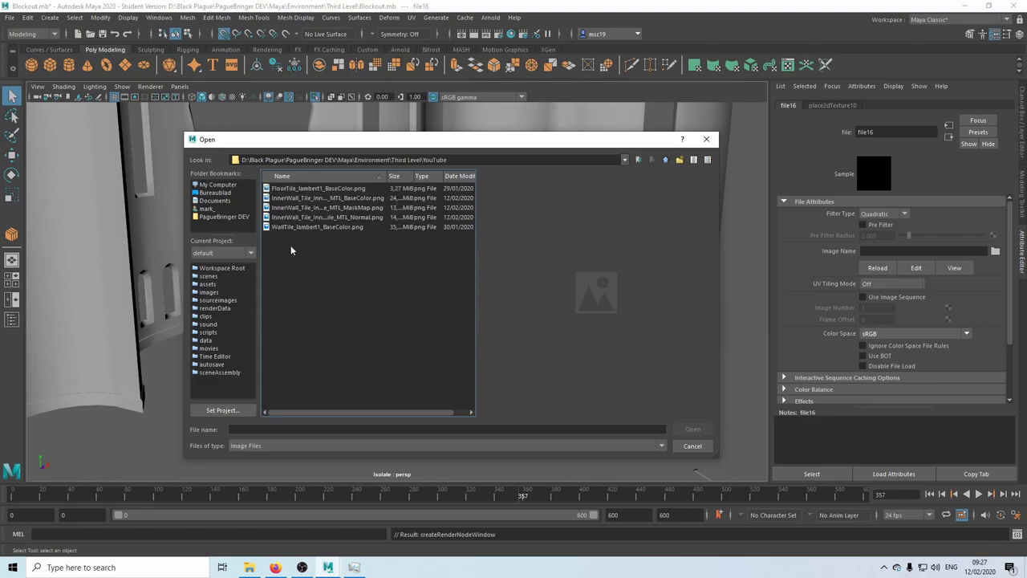
pyautogui.click(348, 199)
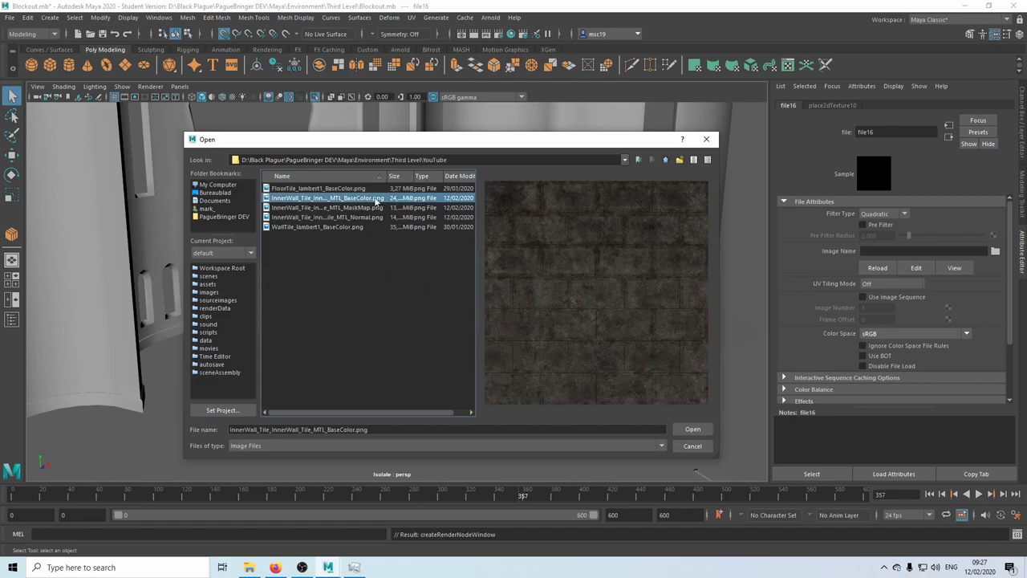
pyautogui.click(695, 429)
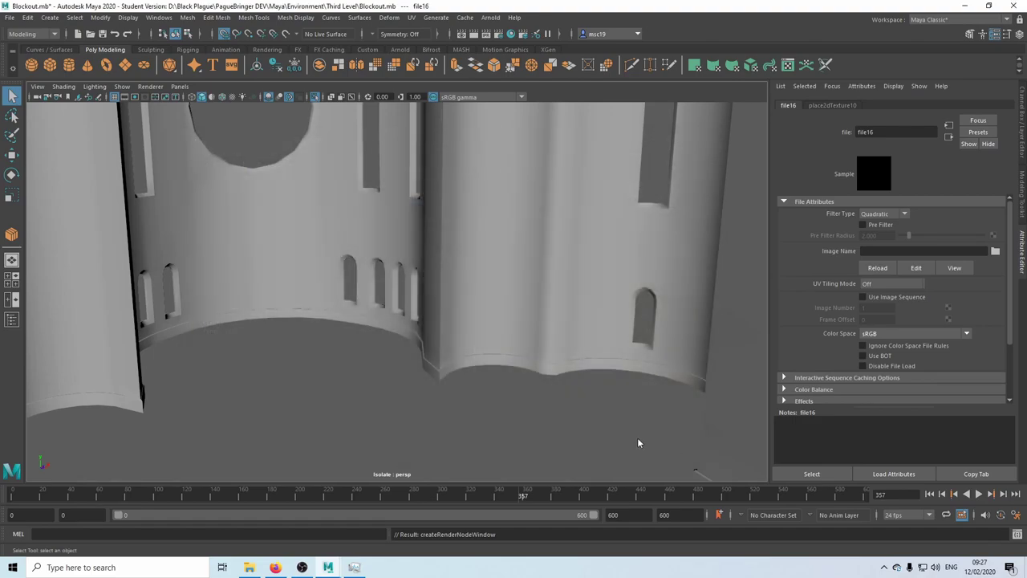
# Step: Lay out InnerWall_9's large wall UV shell in the UV Editor so it fits the 0 to 1 space
pyautogui.click(638, 437)
pyautogui.scroll(3, 647, 407)
pyautogui.click(537, 257)
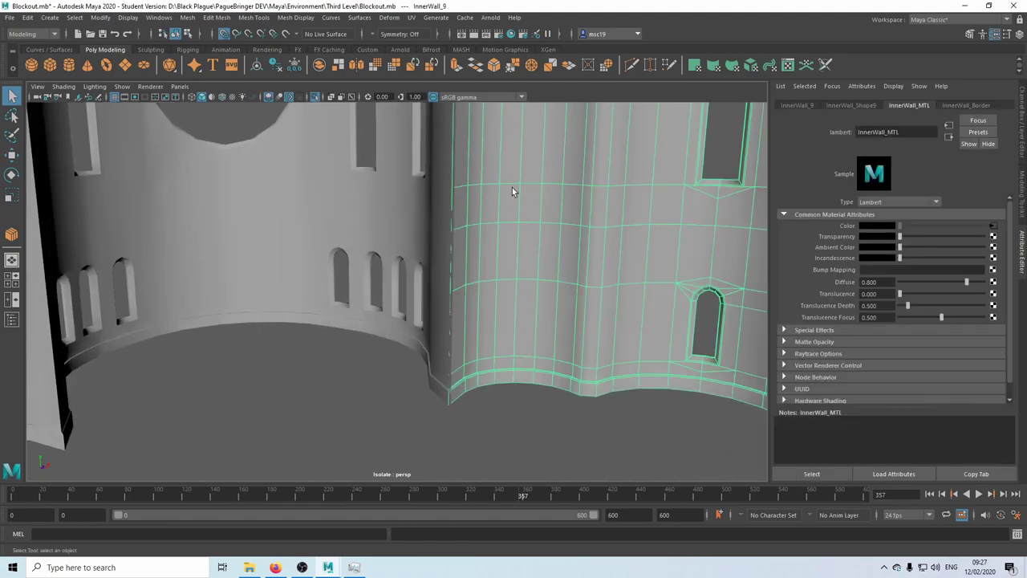
pyautogui.click(416, 17)
pyautogui.click(437, 37)
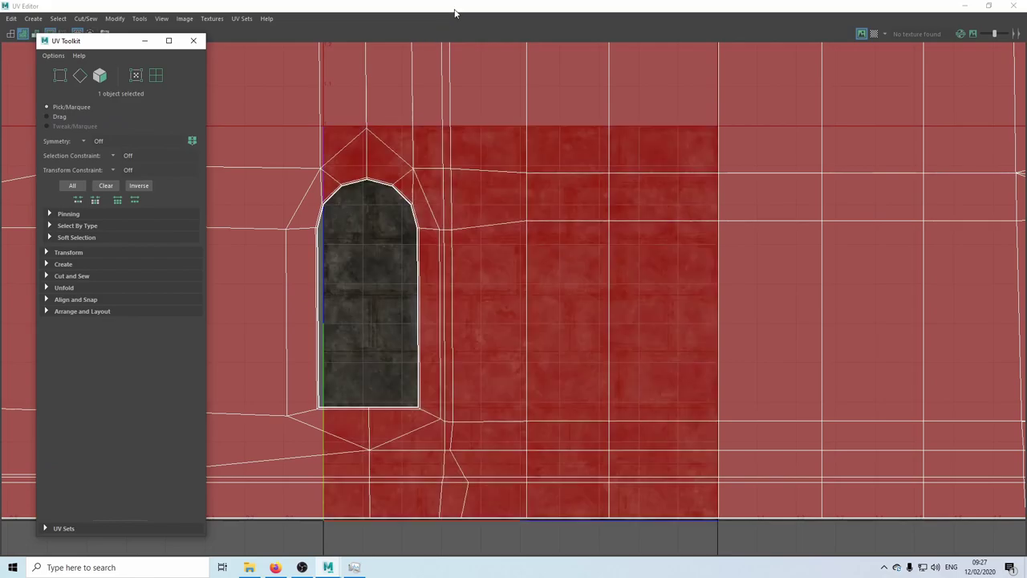
pyautogui.moveTo(455, 9); pyautogui.dragTo(577, 113)
pyautogui.doubleClick(577, 112)
pyautogui.scroll(-3, 373, 150)
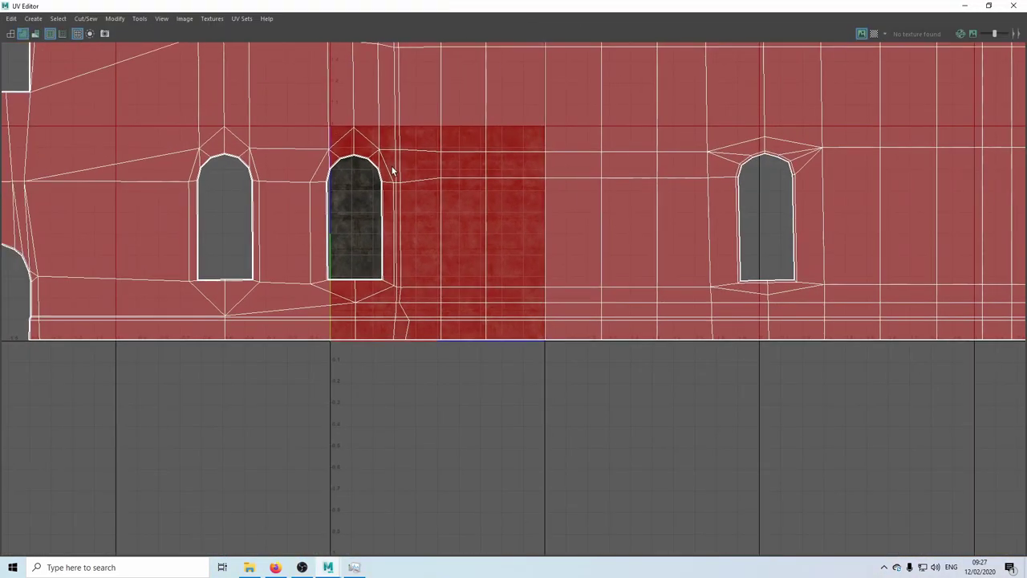
pyautogui.moveTo(391, 166); pyautogui.dragTo(378, 158, button='right')
pyautogui.click(454, 173)
pyautogui.hotkey('ctrl', 'l')
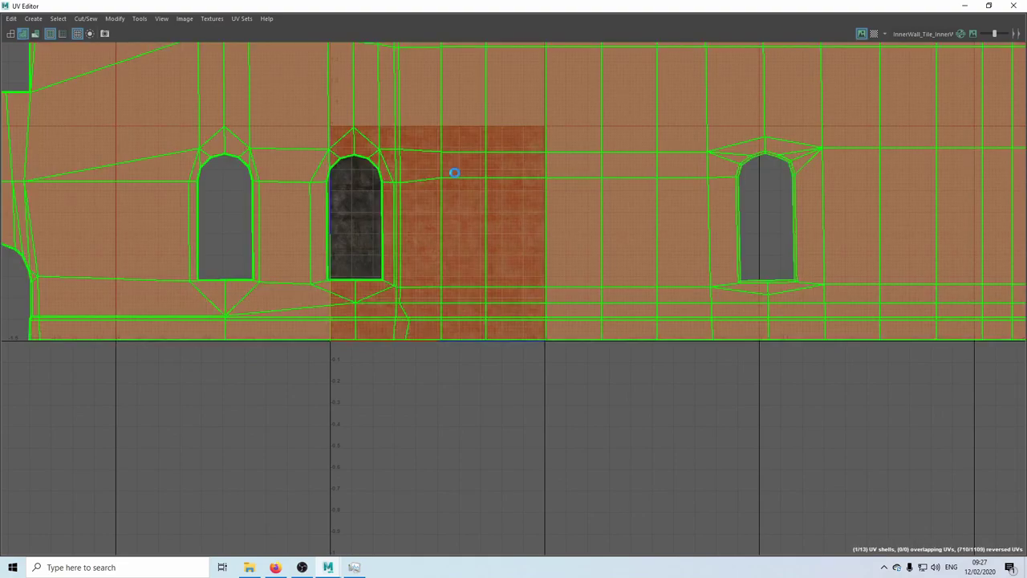
pyautogui.click(488, 364)
# Step: Inspect the laid-out wall UVs against the brick texture and close the UV Editor
pyautogui.scroll(3, 489, 364)
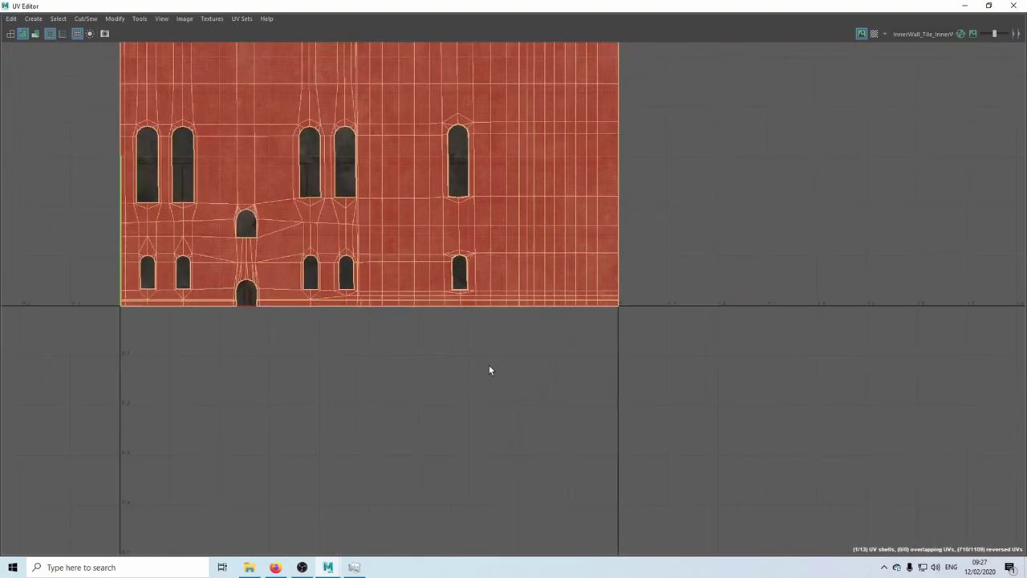
pyautogui.scroll(2, 346, 279)
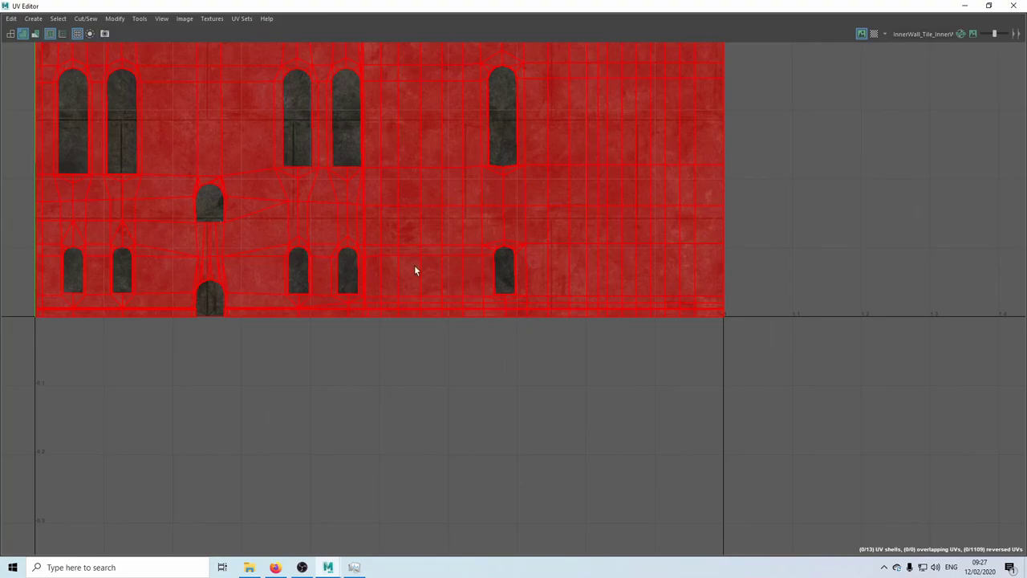
pyautogui.keyDown('alt'); pyautogui.moveTo(382, 371); pyautogui.dragTo(530, 351, button='middle'); pyautogui.keyUp('alt')
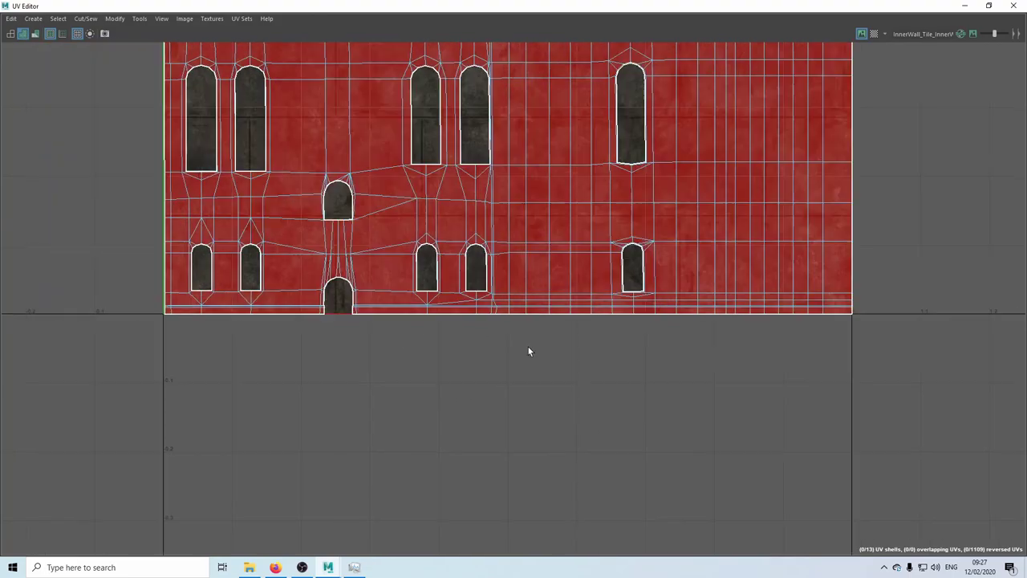
pyautogui.scroll(3, 447, 335)
pyautogui.scroll(2, 434, 325)
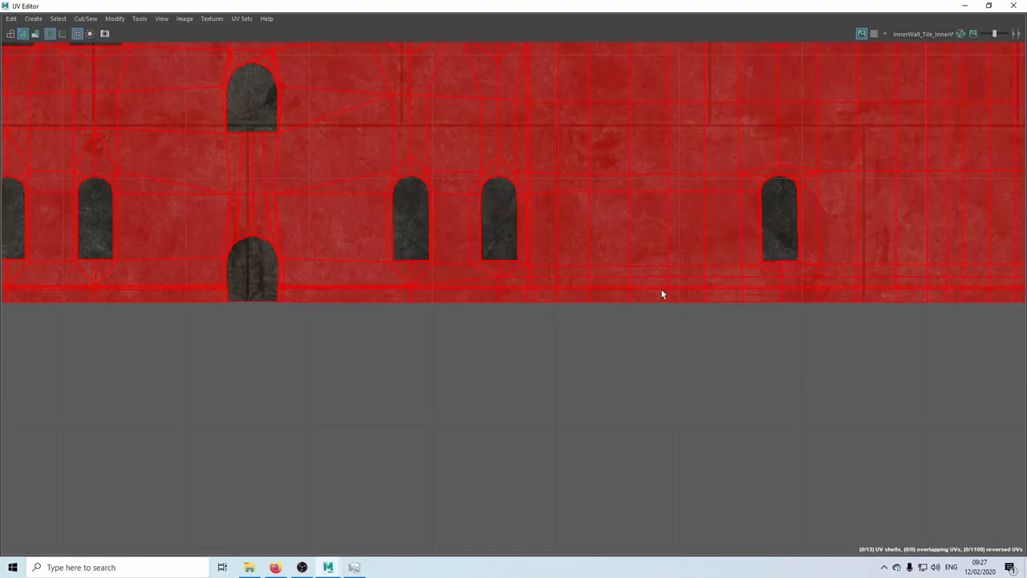
pyautogui.keyDown('alt'); pyautogui.moveTo(727, 268); pyautogui.dragTo(470, 382, button='middle'); pyautogui.keyUp('alt')
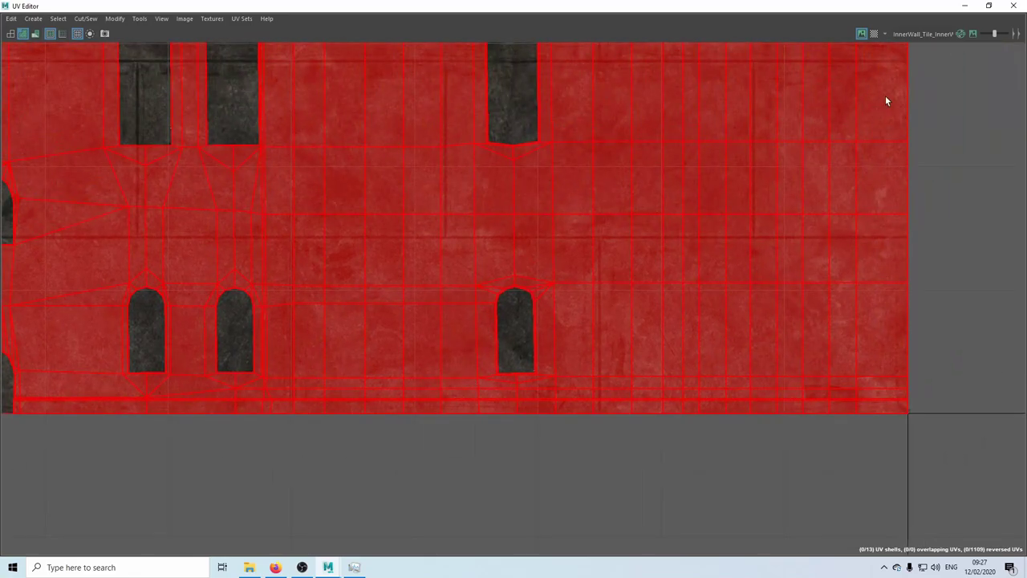
pyautogui.click(1010, 5)
# Step: Isolate InnerWall_9 in the viewport, switch to textured display and clear the selection
pyautogui.click(530, 253)
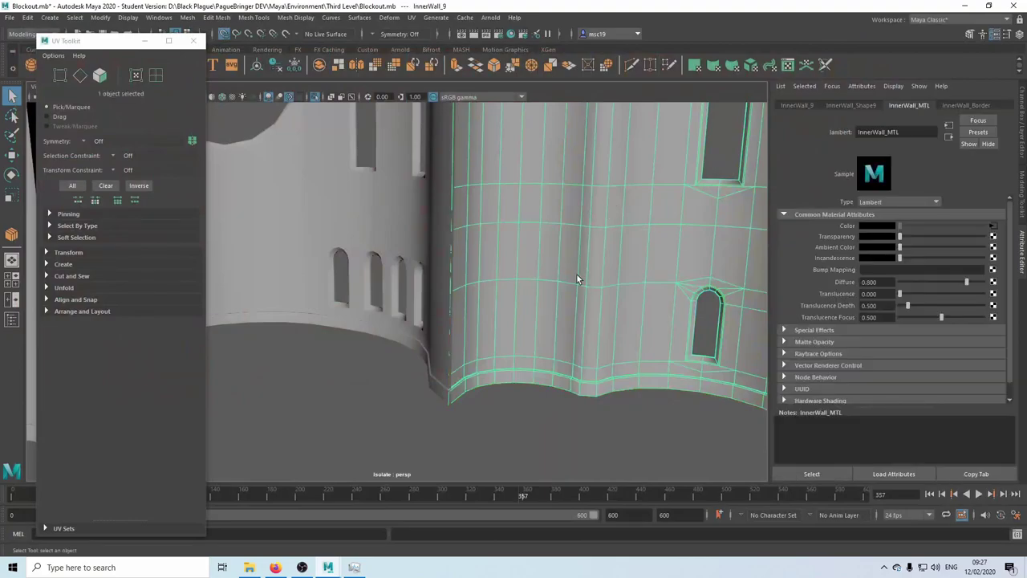
pyautogui.hotkey('ctrl', '1')
pyautogui.press('6')
pyautogui.click(573, 431)
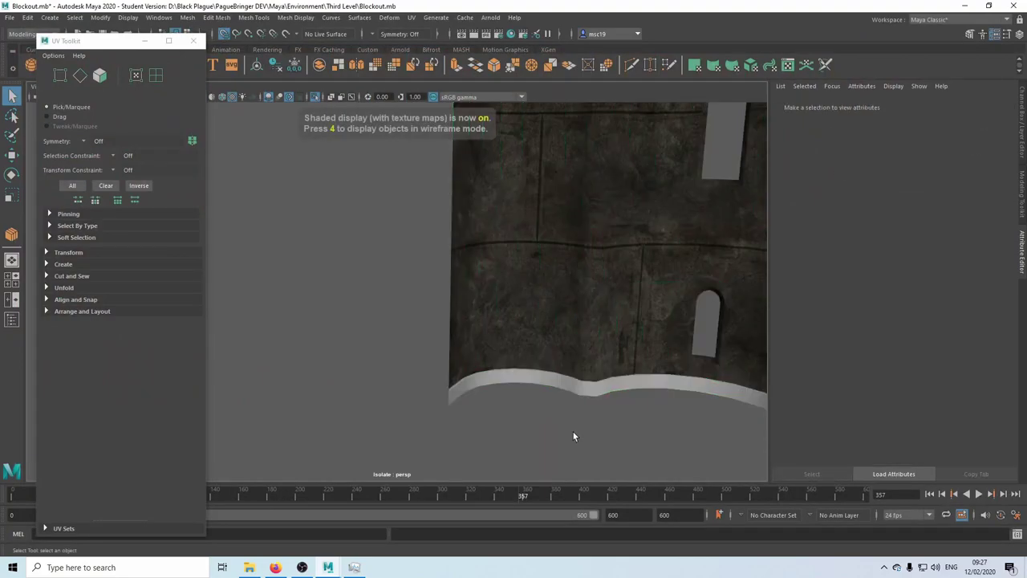
# Step: Examine the size of the brick pattern on the isolated wall around the windows, columns and base
pyautogui.keyDown('alt'); pyautogui.moveTo(522, 369); pyautogui.dragTo(502, 362, button='middle'); pyautogui.keyUp('alt')
pyautogui.scroll(-6, 501, 360)
pyautogui.scroll(-5, 458, 321)
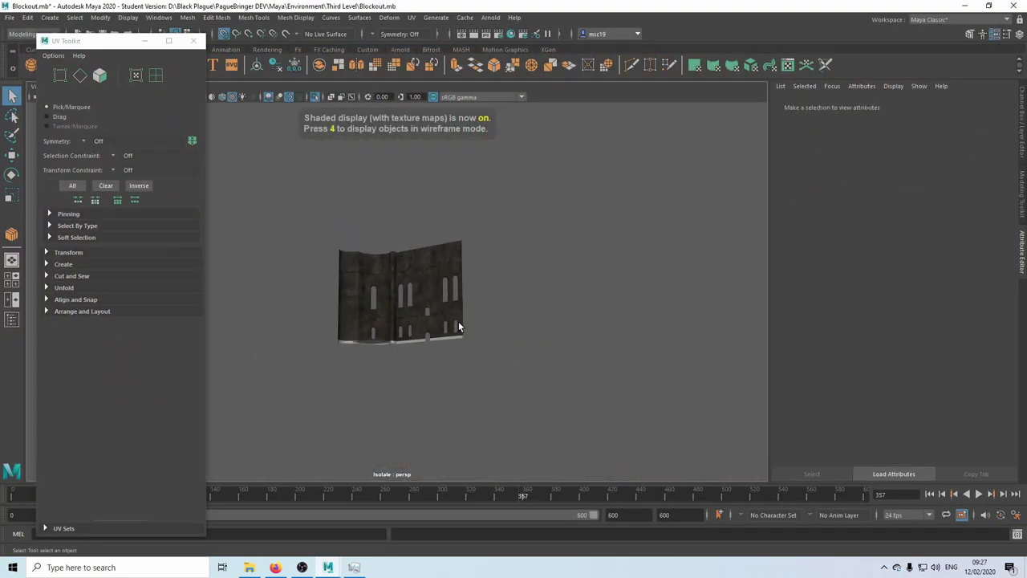
pyautogui.scroll(9, 460, 323)
pyautogui.keyDown('alt'); pyautogui.moveTo(470, 328); pyautogui.dragTo(555, 323); pyautogui.keyUp('alt')
pyautogui.keyDown('alt'); pyautogui.moveTo(628, 337); pyautogui.dragTo(571, 284, button='middle'); pyautogui.keyUp('alt')
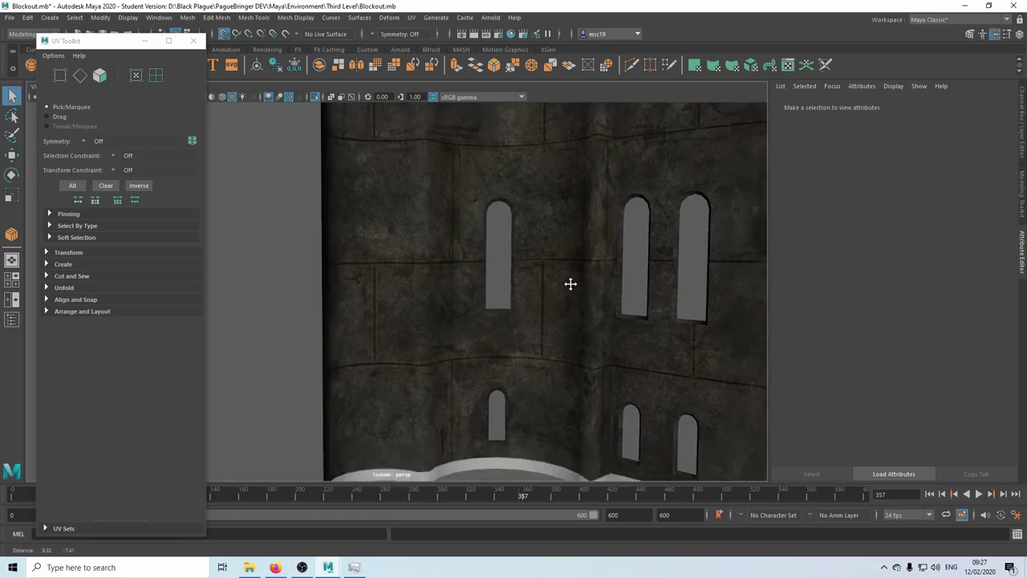
pyautogui.keyDown('alt'); pyautogui.moveTo(571, 284); pyautogui.dragTo(479, 326); pyautogui.keyUp('alt')
pyautogui.scroll(-4, 481, 339)
pyautogui.keyDown('alt'); pyautogui.moveTo(470, 361); pyautogui.dragTo(514, 360); pyautogui.keyUp('alt')
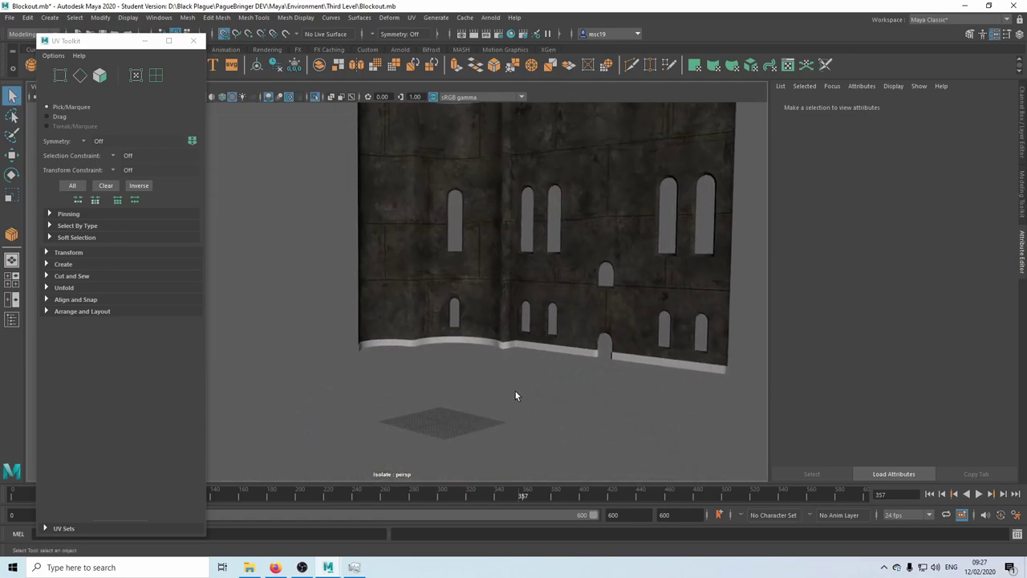
pyautogui.scroll(3, 518, 401)
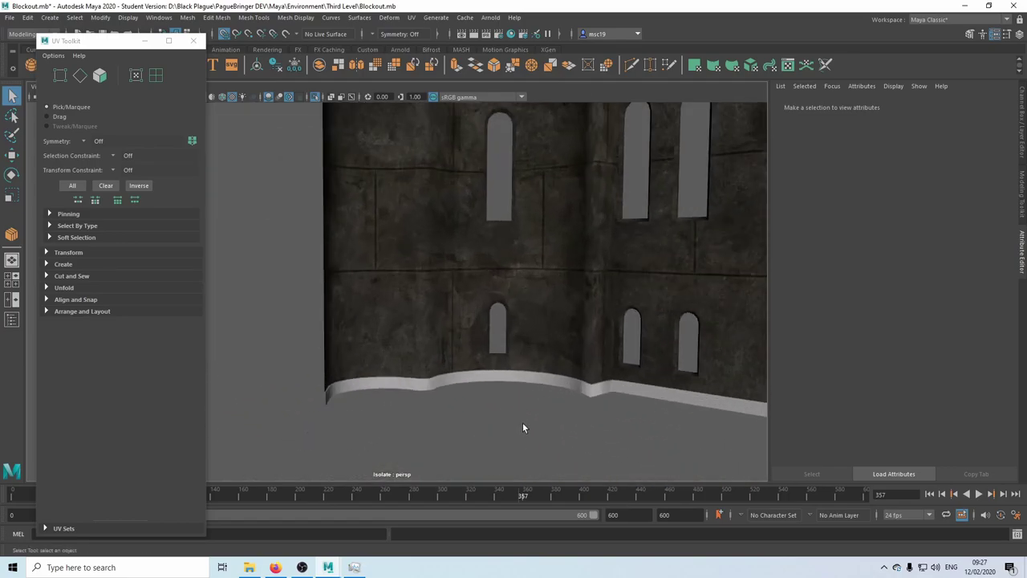
# Step: Exit the isolated view, return to untextured shading and select InnerWall_Tile in the Outliner
pyautogui.hotkey('ctrl', '1')
pyautogui.keyDown('alt'); pyautogui.moveTo(511, 417); pyautogui.dragTo(440, 143, button='middle'); pyautogui.keyUp('alt')
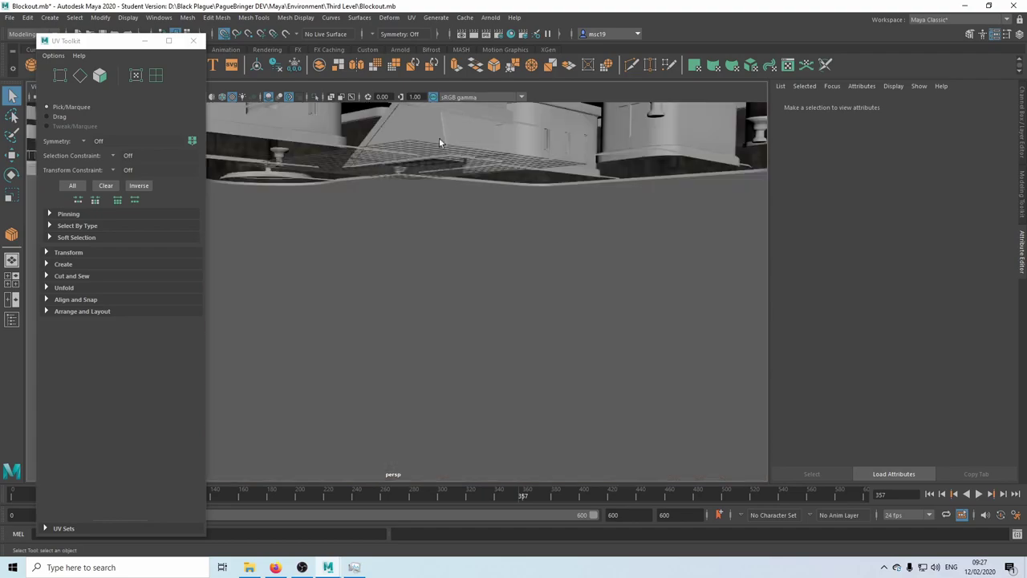
pyautogui.keyDown('alt'); pyautogui.moveTo(490, 318); pyautogui.dragTo(480, 281, button='middle'); pyautogui.keyUp('alt')
pyautogui.press('5')
pyautogui.moveTo(491, 316)
pyautogui.keyDown('alt'); pyautogui.mouseDown(button='middle')
pyautogui.moveTo(527, 331)
pyautogui.moveTo(534, 358)
pyautogui.mouseUp(button='middle'); pyautogui.keyUp('alt')
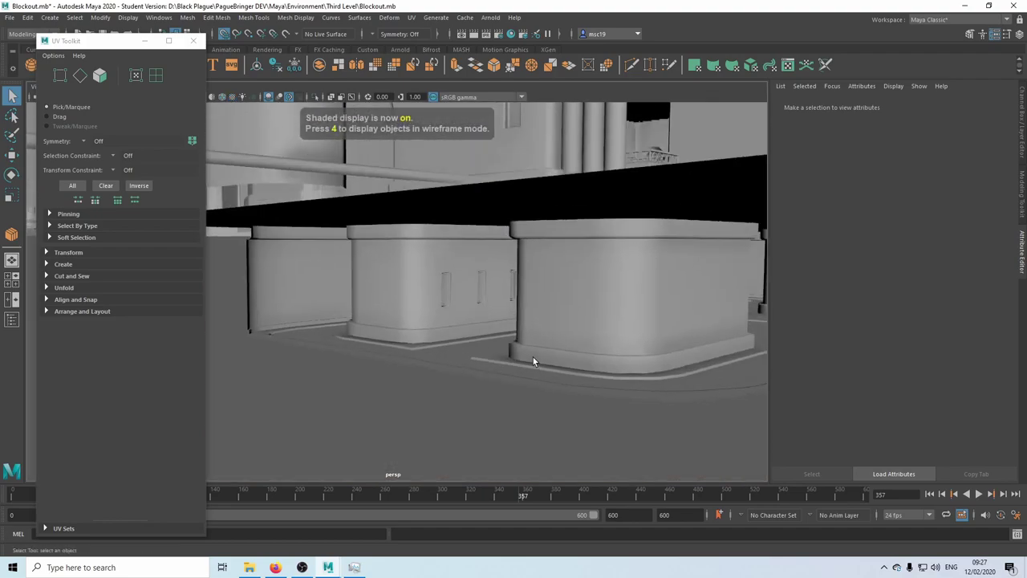
pyautogui.moveTo(533, 361)
pyautogui.keyDown('alt'); pyautogui.mouseDown()
pyautogui.moveTo(404, 305)
pyautogui.moveTo(433, 322)
pyautogui.moveTo(458, 307)
pyautogui.moveTo(442, 319)
pyautogui.moveTo(486, 323)
pyautogui.moveTo(463, 313)
pyautogui.moveTo(489, 335)
pyautogui.moveTo(450, 321)
pyautogui.mouseUp(); pyautogui.keyUp('alt')
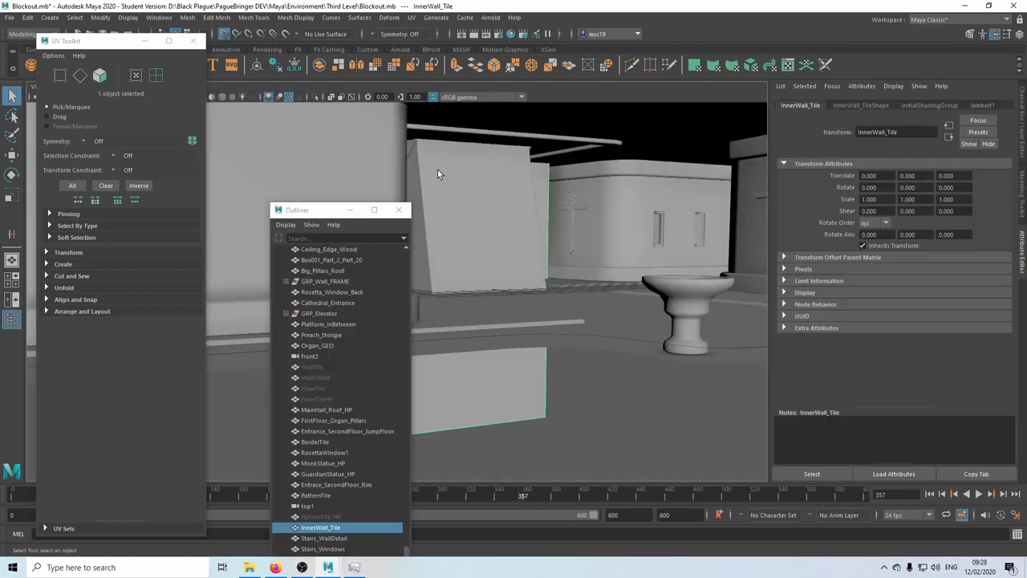
pyautogui.click(399, 211)
# Step: Open InnerWall_Tile in the UV Editor with the full tile in view, and shrink the editor window beside the UV Toolkit
pyautogui.click(411, 16)
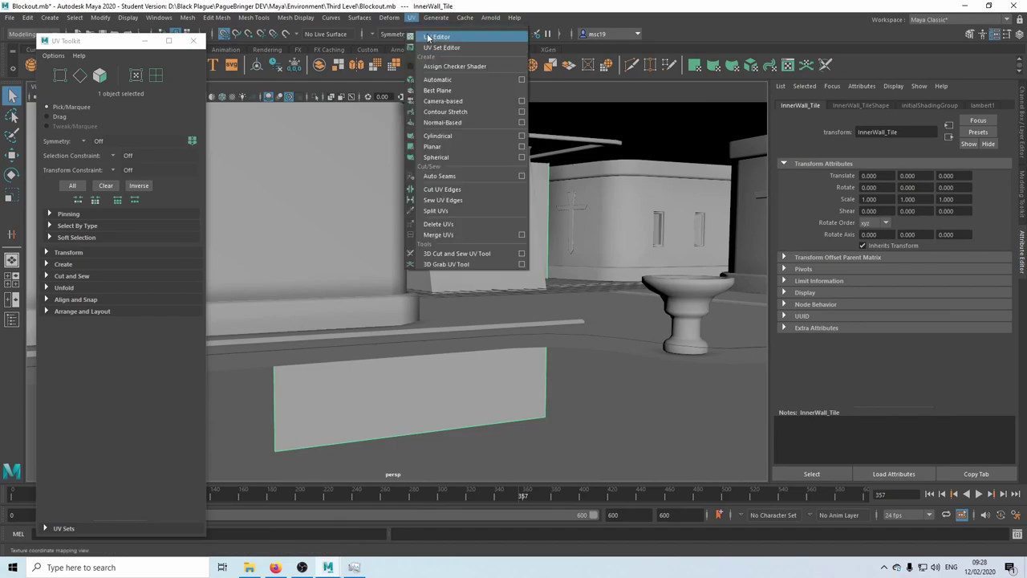
pyautogui.click(434, 37)
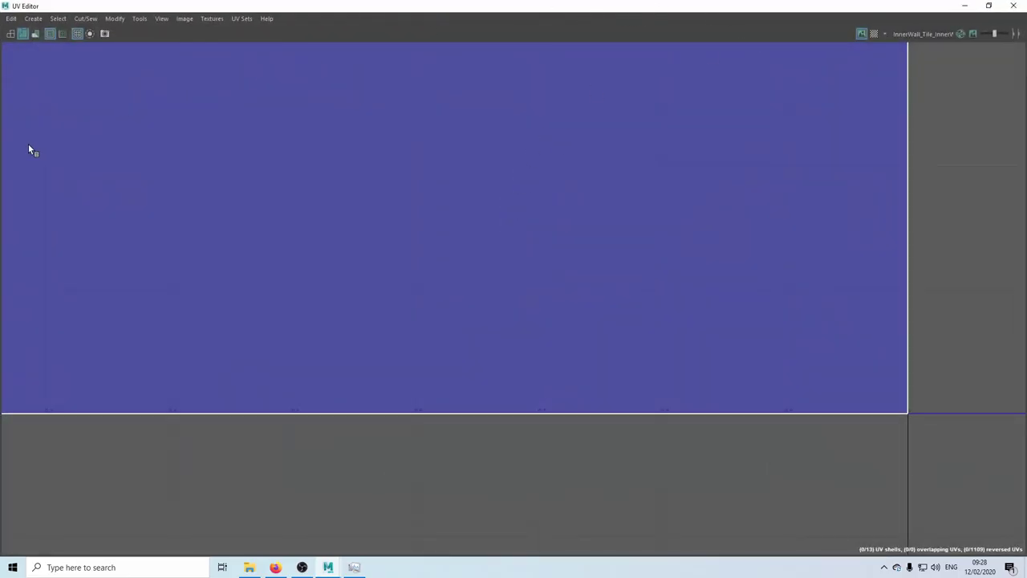
pyautogui.moveTo(293, 5); pyautogui.dragTo(375, 61)
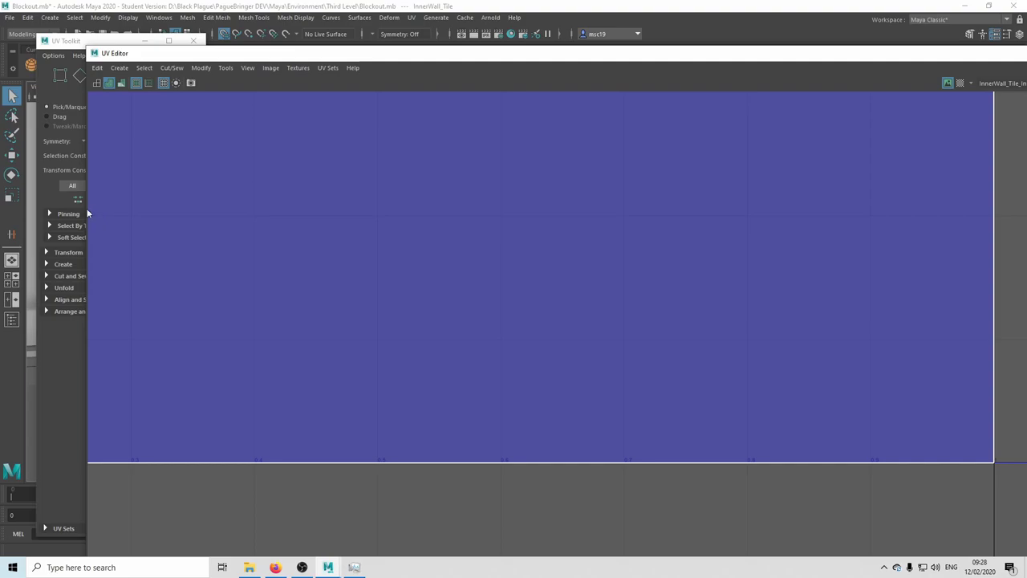
pyautogui.scroll(-5, 409, 325)
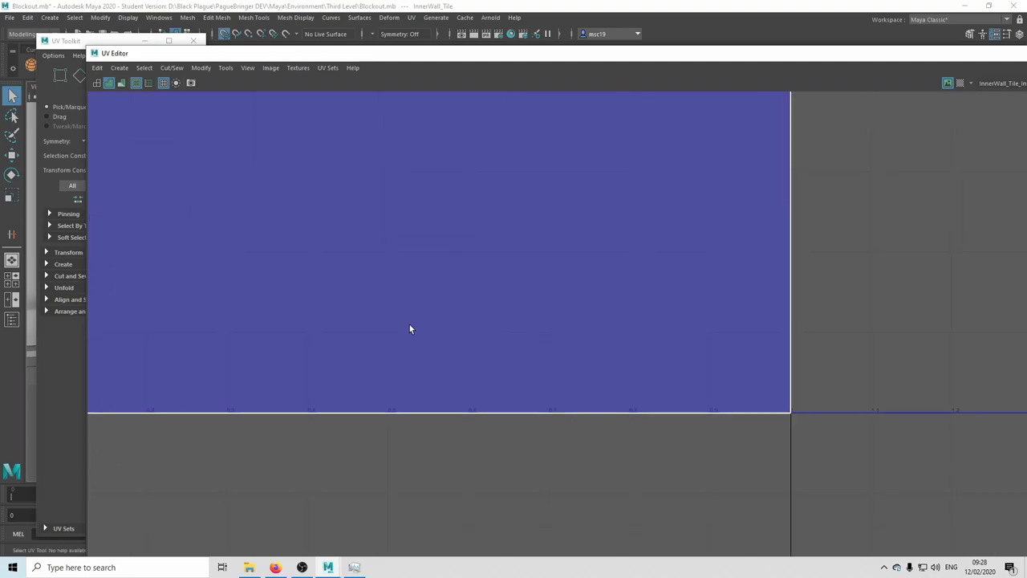
pyautogui.keyDown('alt'); pyautogui.moveTo(509, 315); pyautogui.dragTo(448, 201, button='right'); pyautogui.keyUp('alt')
pyautogui.keyDown('alt'); pyautogui.moveTo(447, 201); pyautogui.dragTo(507, 307, button='middle'); pyautogui.keyUp('alt')
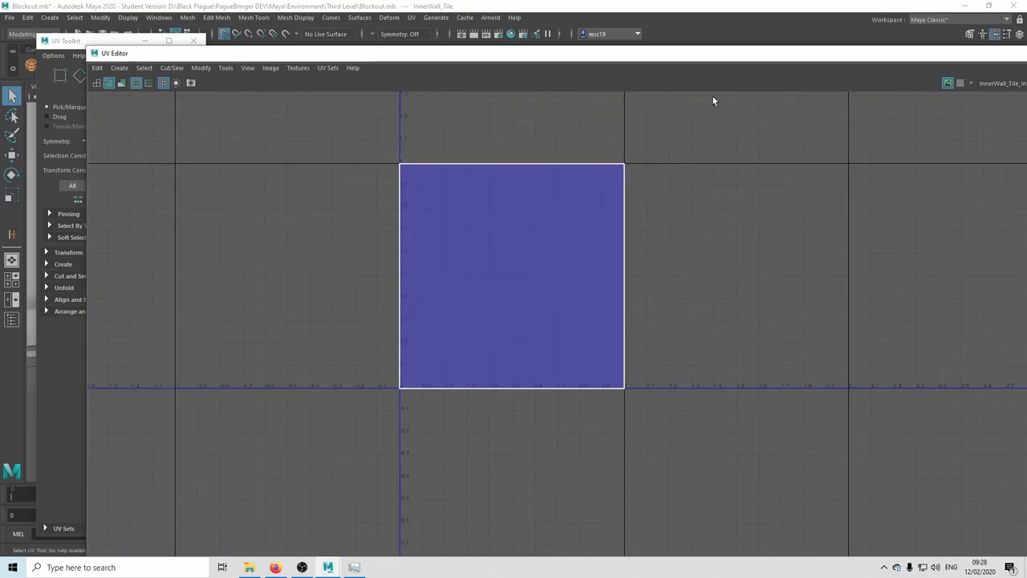
pyautogui.moveTo(749, 54); pyautogui.dragTo(614, 78)
pyautogui.moveTo(979, 71); pyautogui.dragTo(546, 244)
pyautogui.moveTo(351, 254); pyautogui.dragTo(676, 89)
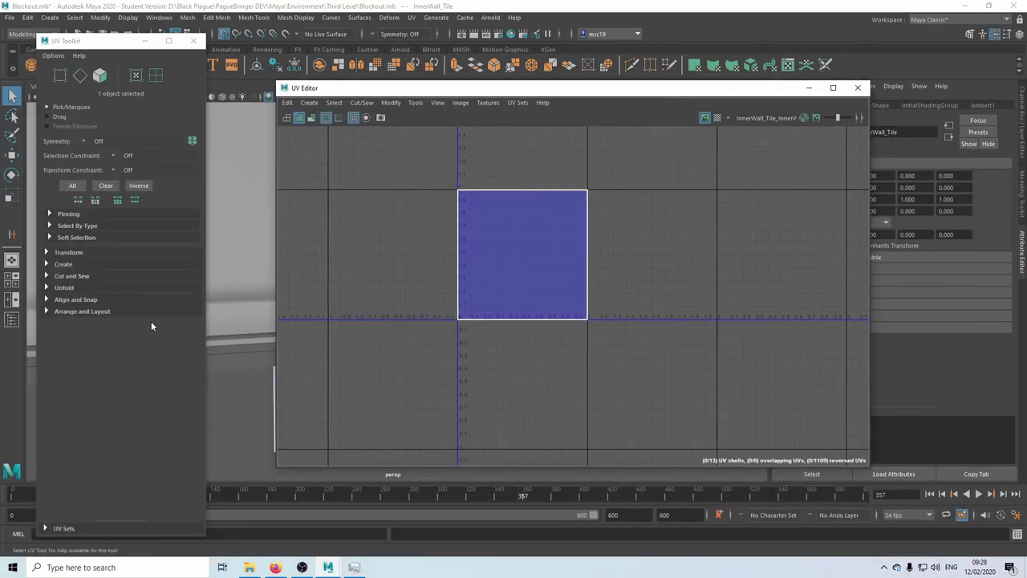
# Step: Check the texel density and map size in the UV Toolkit's Transform settings and close the UV Editor
pyautogui.click(68, 252)
pyautogui.scroll(-3, 147, 350)
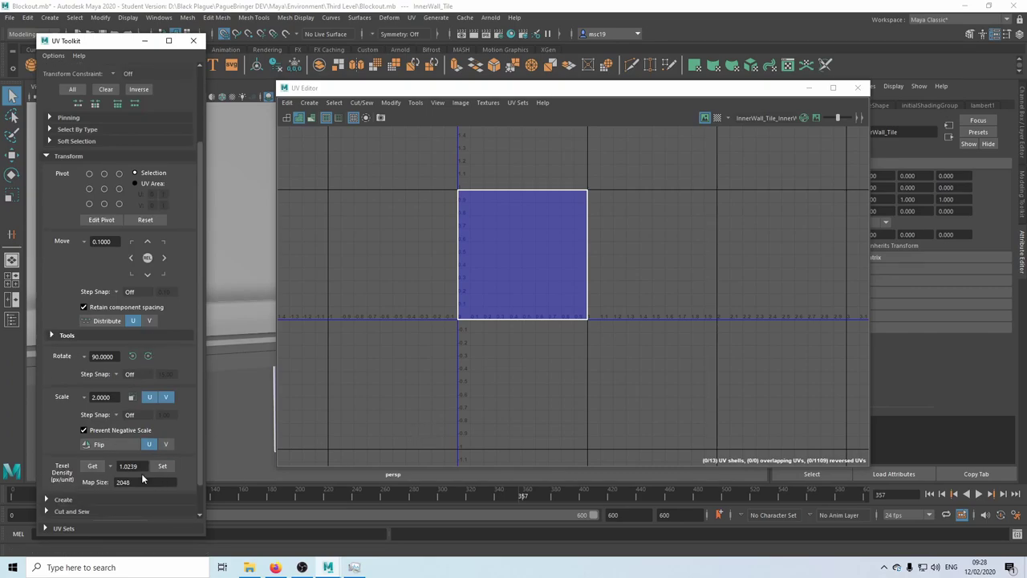
pyautogui.moveTo(142, 468); pyautogui.dragTo(109, 471)
pyautogui.click(138, 483)
pyautogui.scroll(3, 536, 341)
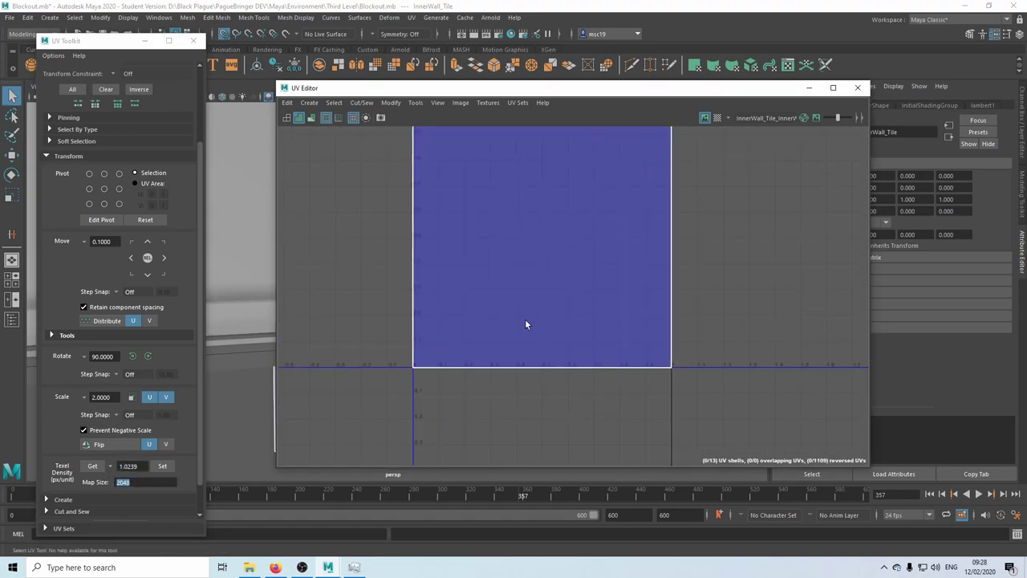
pyautogui.click(857, 87)
pyautogui.keyDown('alt'); pyautogui.moveTo(367, 510); pyautogui.dragTo(512, 290, button='middle'); pyautogui.keyUp('alt')
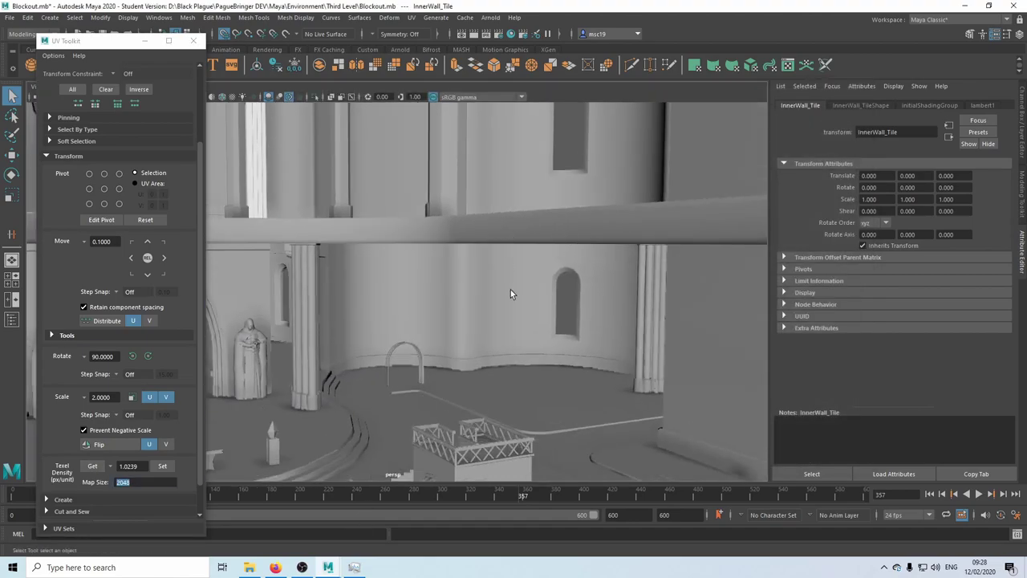
# Step: Select the curved inner wall InnerWall_9, isolate it in the viewport and display it with texture maps
pyautogui.click(511, 290)
pyautogui.click(411, 18)
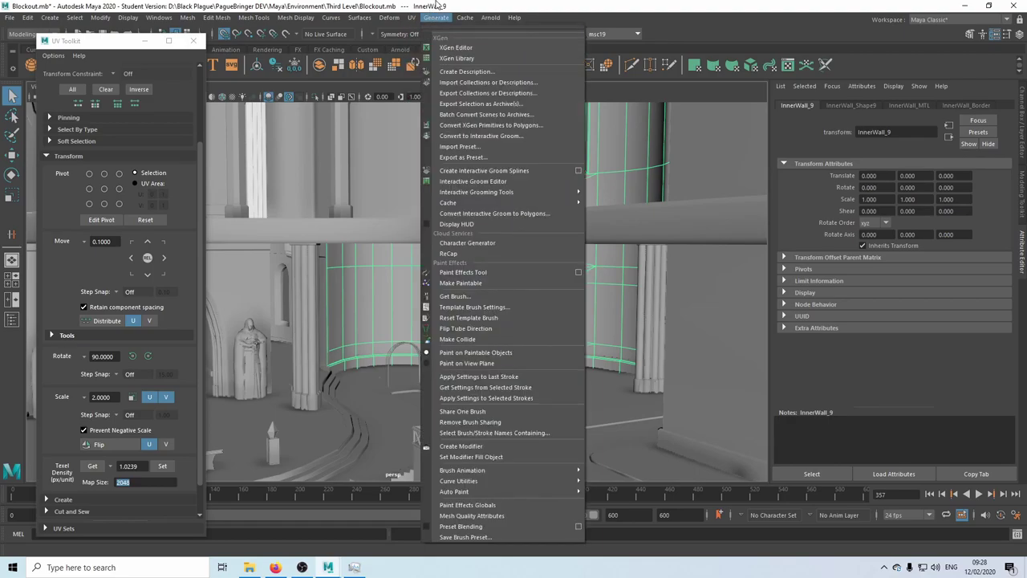
pyautogui.click(438, 6)
pyautogui.hotkey('ctrl', '1')
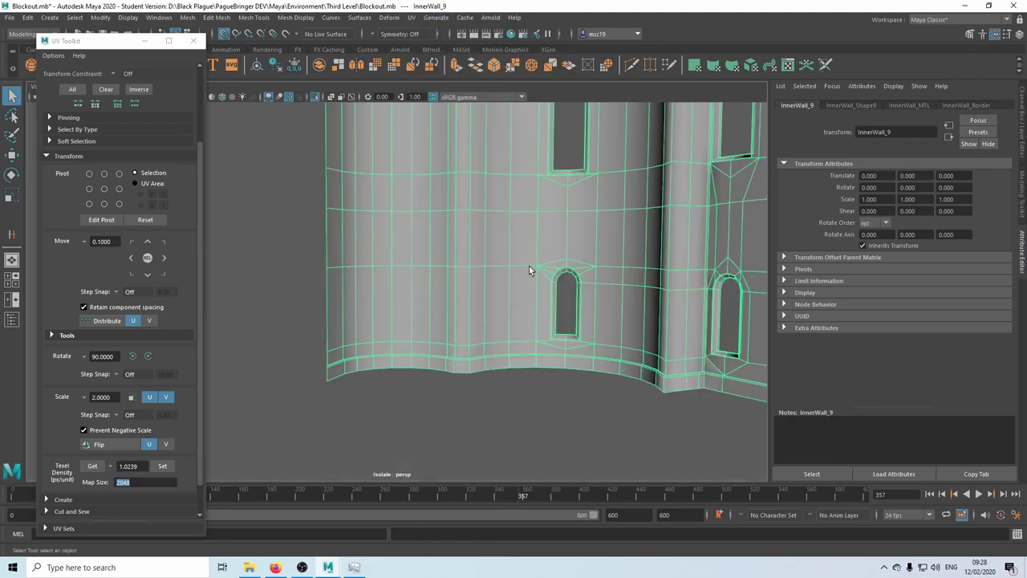
pyautogui.press('6')
pyautogui.scroll(2, 490, 281)
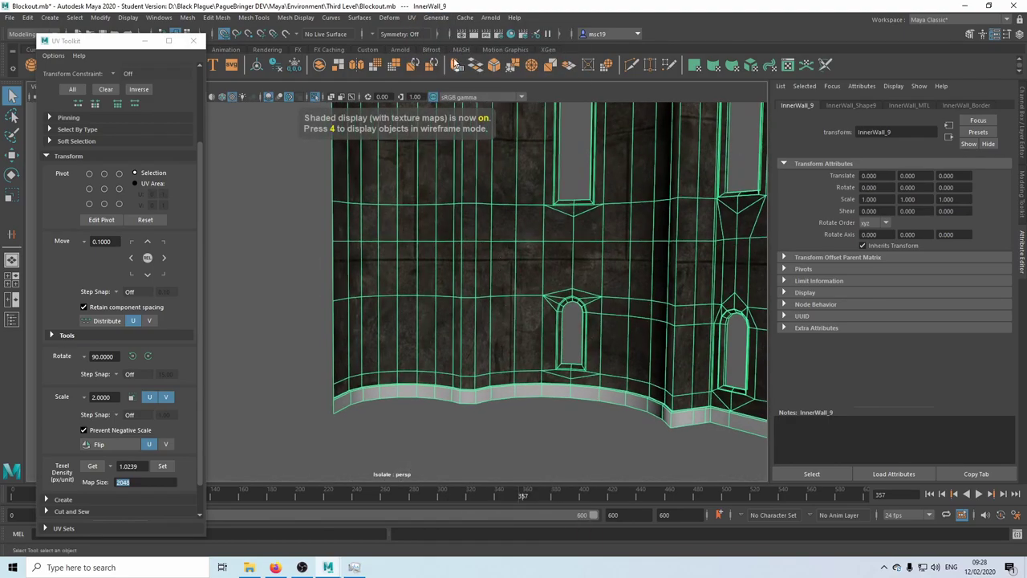
# Step: Set the wall's texel density to 1.0239 px/unit at map size 2048 through the UV Editor, and close the editor
pyautogui.click(411, 17)
pyautogui.click(437, 32)
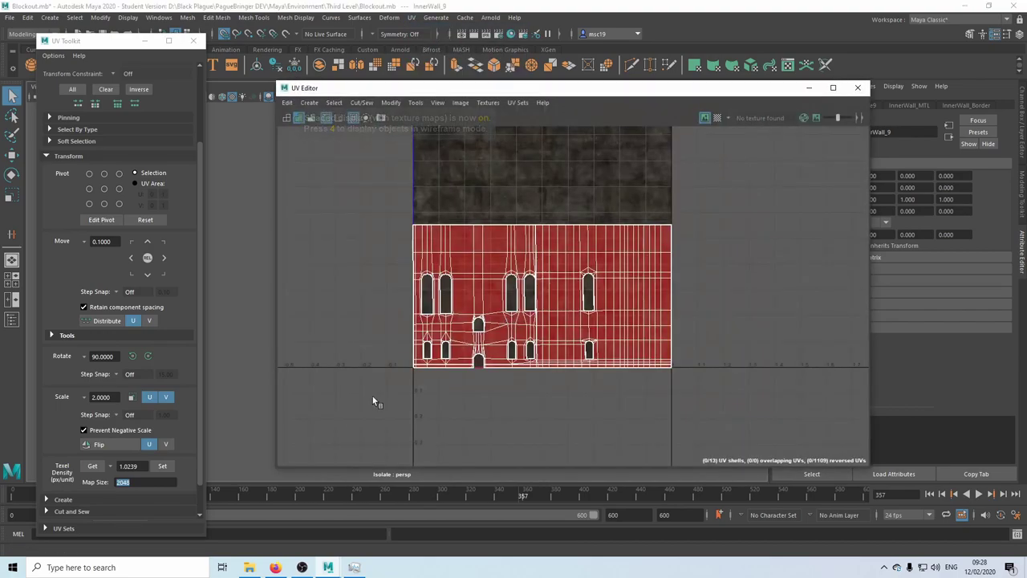
pyautogui.click(162, 466)
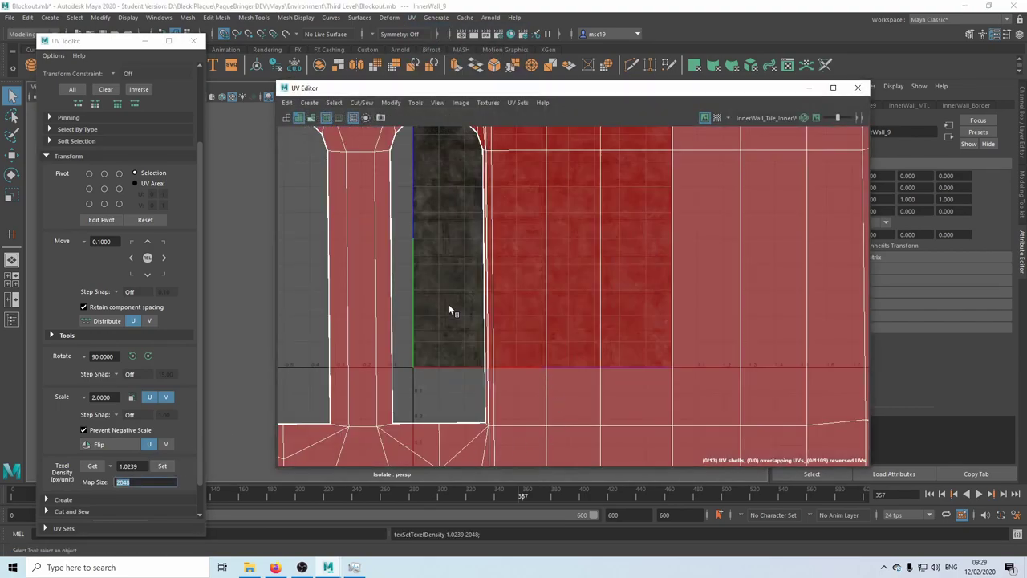
pyautogui.click(858, 88)
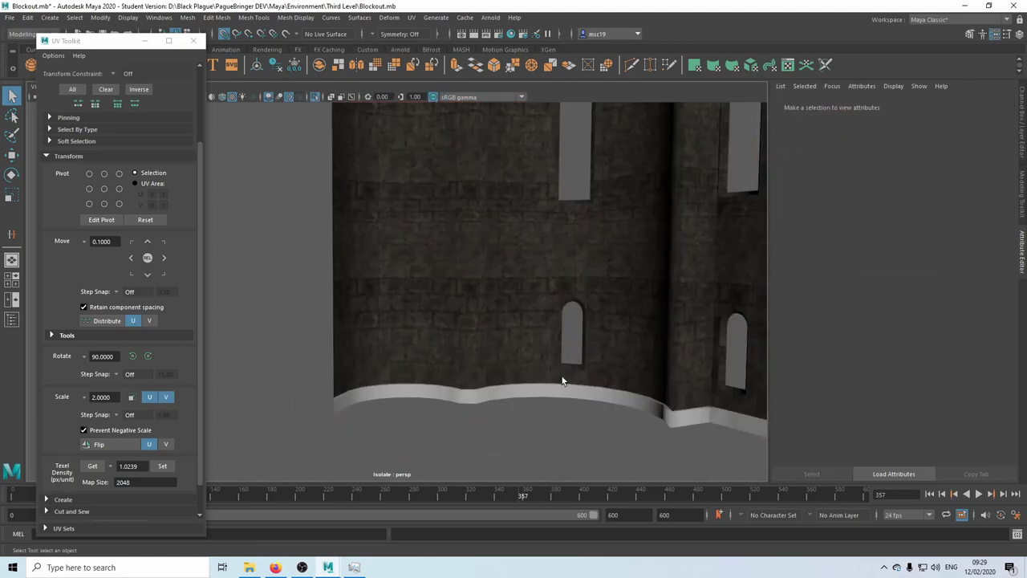
# Step: Examine the brick scale and tiling on the isolated wall, from the curved base past the windows to the upper edge
pyautogui.scroll(-8, 567, 363)
pyautogui.scroll(9, 570, 318)
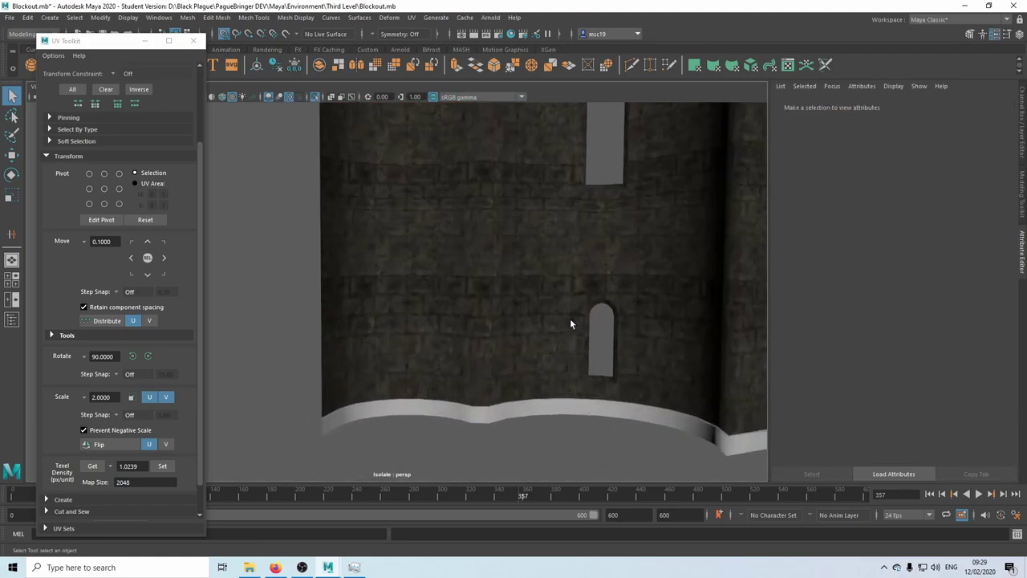
pyautogui.keyDown('alt'); pyautogui.moveTo(534, 345); pyautogui.dragTo(563, 363); pyautogui.keyUp('alt')
pyautogui.keyDown('alt'); pyautogui.moveTo(651, 293); pyautogui.dragTo(548, 313, button='middle'); pyautogui.keyUp('alt')
pyautogui.scroll(-3, 549, 321)
pyautogui.scroll(3, 549, 322)
pyautogui.keyDown('alt'); pyautogui.moveTo(653, 245); pyautogui.dragTo(526, 317, button='middle'); pyautogui.keyUp('alt')
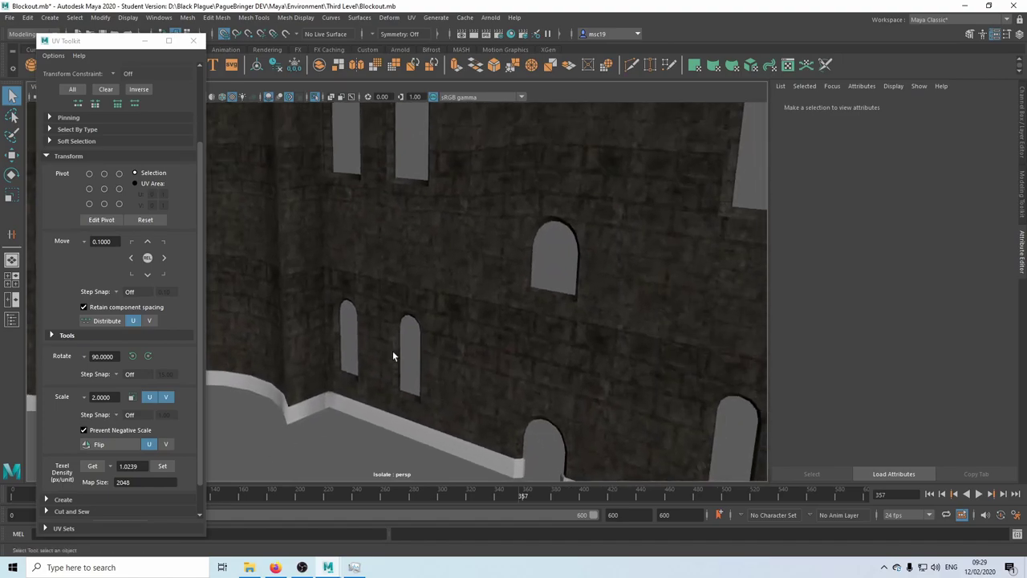
pyautogui.scroll(6, 424, 361)
pyautogui.scroll(-2, 443, 358)
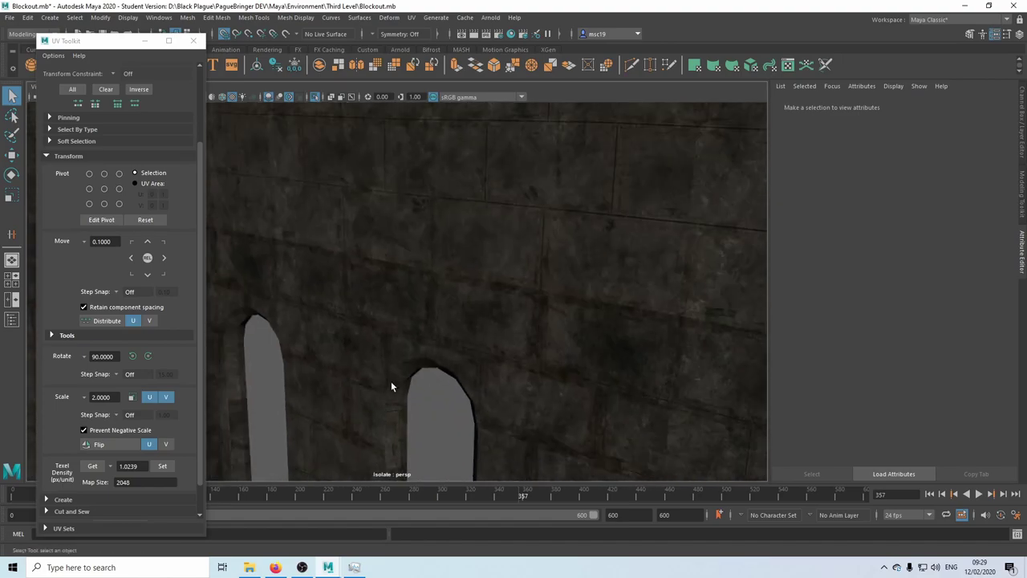
pyautogui.keyDown('alt'); pyautogui.moveTo(392, 386); pyautogui.dragTo(434, 351); pyautogui.keyUp('alt')
pyautogui.scroll(-8, 489, 350)
pyautogui.keyDown('alt'); pyautogui.moveTo(451, 251); pyautogui.dragTo(491, 325, button='middle'); pyautogui.keyUp('alt')
pyautogui.scroll(-4, 420, 296)
pyautogui.scroll(6, 442, 303)
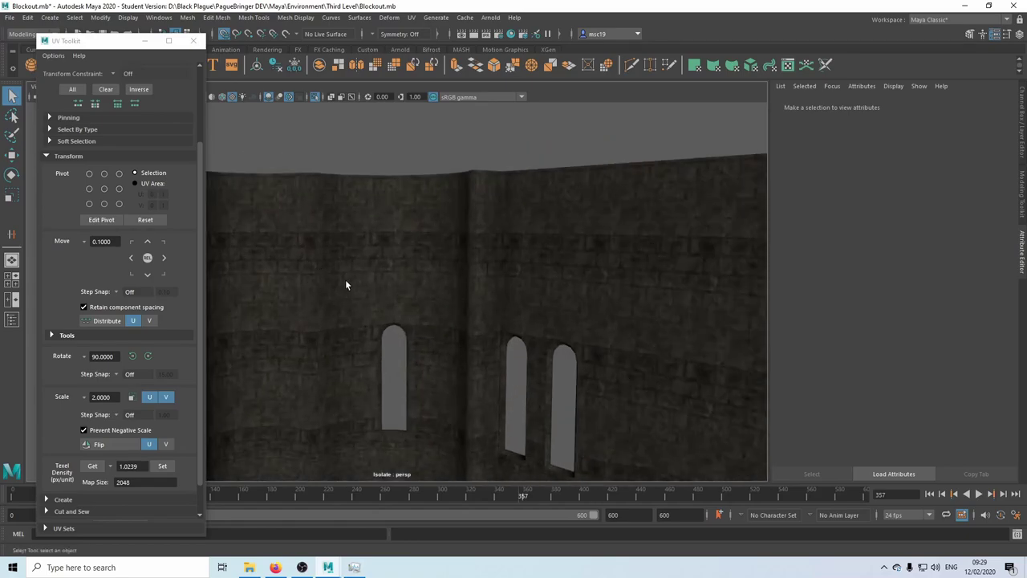
pyautogui.moveTo(425, 259)
pyautogui.keyDown('alt'); pyautogui.mouseDown(button='middle')
pyautogui.moveTo(589, 222)
pyautogui.moveTo(418, 278)
pyautogui.mouseUp(button='middle'); pyautogui.keyUp('alt')
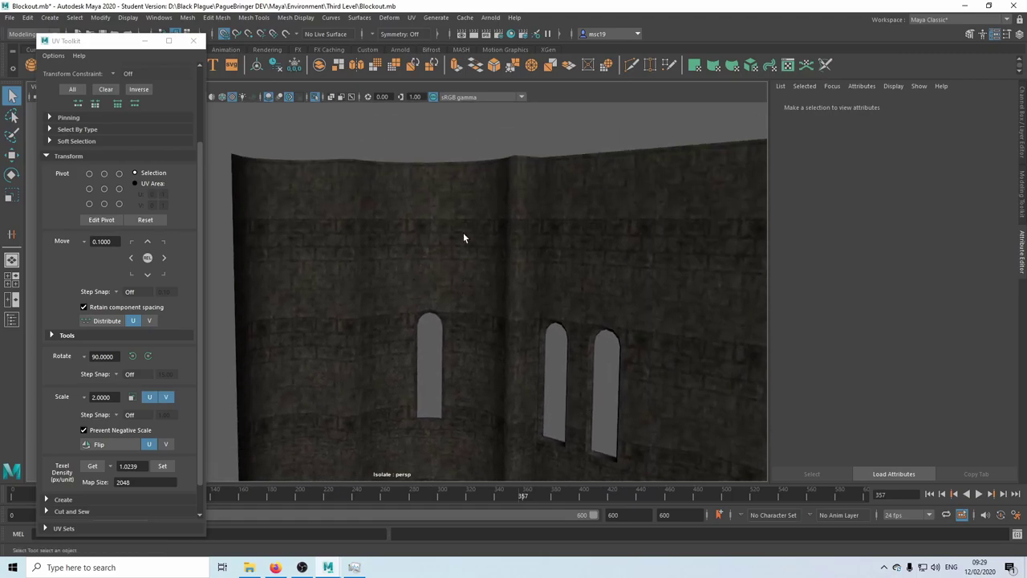
# Step: Open InnerWall_9's UVs in the UV Editor and frame the wall shell around the single brick texture tile
pyautogui.click(411, 17)
pyautogui.click(438, 38)
pyautogui.click(238, 373)
pyautogui.scroll(-6, 562, 353)
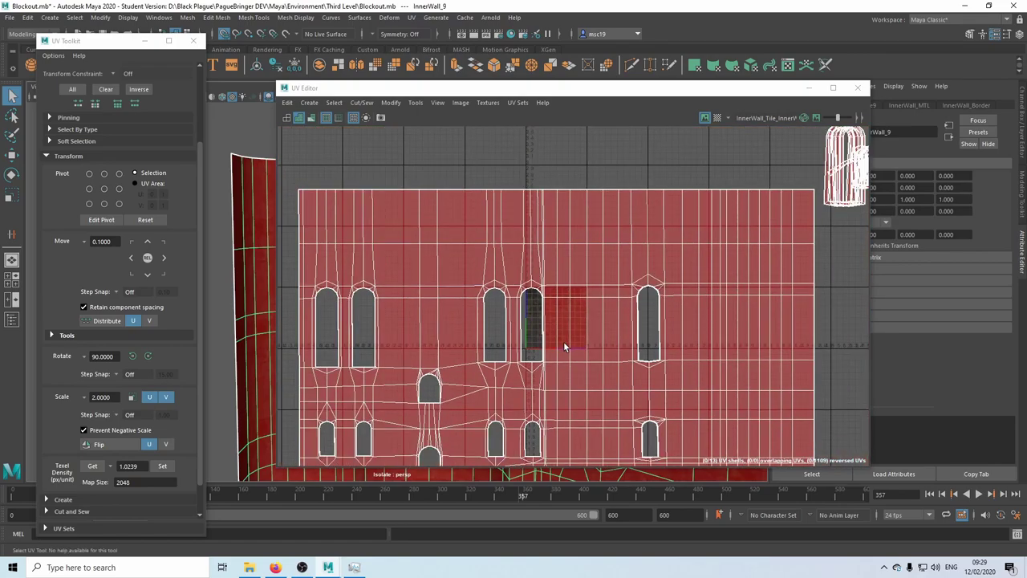
pyautogui.keyDown('alt'); pyautogui.moveTo(603, 351); pyautogui.dragTo(614, 293, button='middle'); pyautogui.keyUp('alt')
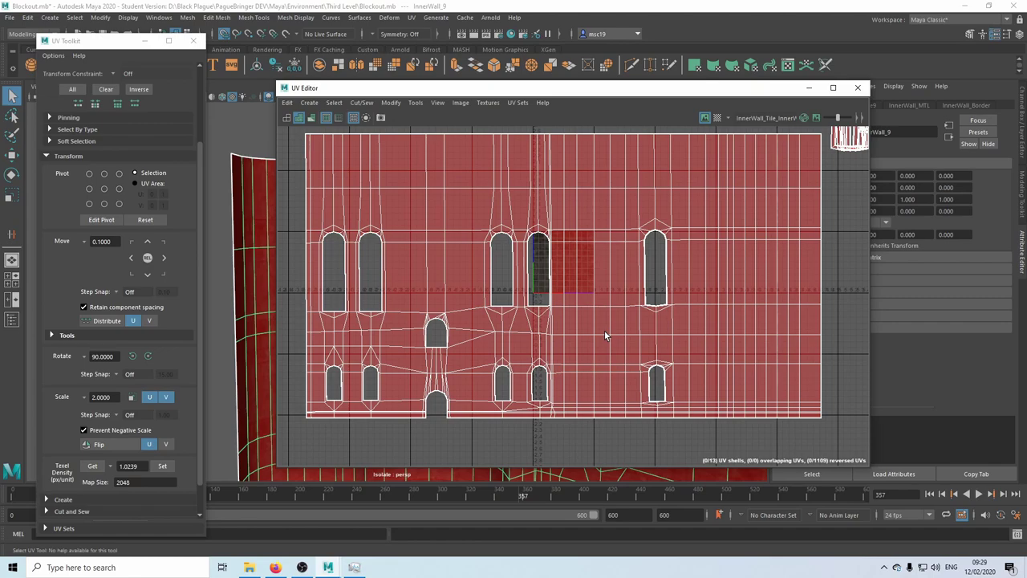
pyautogui.scroll(3, 605, 336)
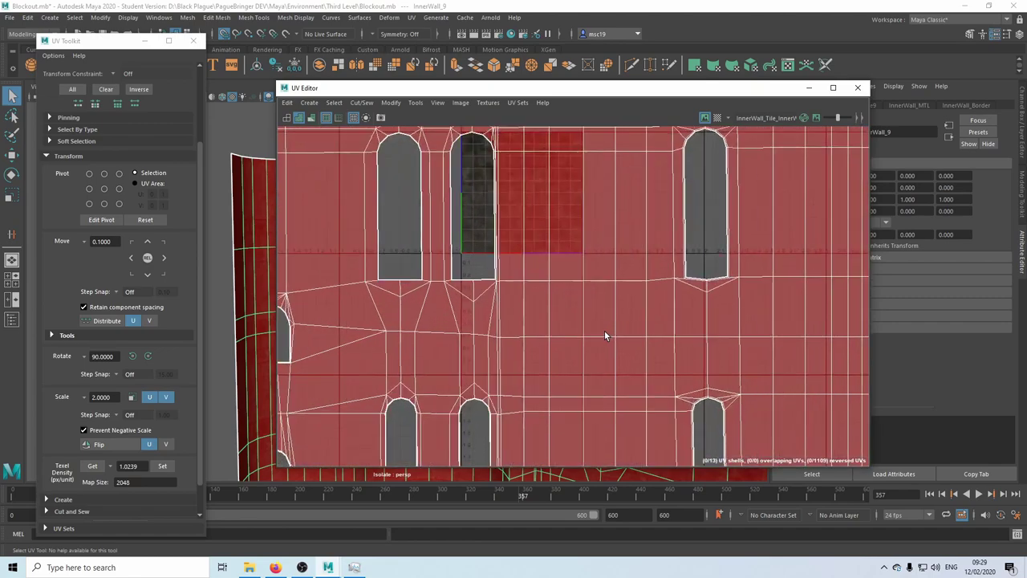
pyautogui.keyDown('alt'); pyautogui.moveTo(516, 230); pyautogui.dragTo(550, 331, button='middle'); pyautogui.keyUp('alt')
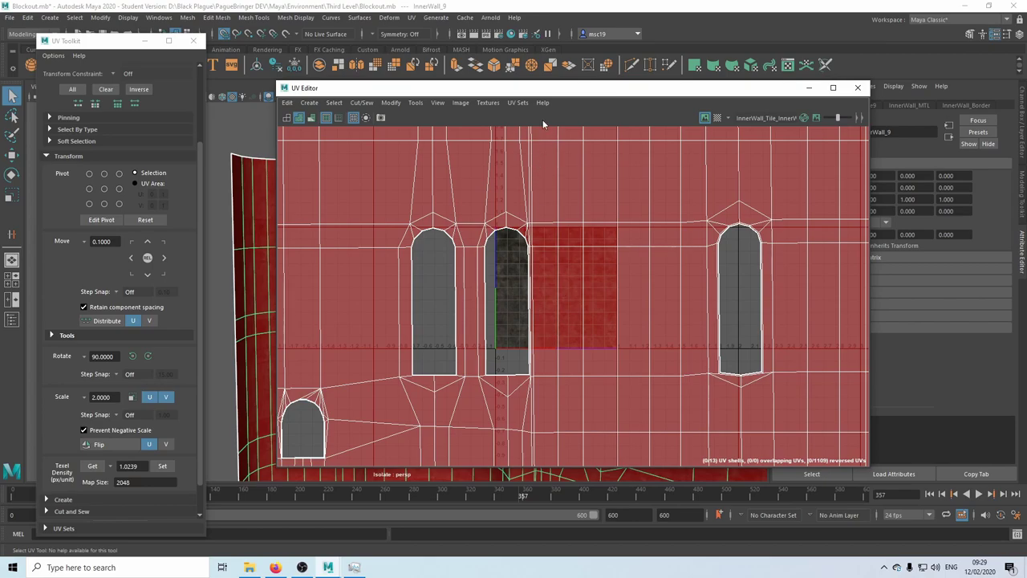
# Step: Switch InnerWall_9 to its LightMap UV set and delete that outdated set
pyautogui.click(518, 102)
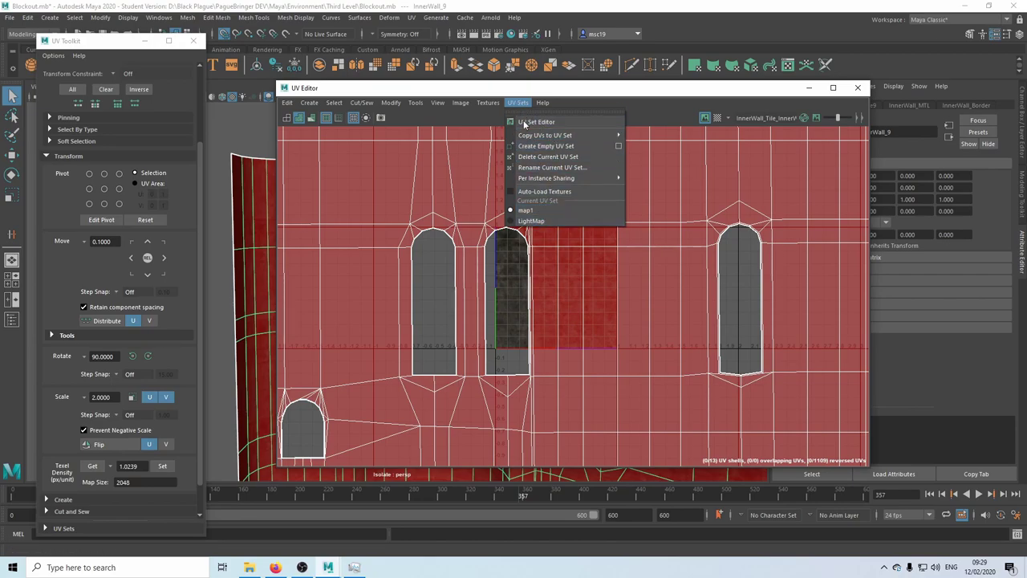
pyautogui.moveTo(528, 134)
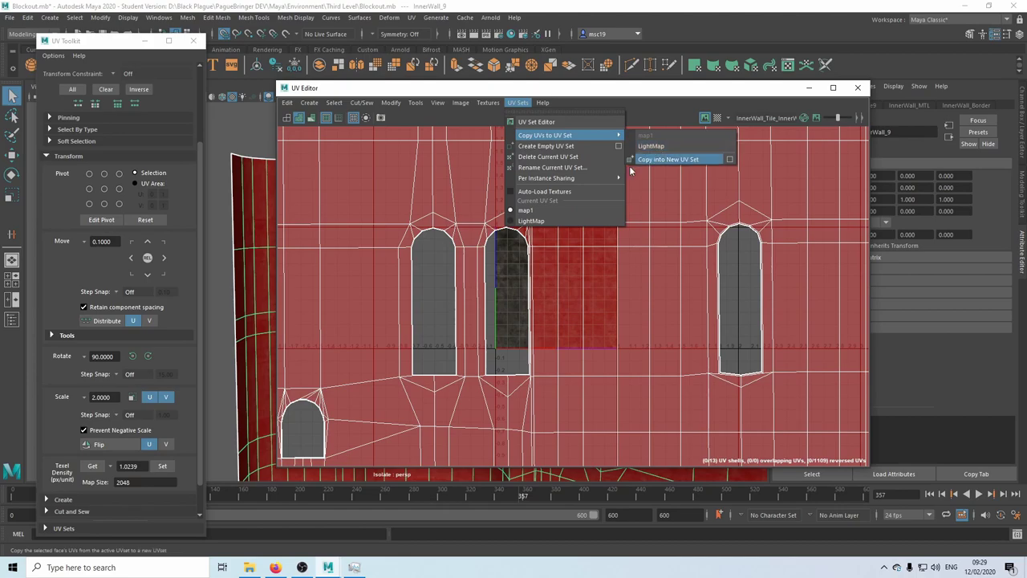
pyautogui.click(531, 221)
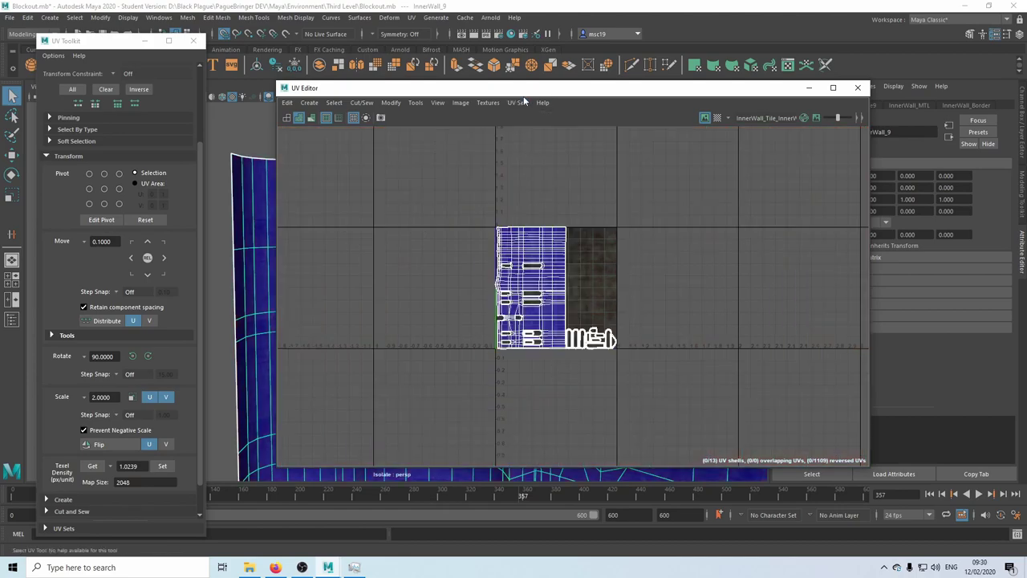
pyautogui.click(517, 103)
pyautogui.click(548, 157)
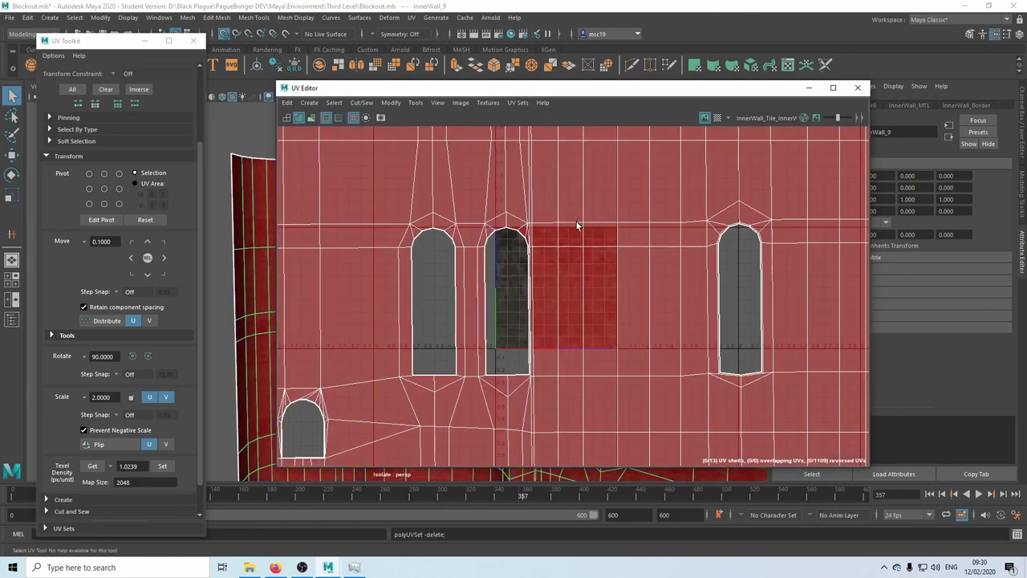
# Step: Copy the wall's map1 UVs into a new UV set
pyautogui.click(511, 103)
pyautogui.moveTo(550, 136)
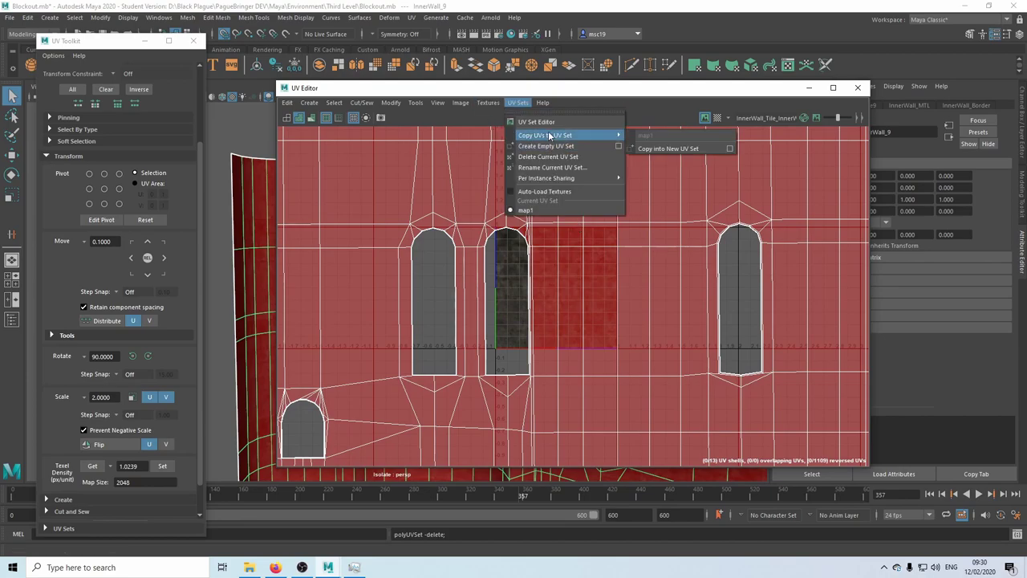
pyautogui.click(674, 149)
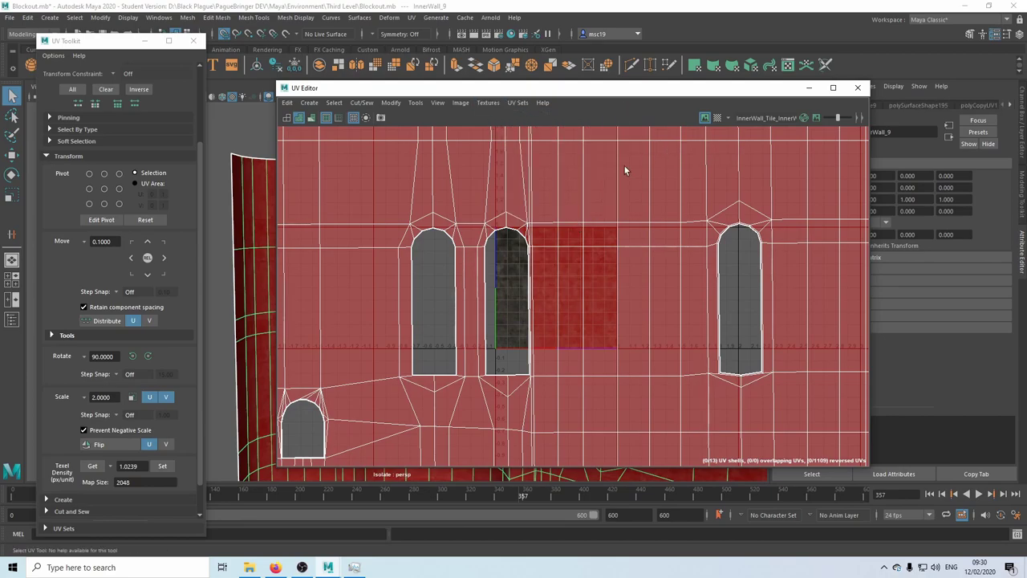
pyautogui.click(511, 103)
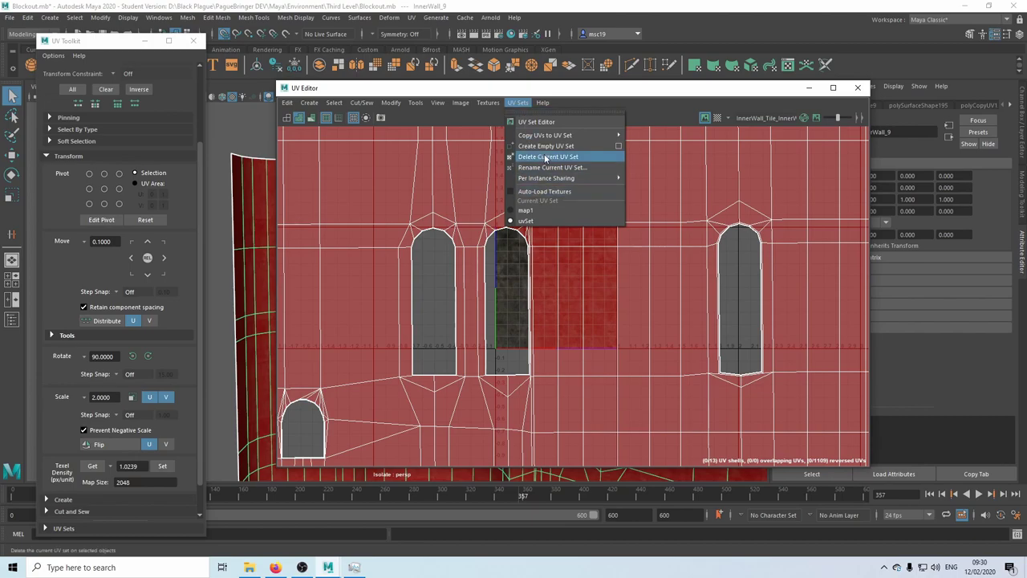
pyautogui.click(546, 160)
pyautogui.click(512, 103)
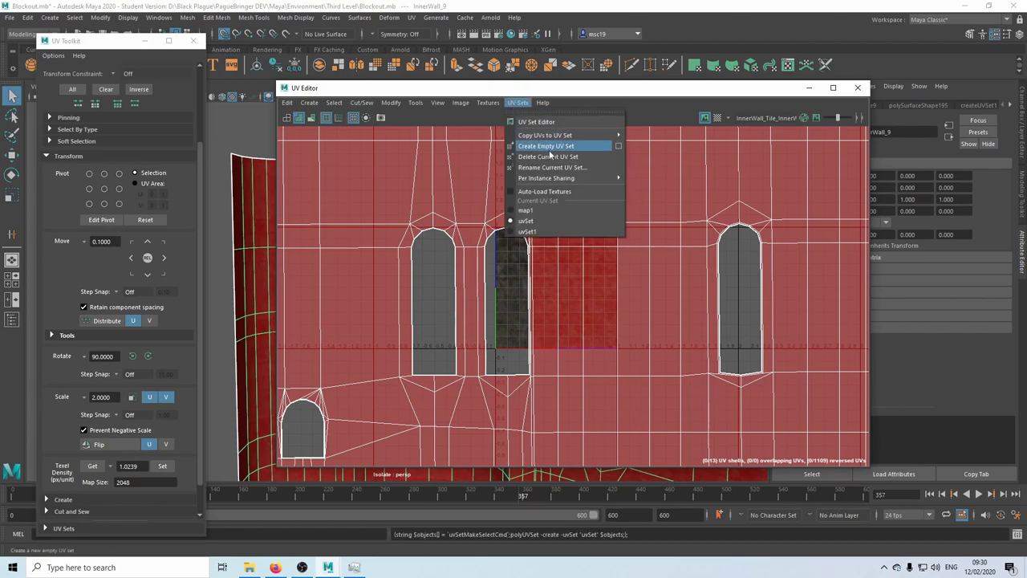
pyautogui.click(585, 92)
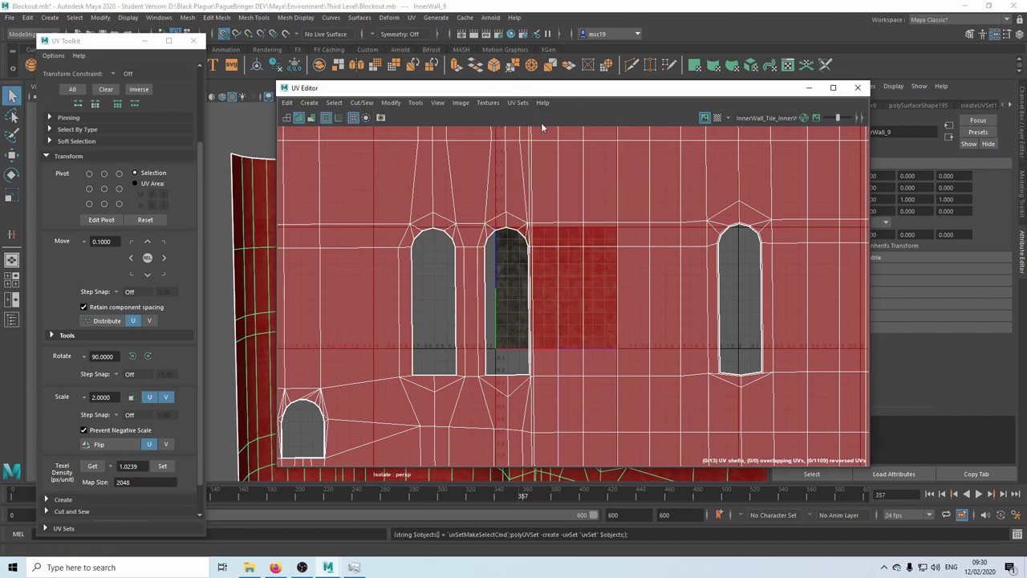
pyautogui.hotkey('ctrl', 'z')
# Step: Rename the wall's current UV set to LightMap
pyautogui.click(518, 106)
pyautogui.click(552, 167)
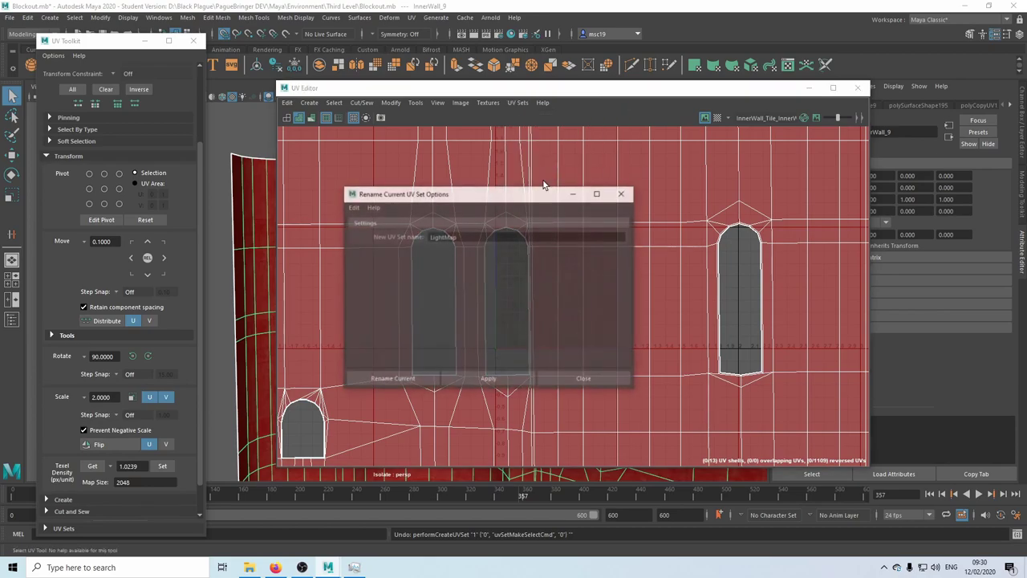
pyautogui.click(393, 379)
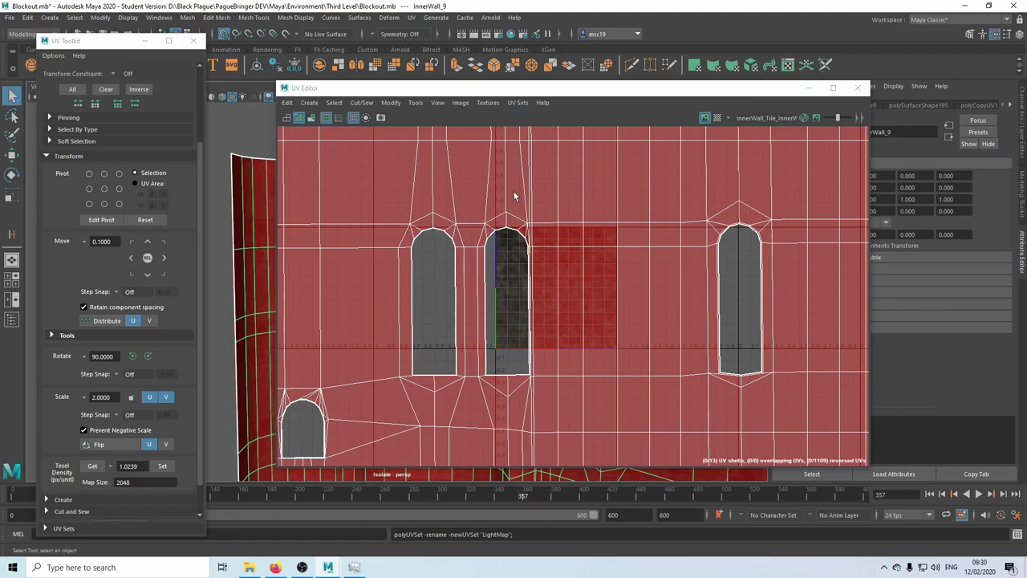
pyautogui.click(522, 102)
pyautogui.click(526, 90)
# Step: Lay out the LightMap UV shells inside the 0-1 tile, check their packing and close the UV Editor
pyautogui.keyDown('alt'); pyautogui.moveTo(589, 192); pyautogui.dragTo(593, 209, button='middle'); pyautogui.keyUp('alt')
pyautogui.hotkey('ctrl', 'l')
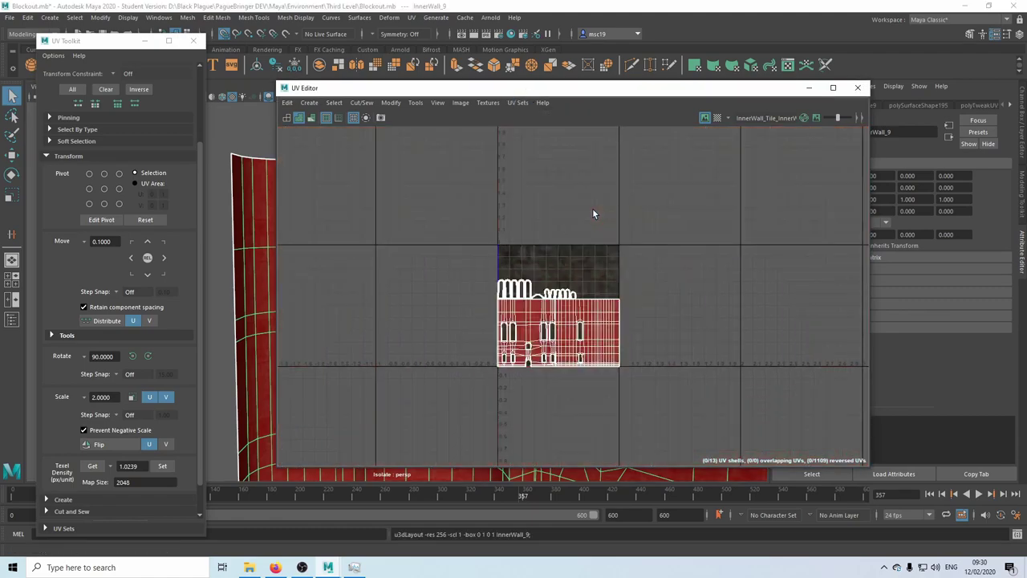
pyautogui.scroll(2, 655, 270)
pyautogui.scroll(1, 533, 295)
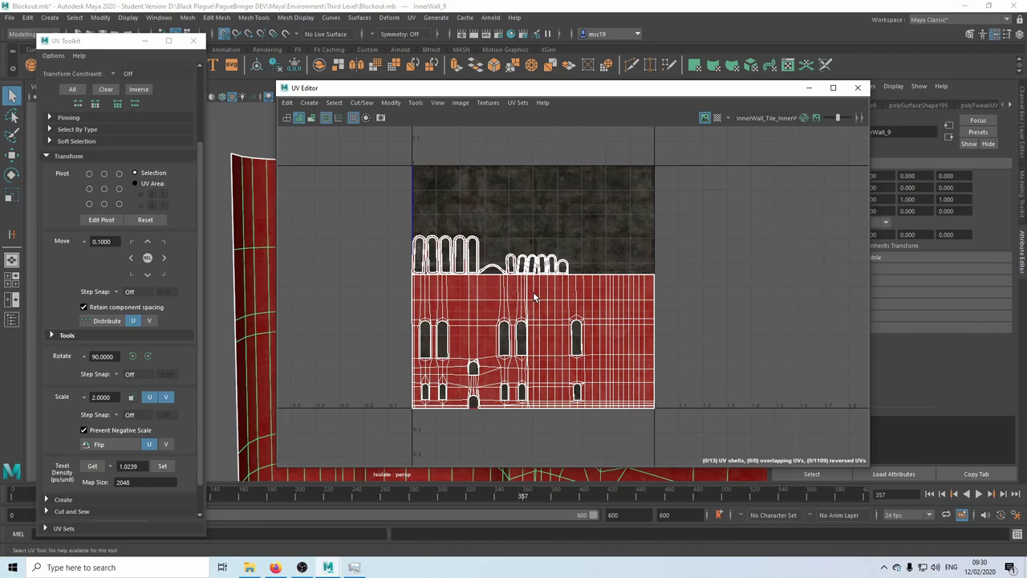
pyautogui.scroll(2, 509, 265)
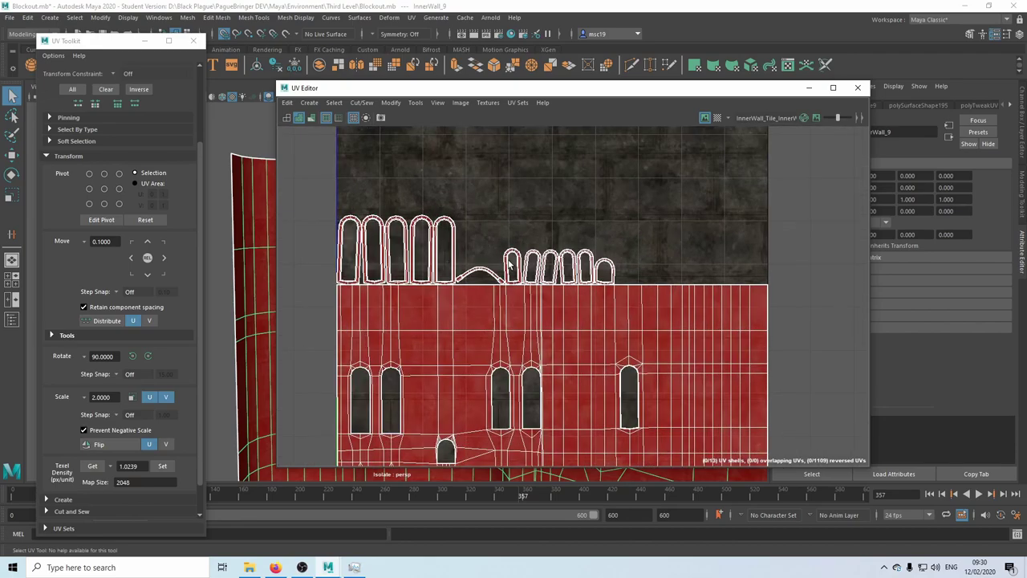
pyautogui.keyDown('alt'); pyautogui.moveTo(464, 337); pyautogui.dragTo(488, 241, button='middle'); pyautogui.keyUp('alt')
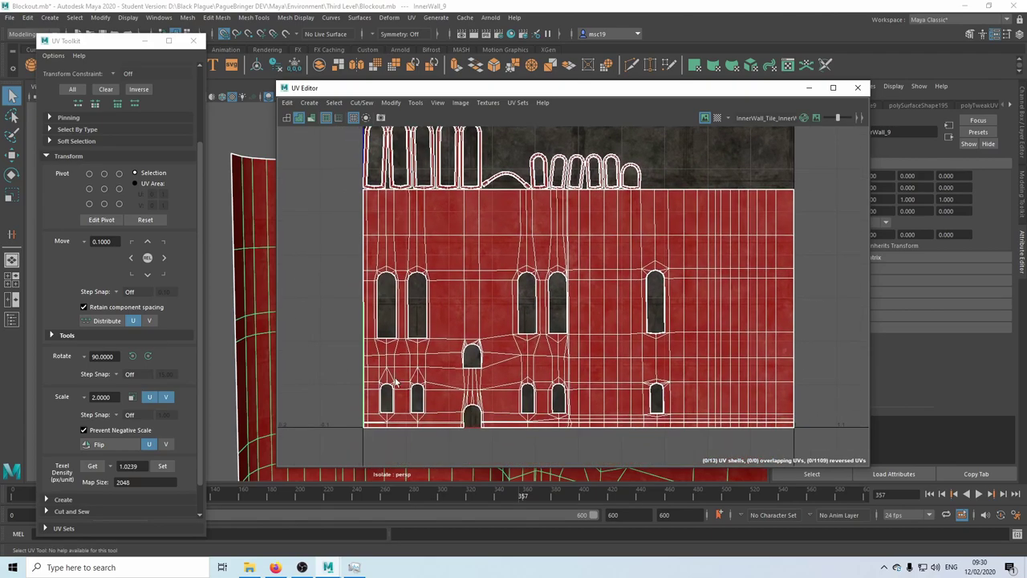
pyautogui.keyDown('alt'); pyautogui.moveTo(675, 135); pyautogui.dragTo(628, 288, button='middle'); pyautogui.keyUp('alt')
pyautogui.click(857, 87)
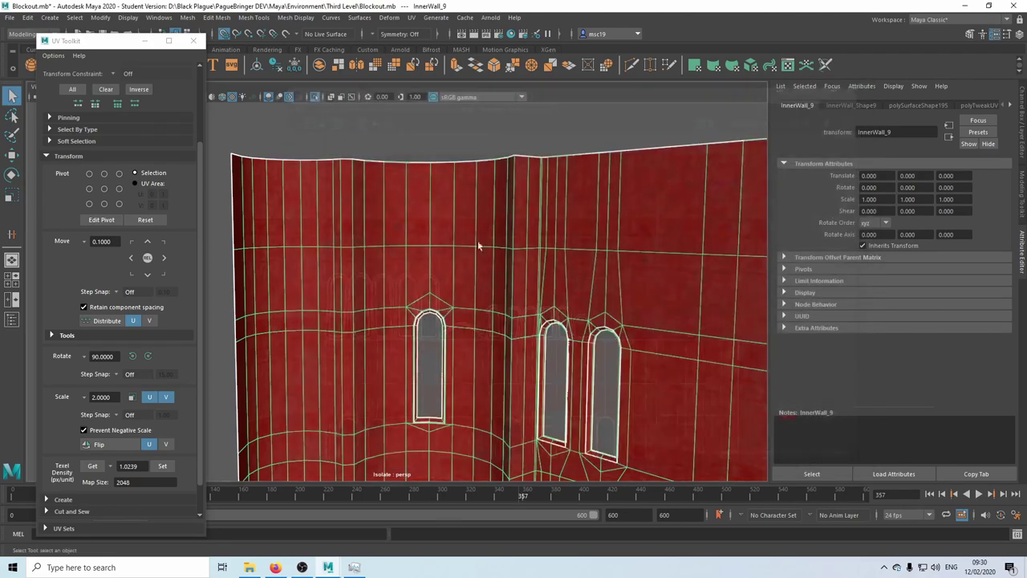
# Step: Return to object mode and check the brick texture across the isolated wall's windows, base and curved end
pyautogui.moveTo(477, 240); pyautogui.dragTo(522, 194, button='right')
pyautogui.scroll(-5, 521, 195)
pyautogui.keyDown('alt'); pyautogui.moveTo(522, 232); pyautogui.dragTo(490, 278); pyautogui.keyUp('alt')
pyautogui.keyDown('alt'); pyautogui.moveTo(504, 276); pyautogui.dragTo(542, 212, button='middle'); pyautogui.keyUp('alt')
pyautogui.scroll(5, 522, 257)
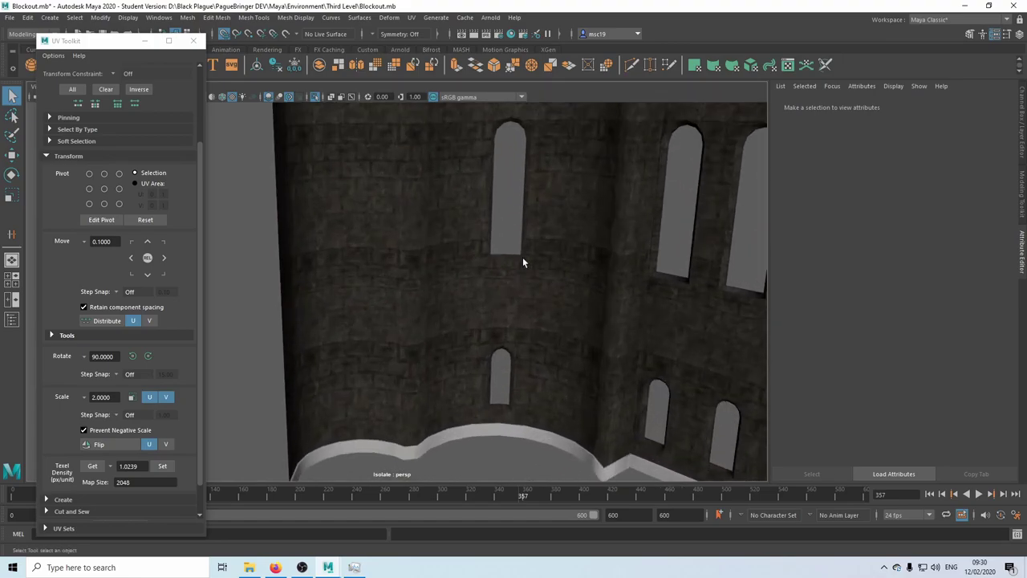
pyautogui.scroll(-4, 522, 263)
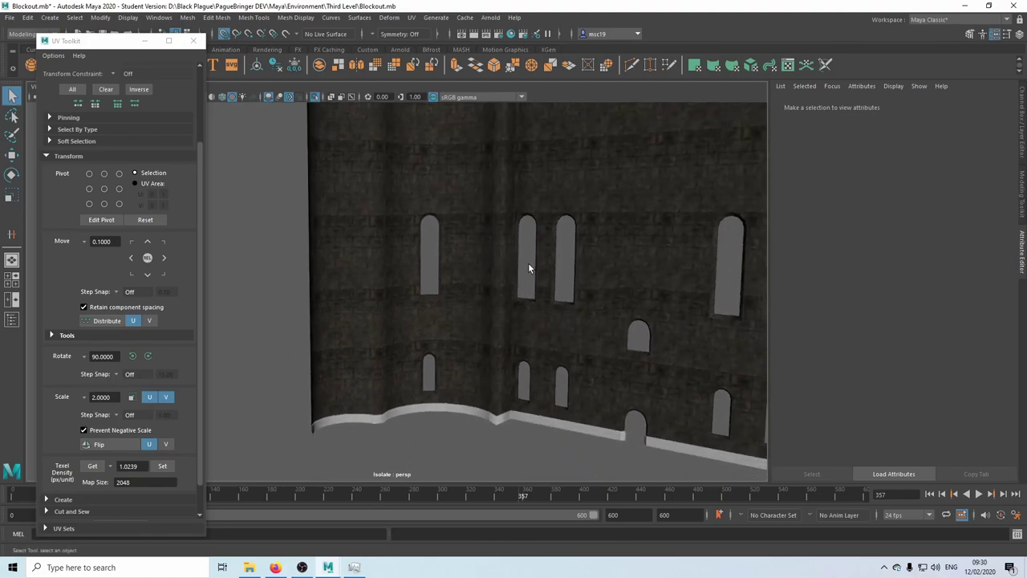
pyautogui.keyDown('alt'); pyautogui.moveTo(625, 200); pyautogui.dragTo(474, 265); pyautogui.keyUp('alt')
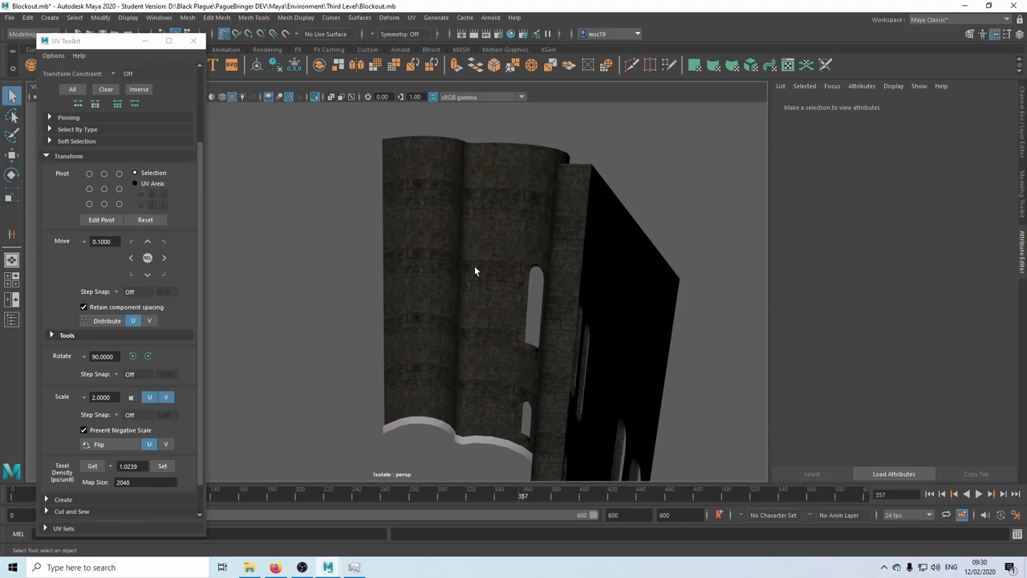
# Step: Show the full scene again and isolate the entire GRP_InnerWall group, framed and deselected
pyautogui.hotkey('ctrl', '1')
pyautogui.keyDown('alt'); pyautogui.moveTo(331, 258); pyautogui.dragTo(575, 273, button='middle'); pyautogui.keyUp('alt')
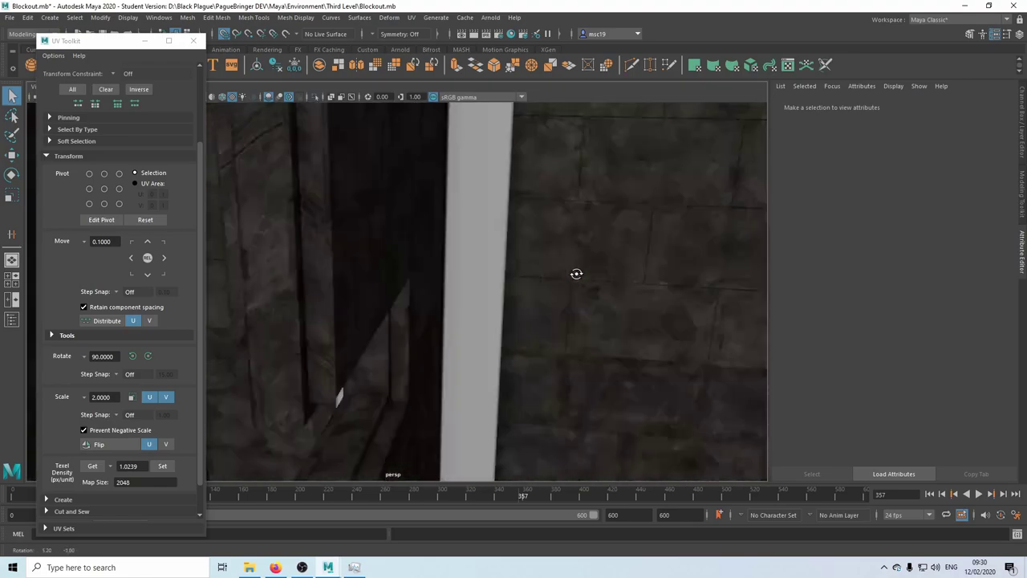
pyautogui.keyDown('alt'); pyautogui.moveTo(576, 272); pyautogui.dragTo(430, 284); pyautogui.keyUp('alt')
pyautogui.click(427, 223)
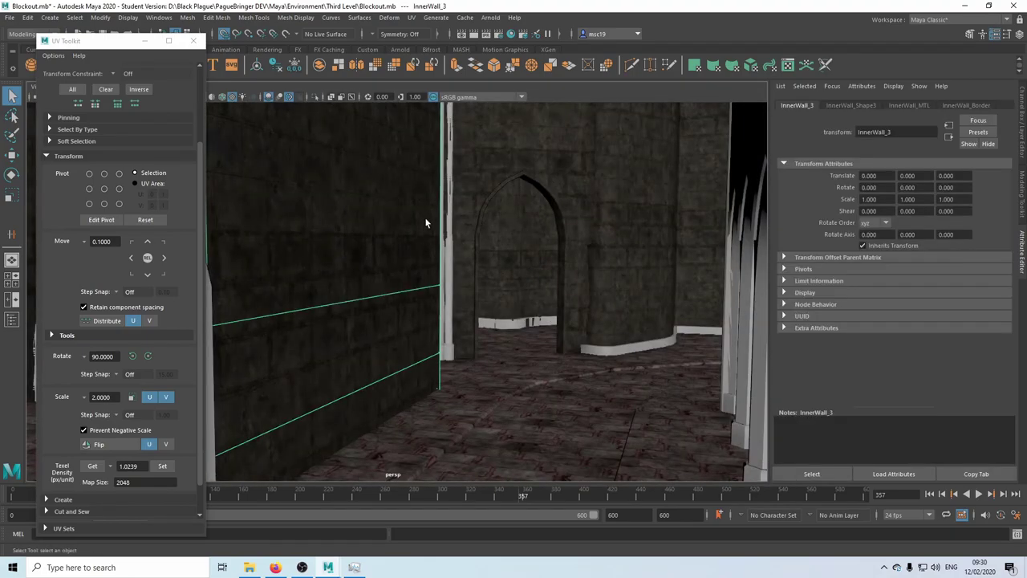
pyautogui.press('Up')
pyautogui.hotkey('ctrl', '1')
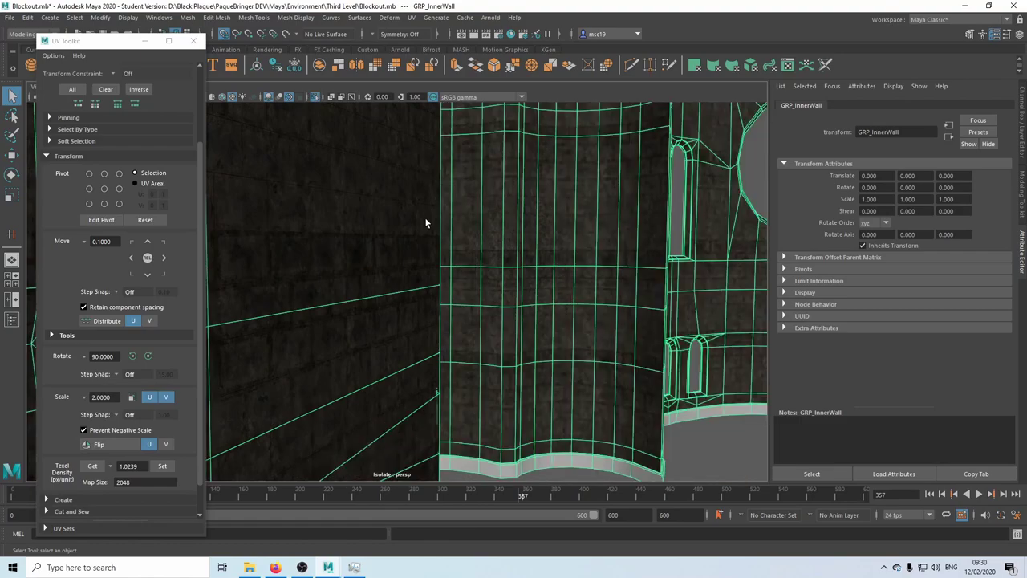
pyautogui.press('f')
pyautogui.click(598, 390)
# Step: Examine the brick texture on the curved inner walls around the large round window opening
pyautogui.keyDown('alt'); pyautogui.moveTo(413, 243); pyautogui.dragTo(530, 228, button='middle'); pyautogui.keyUp('alt')
pyautogui.scroll(-2, 516, 269)
pyautogui.scroll(9, 516, 269)
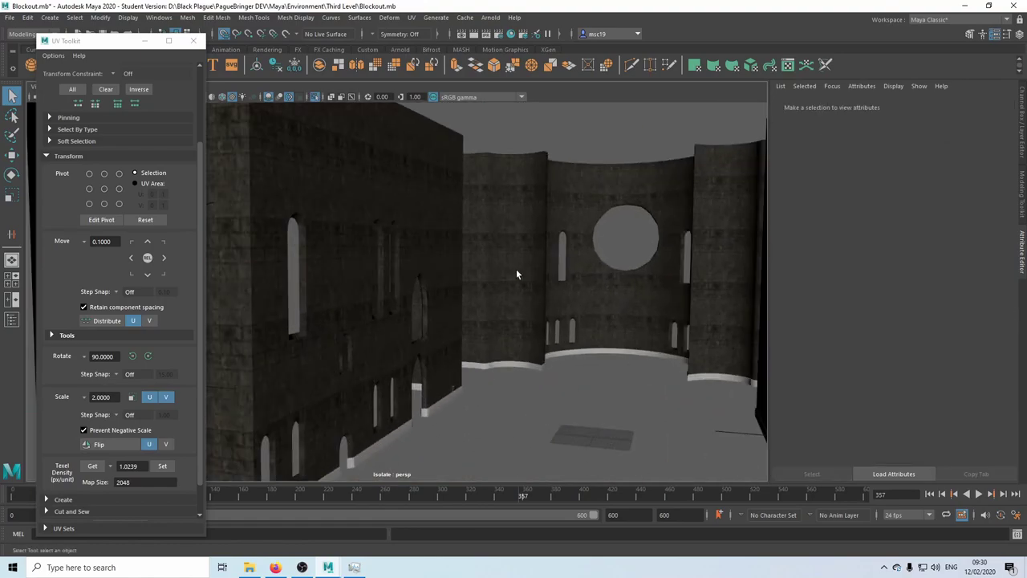
pyautogui.keyDown('alt'); pyautogui.moveTo(565, 259); pyautogui.dragTo(629, 235); pyautogui.keyUp('alt')
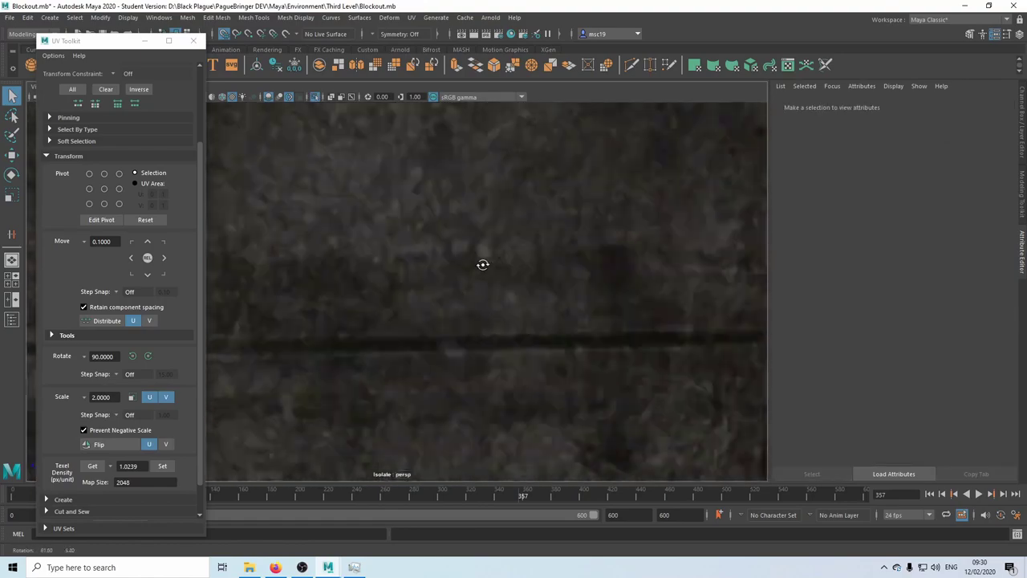
pyautogui.scroll(-5, 476, 271)
pyautogui.keyDown('alt'); pyautogui.moveTo(347, 357); pyautogui.dragTo(433, 327); pyautogui.keyUp('alt')
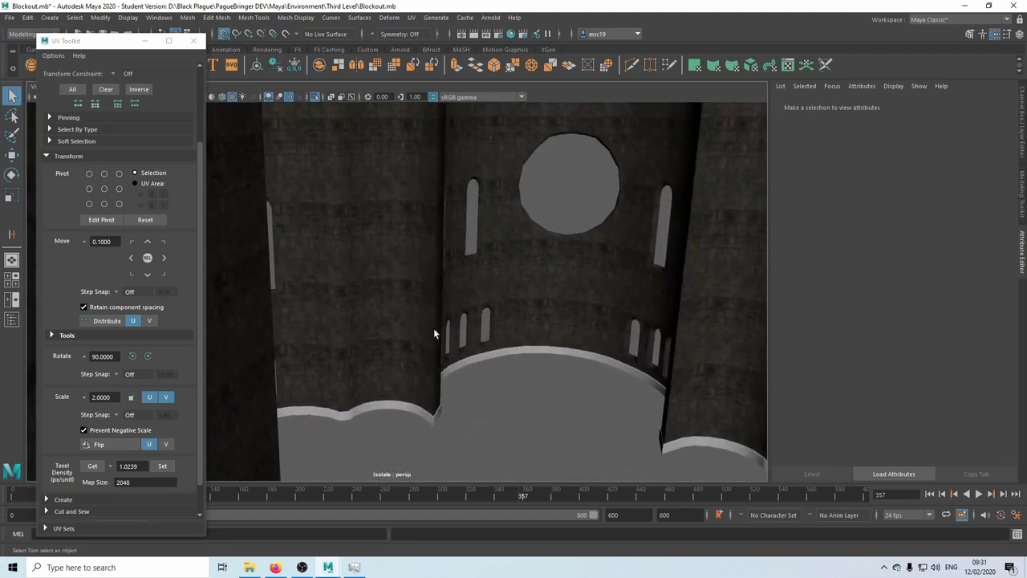
pyautogui.keyDown('alt'); pyautogui.moveTo(536, 314); pyautogui.dragTo(402, 302, button='middle'); pyautogui.keyUp('alt')
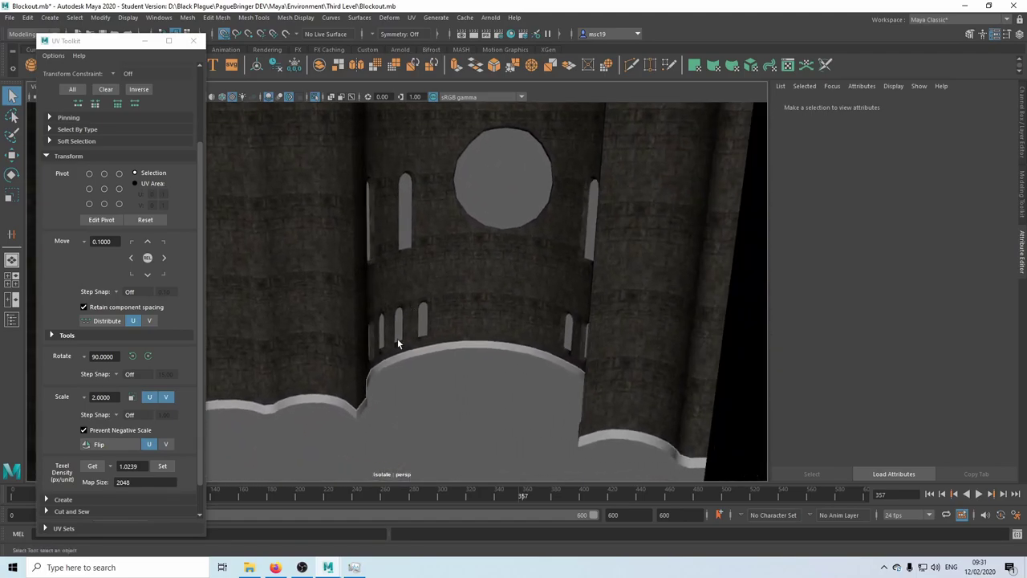
pyautogui.keyDown('alt'); pyautogui.moveTo(397, 344); pyautogui.dragTo(314, 317); pyautogui.keyUp('alt')
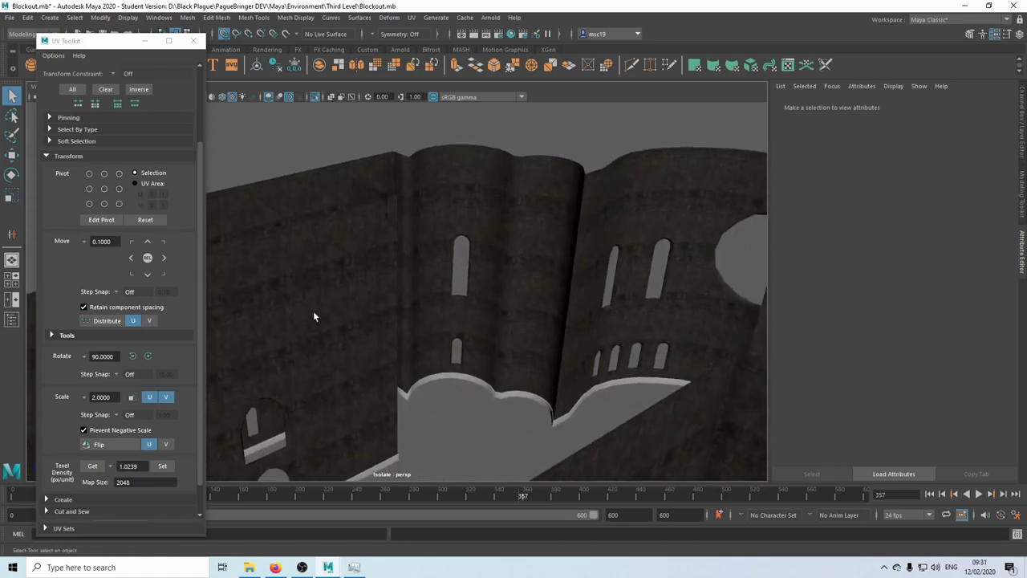
# Step: Inspect the brick courses up close above the arched openings for consistent scale and tiling
pyautogui.keyDown('alt'); pyautogui.moveTo(314, 317); pyautogui.dragTo(594, 286, button='middle'); pyautogui.keyUp('alt')
pyautogui.scroll(6, 586, 296)
pyautogui.keyDown('alt'); pyautogui.moveTo(591, 318); pyautogui.dragTo(555, 305); pyautogui.keyUp('alt')
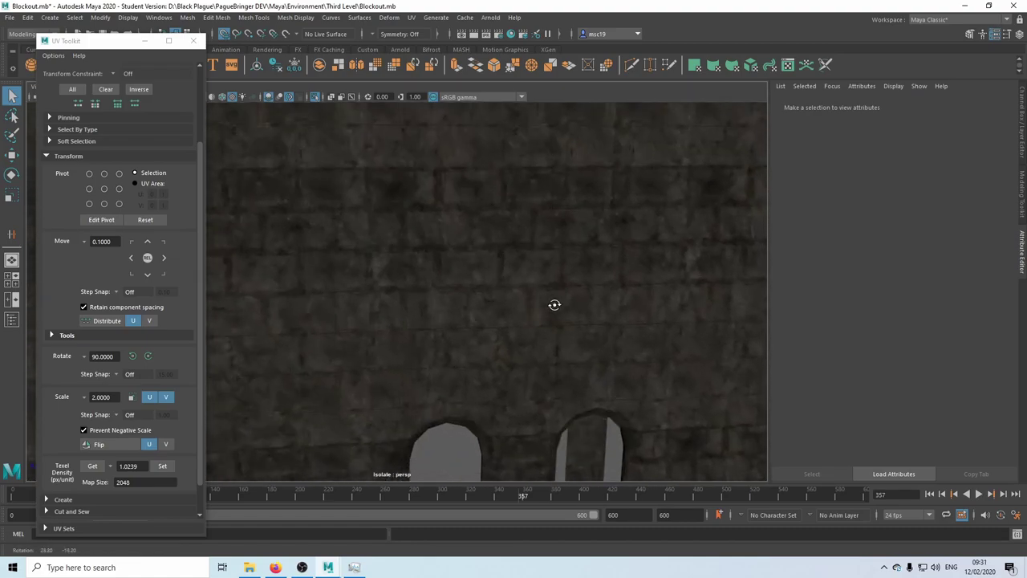
pyautogui.keyDown('alt'); pyautogui.moveTo(614, 290); pyautogui.dragTo(465, 276, button='middle'); pyautogui.keyUp('alt')
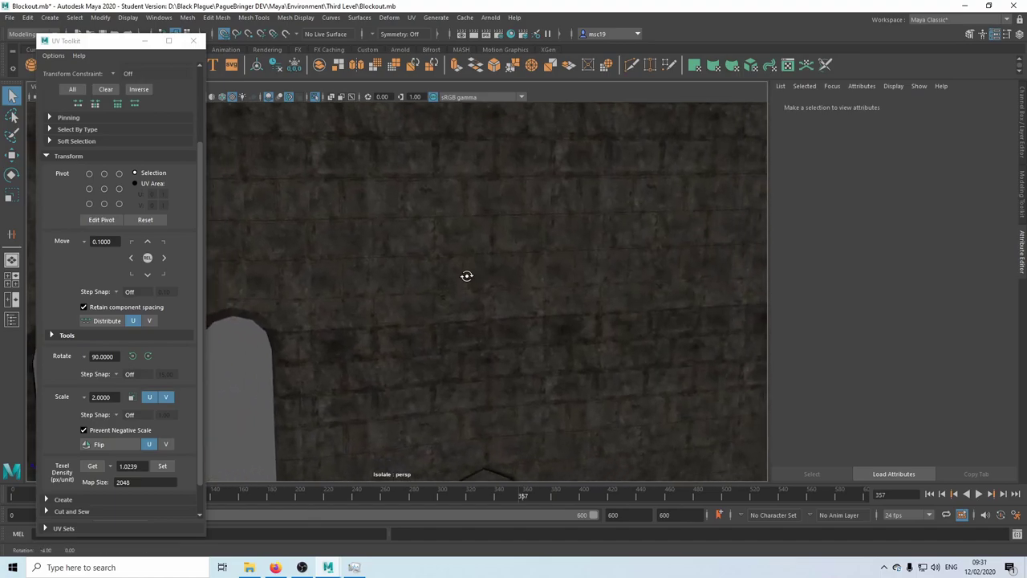
pyautogui.keyDown('alt'); pyautogui.moveTo(466, 275); pyautogui.dragTo(532, 265); pyautogui.keyUp('alt')
pyautogui.keyDown('alt'); pyautogui.moveTo(603, 261); pyautogui.dragTo(480, 260, button='middle'); pyautogui.keyUp('alt')
pyautogui.scroll(-3, 479, 259)
pyautogui.keyDown('alt'); pyautogui.moveTo(628, 248); pyautogui.dragTo(655, 303); pyautogui.keyUp('alt')
# Step: Review the whole inner wall layout and compare brick scale between the straight side walls and curved sections
pyautogui.press('f')
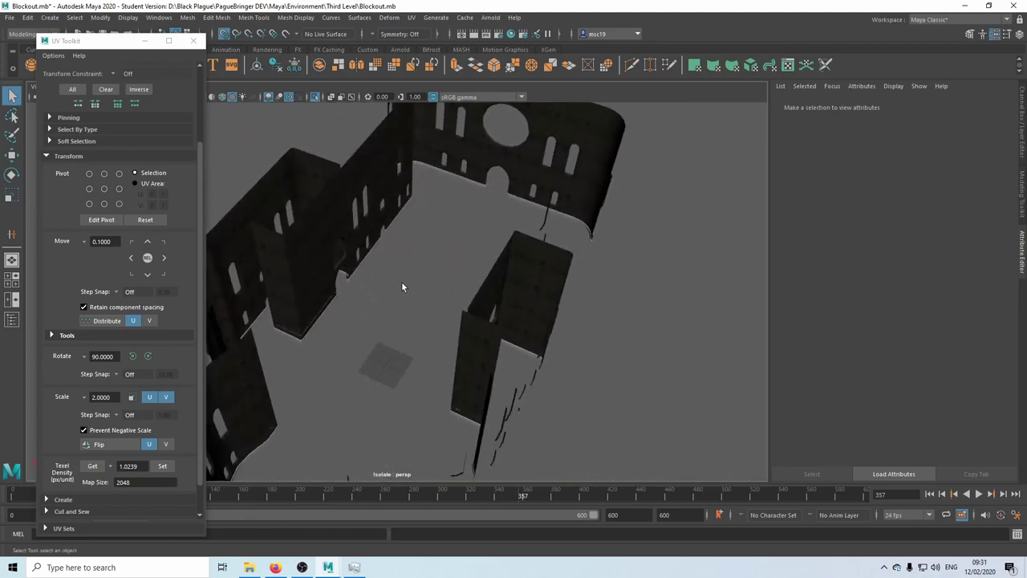
pyautogui.keyDown('alt'); pyautogui.moveTo(396, 291); pyautogui.dragTo(511, 319, button='middle'); pyautogui.keyUp('alt')
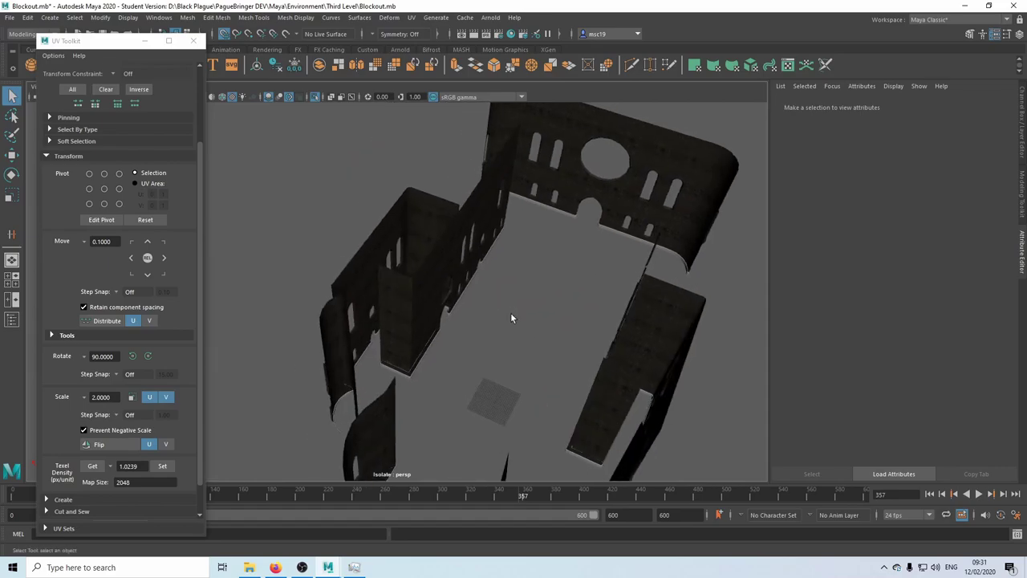
pyautogui.scroll(6, 511, 318)
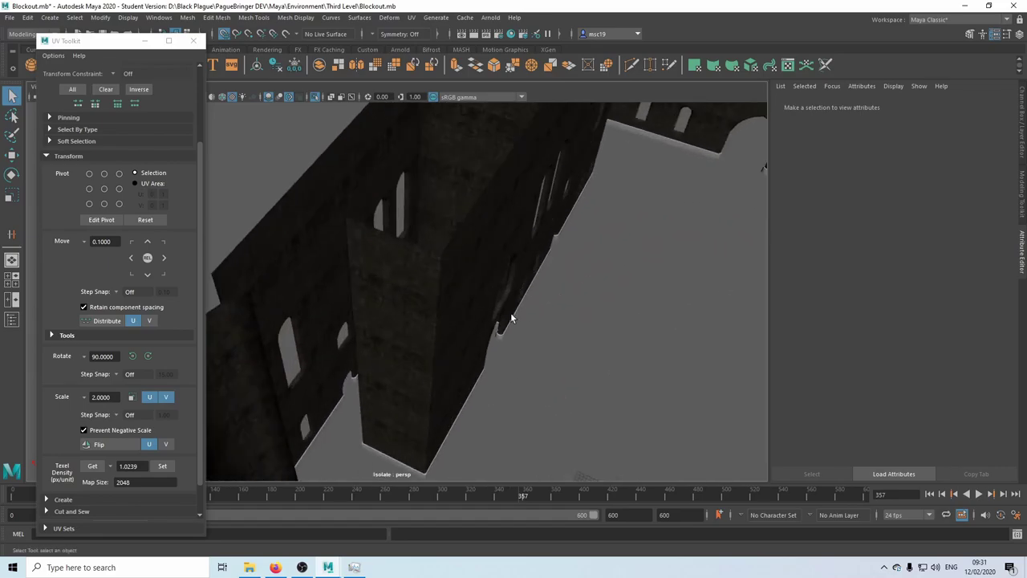
pyautogui.keyDown('alt'); pyautogui.moveTo(582, 374); pyautogui.dragTo(415, 332); pyautogui.keyUp('alt')
pyautogui.keyDown('alt'); pyautogui.moveTo(415, 332); pyautogui.dragTo(517, 256, button='middle'); pyautogui.keyUp('alt')
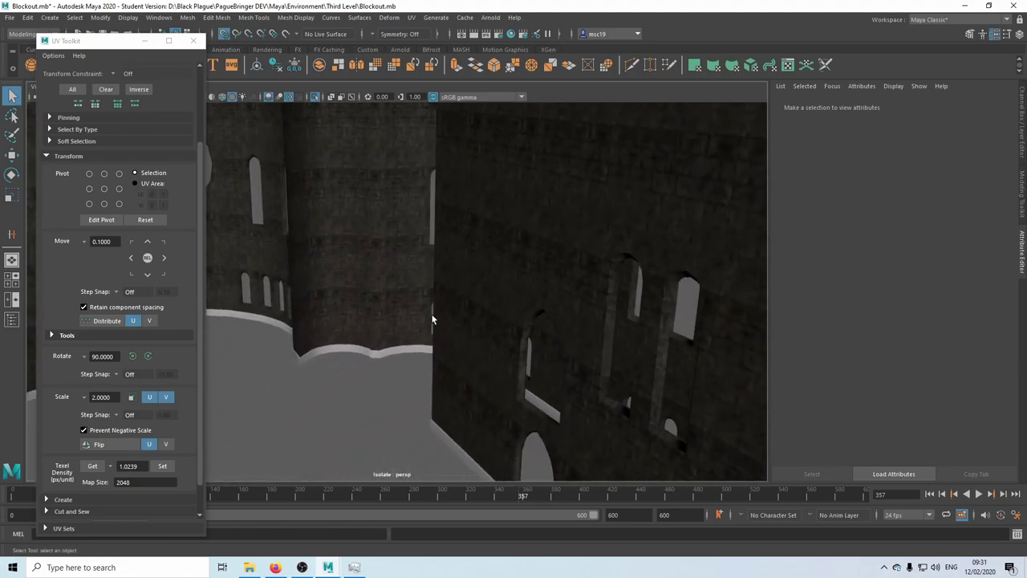
pyautogui.scroll(-3, 430, 339)
pyautogui.scroll(5, 432, 342)
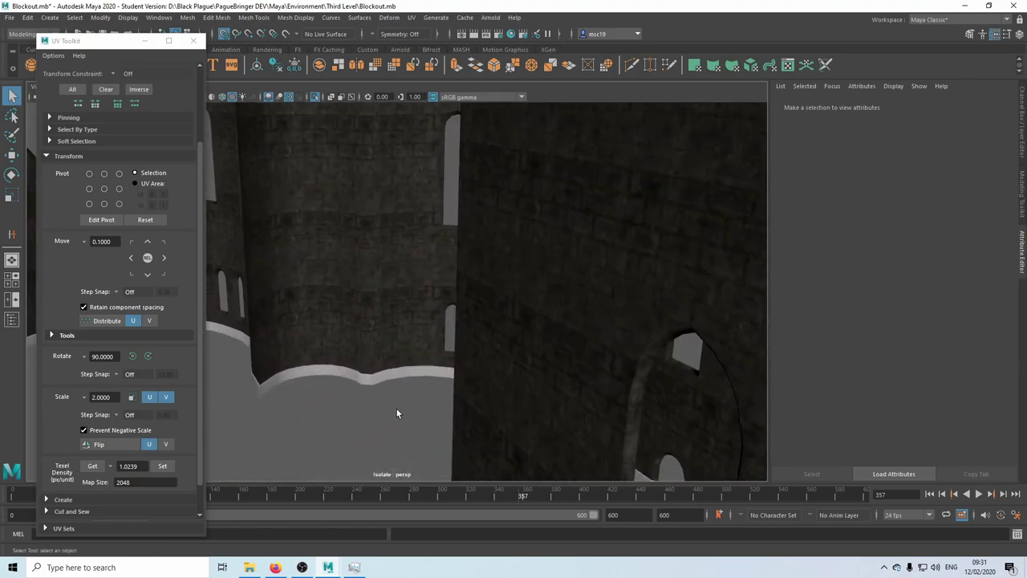